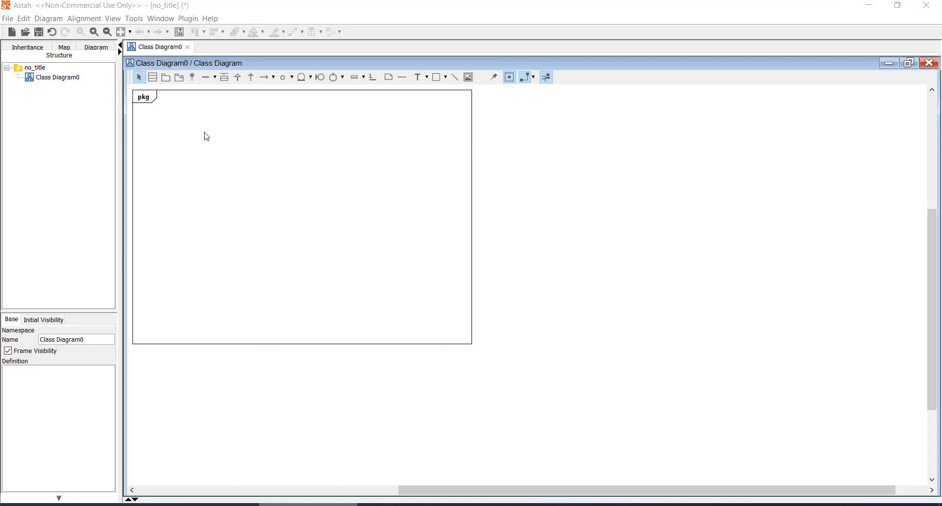
- Add a class named Pacientes inside the diagram's pkg frame
click(153, 77)
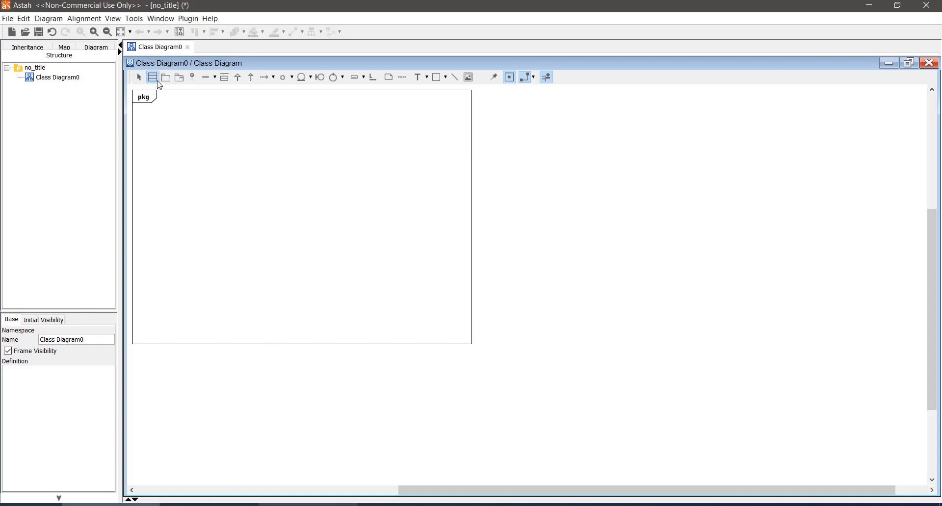
click(271, 176)
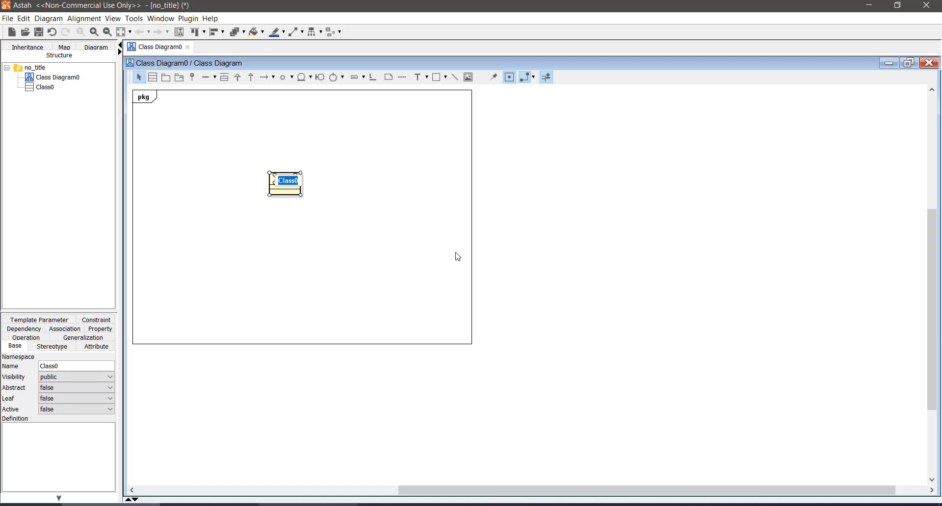
text(Pacientes)
key(Return)
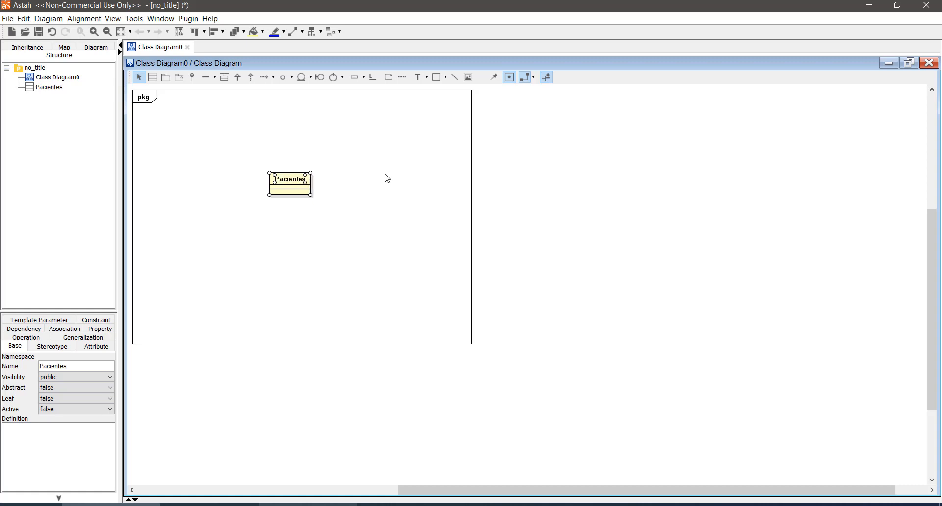
- Move the Pacientes class to the left part of the frame, leaving room for more classes
scroll(385, 179, up, 1)
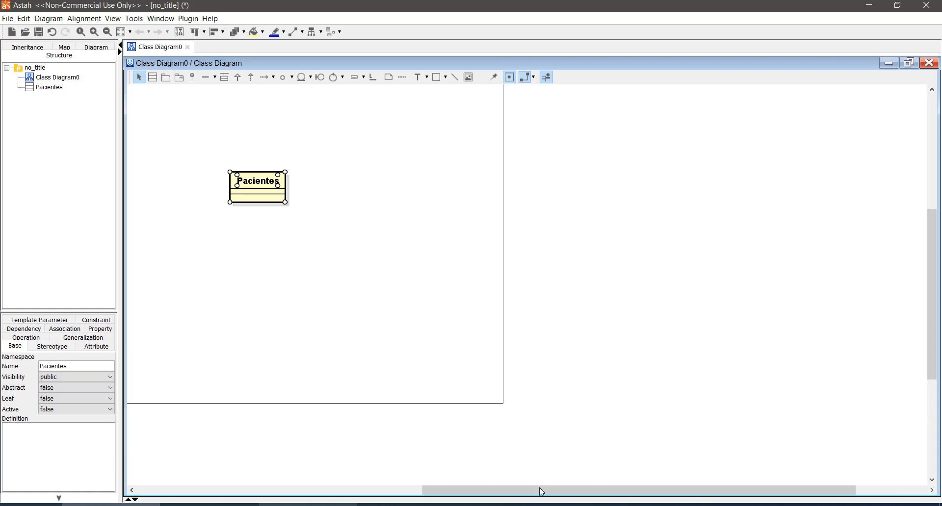
drag(505, 491, 352, 491)
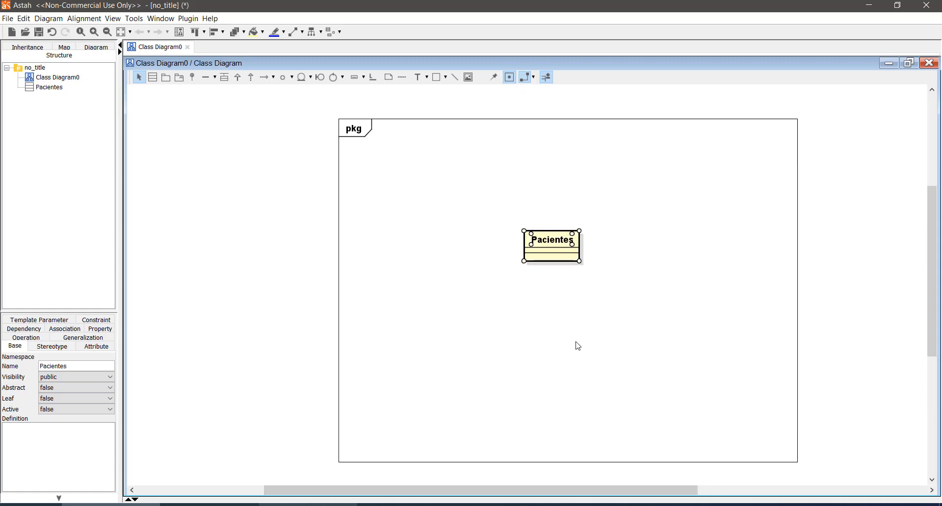
click(561, 222)
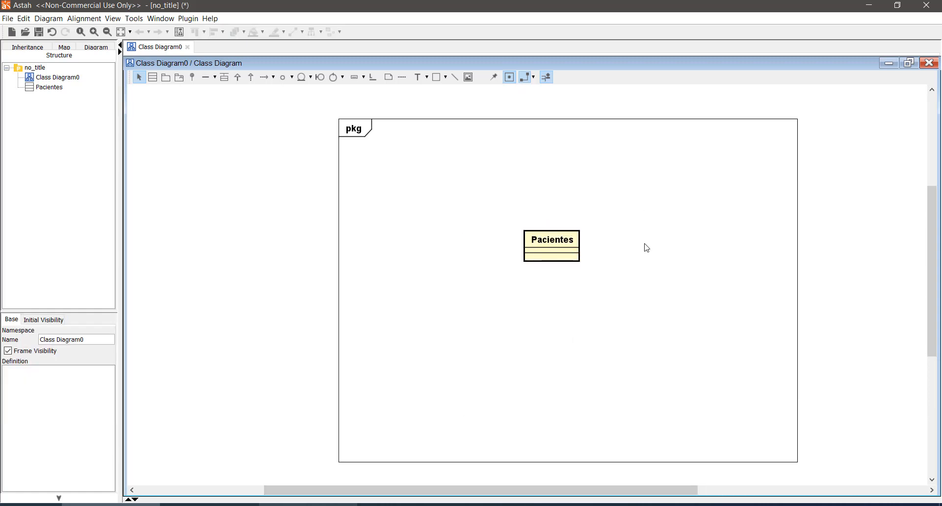
mouse_move(561, 243)
drag(553, 245, 423, 254)
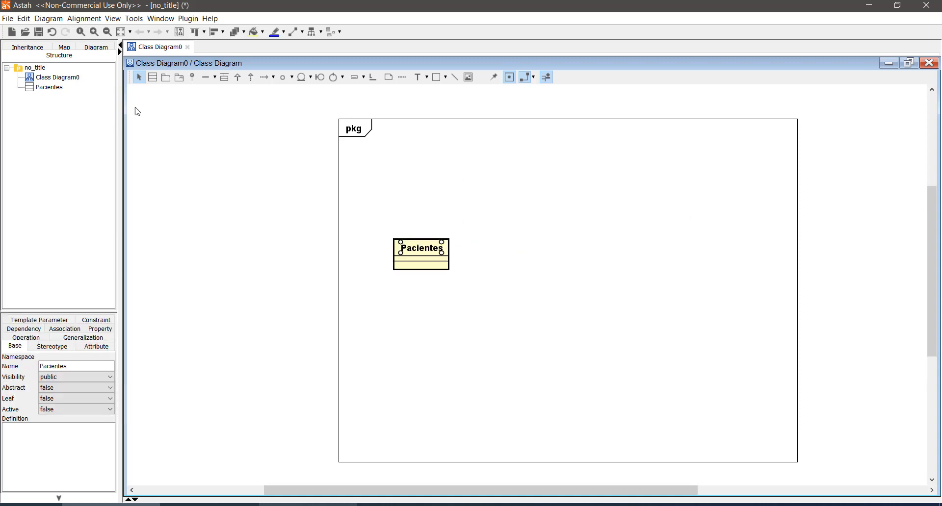
- Add a class named Medicos to the right of Pacientes, slightly higher
click(152, 77)
click(501, 213)
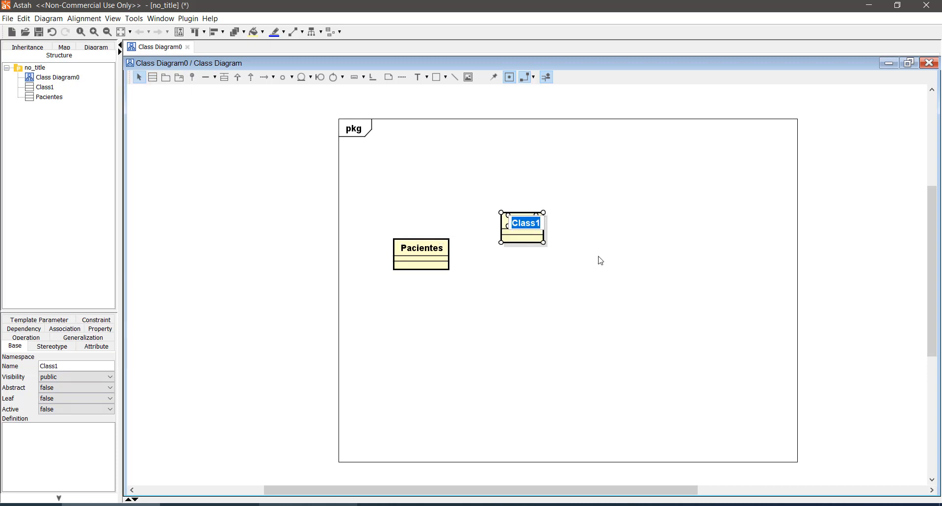
text(Medicos)
key(Return)
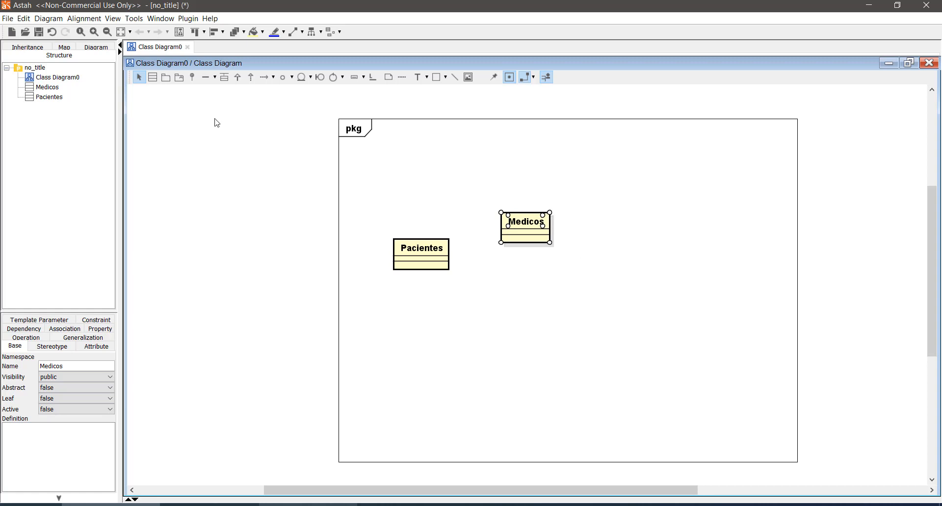
- Add a class named Recepcionistas in the upper right area of the frame, above and to the right of Medicos
click(152, 77)
click(607, 175)
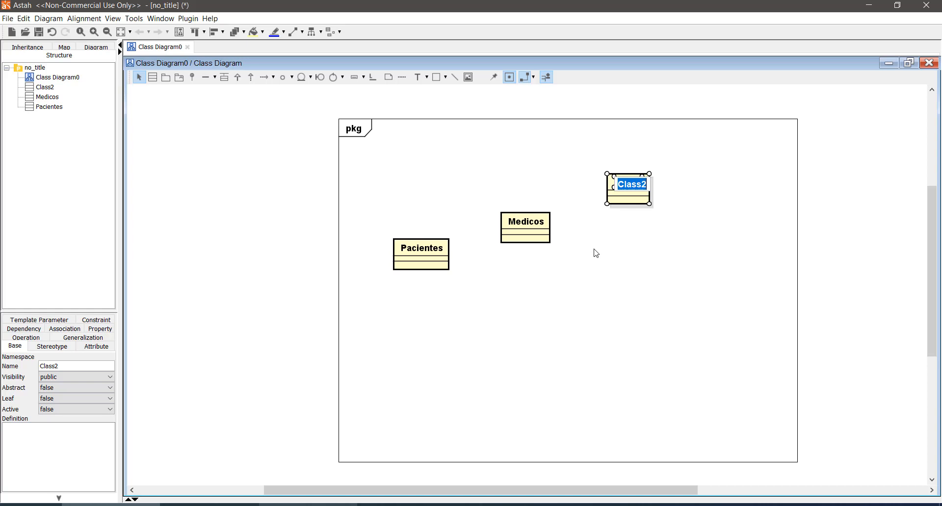
text(Atendentes)
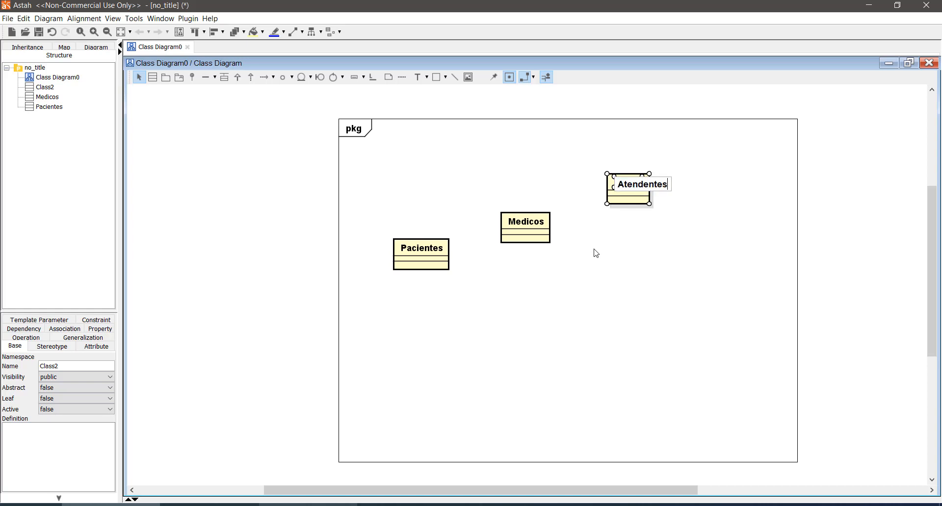
key(BackSpace)
key(BackSpace)
key(BackSpace)
key(BackSpace)
key(BackSpace)
key(BackSpace)
key(BackSpace)
key(BackSpace)
key(BackSpace)
key(BackSpace)
text(Recepcionistas)
key(Return)
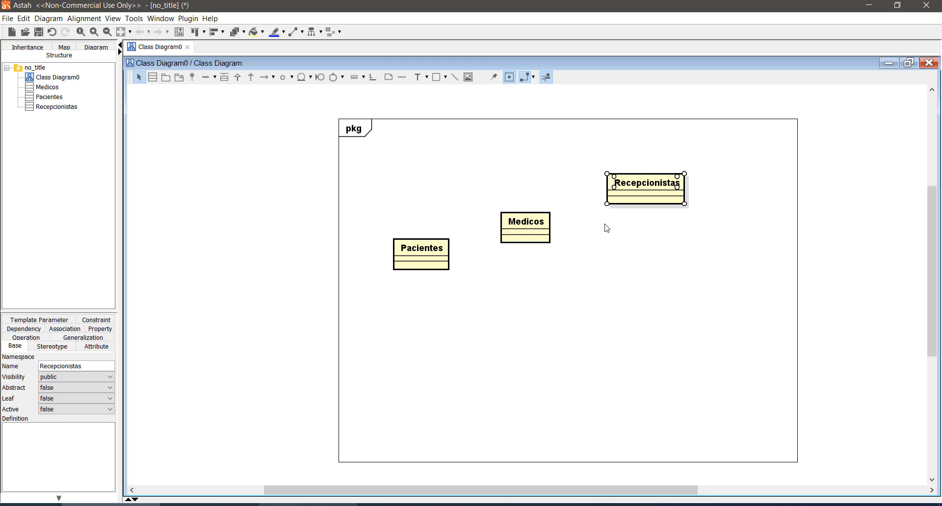
- Add a class named Enfermeiros below and to the right of Recepcionistas
click(611, 281)
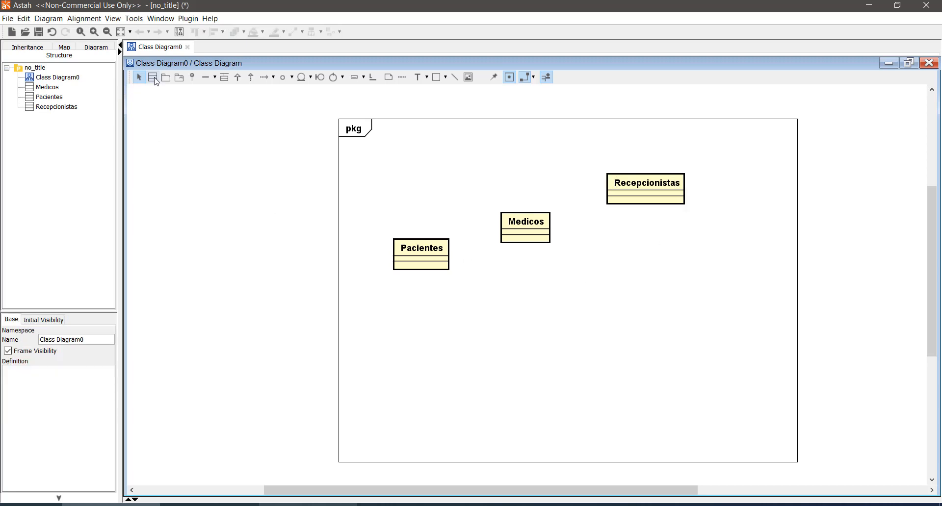
click(152, 77)
click(676, 246)
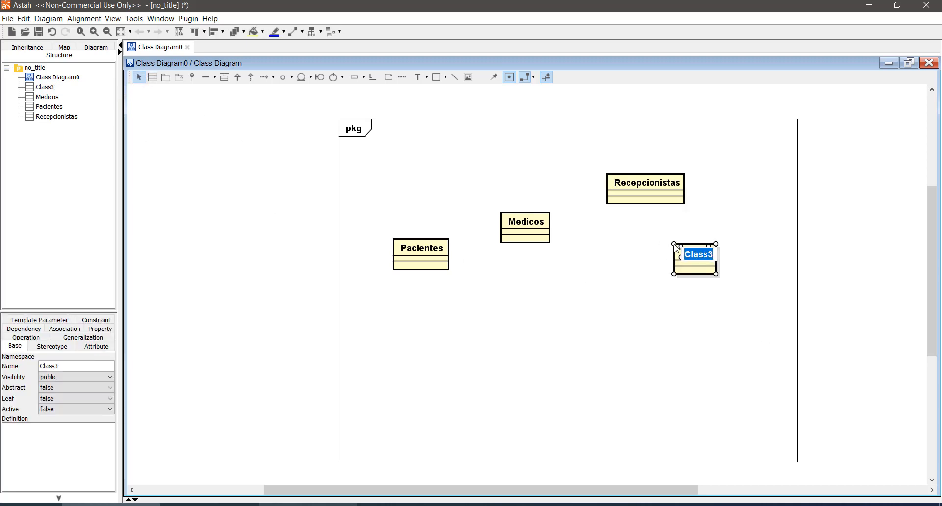
text(Enfermeiros)
key(Return)
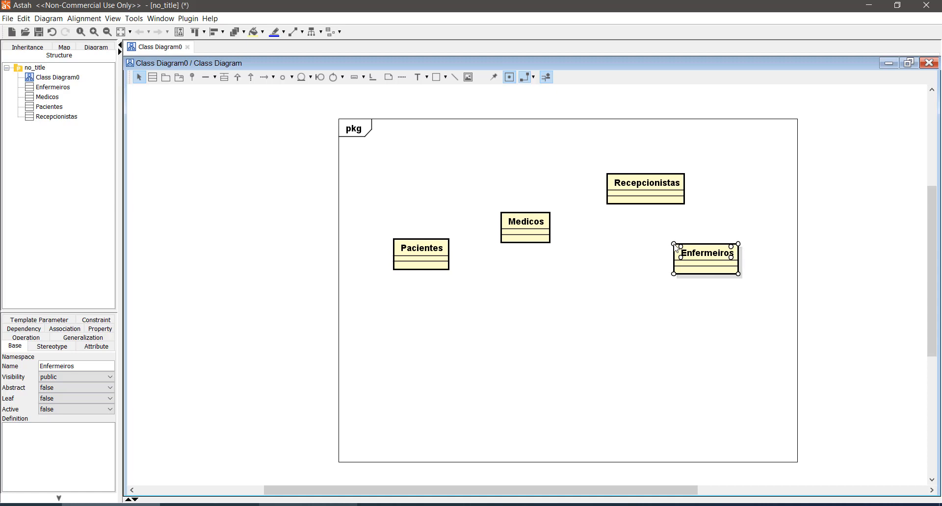
- Spread out the four classes, placing Medicos low in the centre, raising Pacientes and Recepcionistas, and shifting Enfermeiros slightly left
click(554, 320)
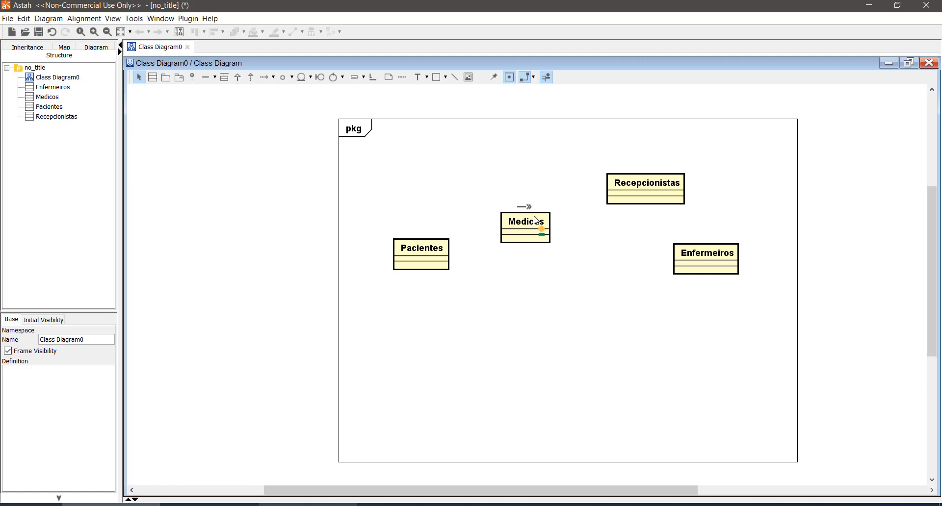
drag(529, 239, 512, 343)
drag(432, 253, 426, 215)
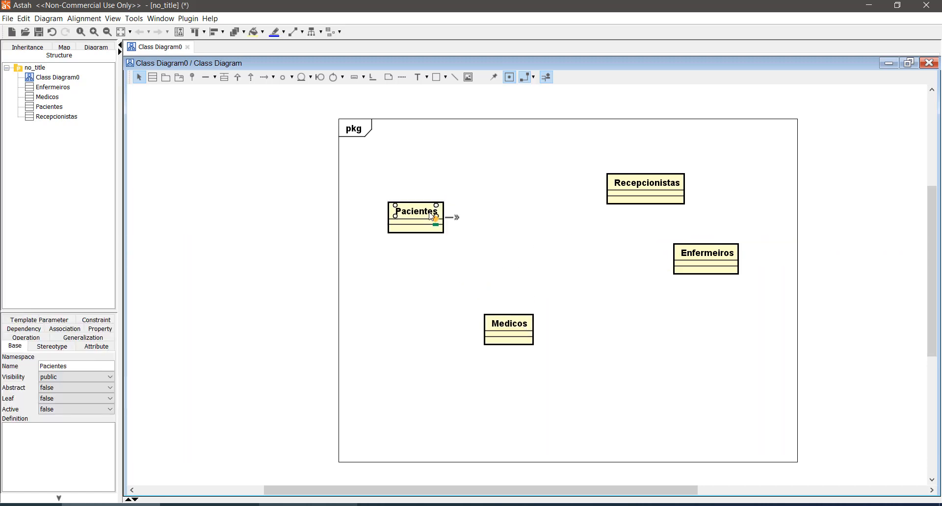
drag(712, 253, 677, 262)
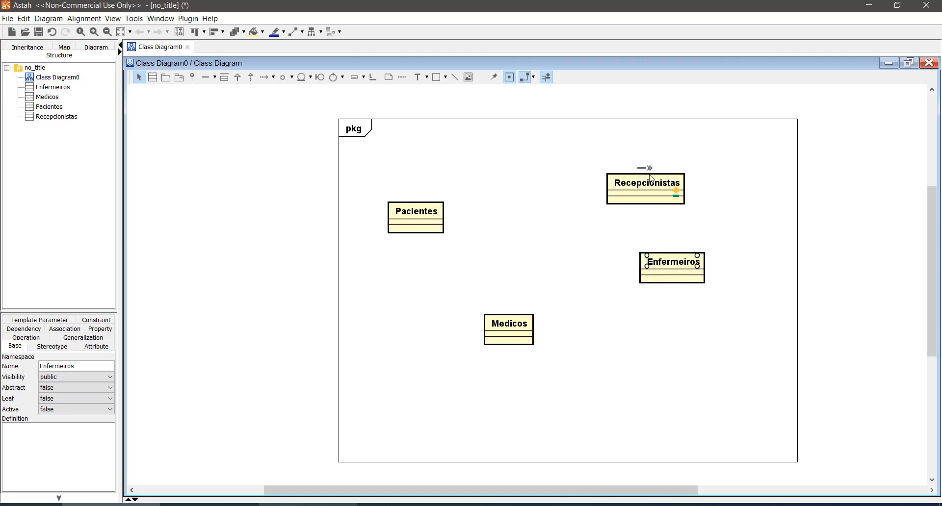
drag(654, 179, 637, 163)
click(628, 334)
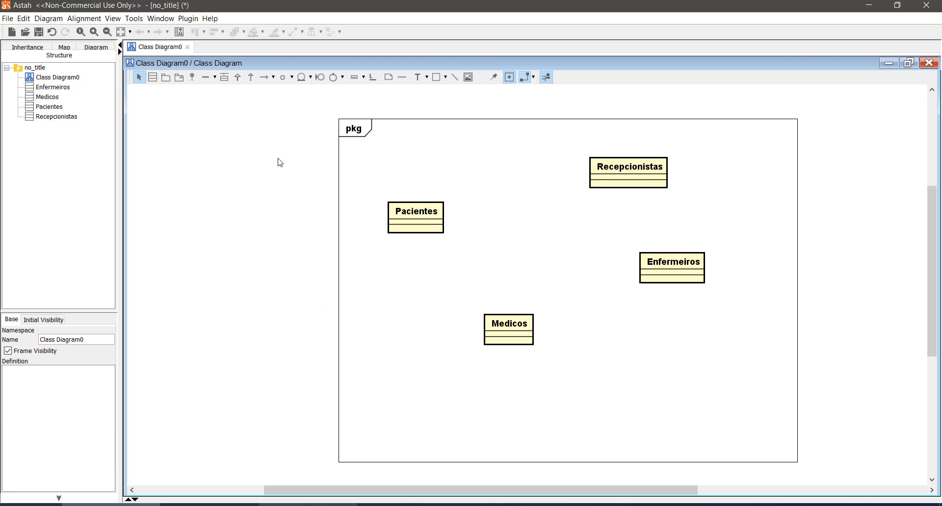
- Draw an association from Pacientes to Medicos and name it "são consultados"
click(205, 77)
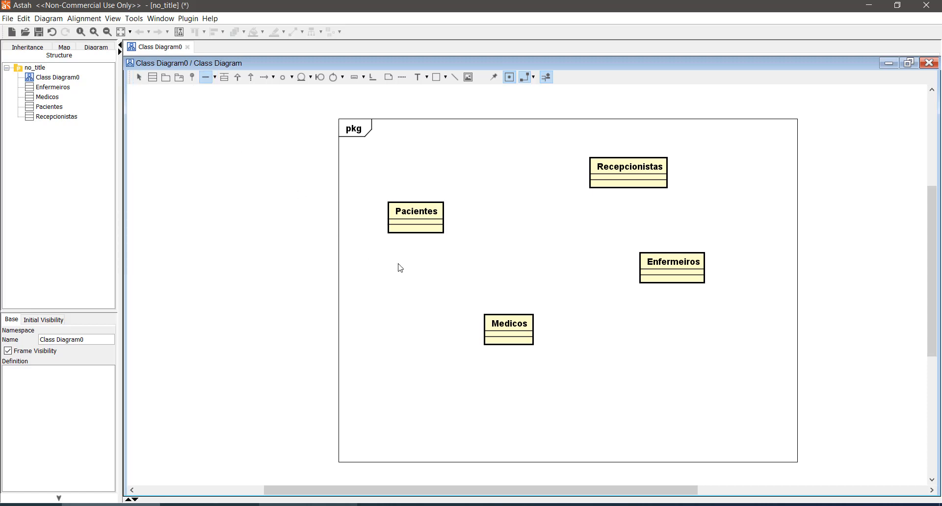
click(416, 215)
click(496, 321)
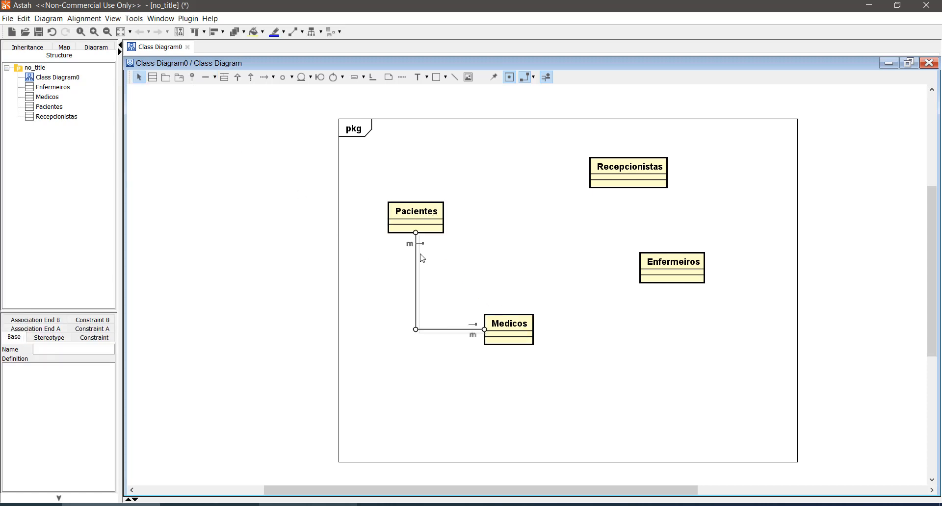
click(465, 245)
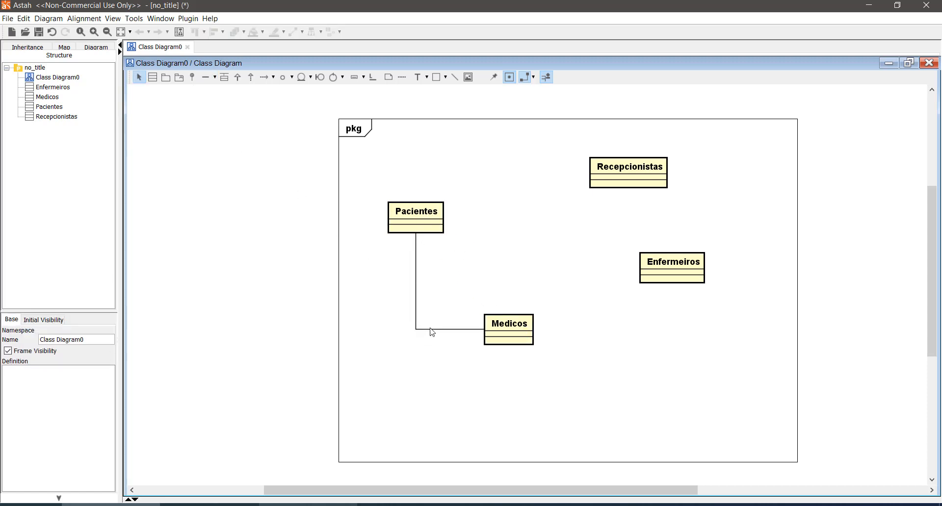
click(416, 310)
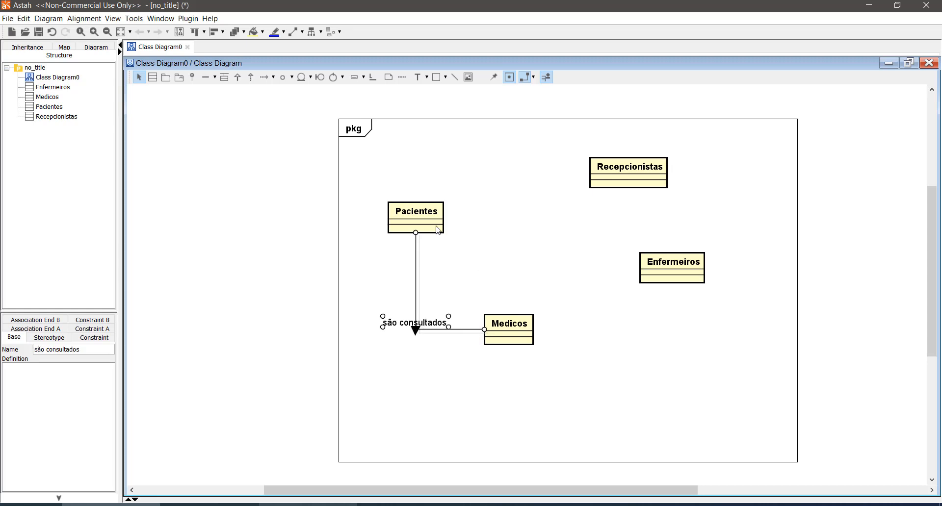
click(422, 378)
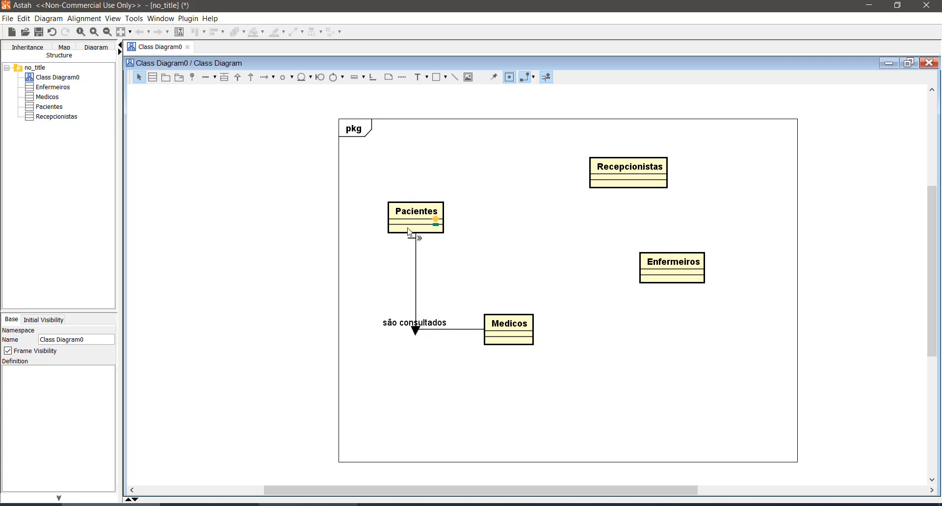
- Set the multiplicity at the Medicos end of the "são consultados" association to 0..*
mouse_move(427, 222)
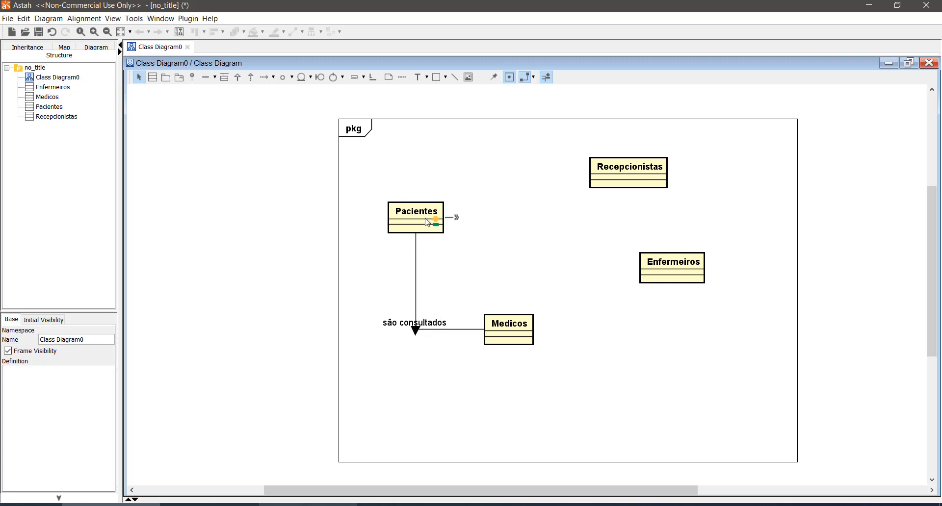
click(474, 336)
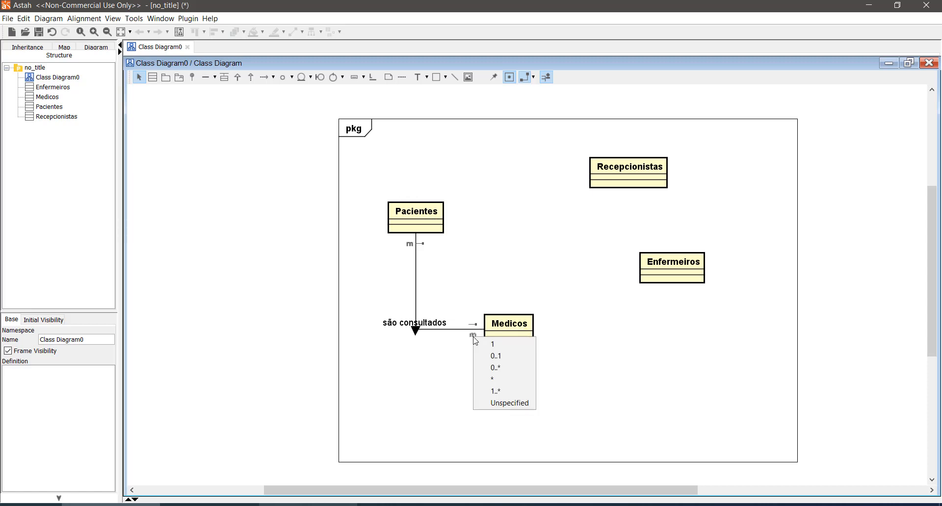
click(505, 373)
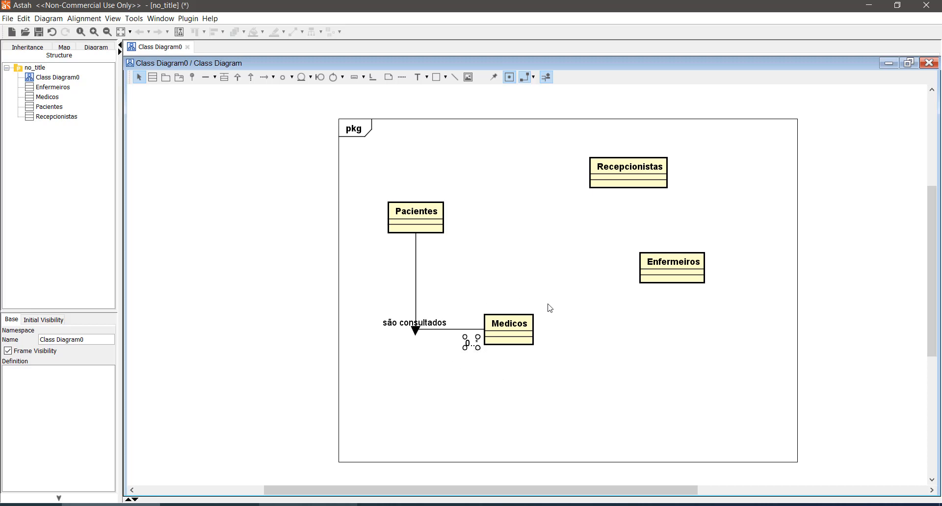
click(525, 395)
drag(350, 175, 479, 250)
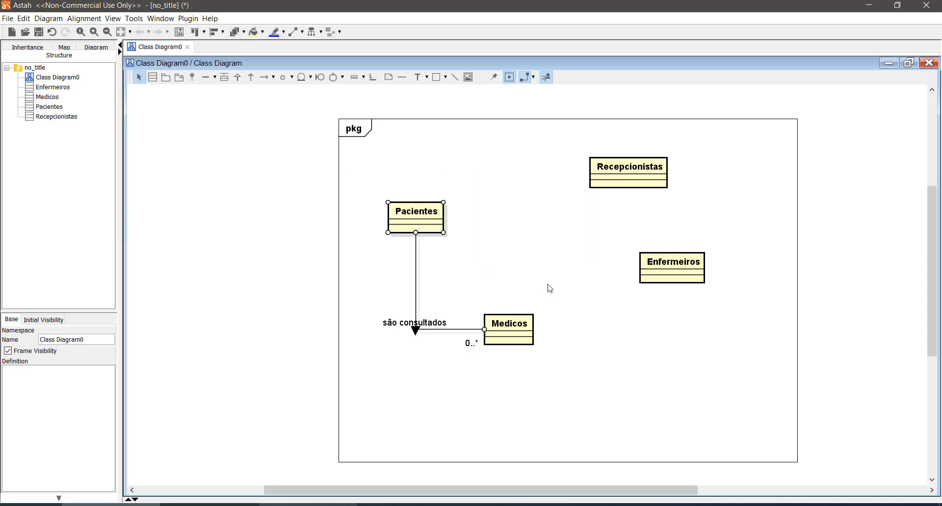
drag(553, 284, 457, 385)
click(518, 409)
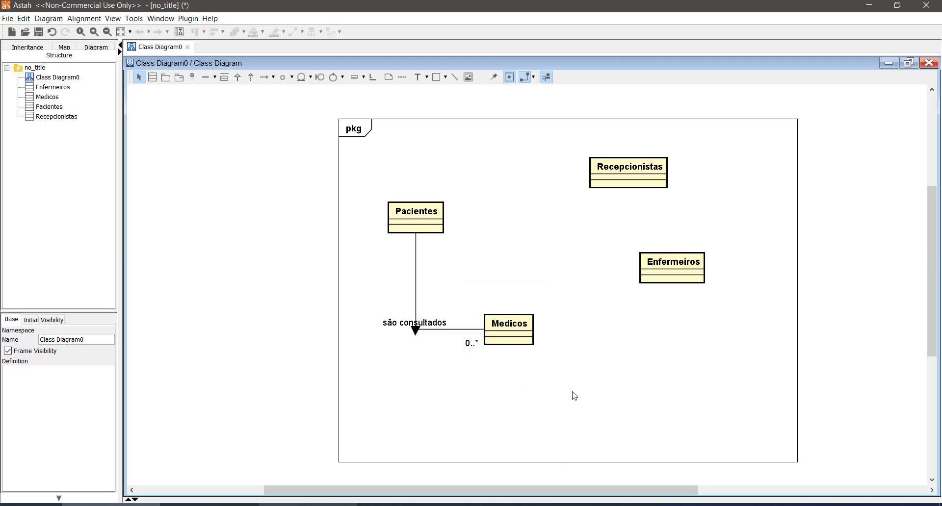
- Set the multiplicity at the Pacientes end of the "são consultados" association to 0..*
mouse_move(414, 253)
click(414, 250)
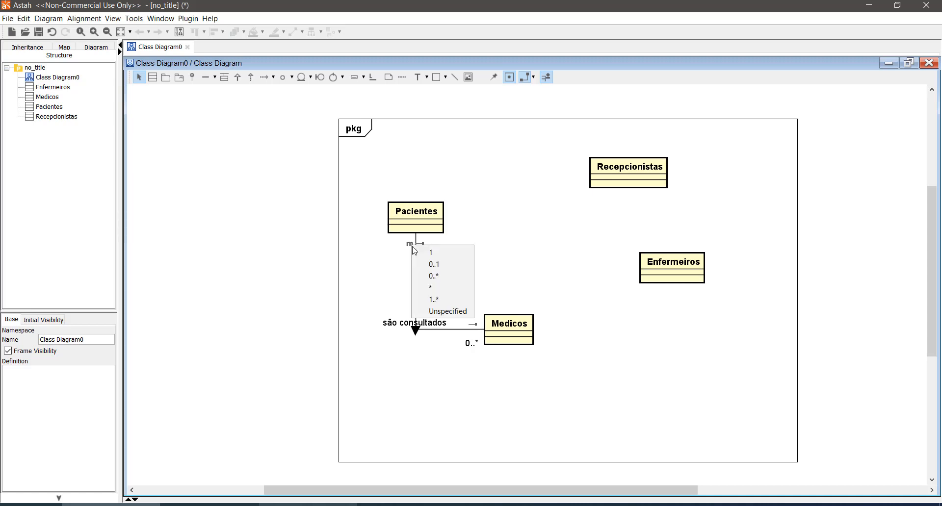
click(447, 275)
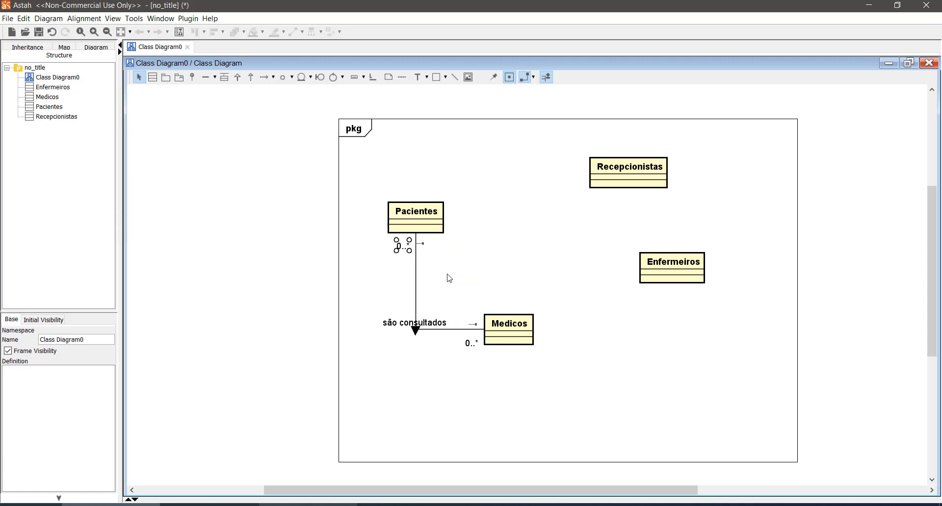
click(498, 268)
- Rearrange the classes: shift Medicos right, place Recepcionistas level with Pacientes above Medicos, and put Enfermeiros to the right of Medicos
drag(629, 187, 693, 369)
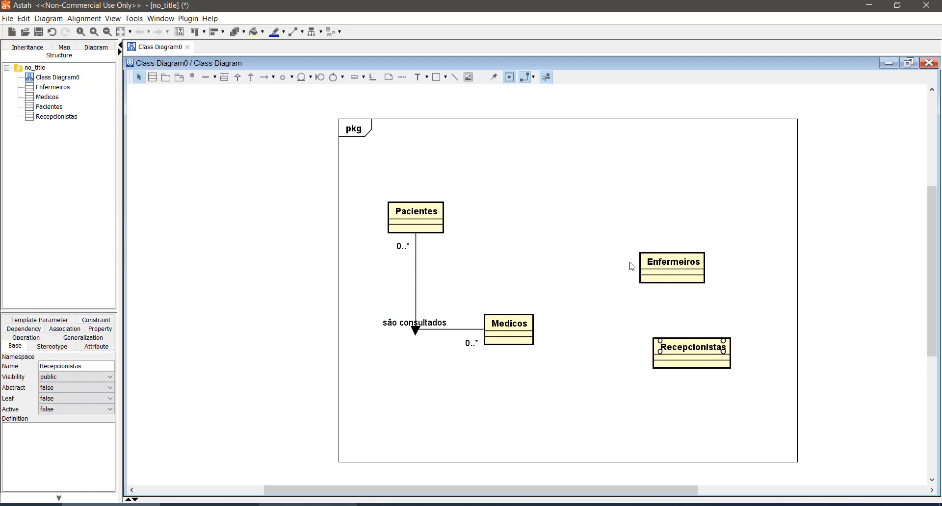
drag(647, 267, 660, 267)
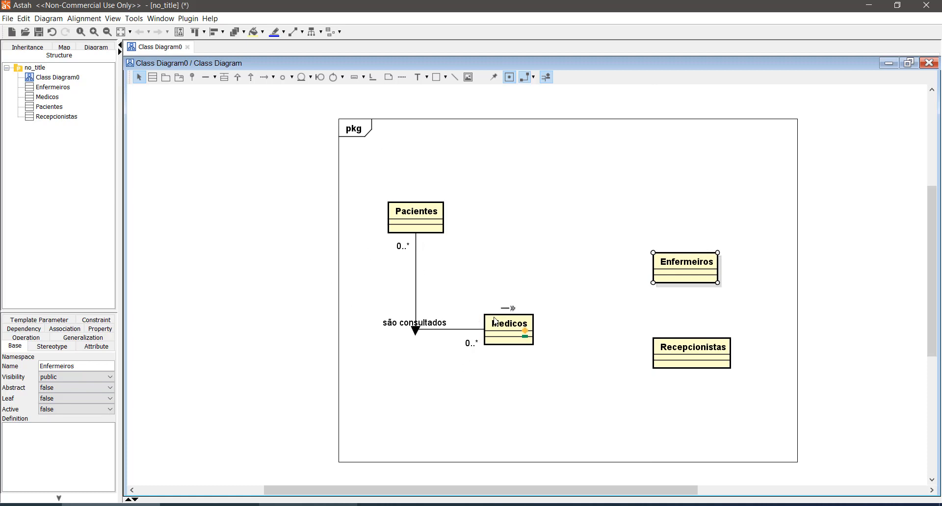
drag(495, 321, 550, 326)
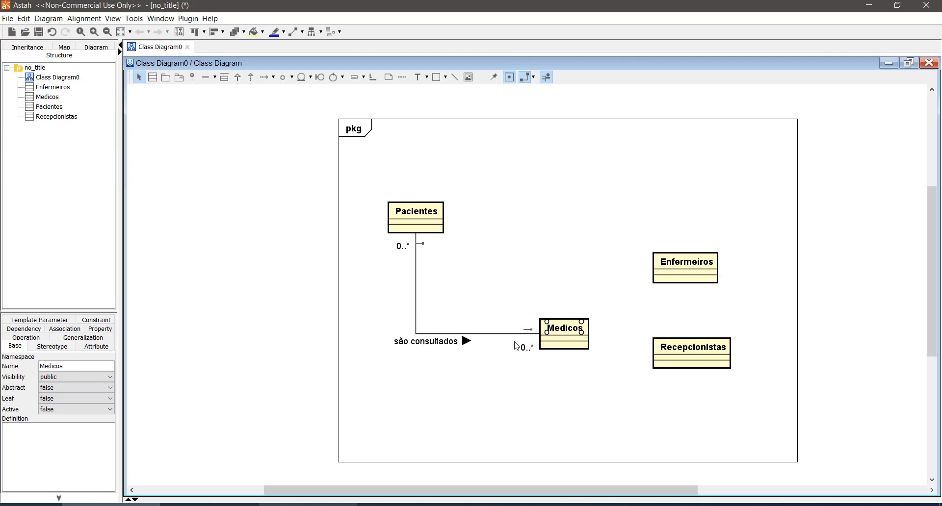
click(410, 346)
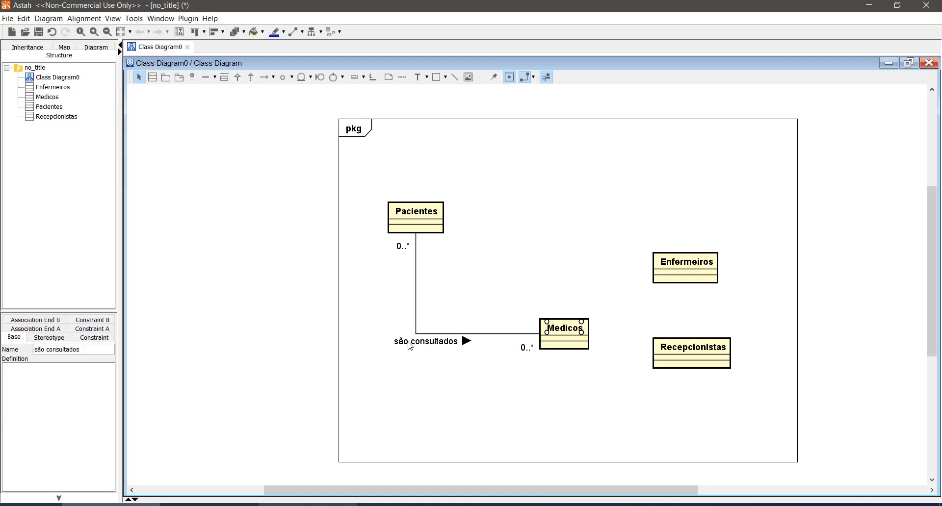
click(418, 344)
drag(691, 351, 596, 215)
drag(710, 269, 734, 329)
- Draw an association from Pacientes to Recepcionistas and name it "são atendidos"
click(206, 77)
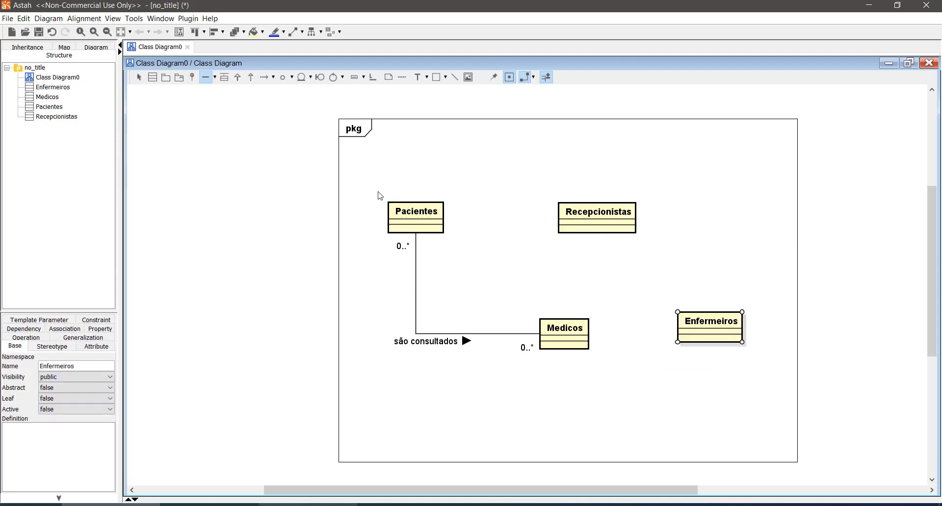
drag(439, 221, 567, 219)
click(511, 261)
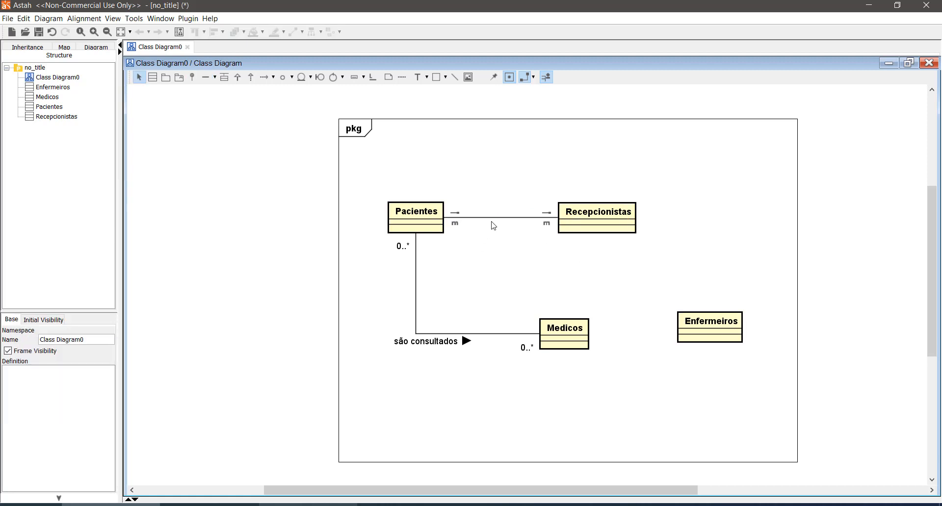
click(493, 225)
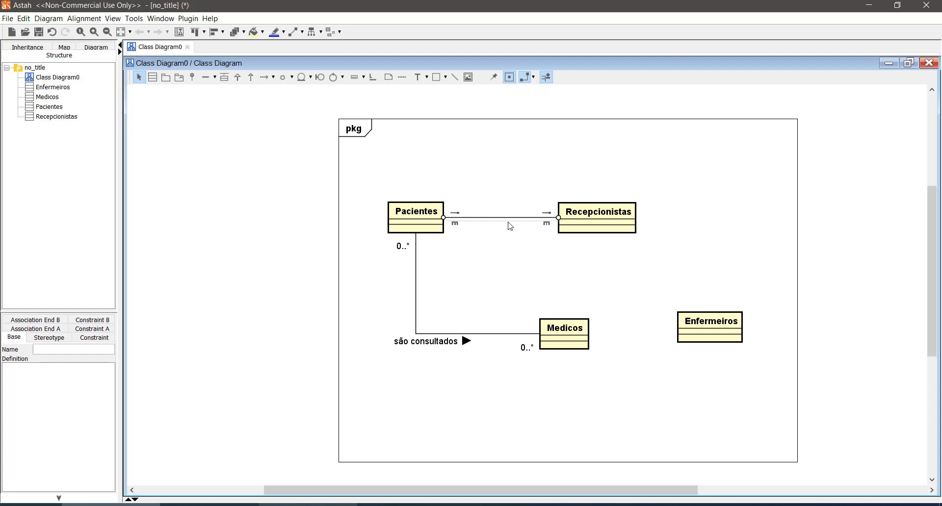
click(597, 281)
- Shift the Recepcionistas class to the right, farther from Pacientes, keeping it level with Pacientes
click(595, 198)
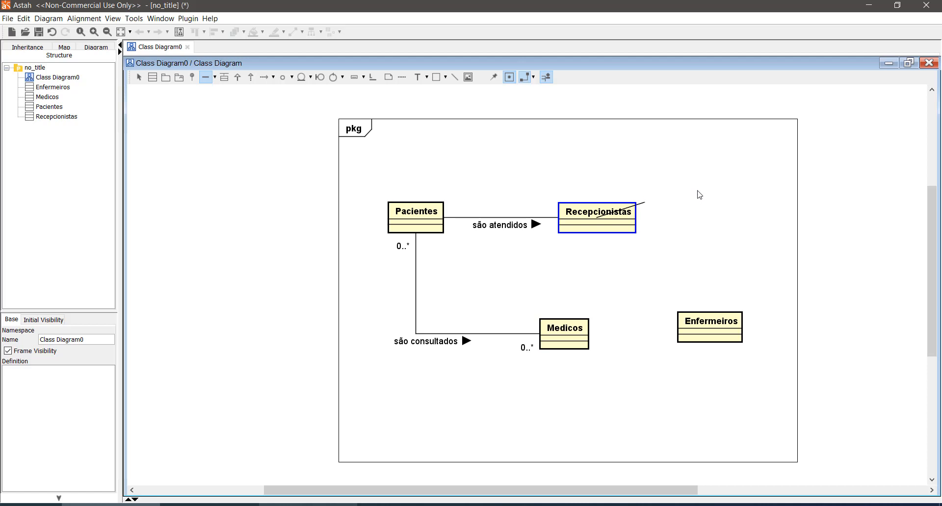
key(Escape)
drag(606, 210, 646, 210)
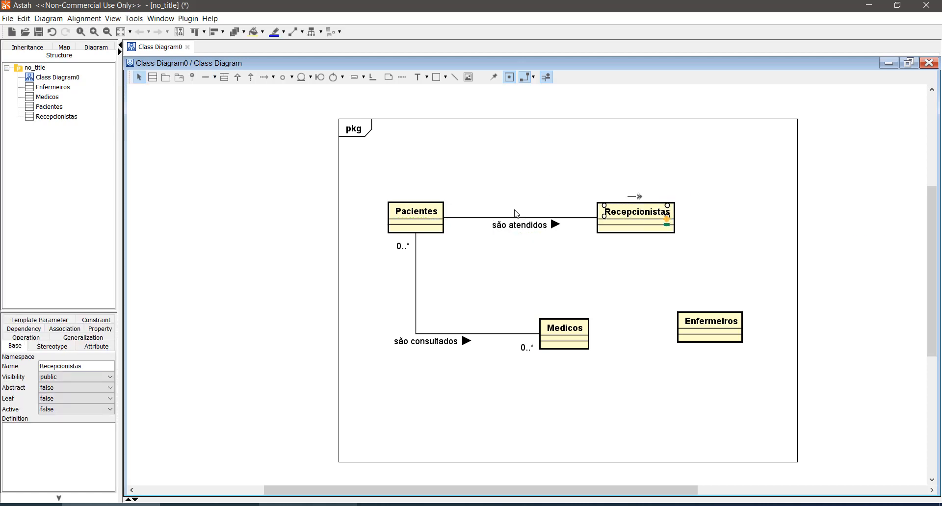
- Set the multiplicity at both the Pacientes and Recepcionistas ends of the "são atendidos" association to 0..*
click(456, 225)
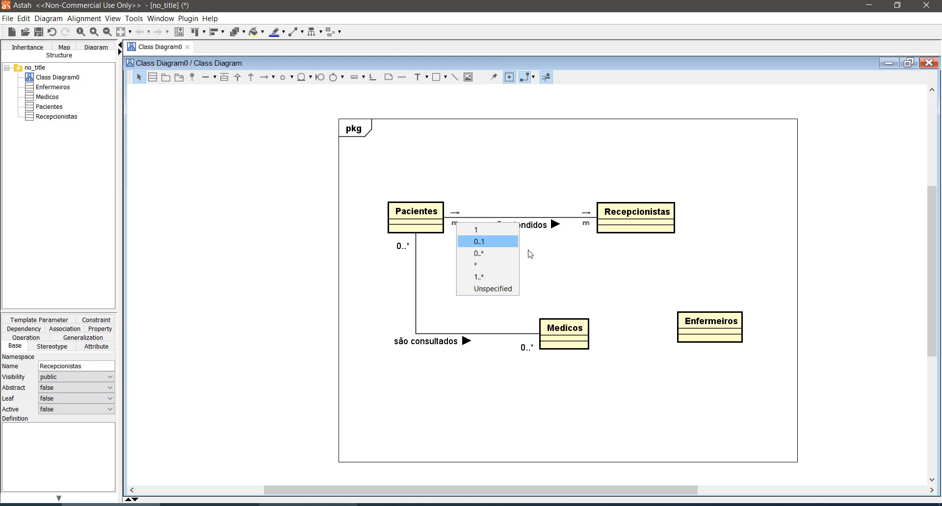
click(499, 253)
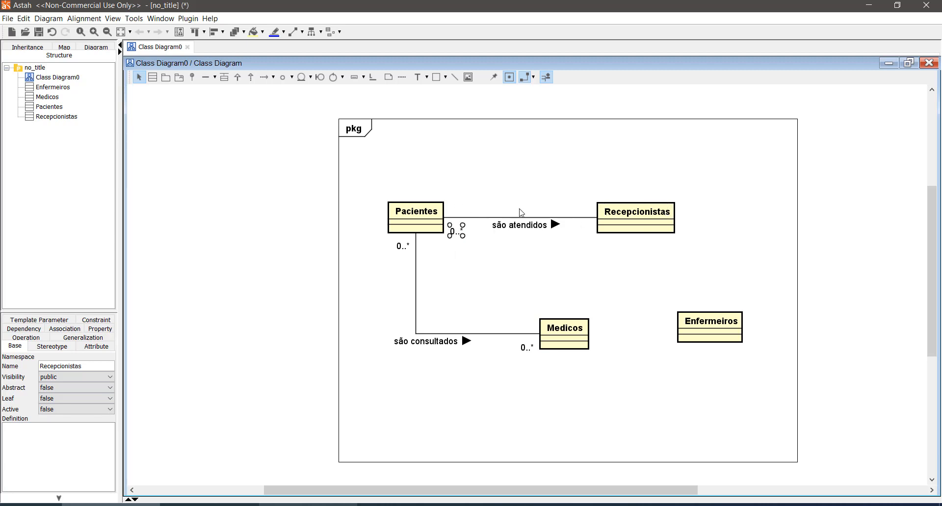
click(534, 260)
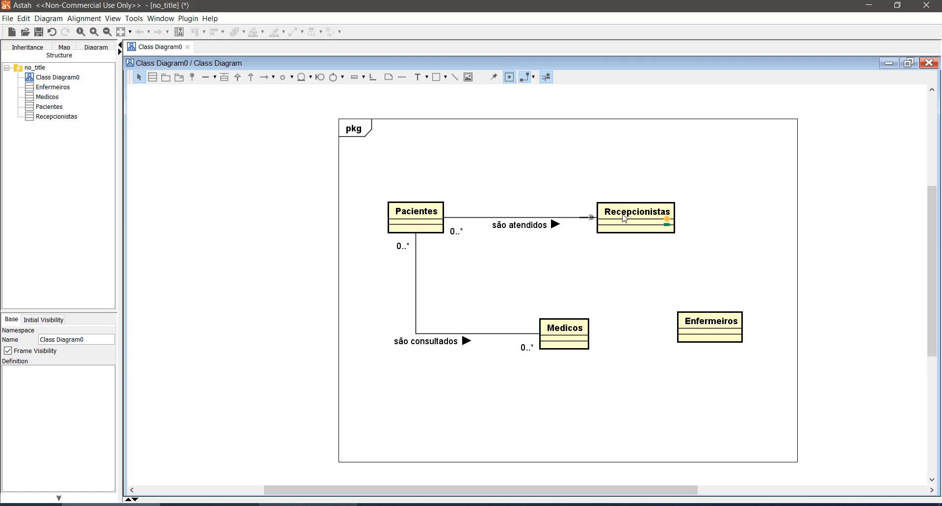
click(585, 224)
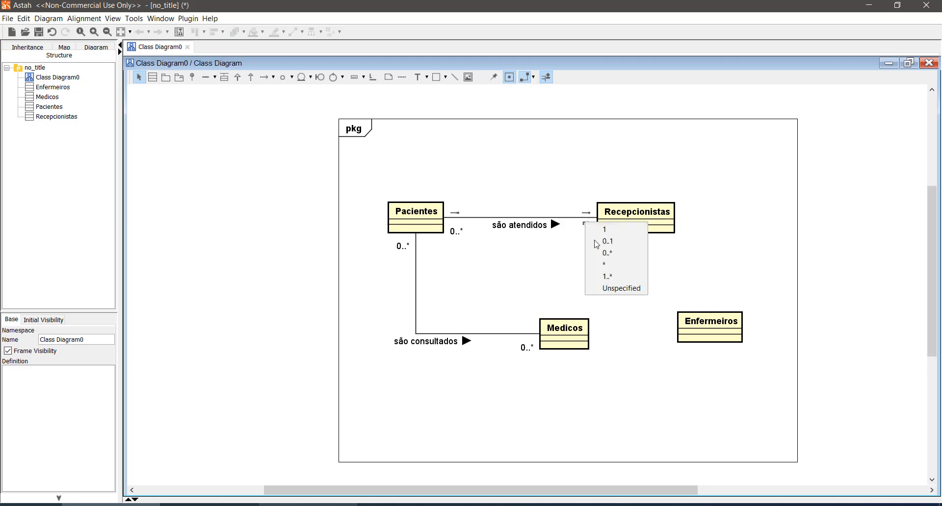
click(607, 252)
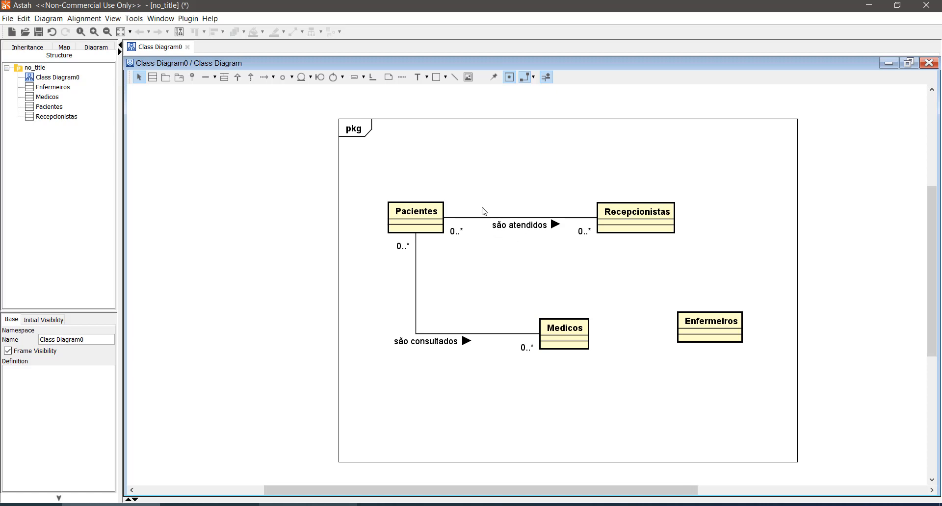
drag(476, 253, 570, 208)
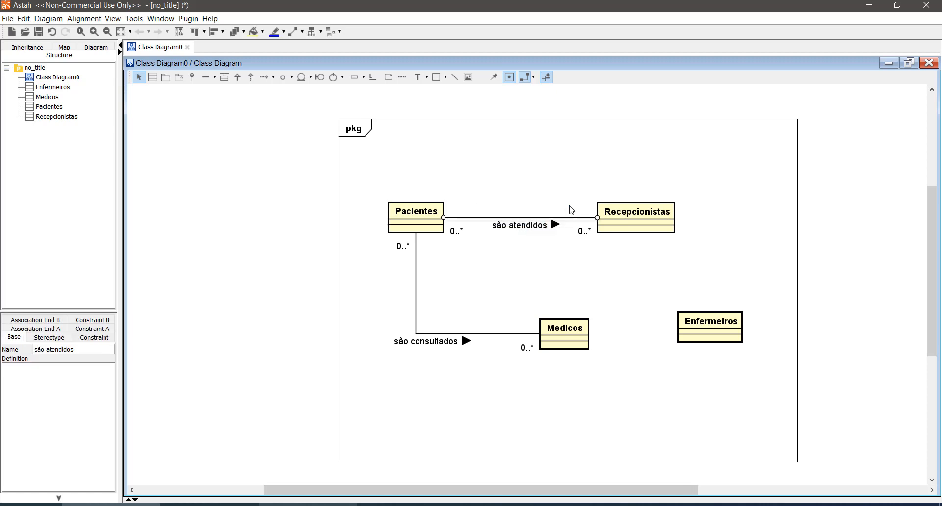
click(544, 266)
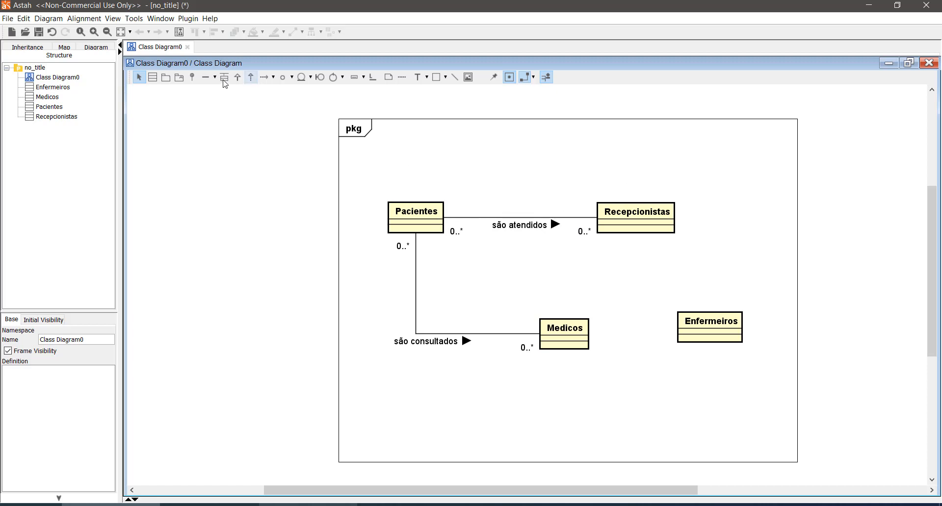
- Draw a second association from Pacientes to Recepcionistas, route it above the classes, and name it "são cadastrados"
click(206, 77)
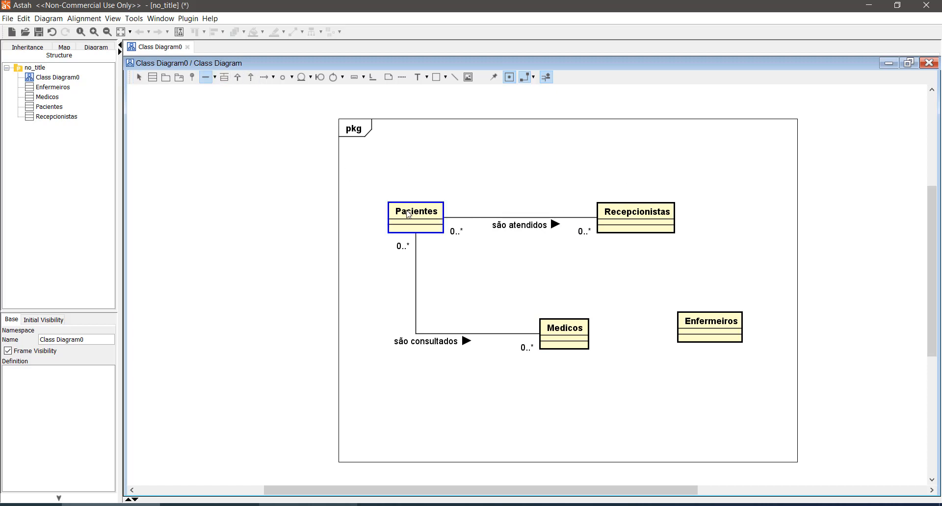
click(628, 213)
drag(573, 221, 578, 166)
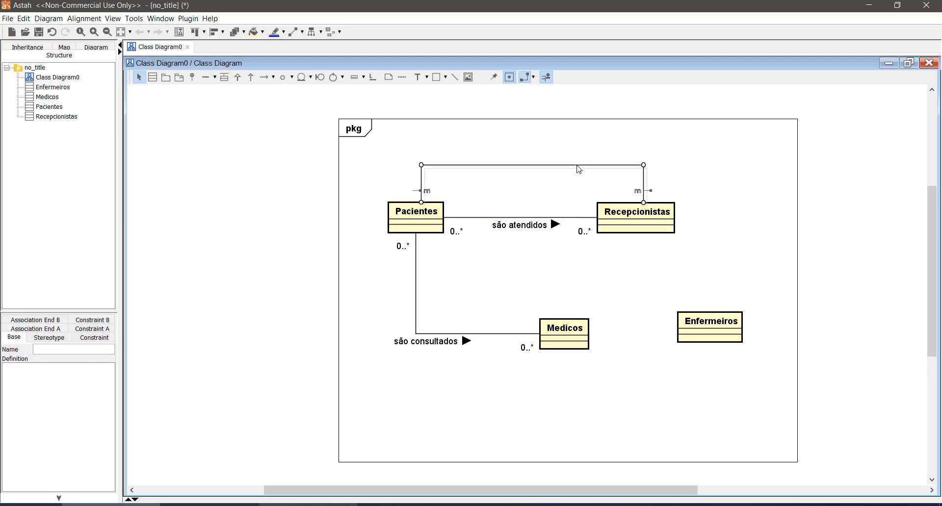
click(745, 217)
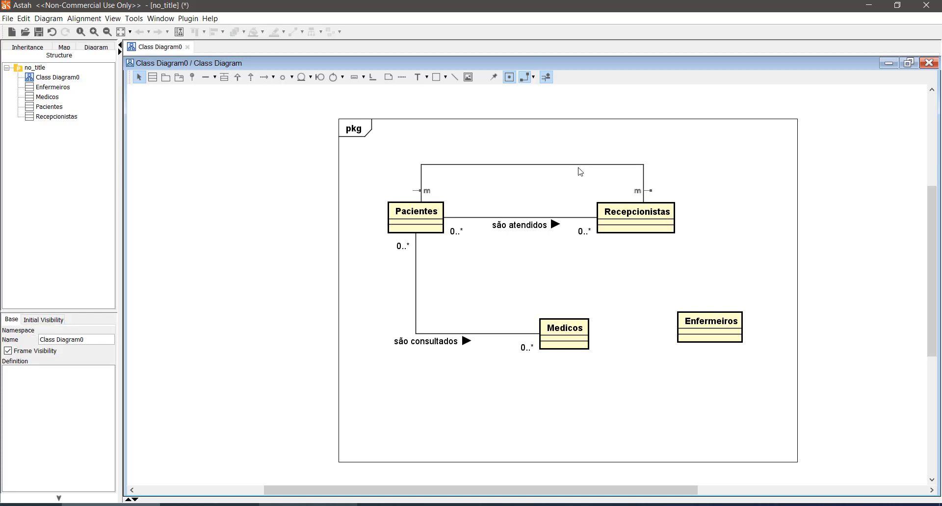
click(582, 166)
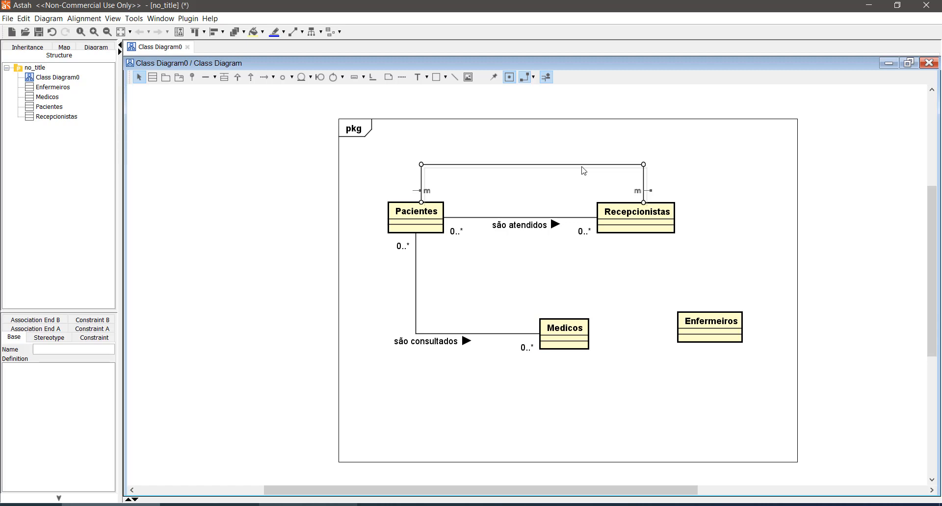
text(são cadastrados)
key(Return)
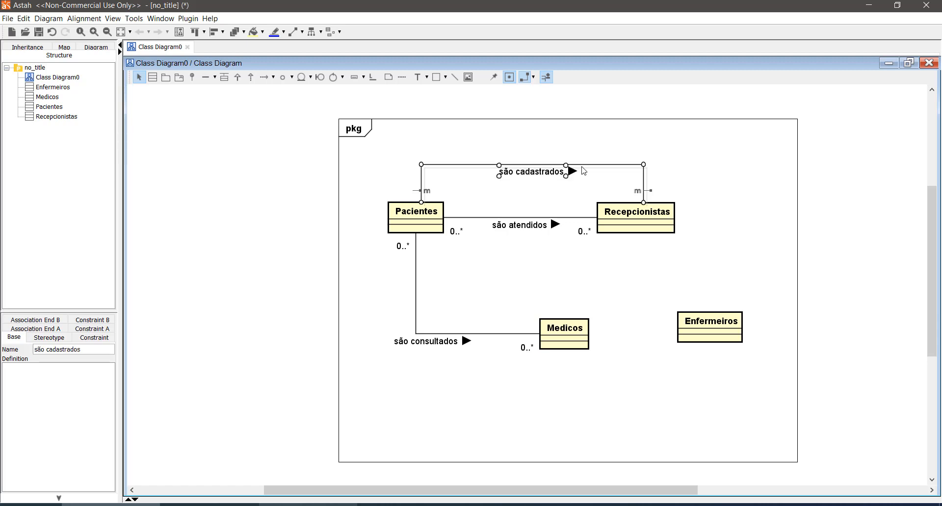
click(696, 159)
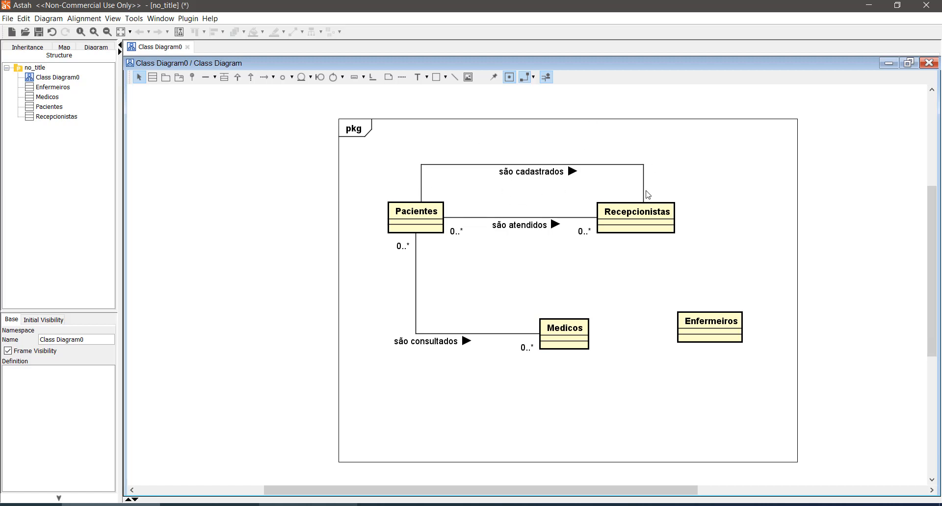
- Set the multiplicities of the "são cadastrados" association to 0..* at the Pacientes end and 1 at the Recepcionistas end
click(425, 191)
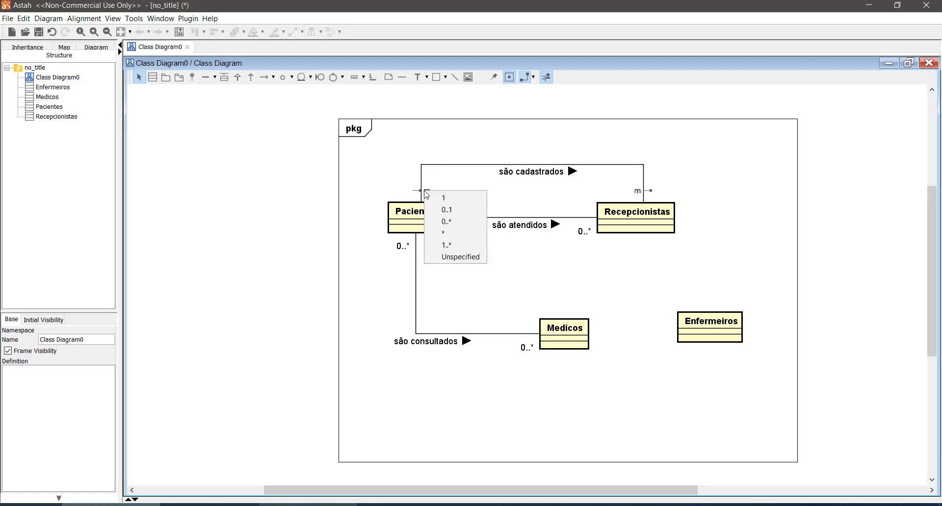
click(446, 221)
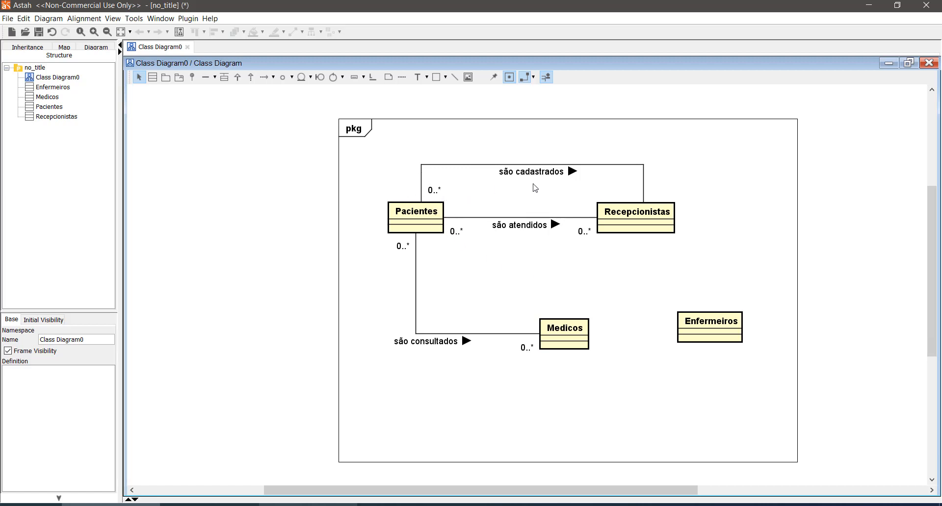
click(639, 192)
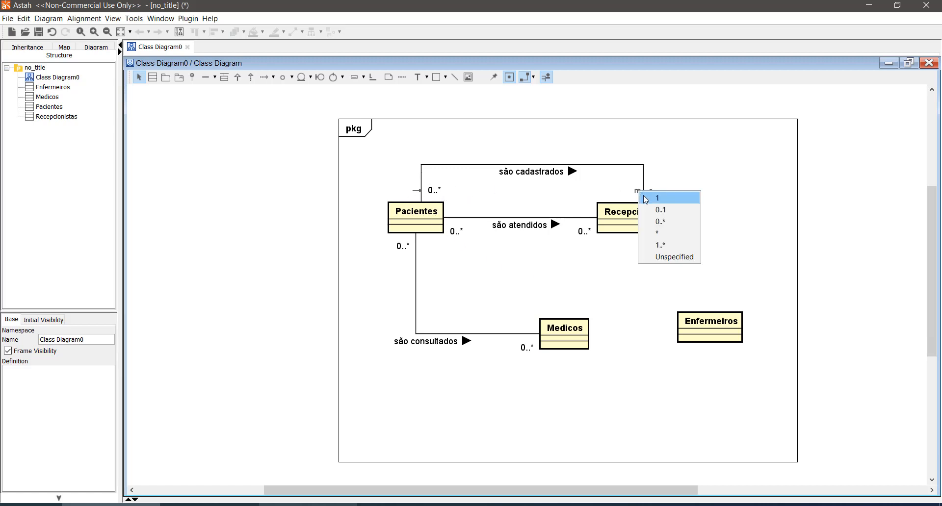
click(643, 195)
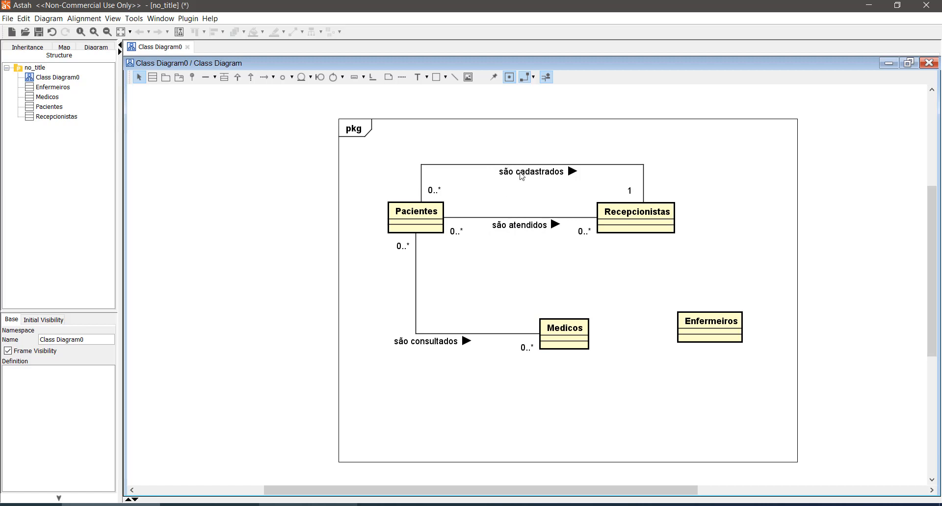
drag(399, 147, 655, 212)
ctrl+scroll(545, 212, up, 2)
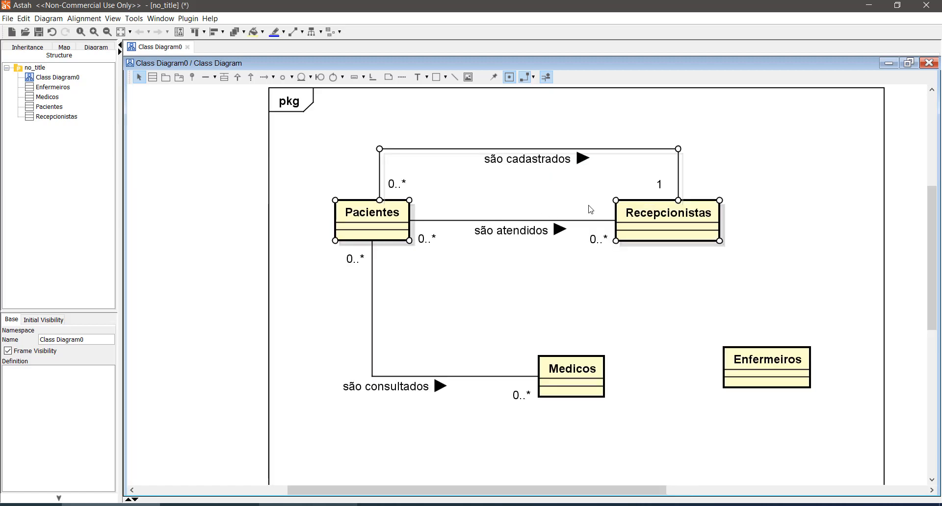
drag(350, 128, 691, 210)
drag(674, 272, 400, 219)
click(476, 286)
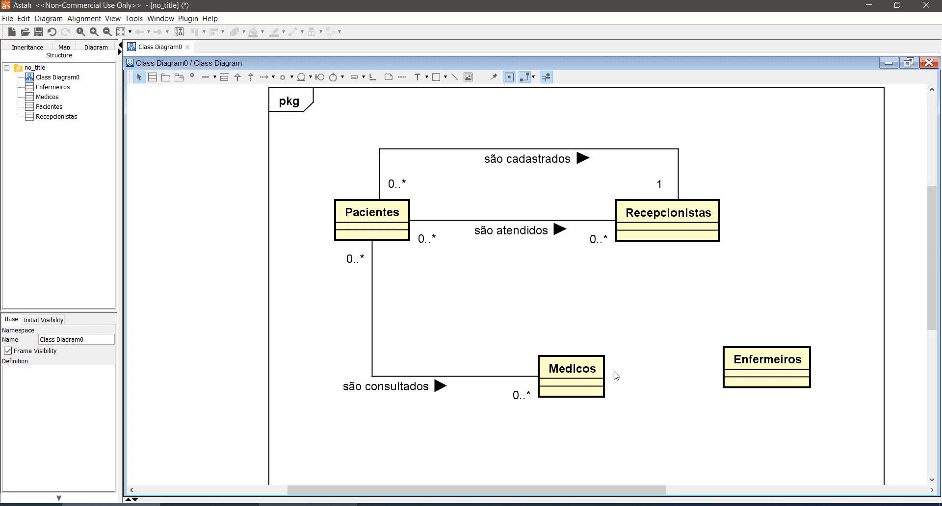
- Move the Medicos class slightly down and to the left in the diagram
drag(596, 363, 587, 389)
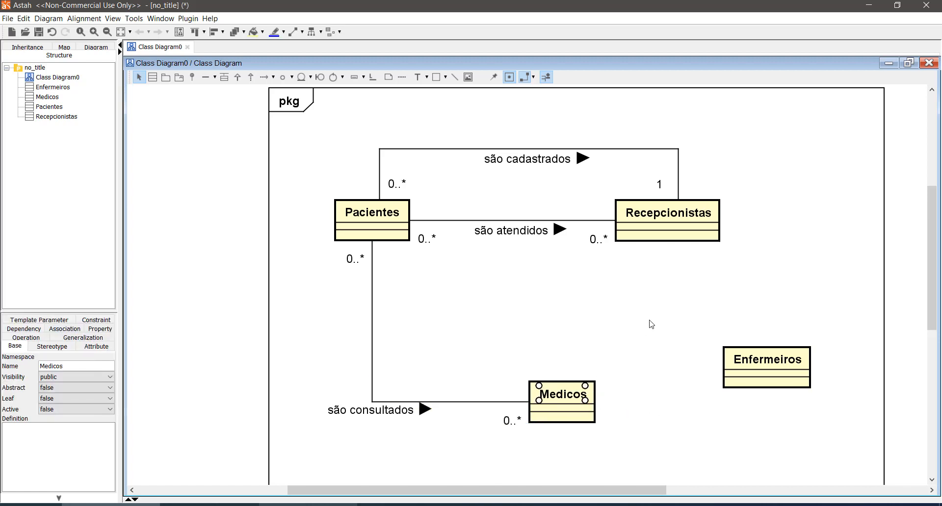
click(654, 328)
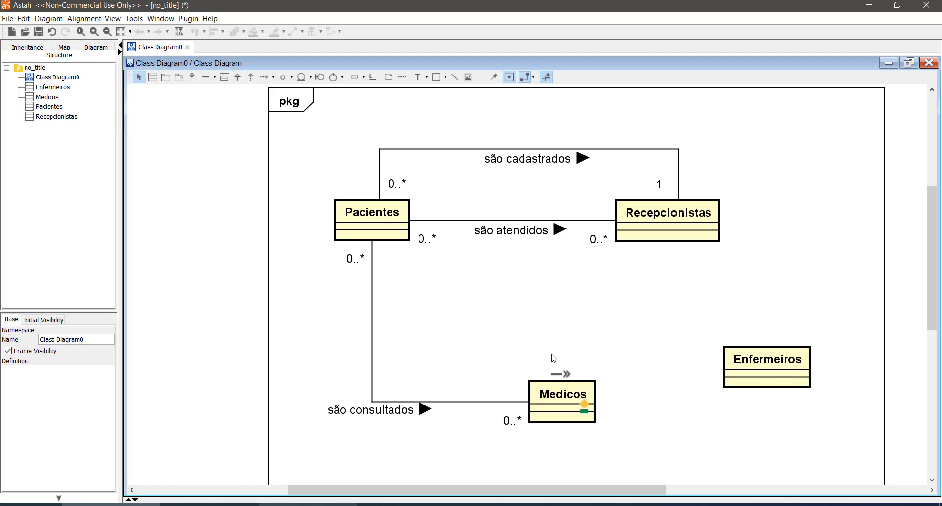
- Delete the "são consultados" association between Pacientes and Medicos
mouse_move(563, 384)
mouse_move(376, 240)
click(369, 416)
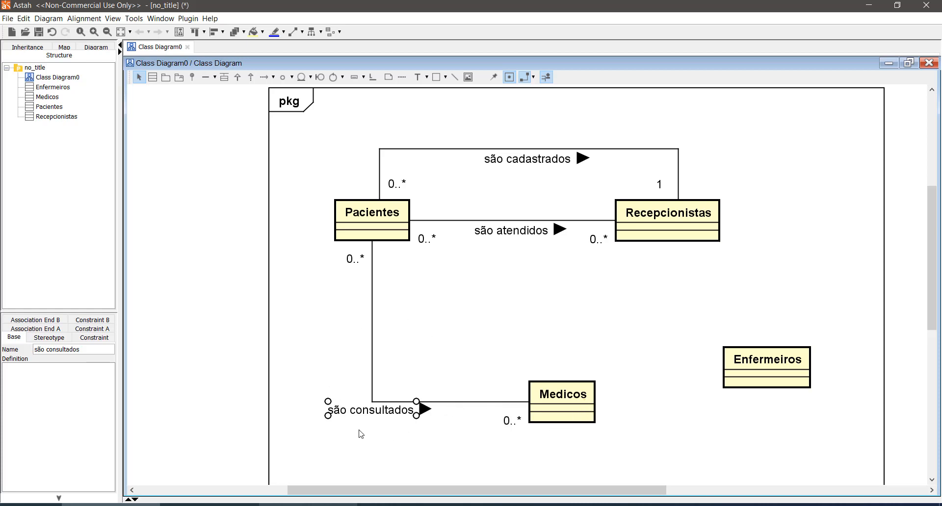
click(423, 420)
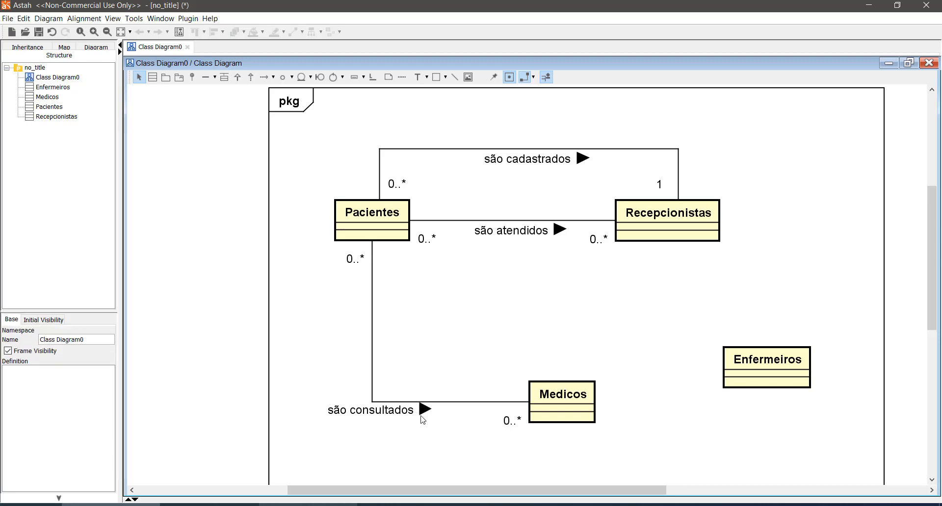
click(424, 406)
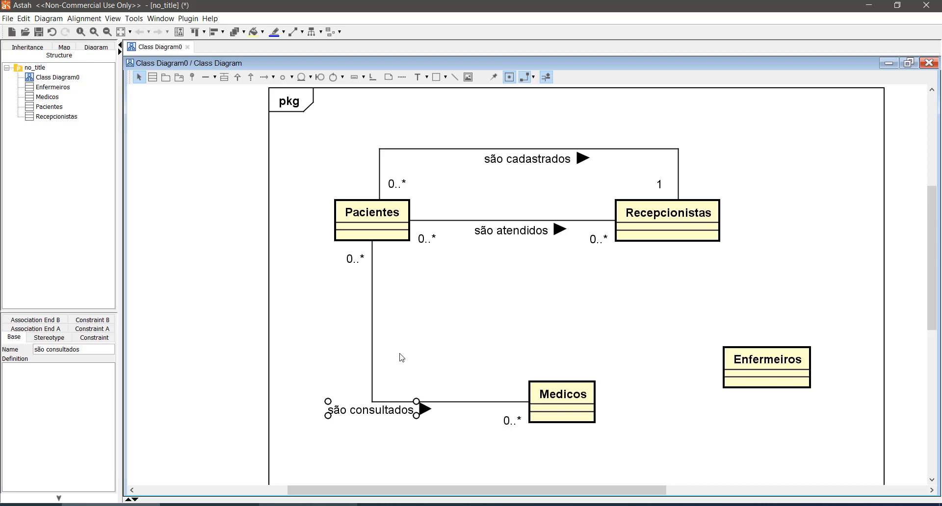
click(450, 375)
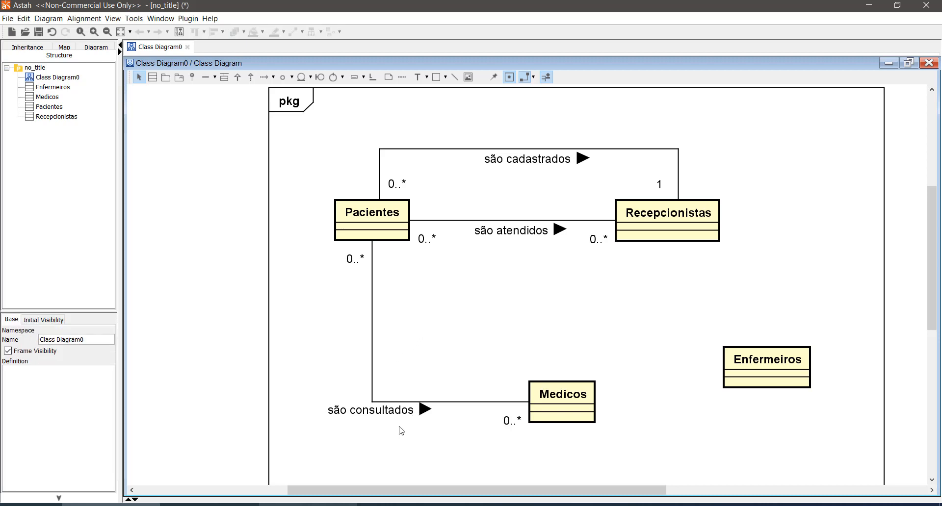
click(467, 403)
key(Delete)
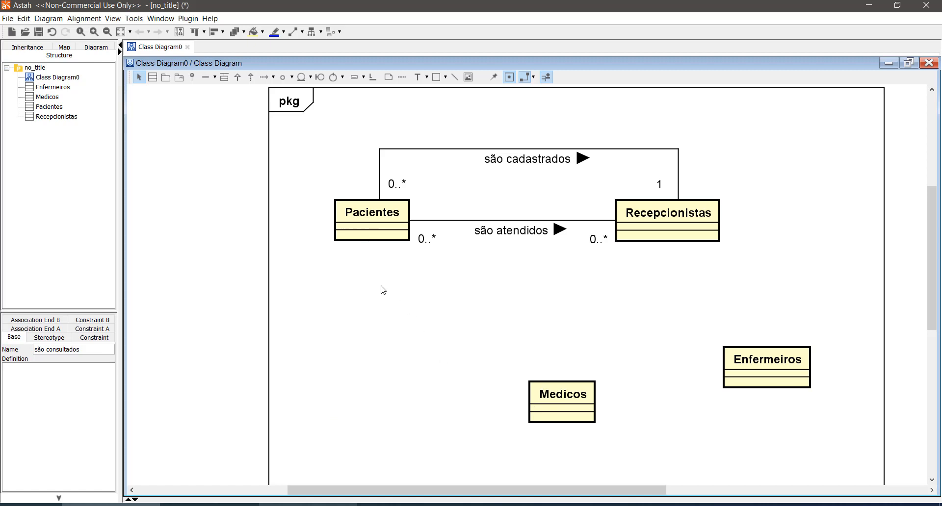
- Add a new class named "Consultas" below Pacientes, to the upper left of Medicos
click(153, 77)
click(356, 320)
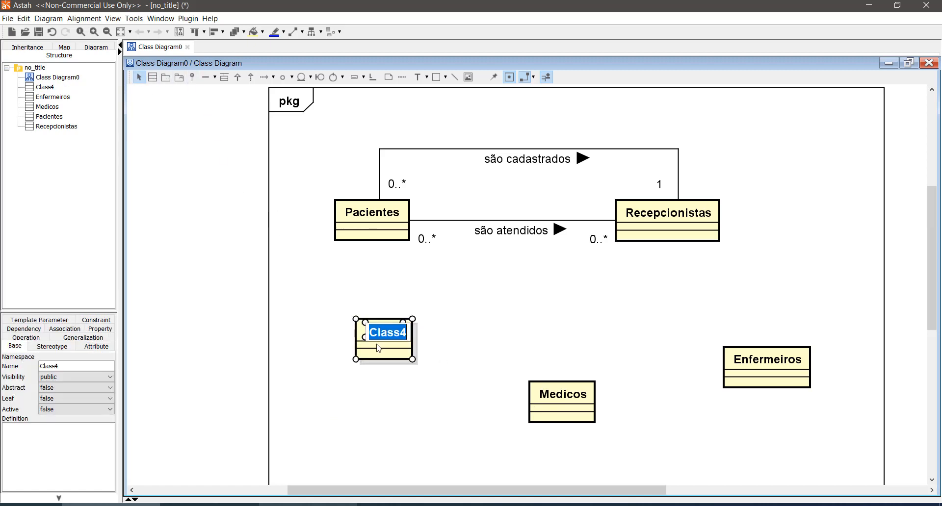
text(Cols)
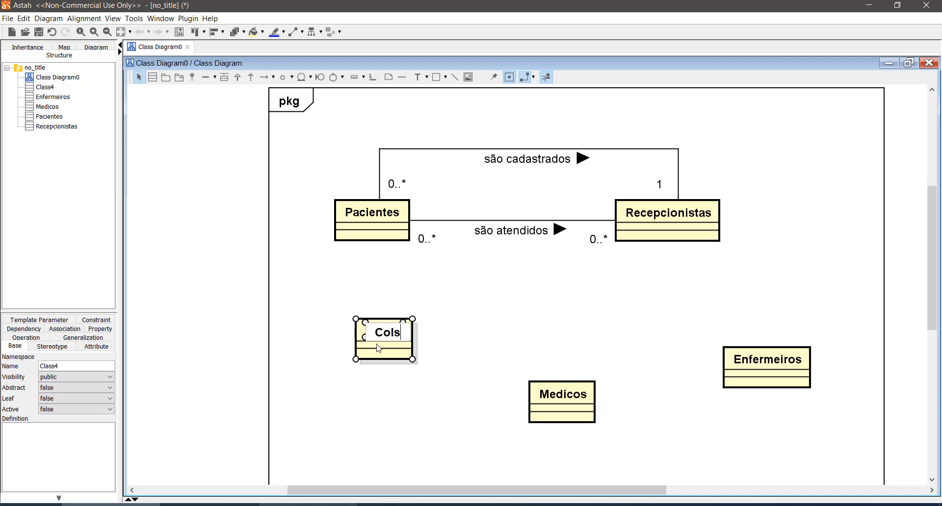
text(ulta)
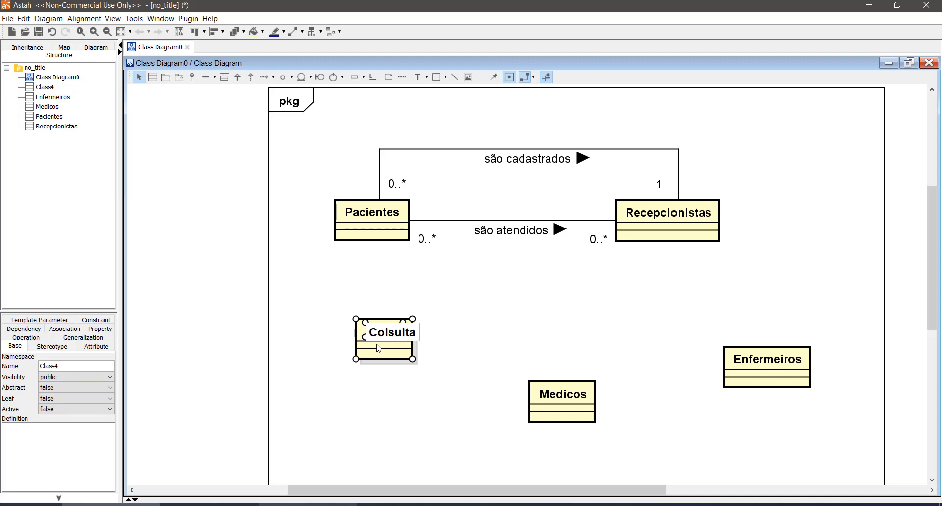
key(BackSpace)
key(BackSpace)
key(BackSpace)
key(BackSpace)
key(BackSpace)
key(BackSpace)
text(nsultas)
key(Return)
click(523, 295)
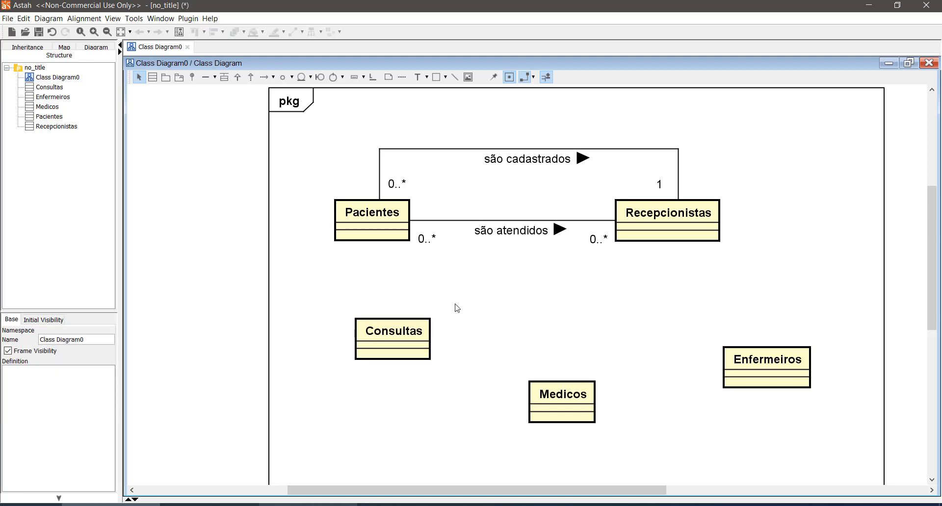
- Position the Consultas class directly below Pacientes with more spacing, and draw an association from Pacientes to Consultas
drag(426, 324, 406, 332)
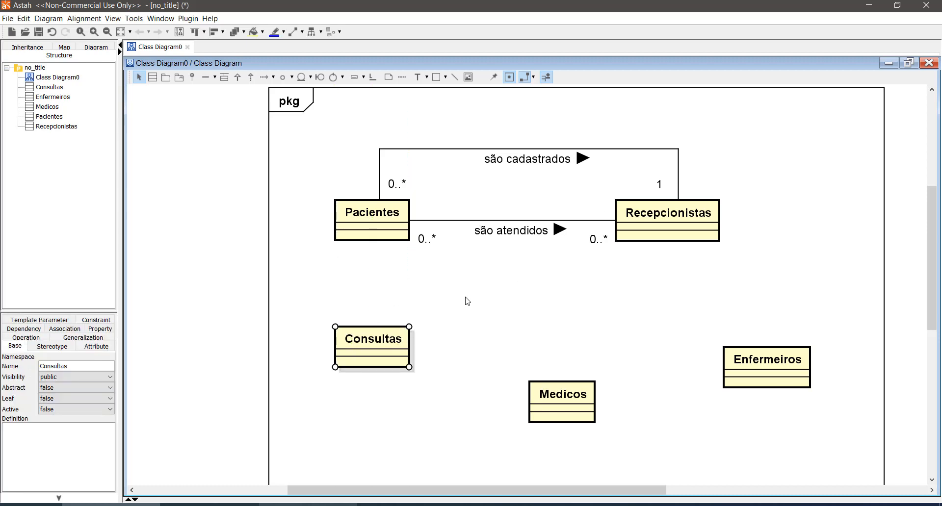
click(480, 291)
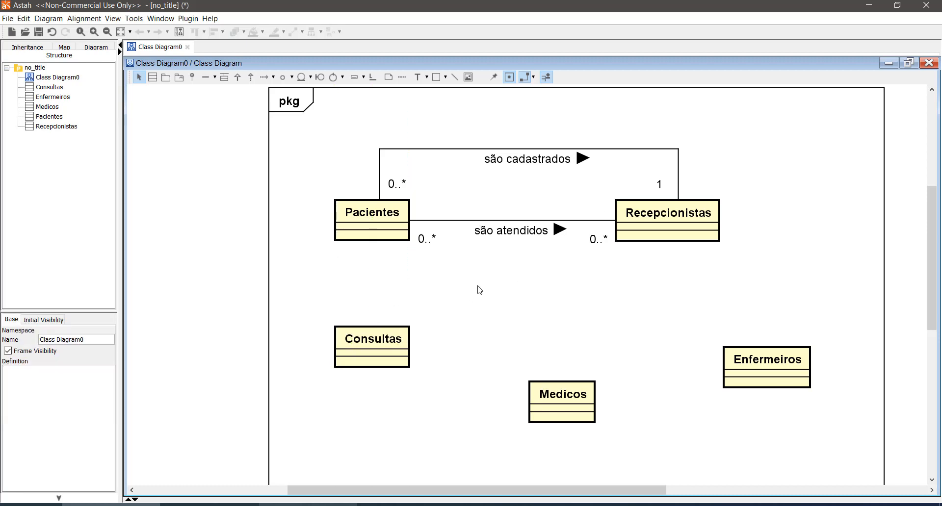
click(205, 77)
click(366, 234)
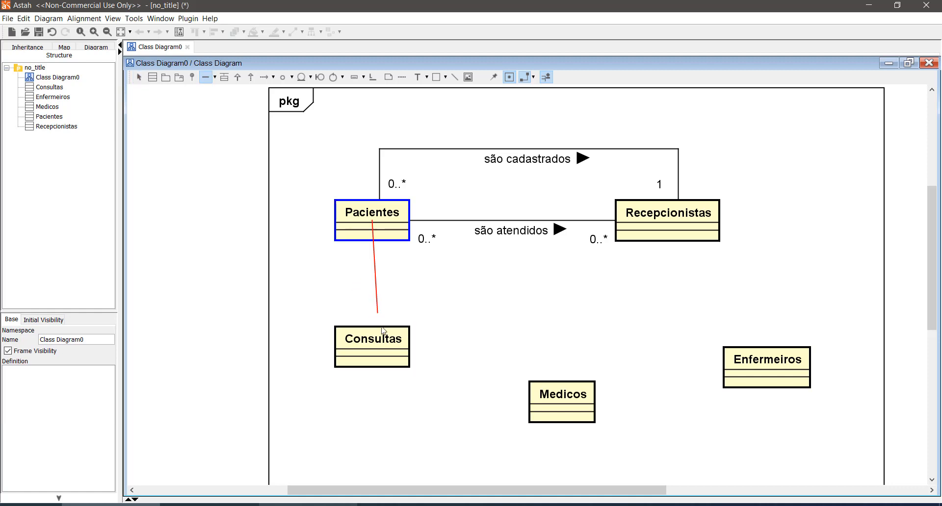
click(374, 341)
click(392, 302)
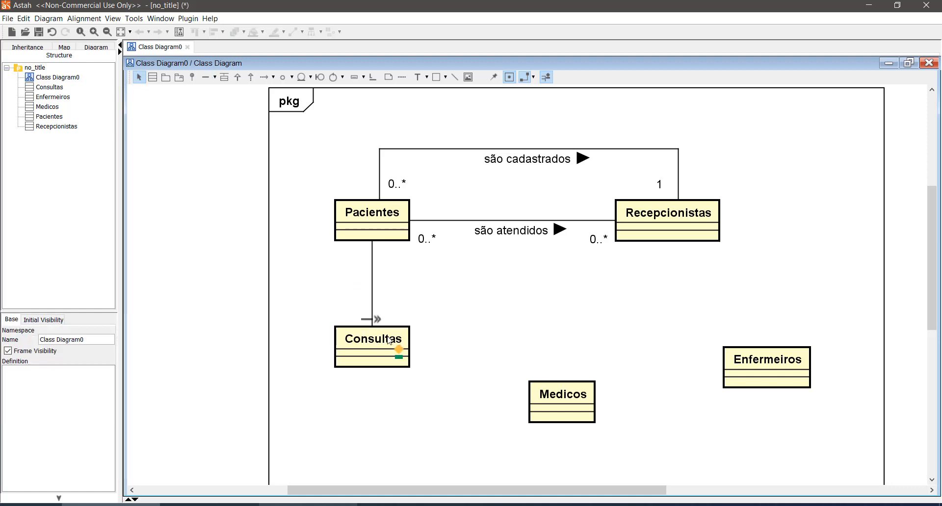
drag(394, 333, 393, 351)
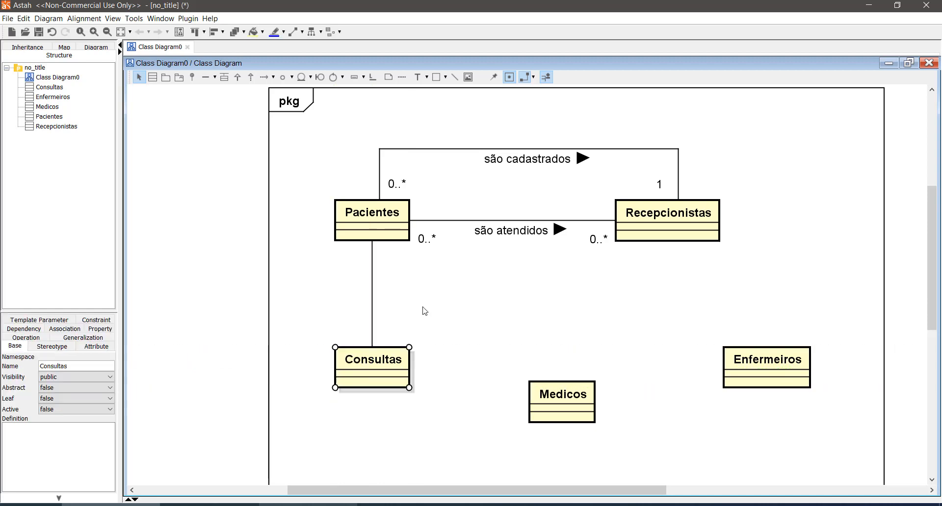
- Name the association between Pacientes and Consultas "faz"
click(377, 307)
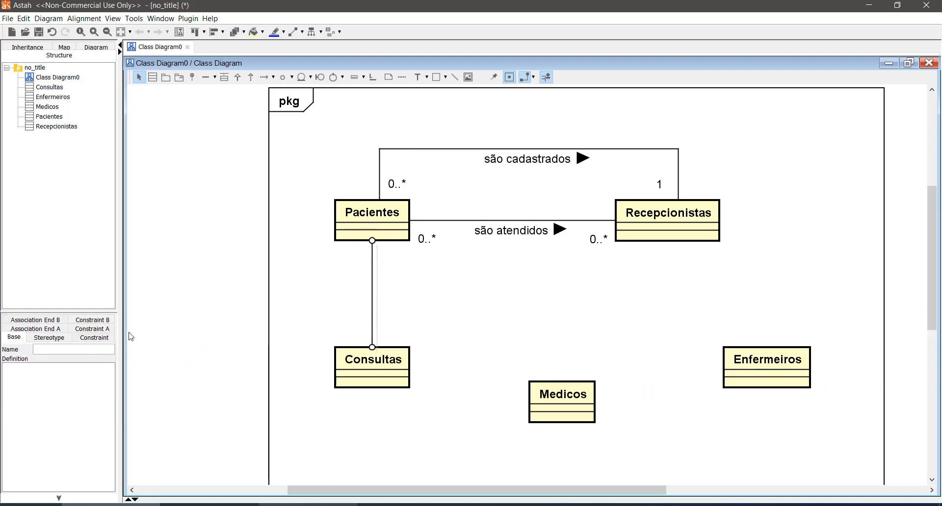
click(104, 347)
text(faz)
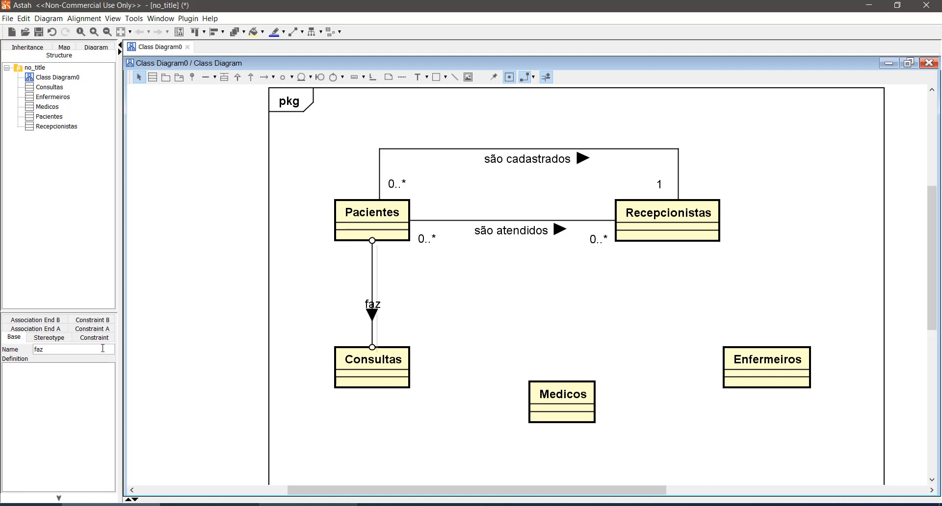
click(381, 305)
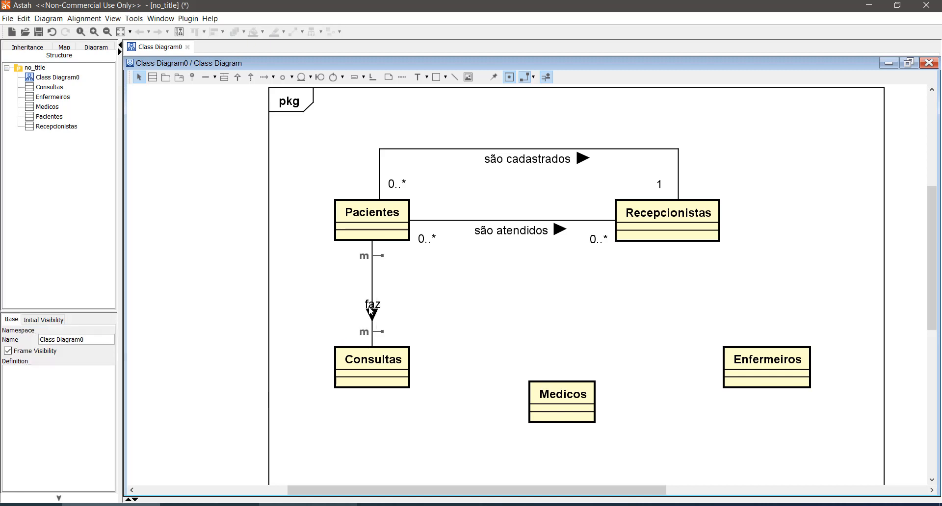
click(371, 306)
click(441, 302)
- Add a note containing a sample patient's first name to the upper left of Pacientes, and shrink it to fit
click(388, 77)
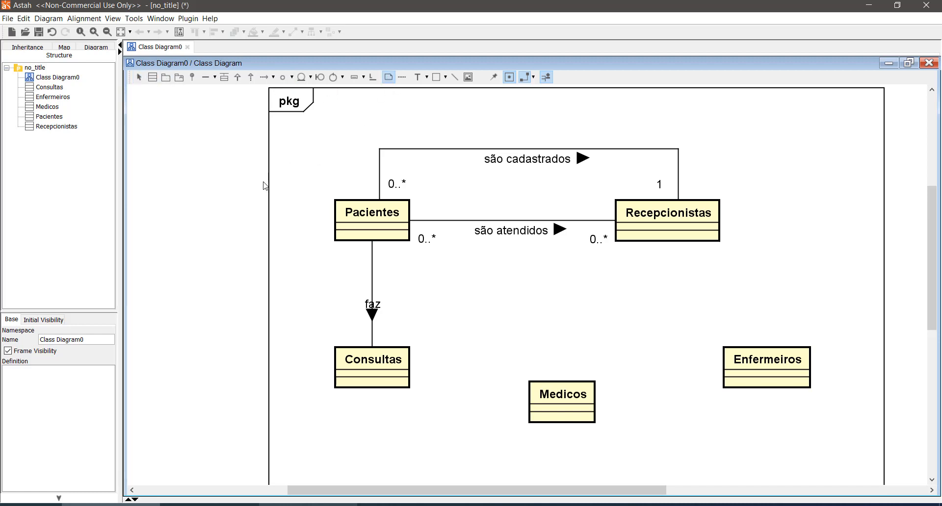
click(278, 205)
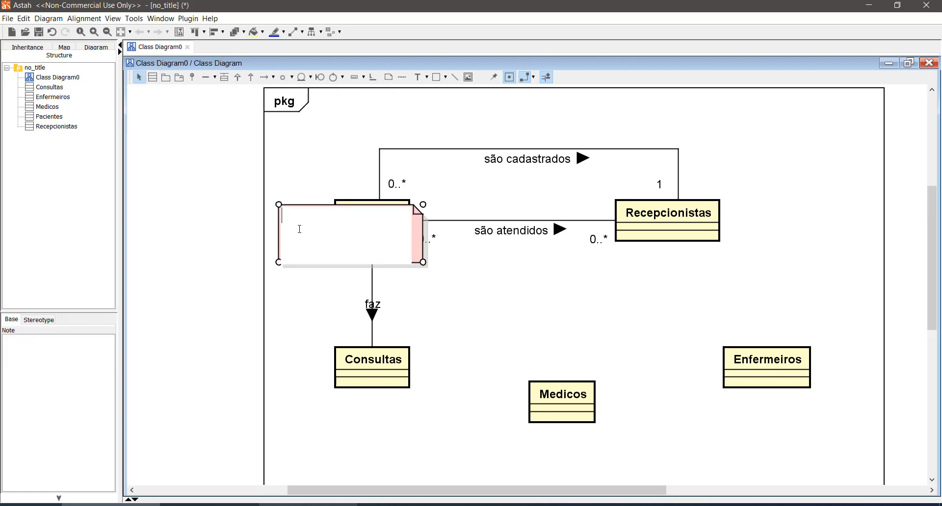
key(ctrl+Return)
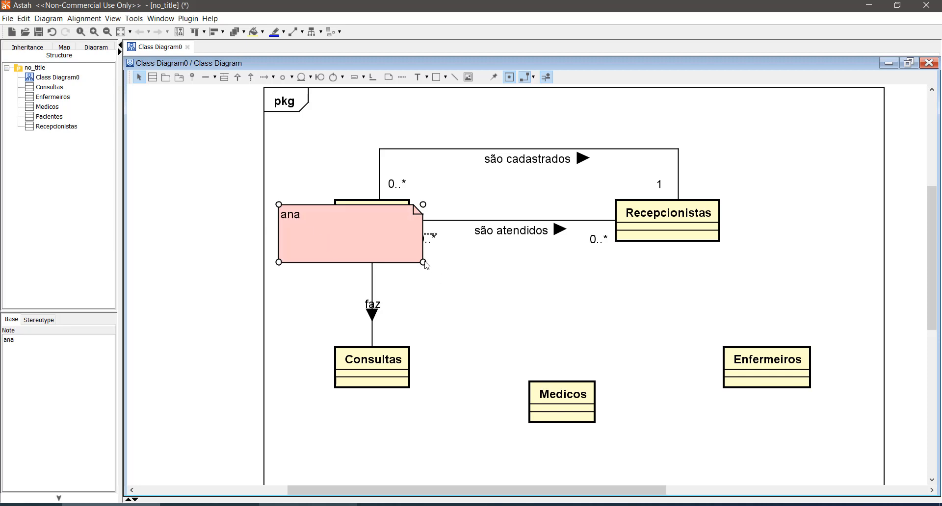
drag(423, 262, 299, 200)
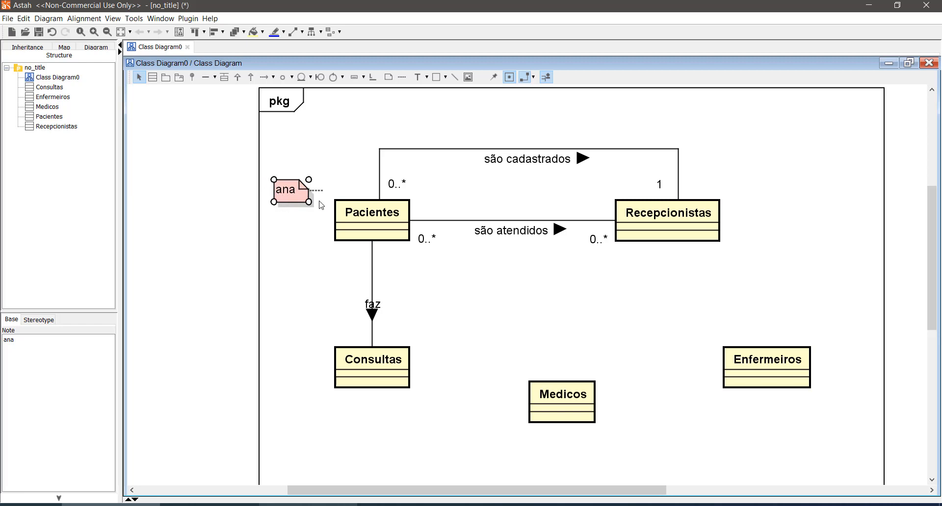
- Duplicate the patient note and place the copy to the lower left of the original, clear of Pacientes
mouse_move(367, 218)
key(Delete)
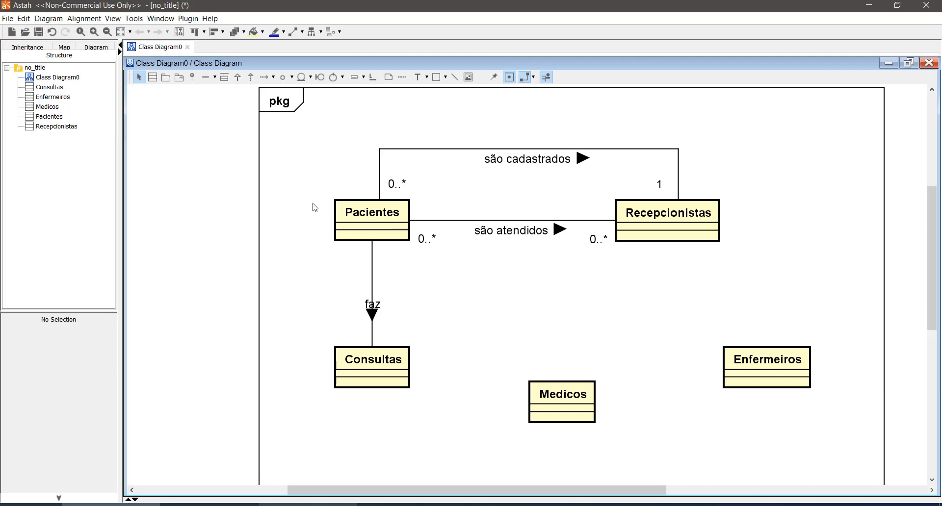
key(ctrl+z)
key(ctrl+v)
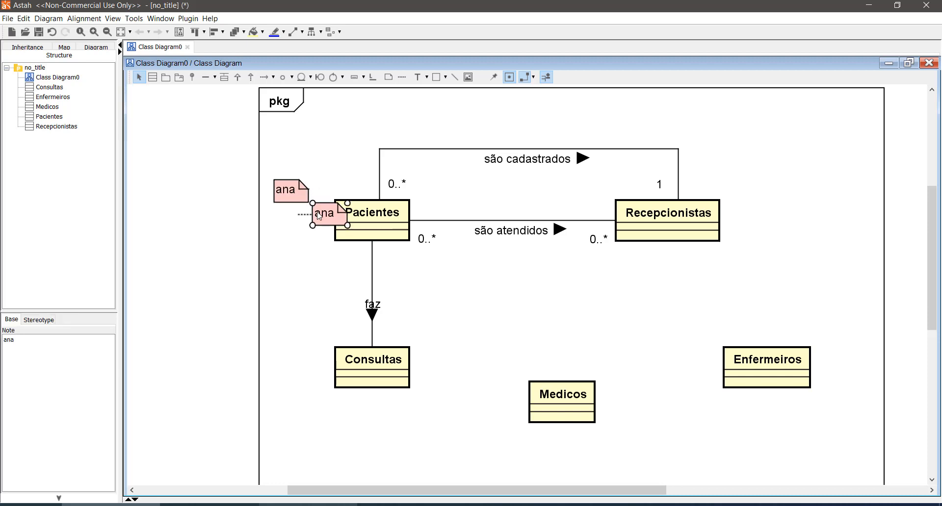
drag(321, 216, 244, 215)
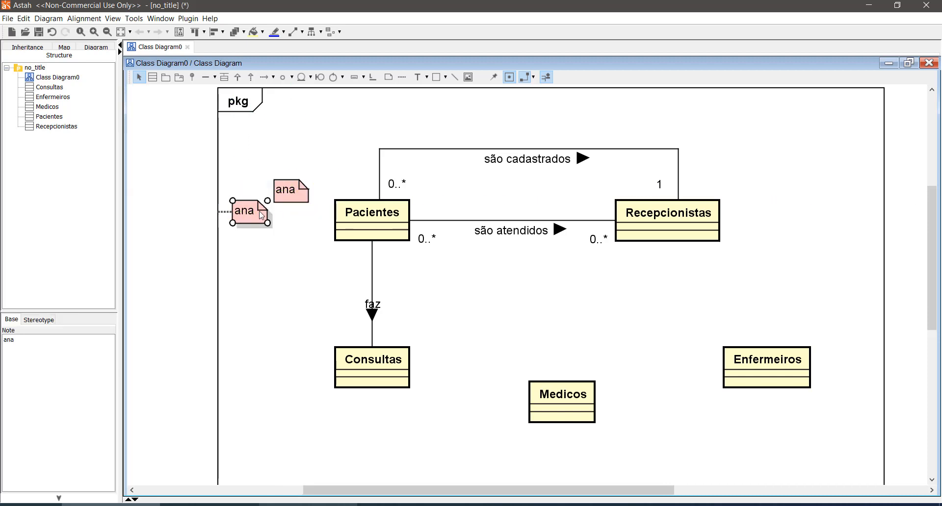
- Replace the copied note's text with a second sample patient's first name, and resize the note so the name fits on one line
double_click(244, 213)
text(pw)
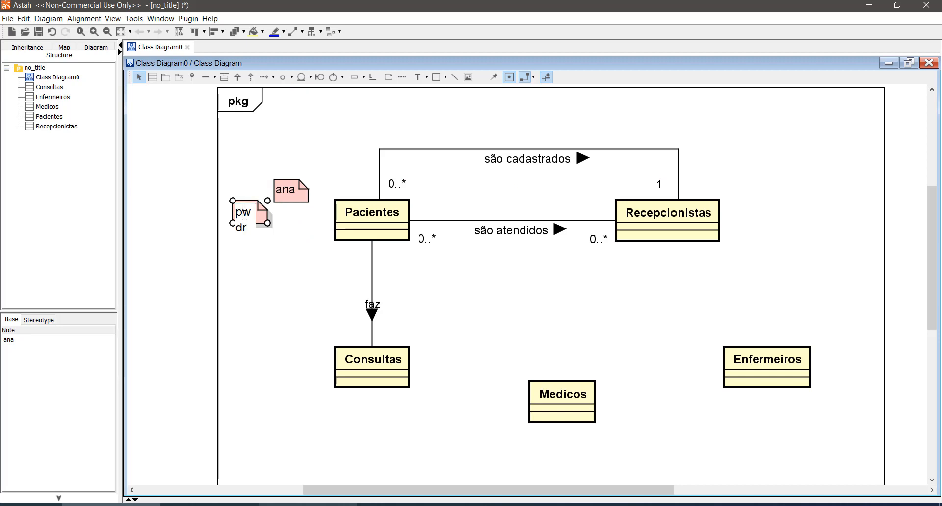
key(BackSpace)
text(edr)
key(Return)
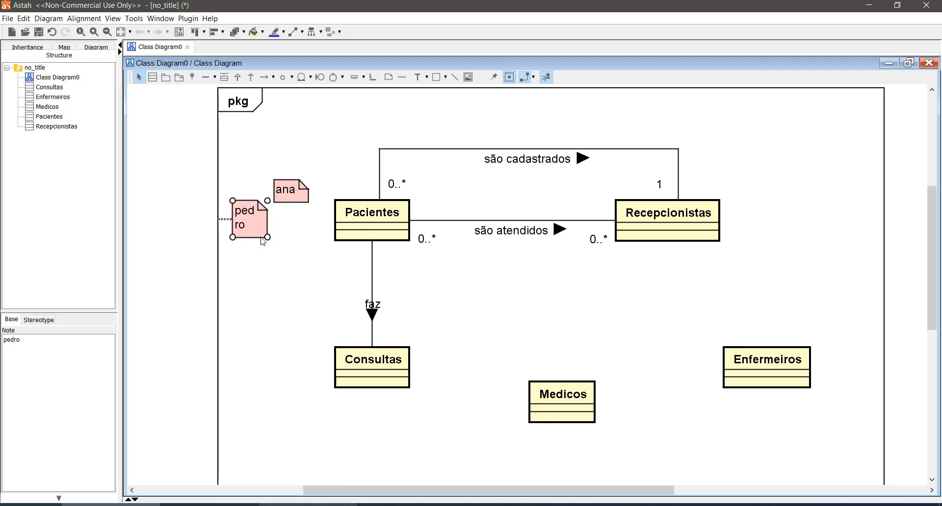
drag(267, 237, 235, 213)
click(311, 157)
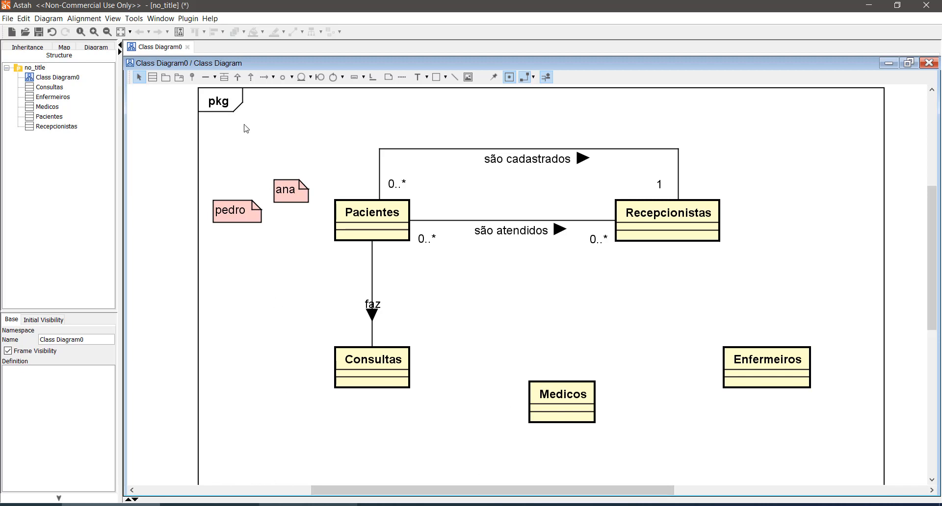
mouse_move(344, 392)
drag(183, 175, 316, 241)
drag(569, 406, 646, 482)
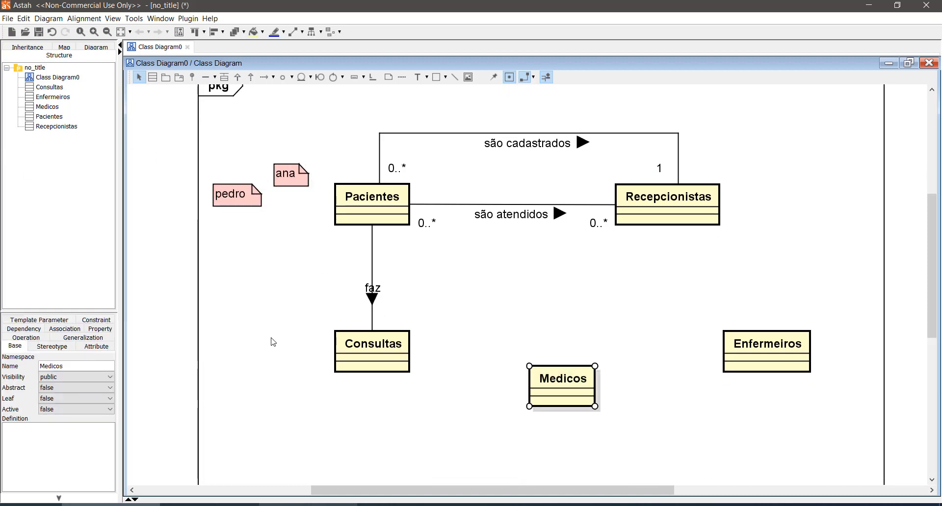
drag(261, 318, 435, 394)
click(318, 396)
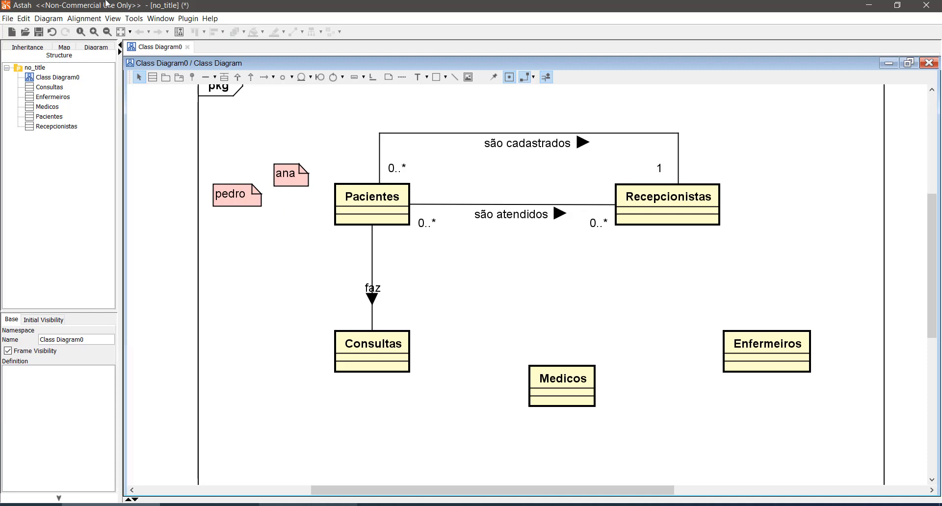
- Paste another copy of the note to the left of Consultas and set its text to "1"
drag(169, 143, 222, 336)
key(ctrl+v)
double_click(222, 335)
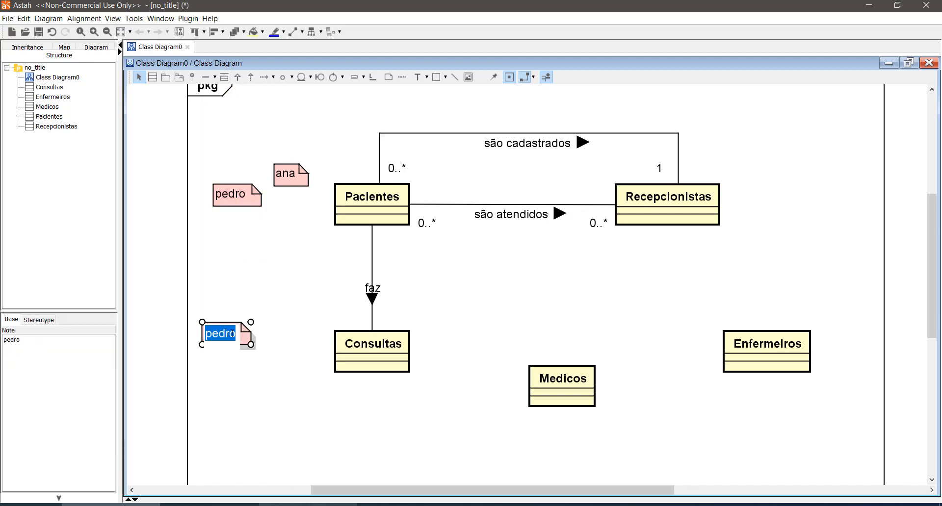
text(1)
click(232, 382)
drag(234, 337, 253, 344)
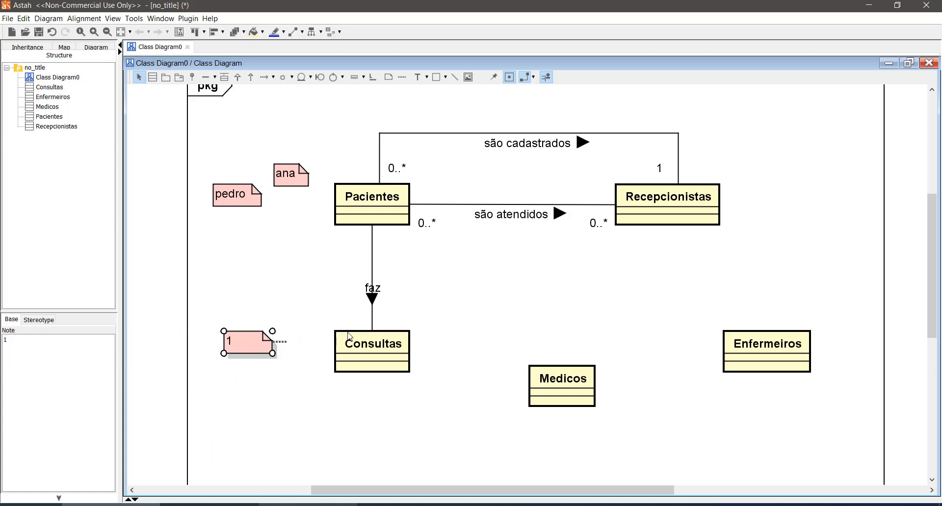
- Paste another copy of the note, set its text to "2", and place it to the lower left of note "1"
key(ctrl+v)
double_click(316, 390)
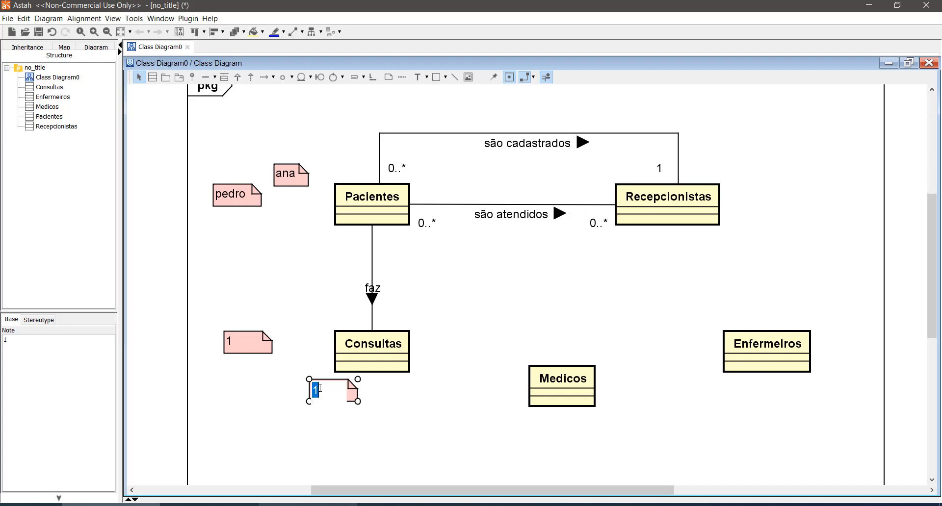
text(3)
click(319, 430)
double_click(323, 393)
double_click(322, 393)
text(2)
click(301, 436)
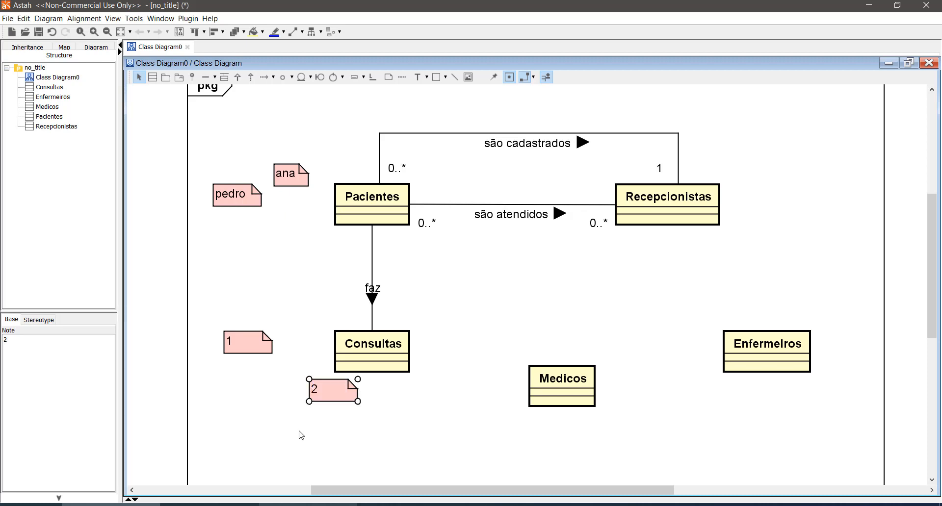
drag(328, 399, 205, 392)
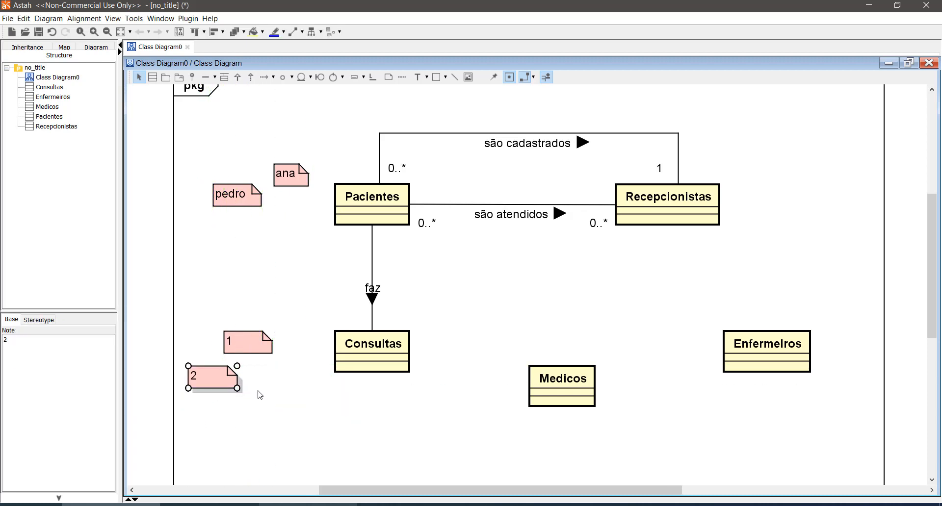
- Paste another copy of the note, place it level with note "2" and nearer Consultas, and set its text to "3"
key(ctrl+v)
drag(277, 408, 285, 384)
double_click(281, 380)
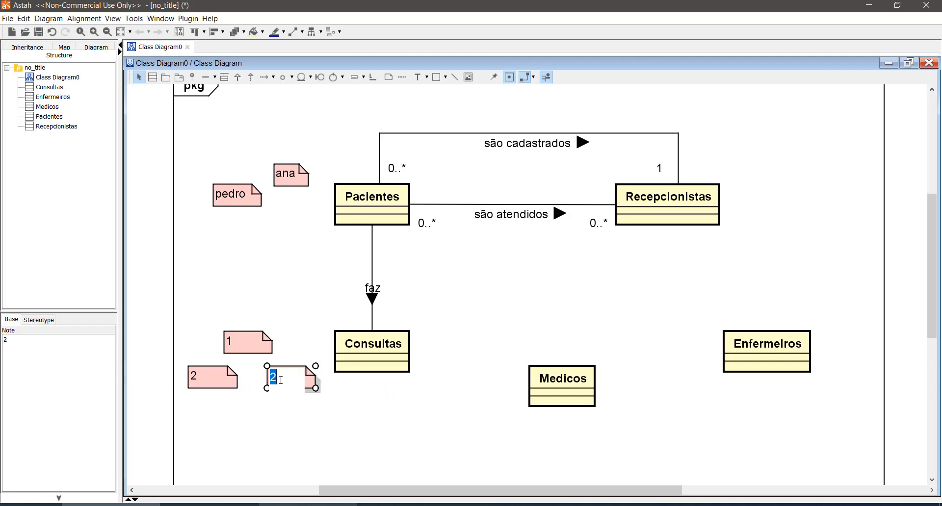
text(3)
click(302, 427)
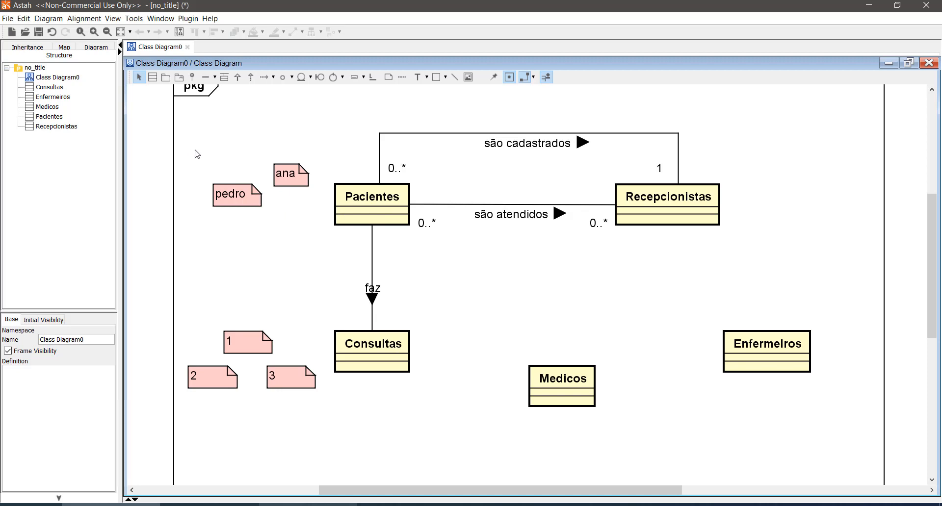
drag(204, 144, 314, 242)
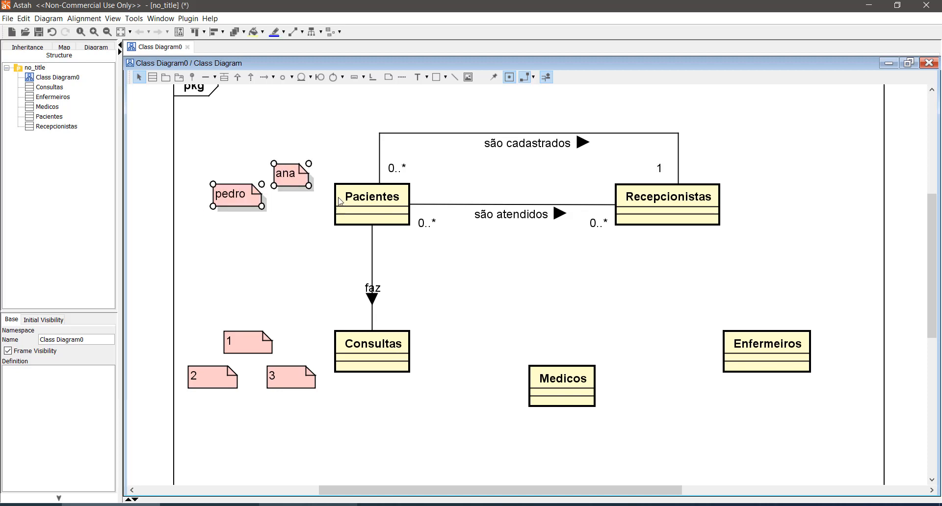
drag(327, 172, 420, 239)
click(400, 419)
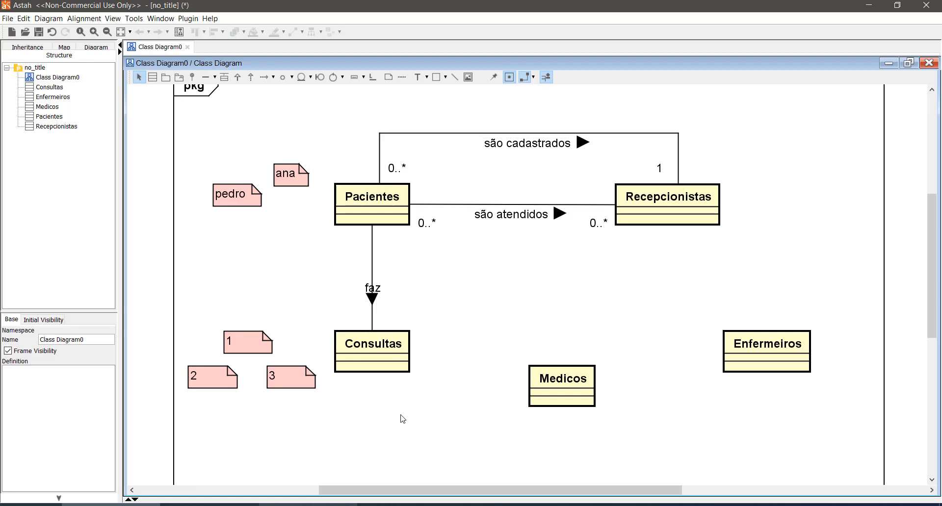
click(251, 199)
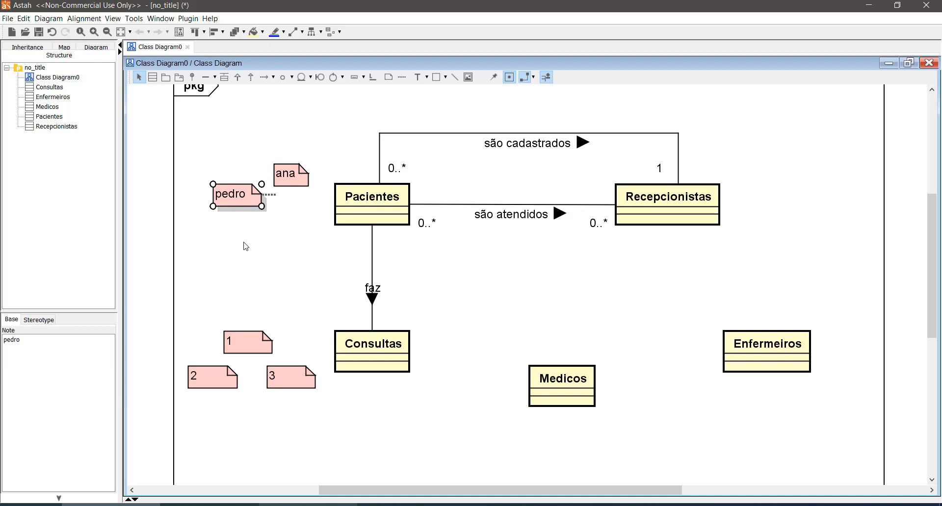
click(238, 352)
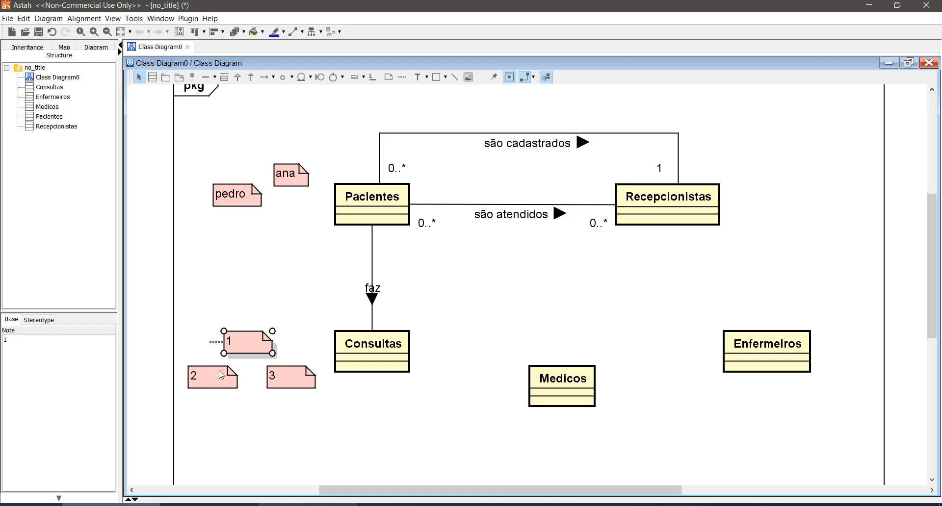
click(215, 379)
click(289, 380)
click(255, 346)
click(214, 381)
click(251, 347)
click(208, 377)
click(287, 386)
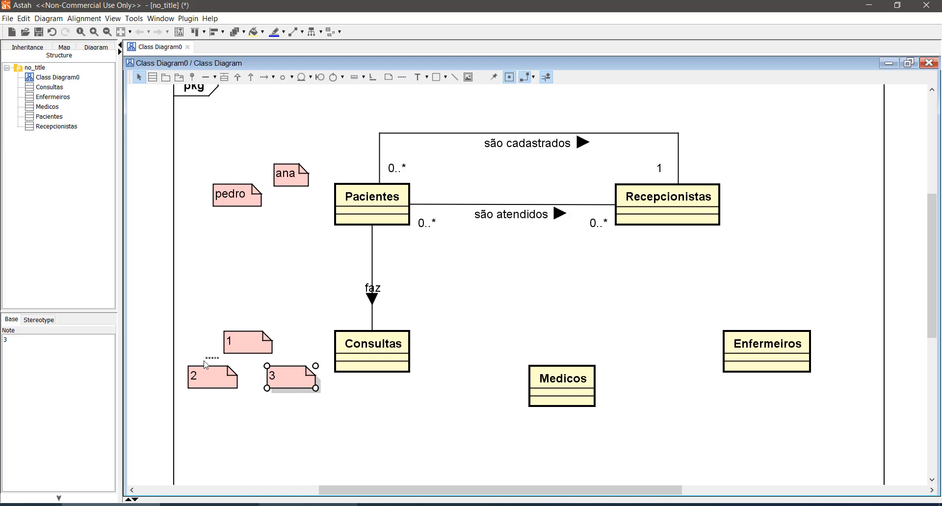
mouse_move(360, 227)
click(421, 250)
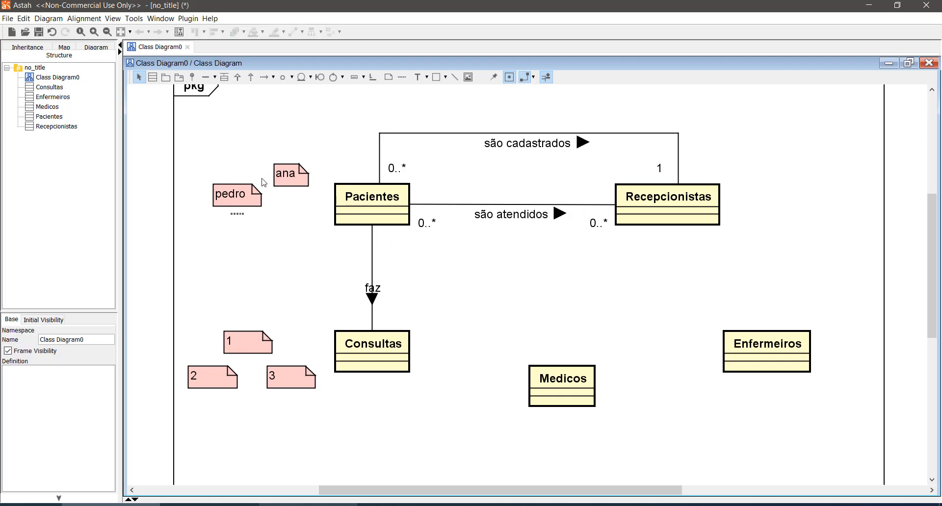
click(240, 199)
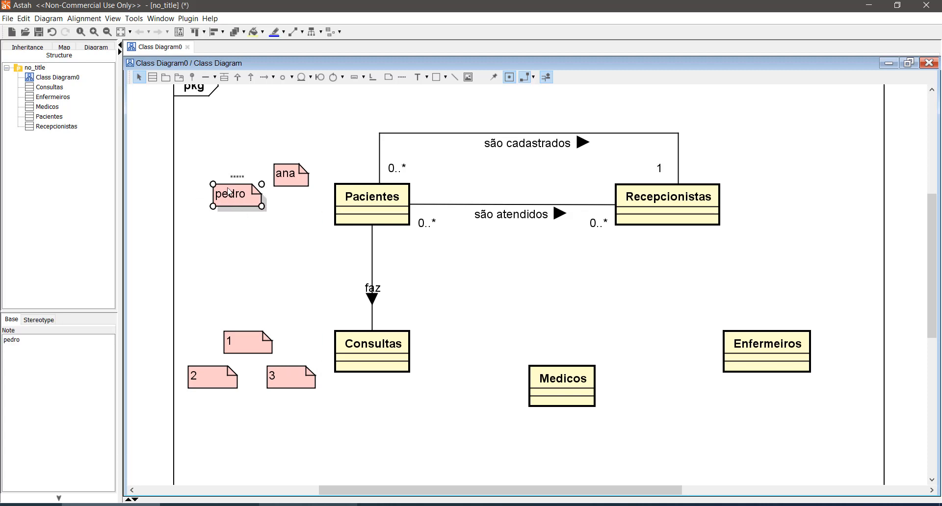
drag(187, 313, 310, 417)
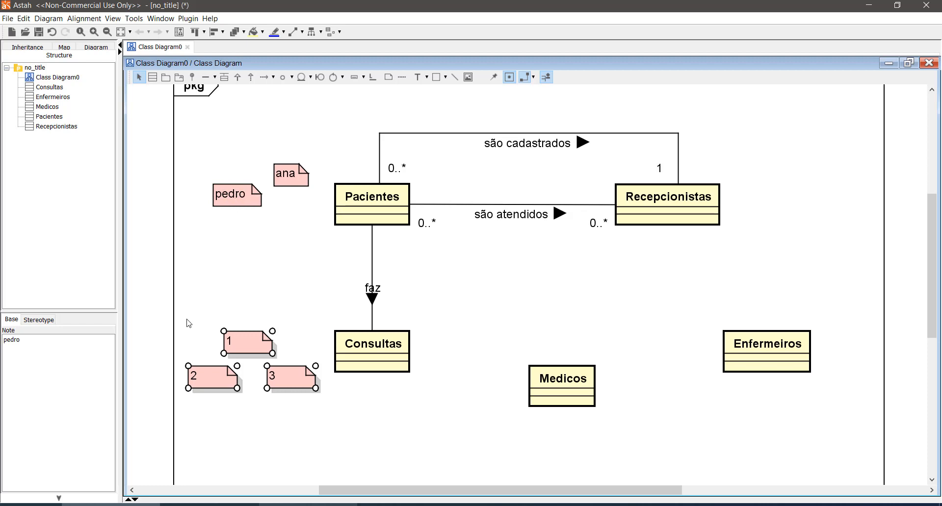
- Set the multiplicity at the Consultas end of the "faz" association to 0..*
drag(187, 320, 309, 406)
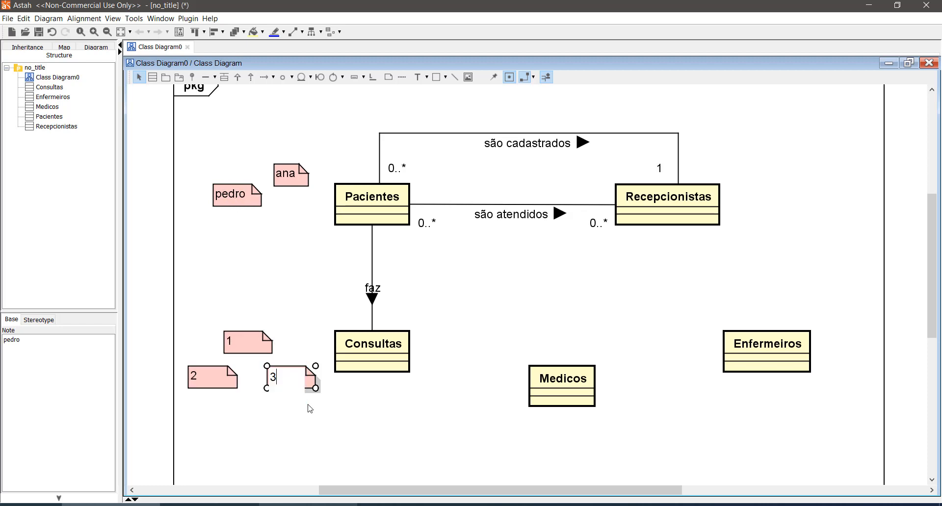
click(219, 345)
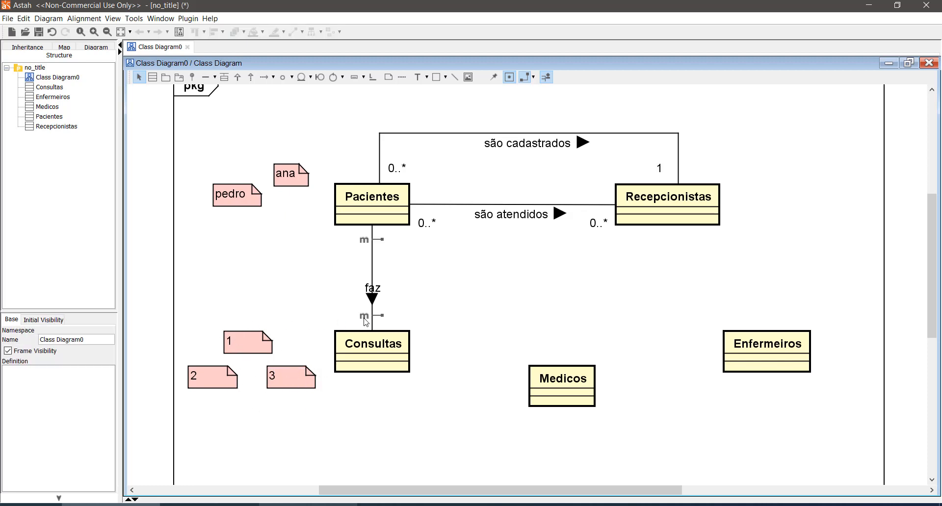
click(366, 322)
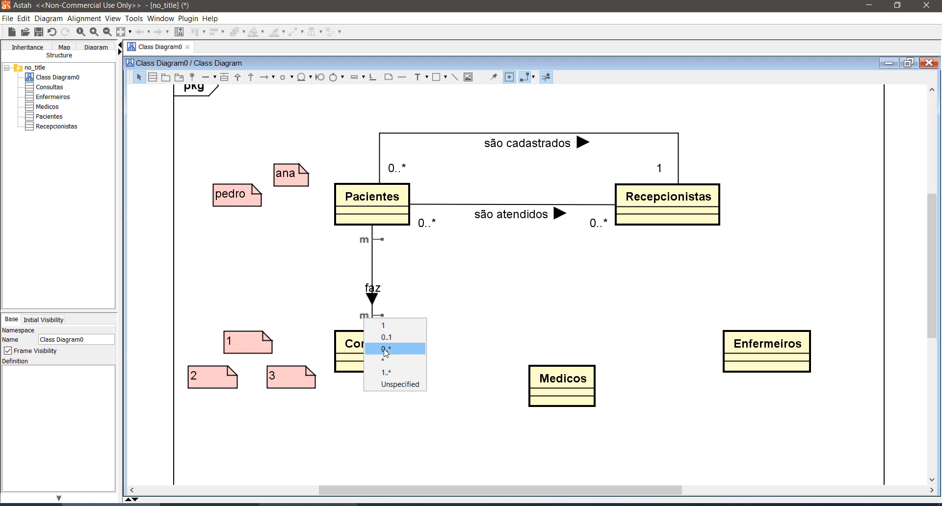
click(405, 342)
click(348, 425)
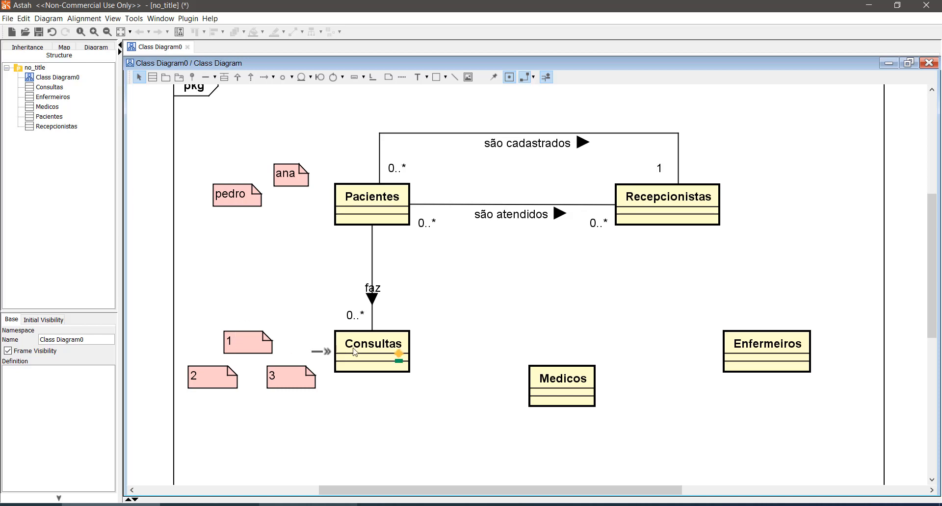
- Set the multiplicity at the Pacientes end of the "faz" association to 1
click(233, 386)
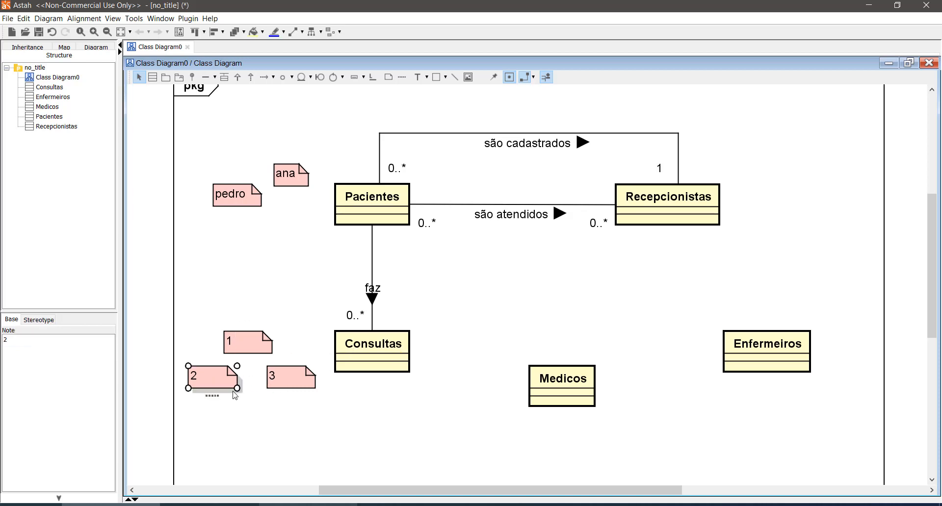
mouse_move(222, 390)
mouse_down()
mouse_move(215, 379)
mouse_move(228, 386)
mouse_move(215, 383)
mouse_up()
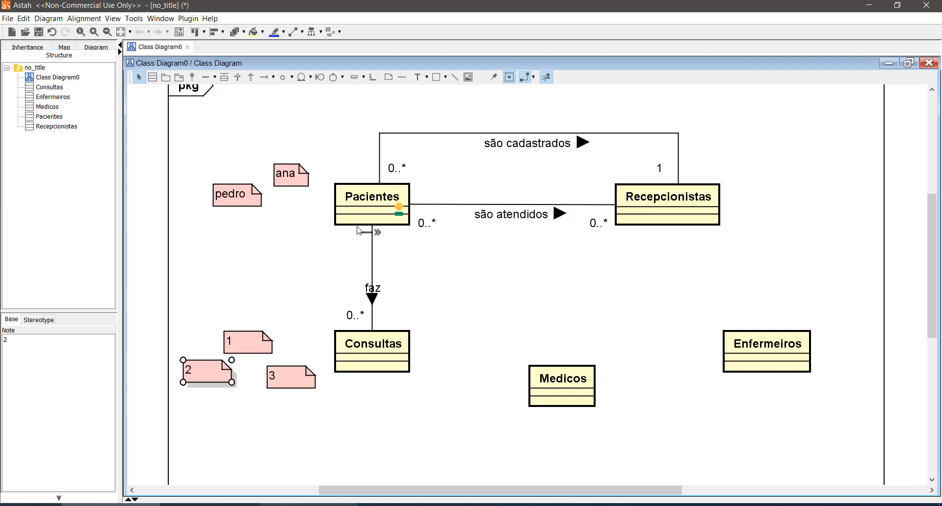
click(401, 242)
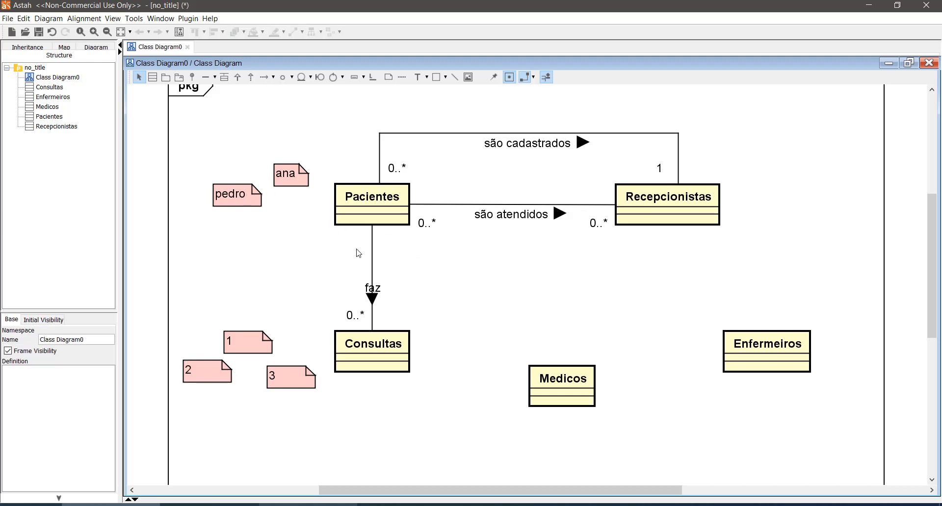
click(367, 238)
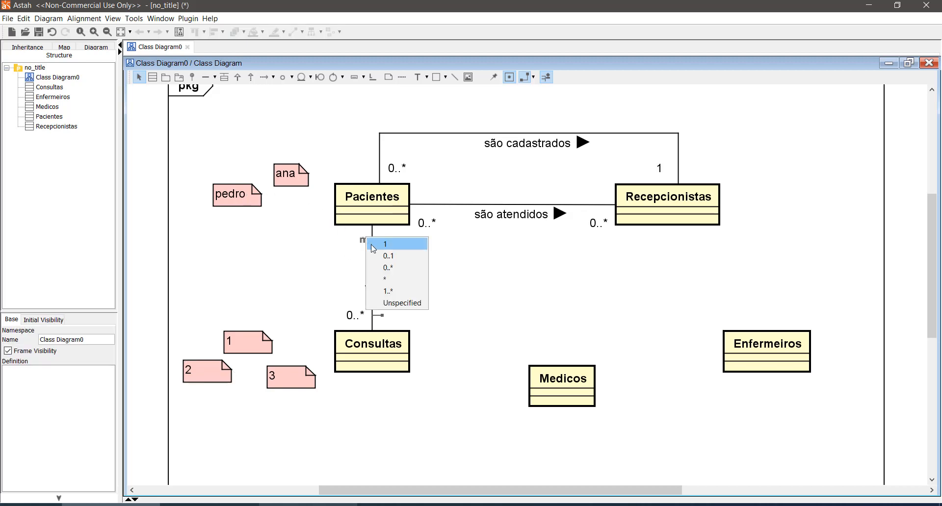
click(372, 245)
drag(183, 324, 307, 407)
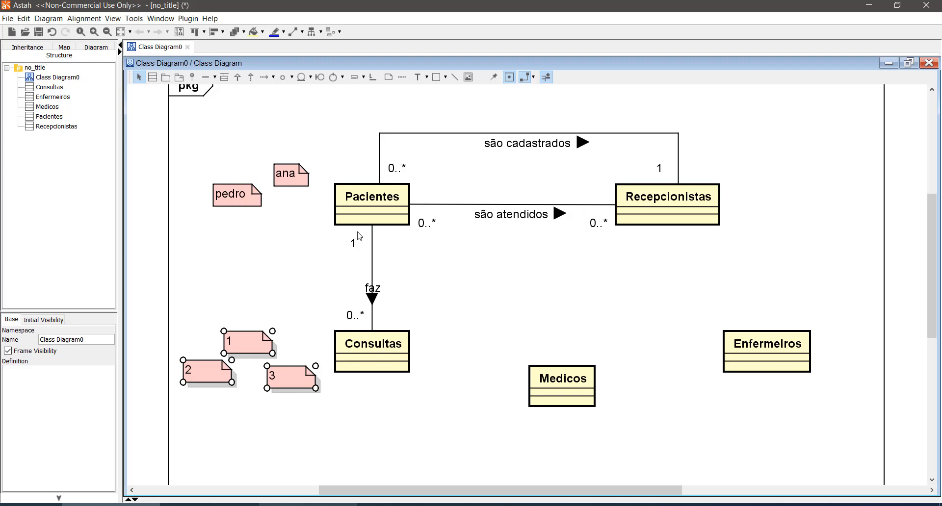
drag(190, 146, 316, 405)
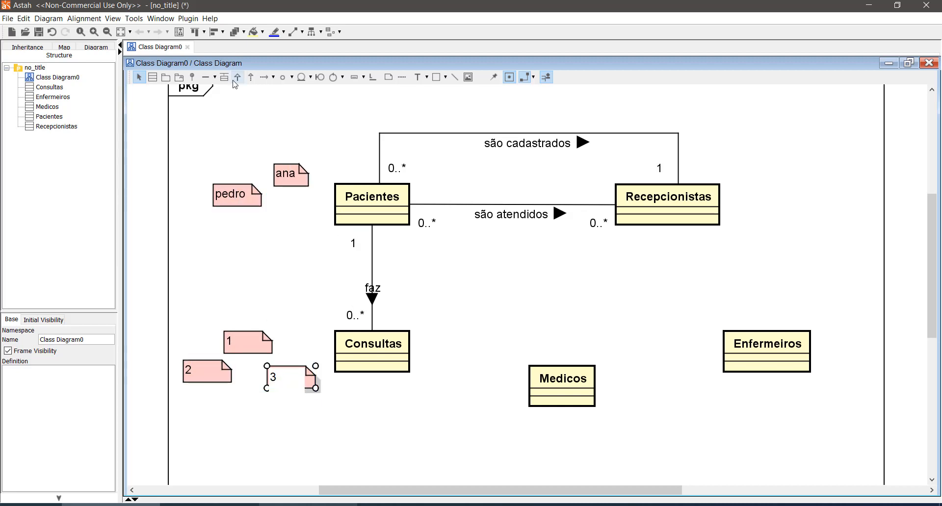
drag(173, 138, 311, 444)
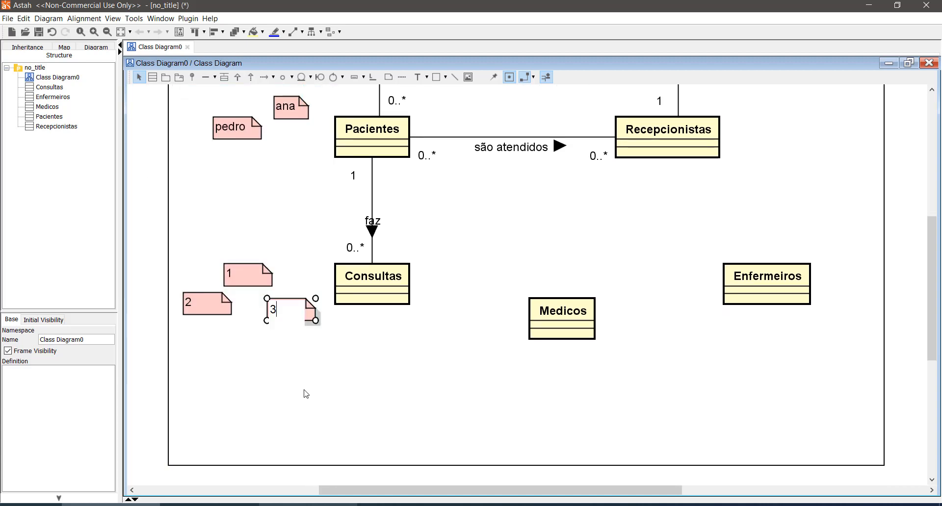
click(294, 373)
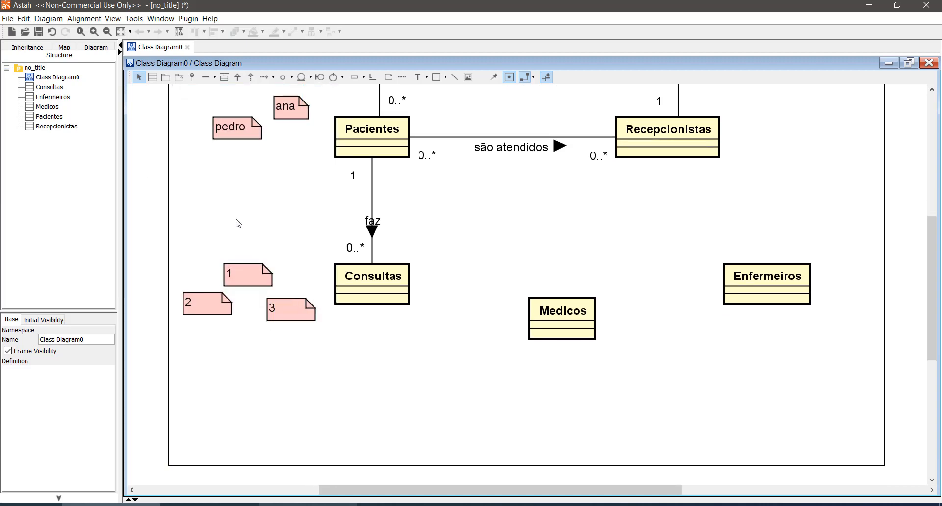
- Delete the three numbered example notes beside Consultas
click(296, 307)
key(Delete)
click(235, 272)
key(Delete)
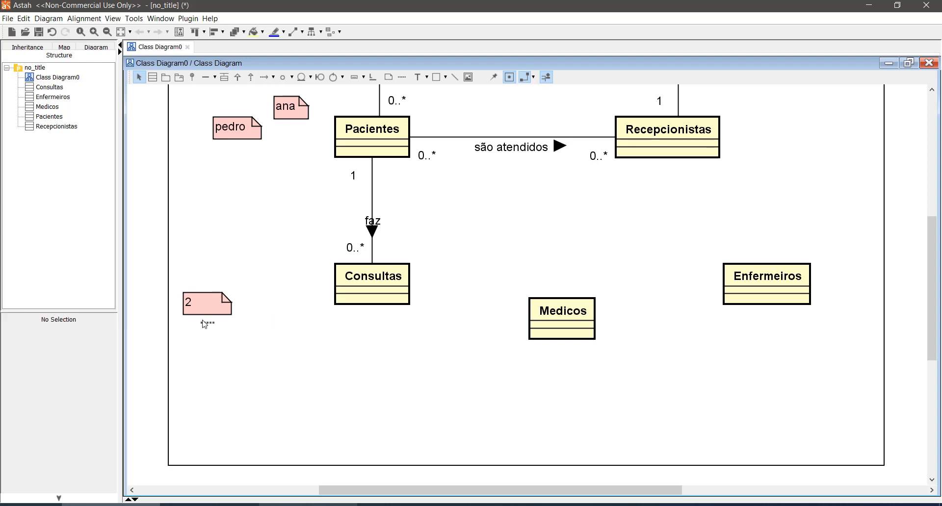
click(205, 307)
key(Delete)
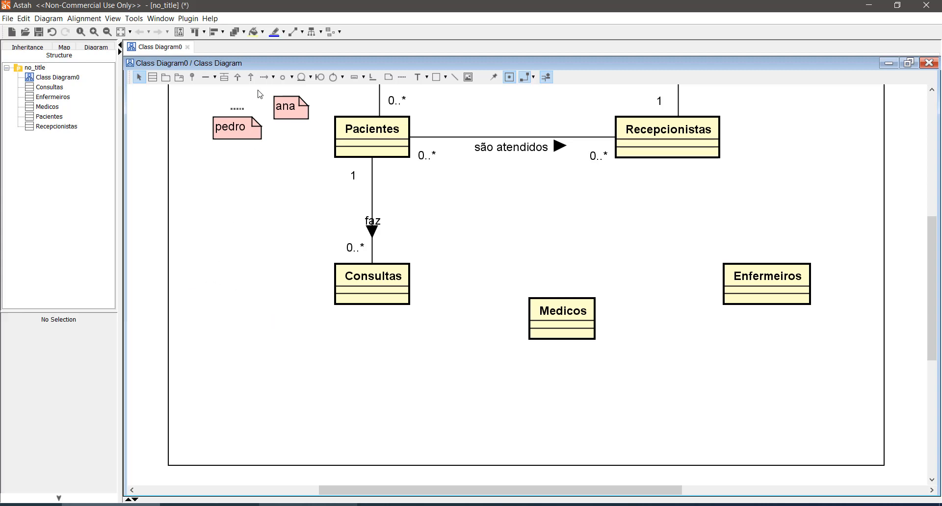
- Delete the two sample patient name notes beside Pacientes
click(240, 139)
key(Delete)
click(302, 106)
key(Delete)
click(308, 264)
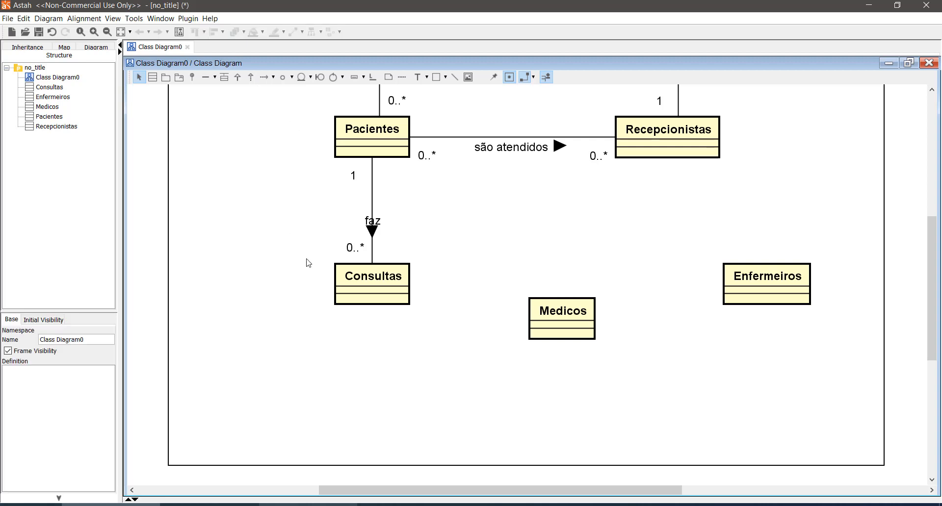
- Move Medicos slightly lower and draw an association between Consultas and Medicos that bends below Consultas
scroll(314, 270, up, 3)
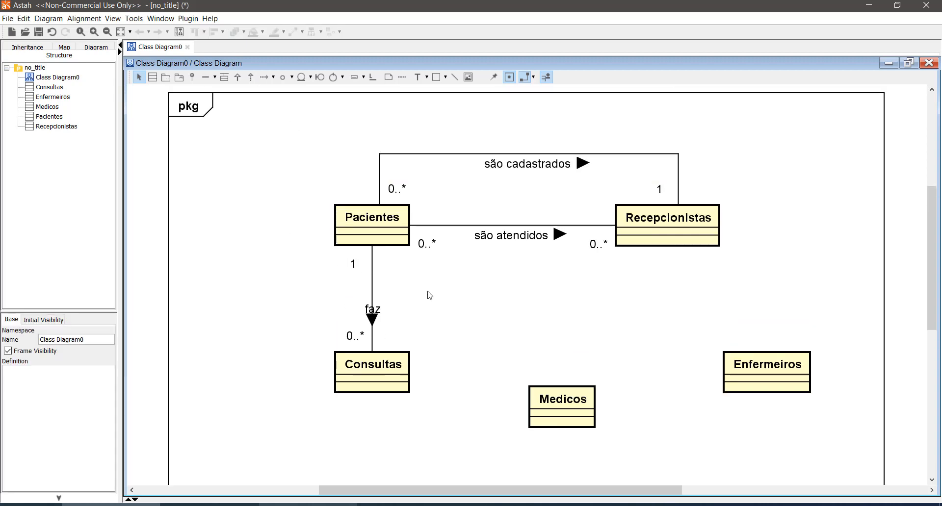
scroll(428, 296, down, 2)
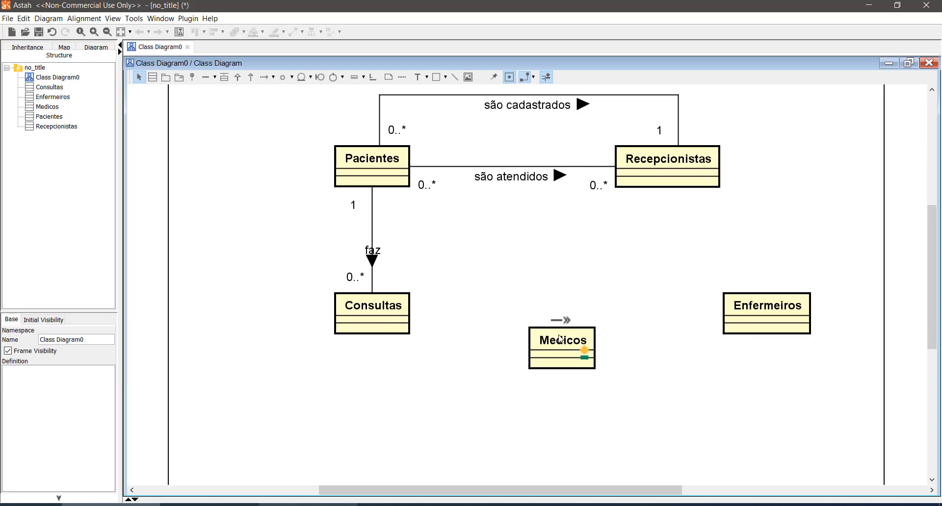
drag(562, 345, 569, 378)
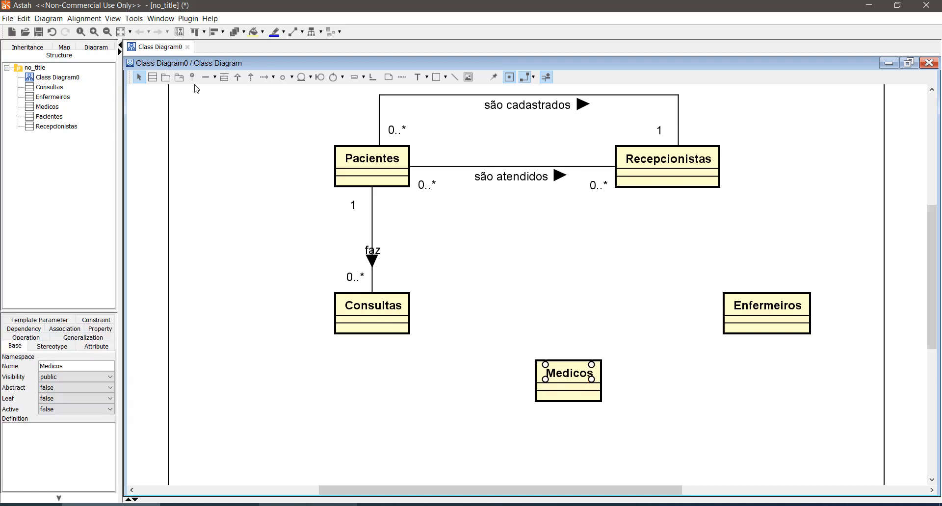
click(205, 77)
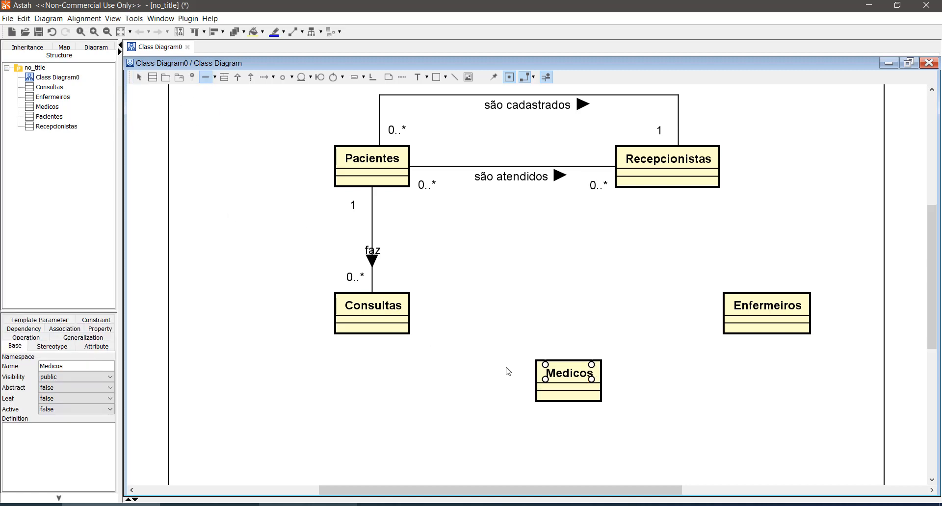
click(390, 325)
drag(570, 314, 405, 384)
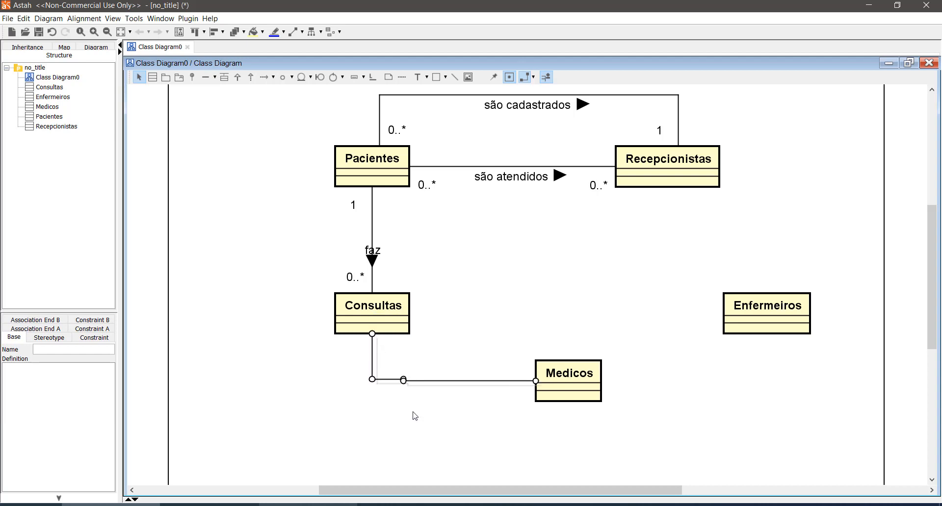
- Straighten the kink in the Consultas–Medicos association and name it "realiza", with its reading direction toward Consultas
click(415, 395)
click(403, 380)
click(408, 398)
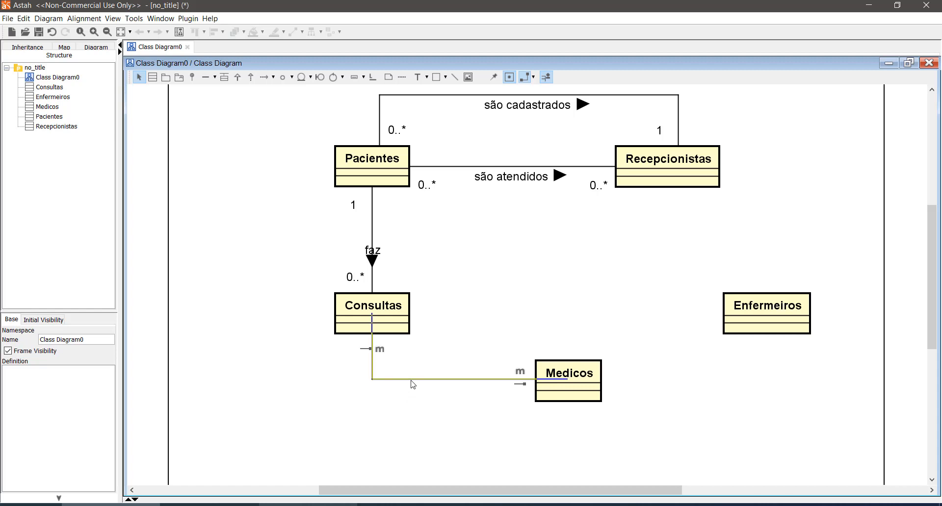
click(410, 381)
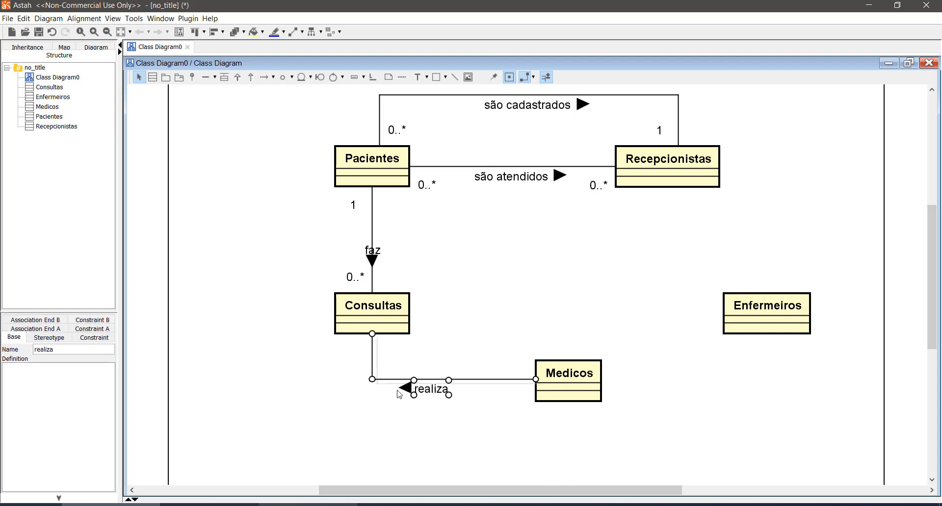
click(337, 379)
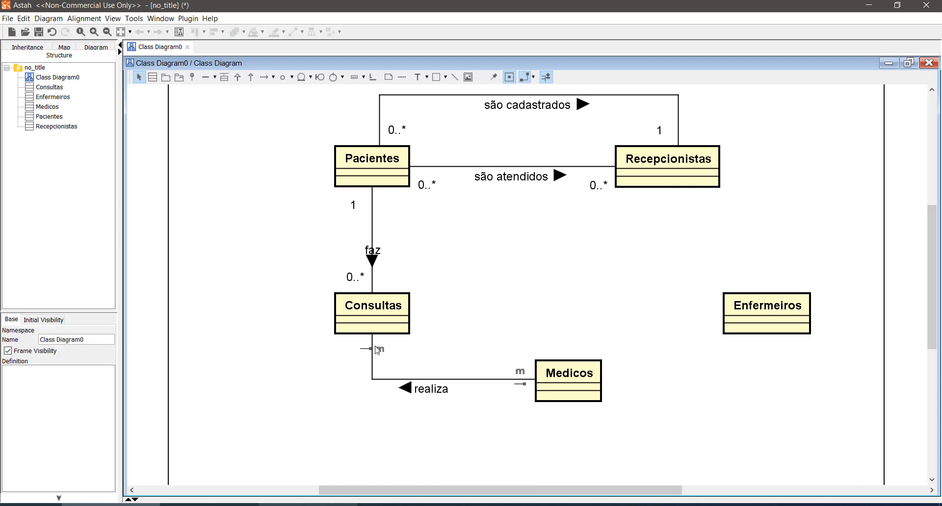
- Set the multiplicity at the Consultas end of the "realiza" association to 0..*
mouse_move(572, 387)
click(378, 352)
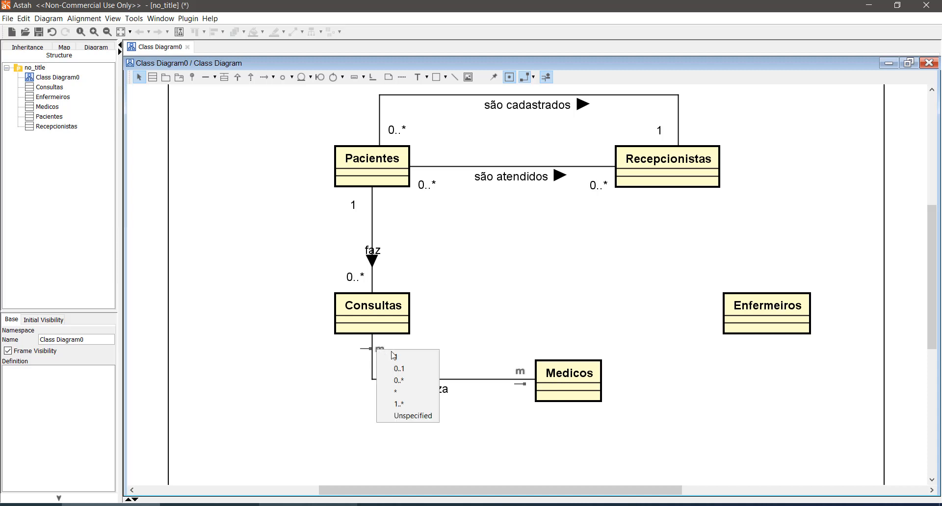
click(406, 382)
click(354, 409)
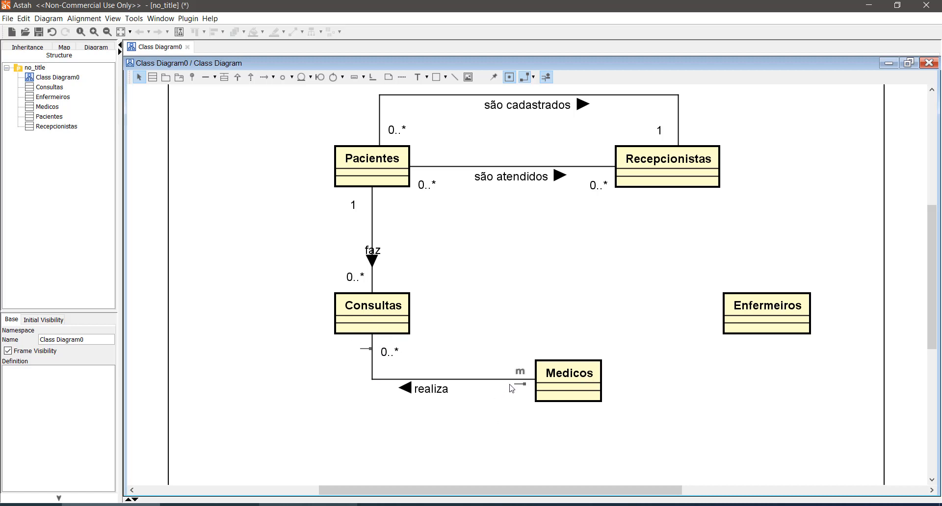
- Set the multiplicity at the Medicos end of "realiza" to 1 and place its label below the line
click(520, 372)
click(531, 381)
drag(519, 365, 512, 395)
click(511, 426)
- Review the "realiza", "são atendidos" and "são cadastrados" association names and their multiplicities
scroll(471, 381, up, 2)
scroll(472, 379, down, 1)
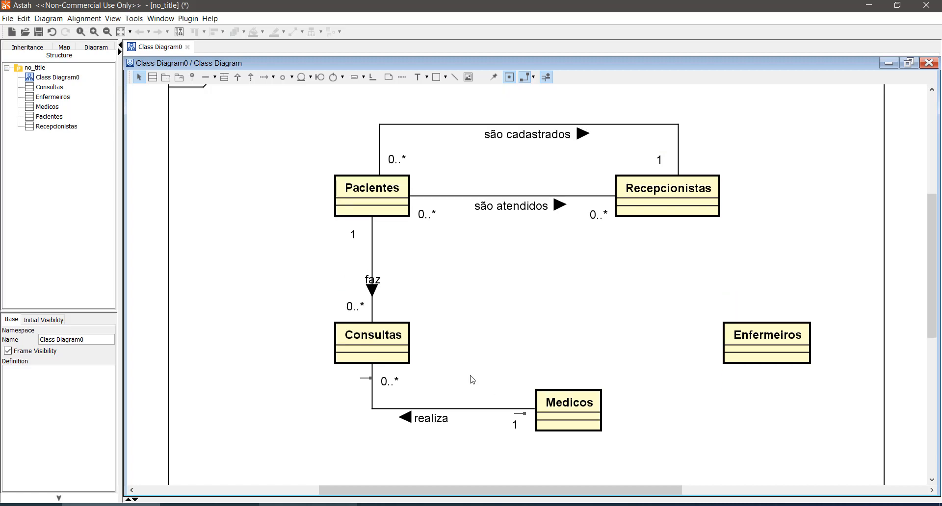
click(431, 418)
click(503, 207)
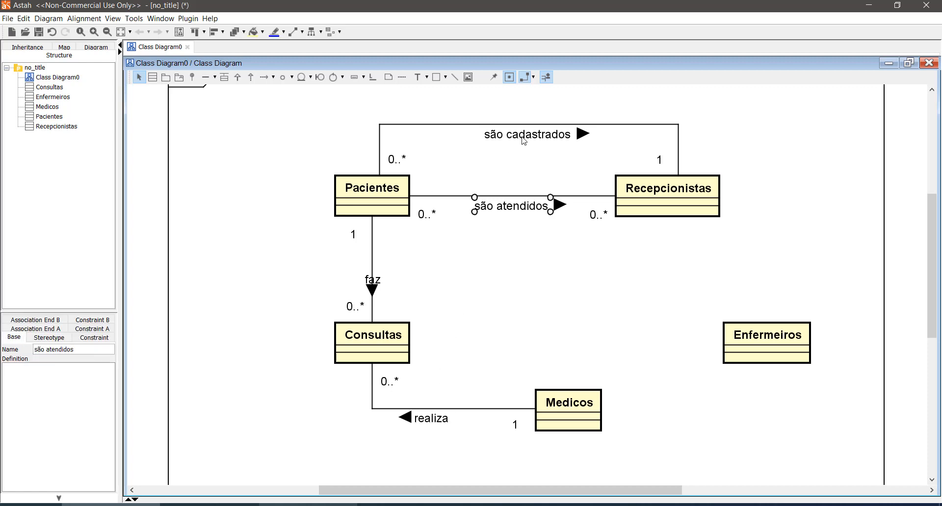
click(520, 139)
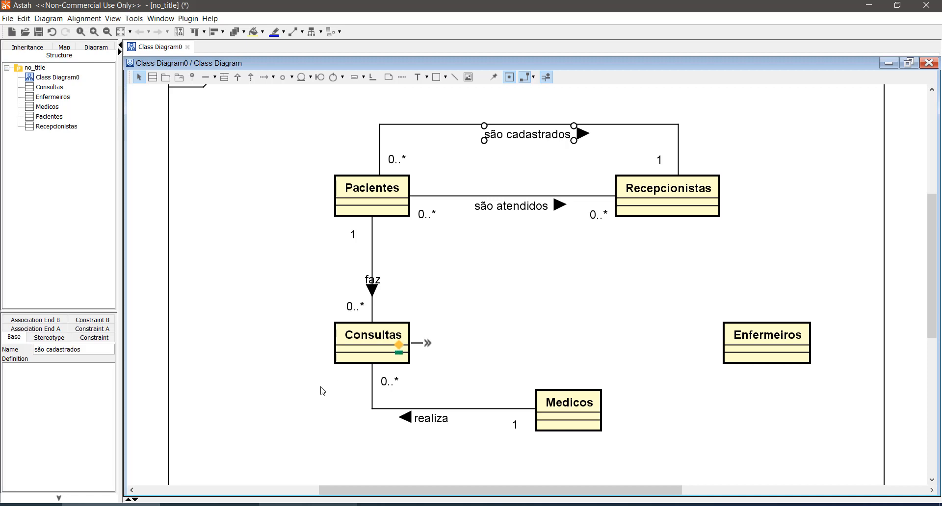
click(518, 212)
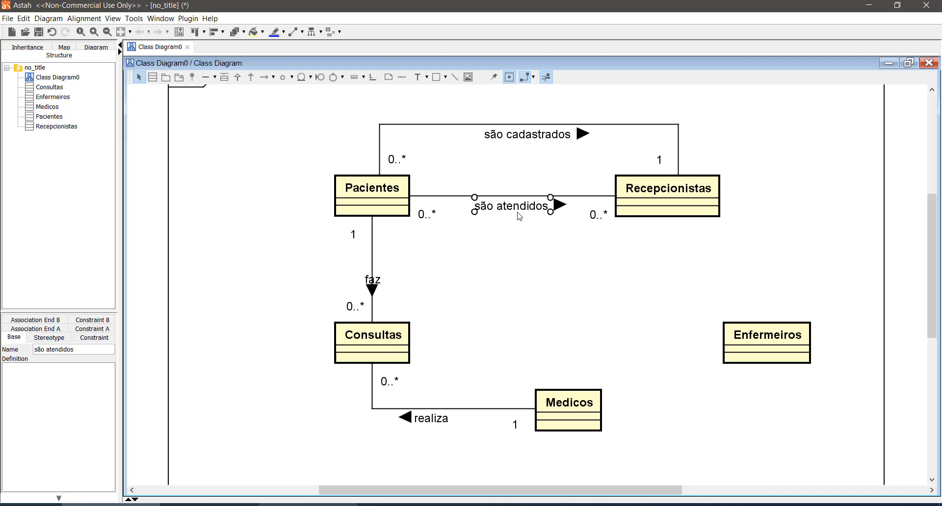
click(532, 139)
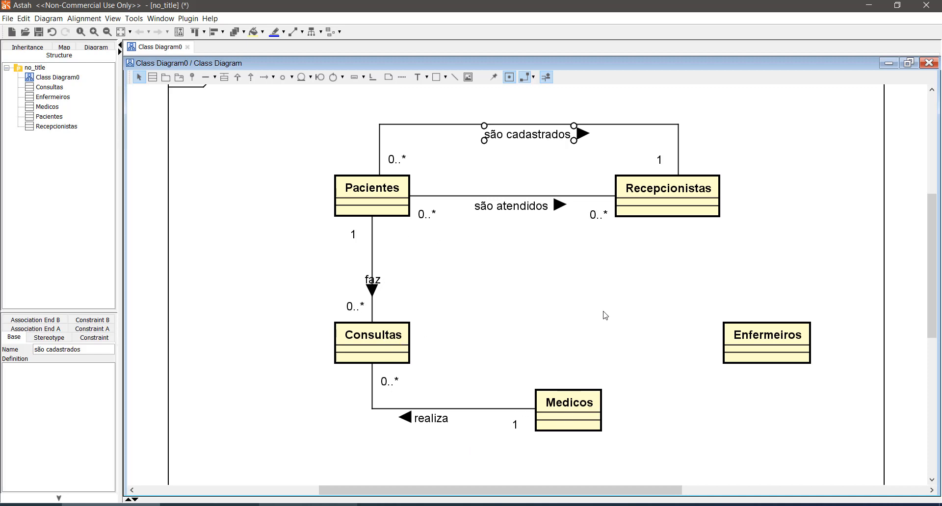
click(622, 346)
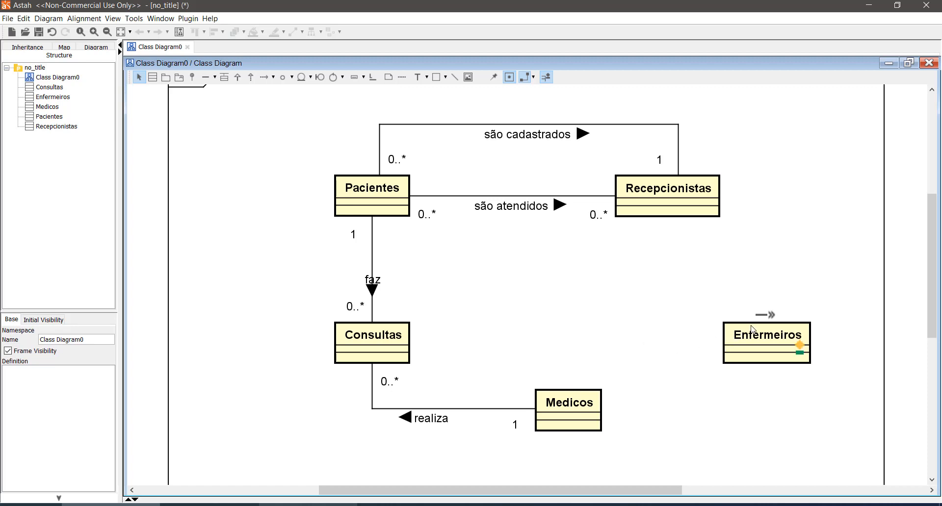
- Move the Enfermeiros class to the free area left of Consultas, level with it
drag(754, 330, 188, 338)
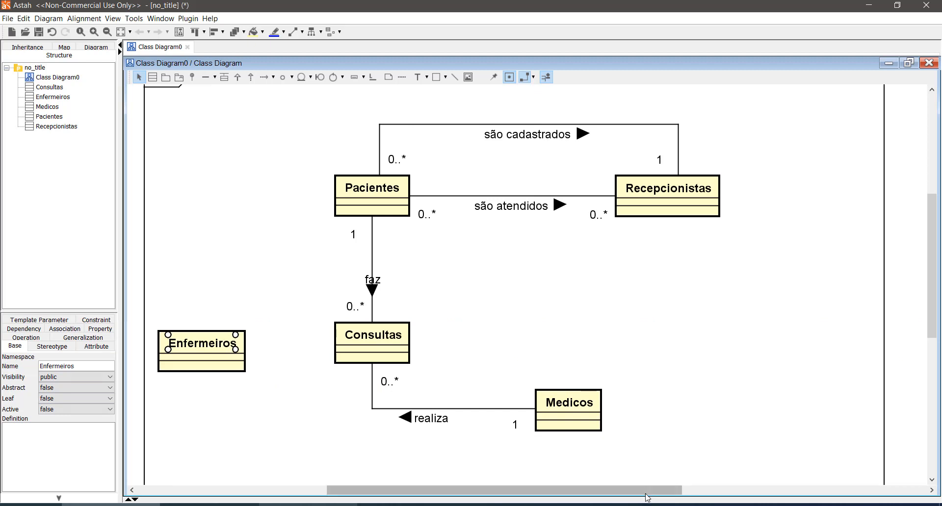
drag(645, 495, 575, 495)
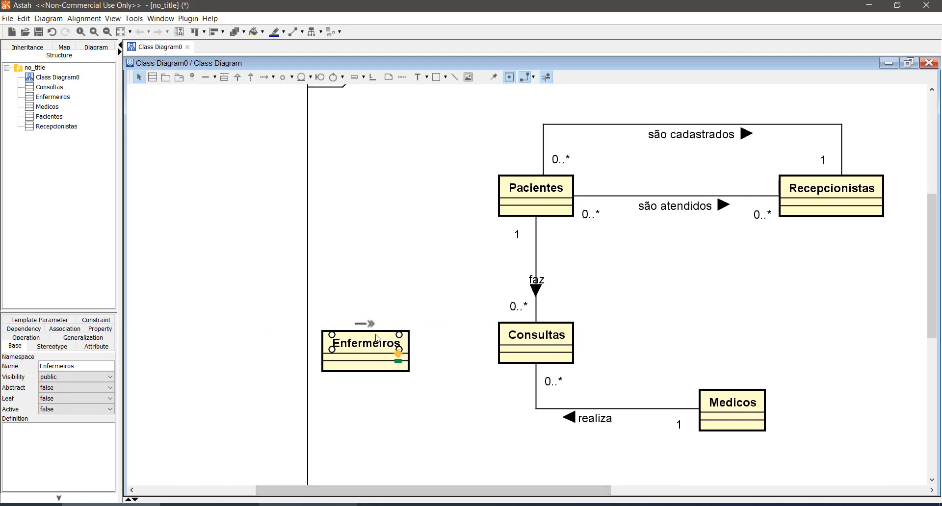
drag(376, 338, 359, 329)
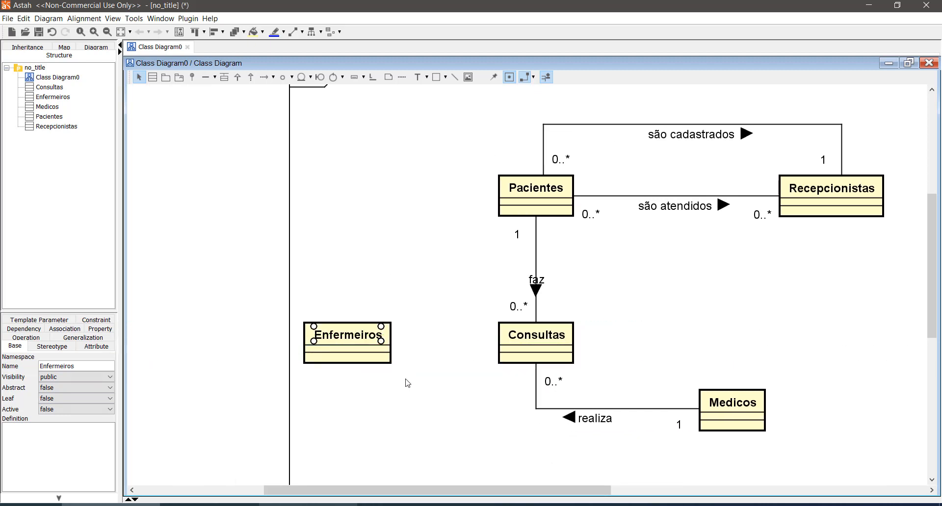
click(431, 405)
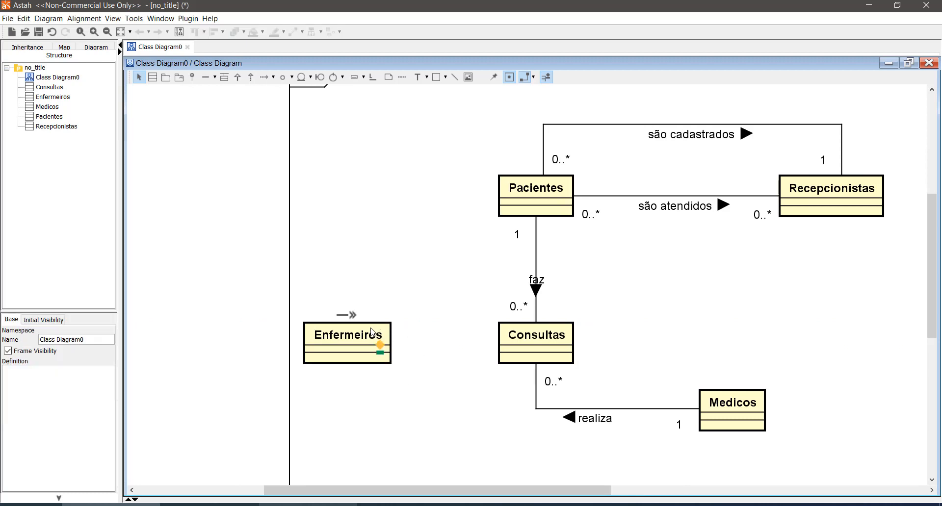
- Shift Enfermeiros farther from Consultas and connect the two classes with an association named "participa"
drag(372, 332, 355, 334)
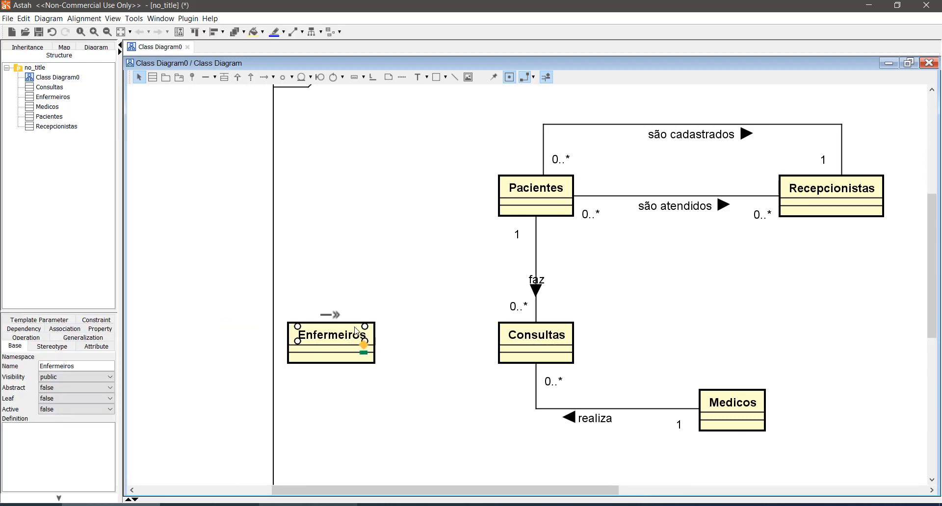
click(426, 390)
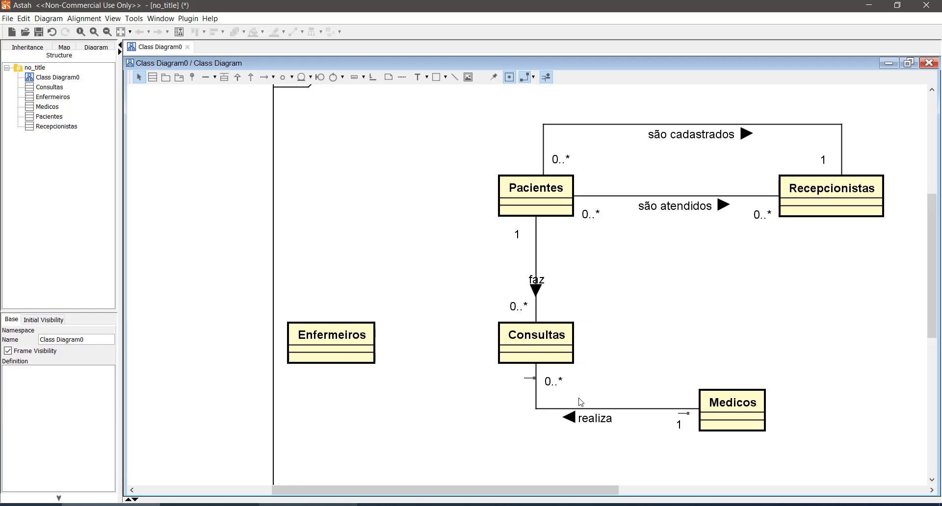
click(209, 81)
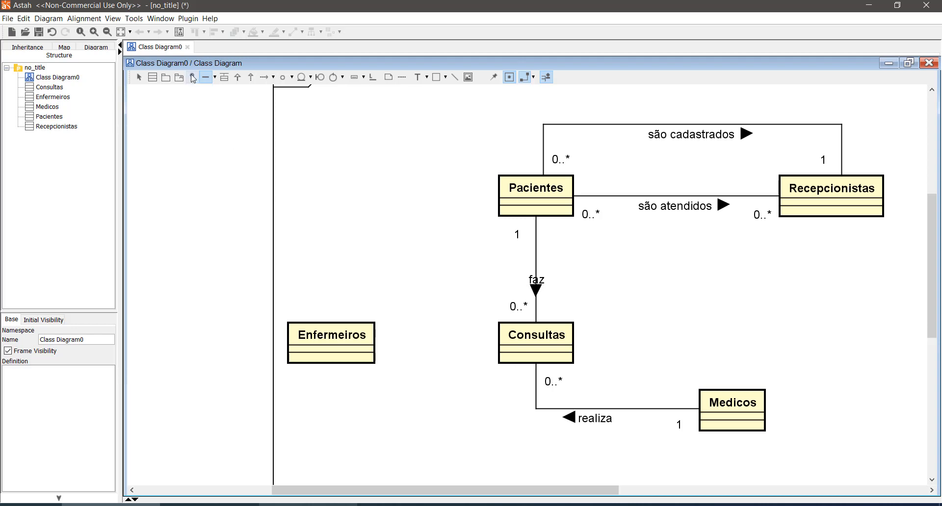
click(362, 349)
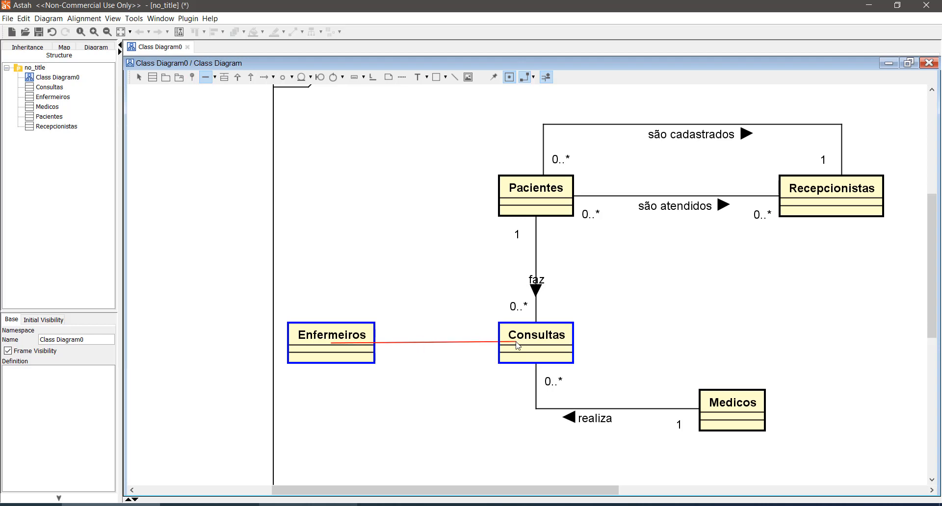
click(519, 344)
click(452, 388)
click(421, 345)
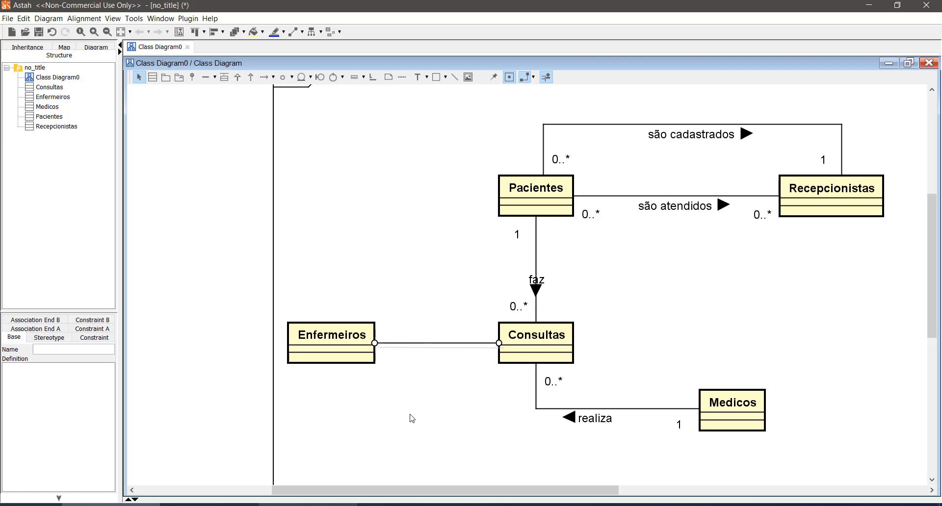
text(participa)
key(Return)
- Move the Enfermeiros class slightly farther left to lengthen the "participa" association line
click(363, 328)
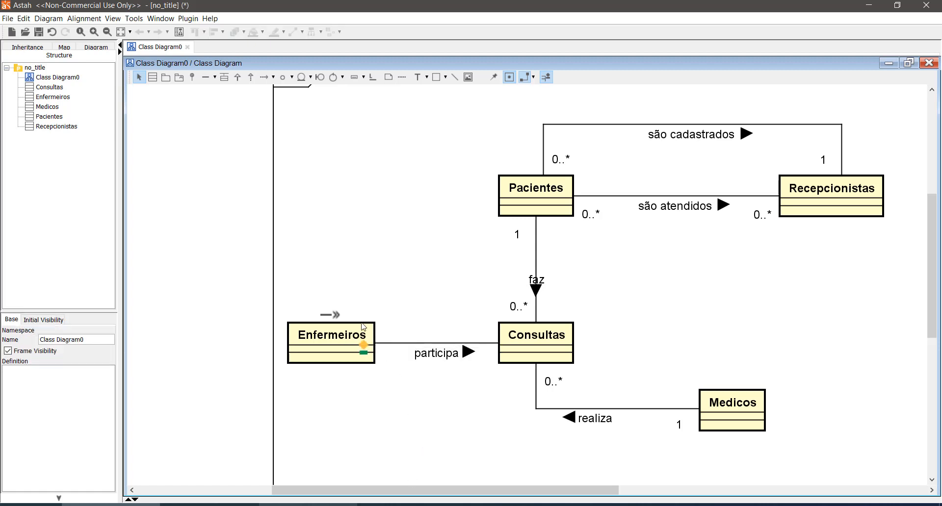
drag(363, 328, 336, 328)
click(456, 398)
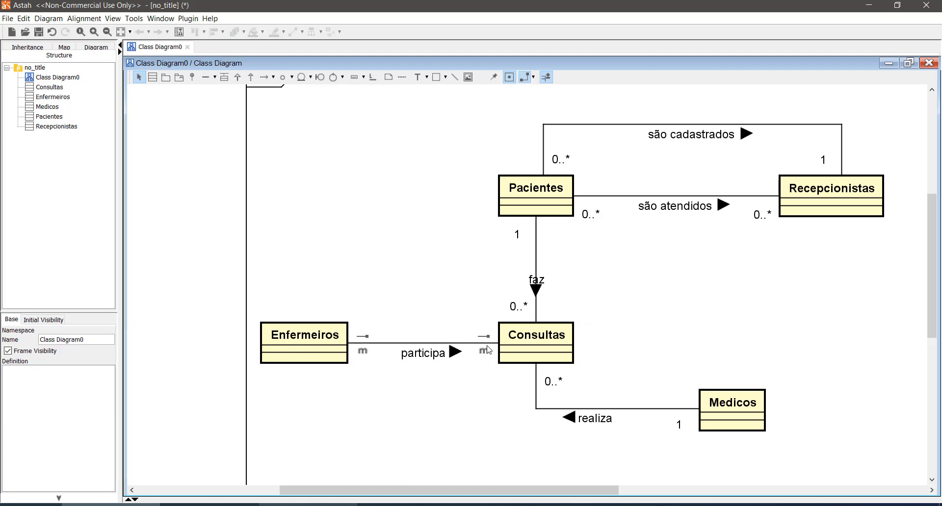
- Set the "participa" multiplicities to 0..* at the Consultas end and 0..1 at the Enfermeiros end
click(485, 352)
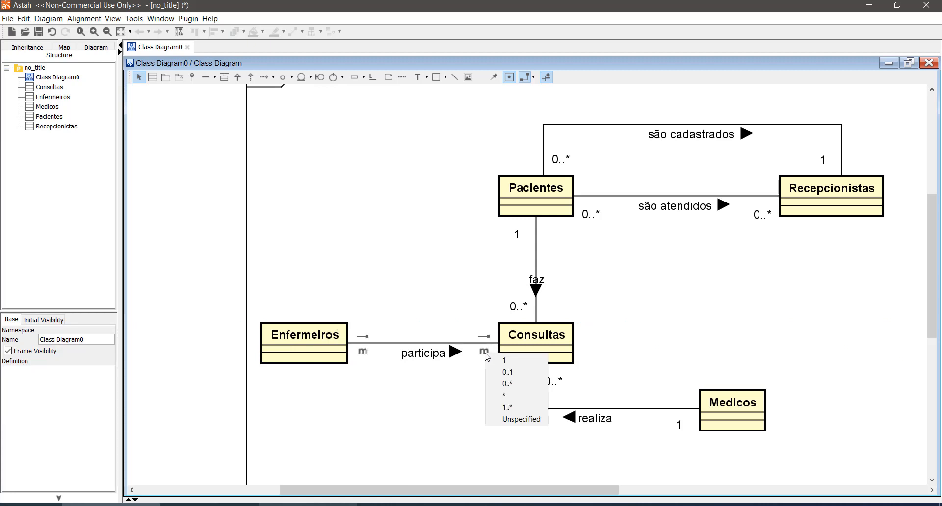
click(510, 382)
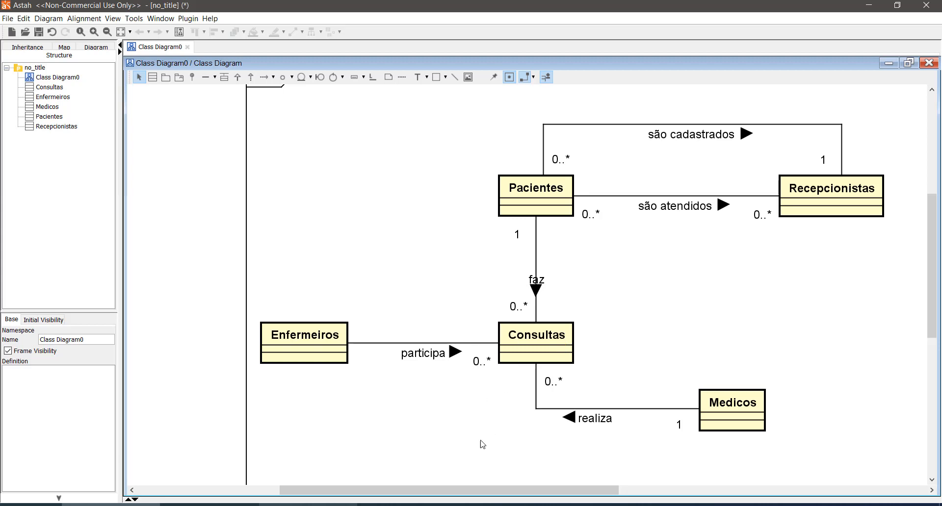
click(363, 351)
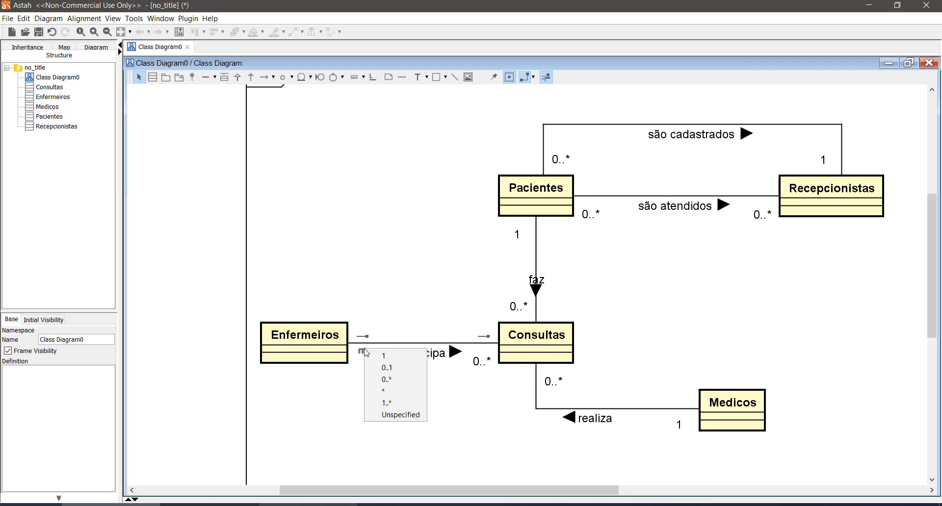
click(391, 368)
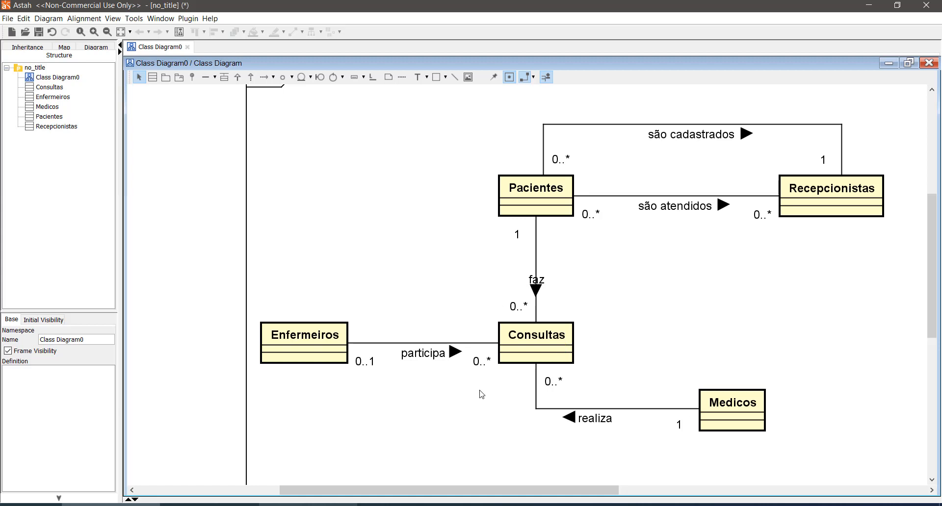
- Move the Medicos class lower and slightly left to free space beside Consultas
scroll(409, 423, down, 1)
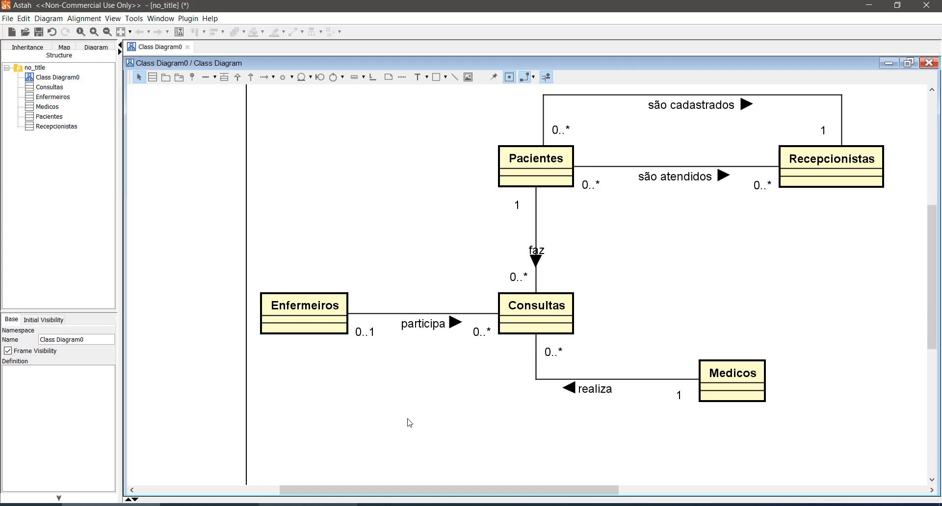
scroll(409, 423, up, 1)
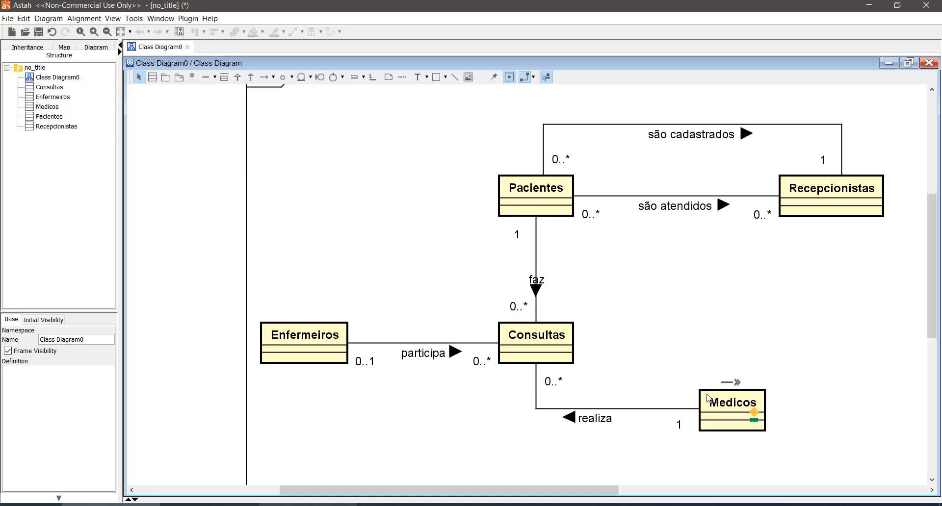
drag(709, 398, 688, 454)
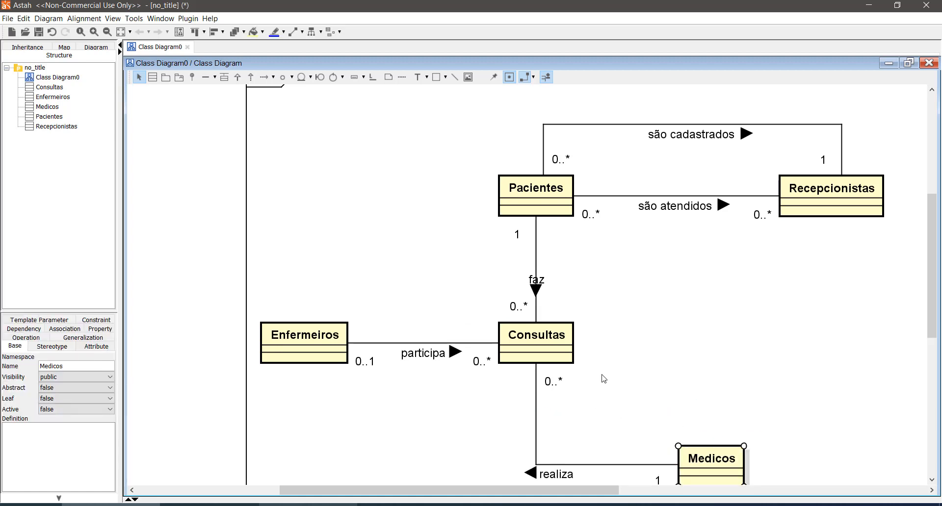
click(626, 361)
- Delete the "são atendidos" association between Pacientes and Recepcionistas
scroll(633, 353, down, 1)
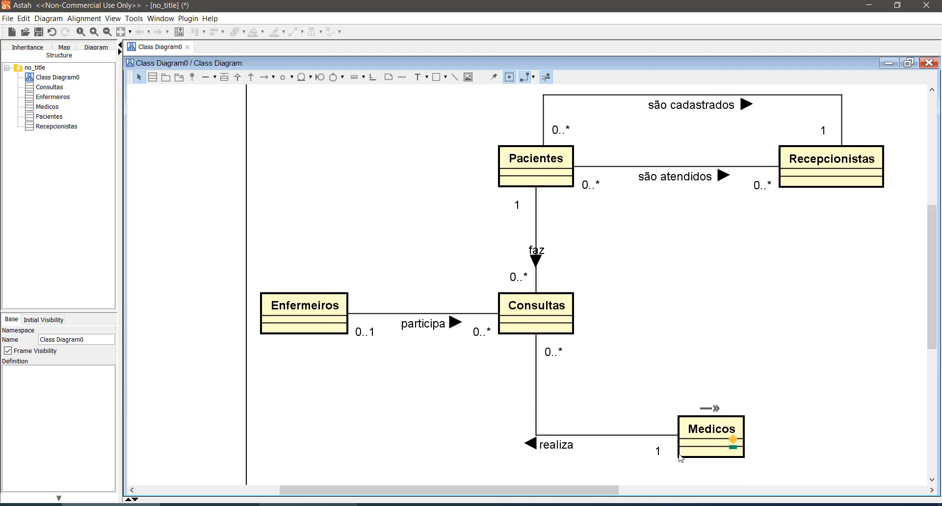
click(650, 178)
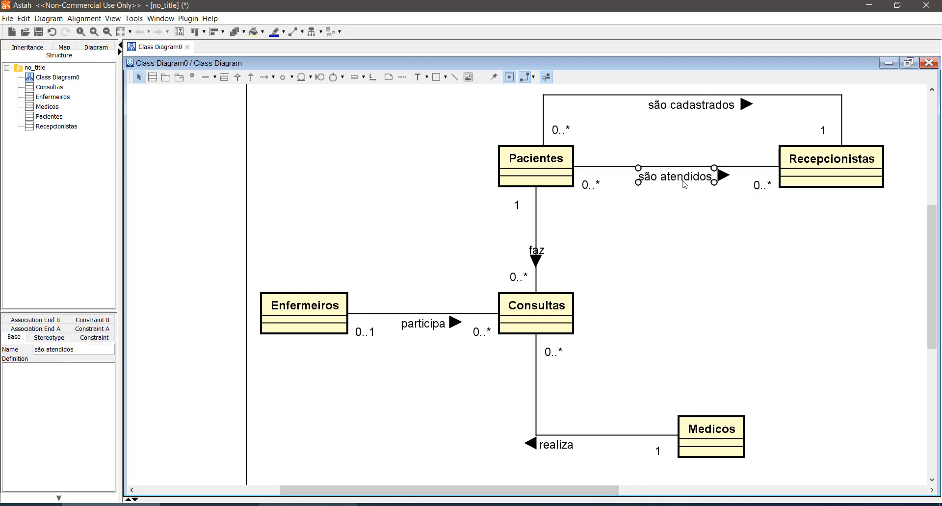
click(740, 230)
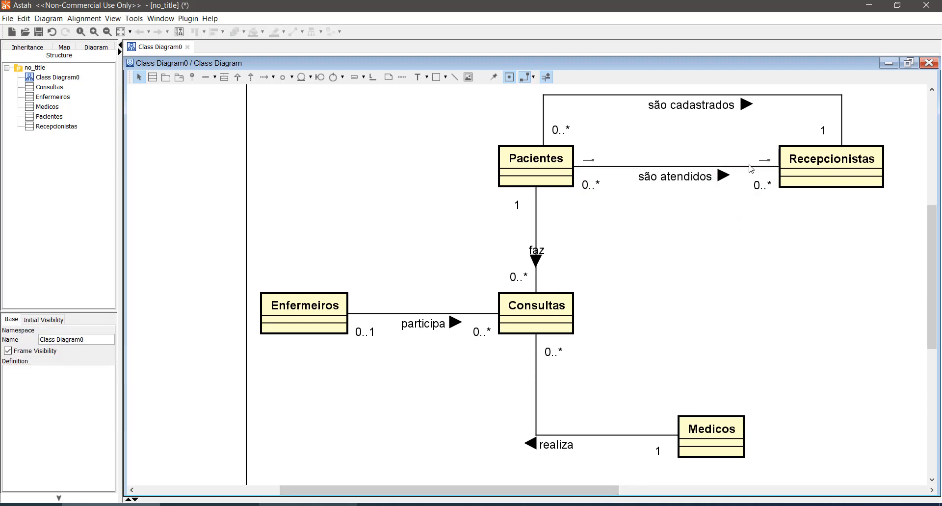
click(748, 169)
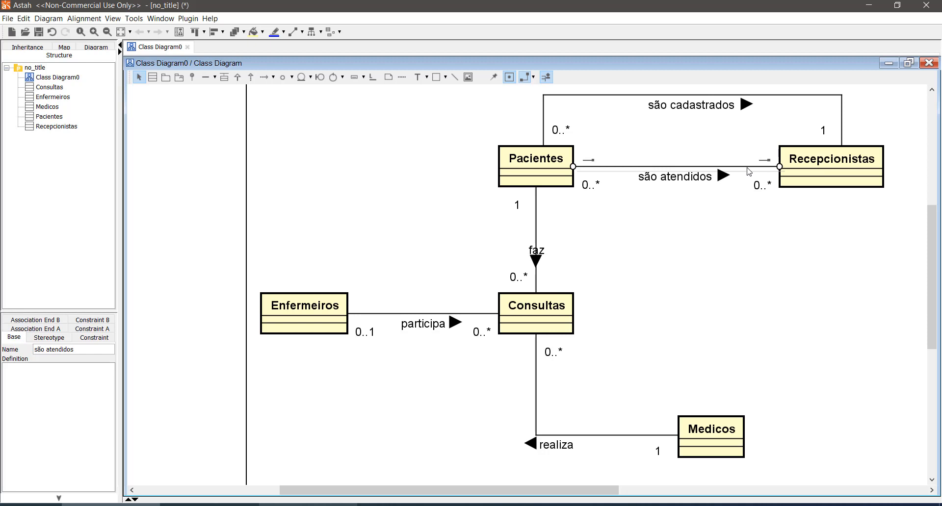
key(Delete)
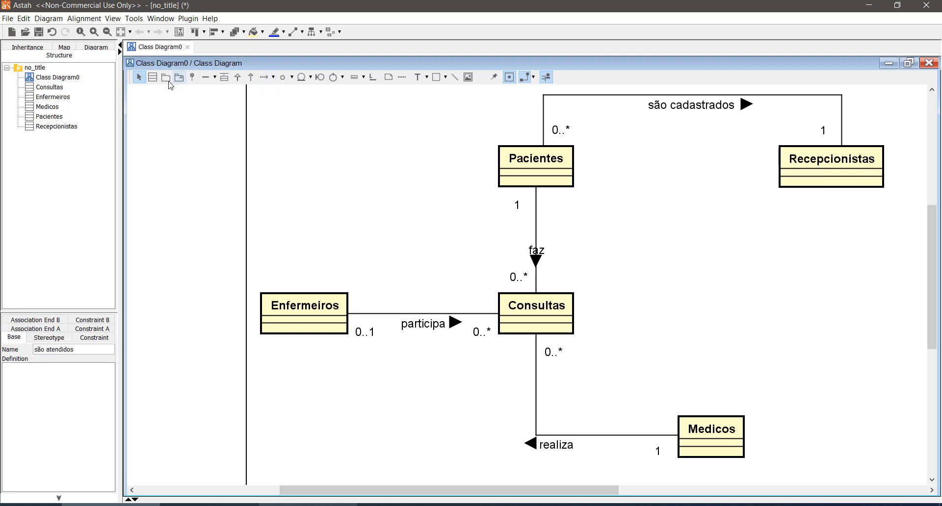
- Add a class named Agendamento in the free area between Pacientes and Recepcionistas, placed just above the level of Consultas
click(152, 77)
click(664, 216)
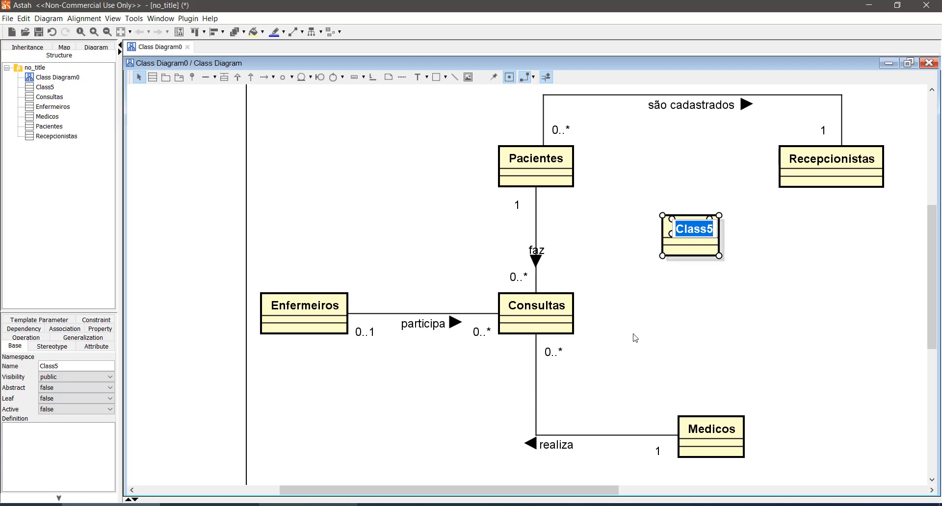
click(781, 309)
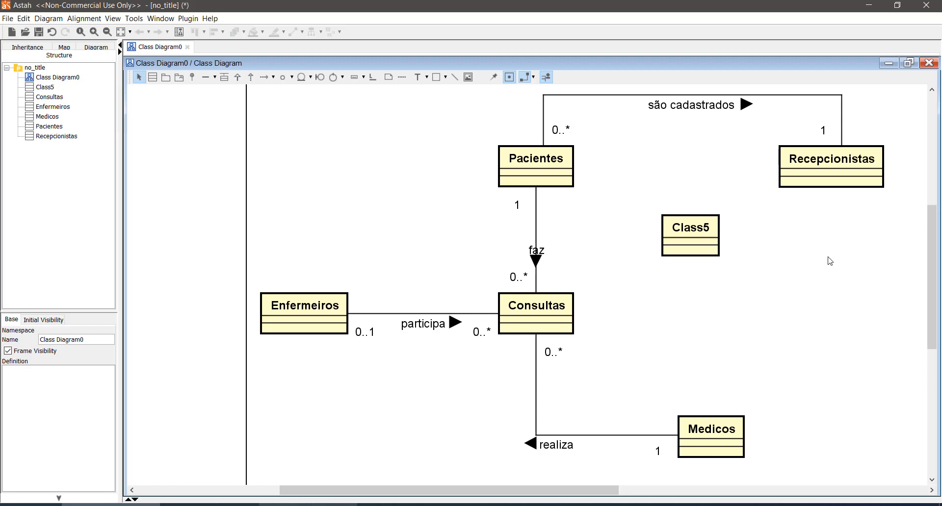
click(689, 234)
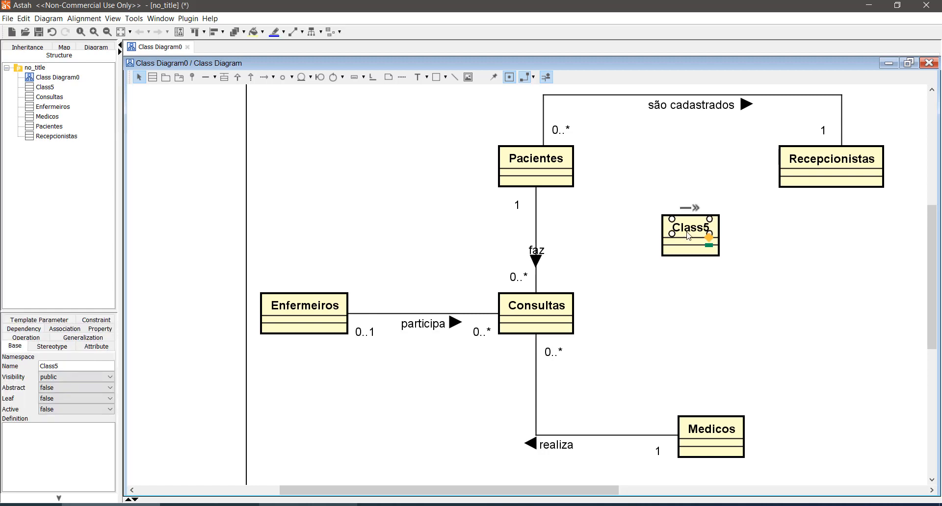
double_click(689, 235)
text(Agendamento)
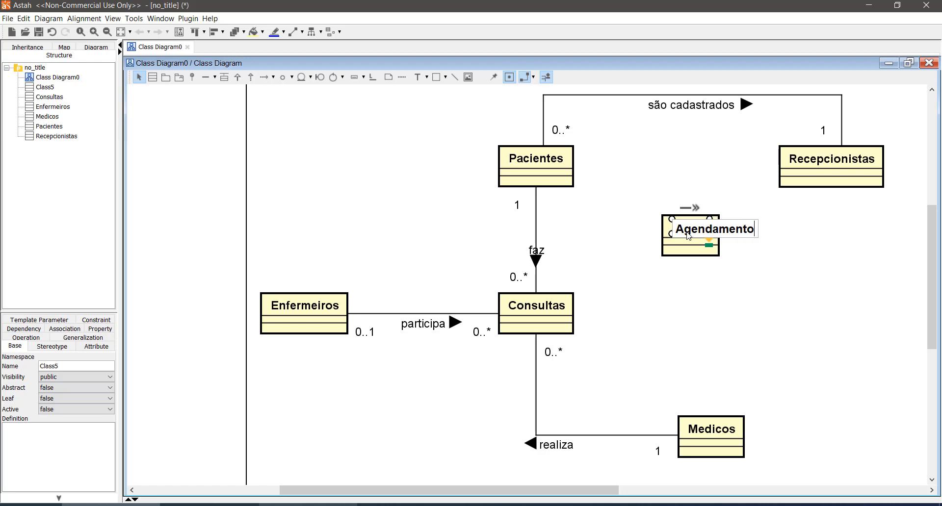
key(Return)
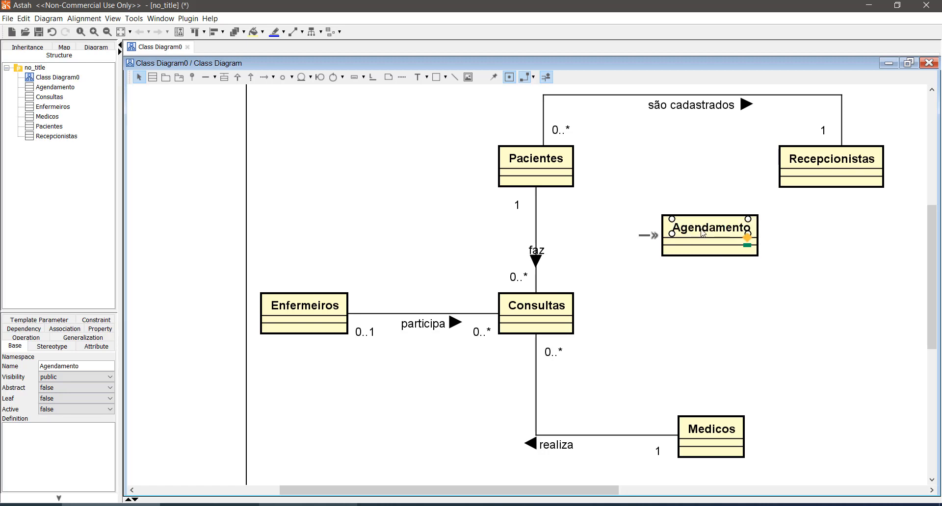
drag(707, 226, 707, 269)
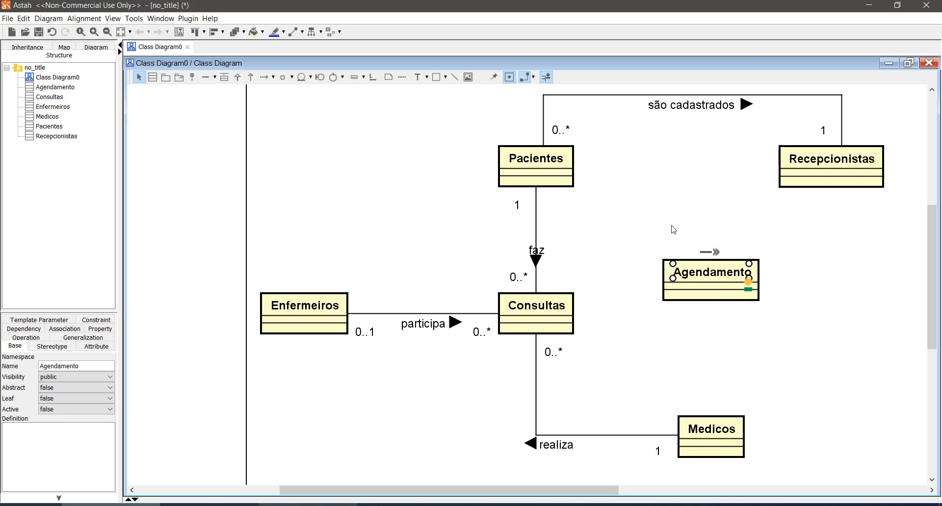
- Add a class named PagamentoConsulta above Agendamento and position it clear of Recepcionistas
click(156, 78)
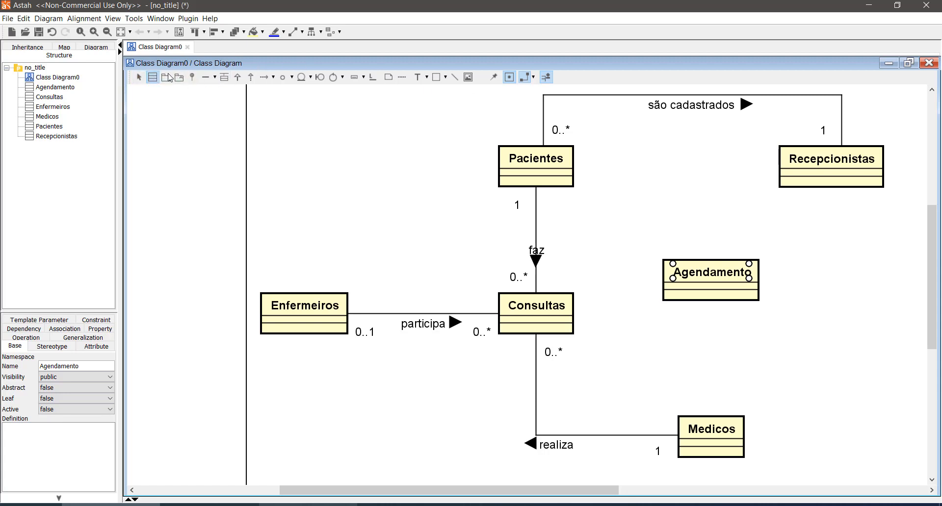
click(667, 181)
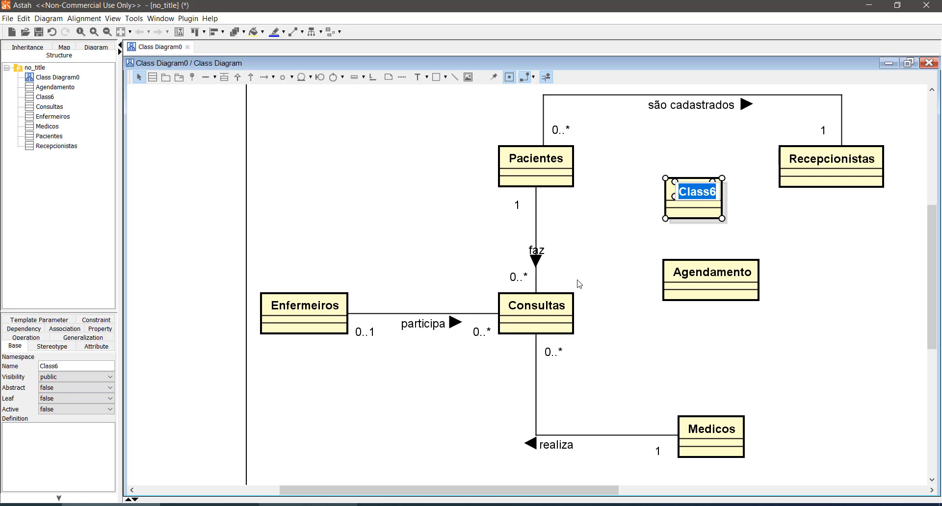
text(Paga)
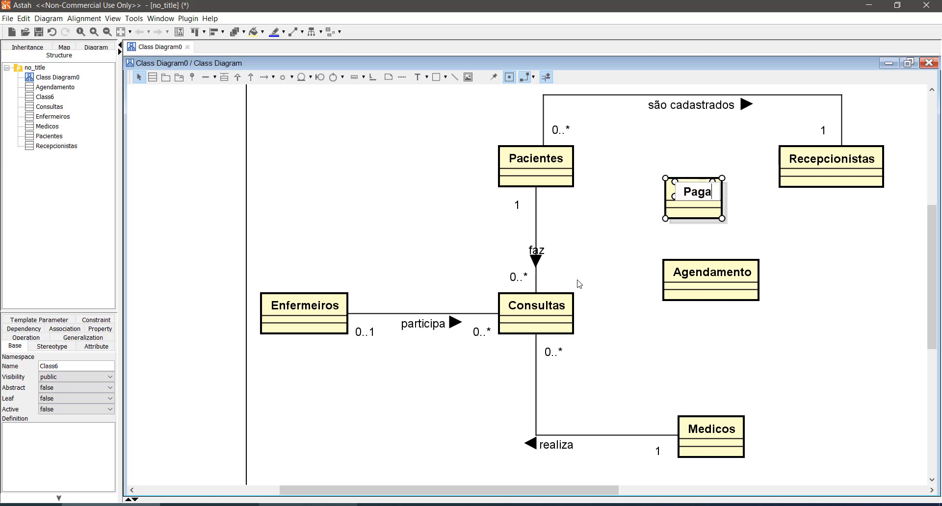
text(mentoC)
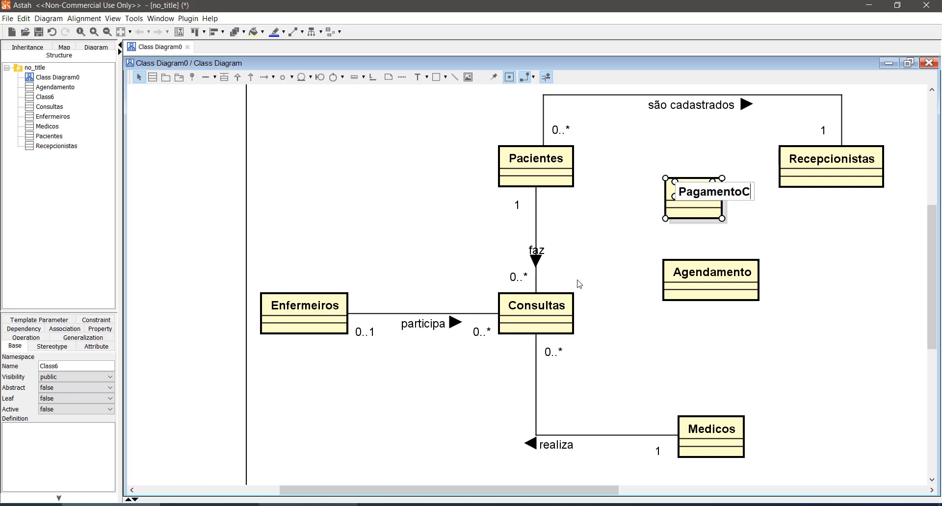
text(onsulta)
key(Return)
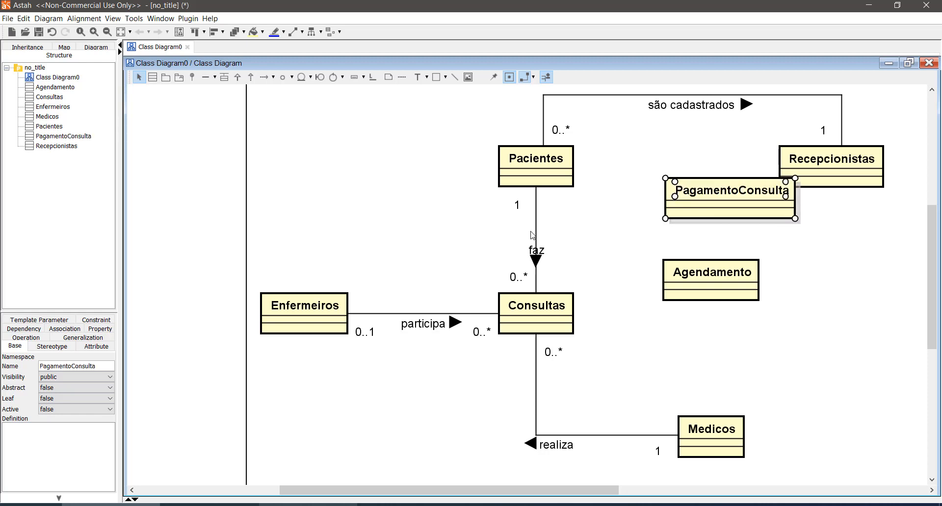
drag(731, 191, 673, 207)
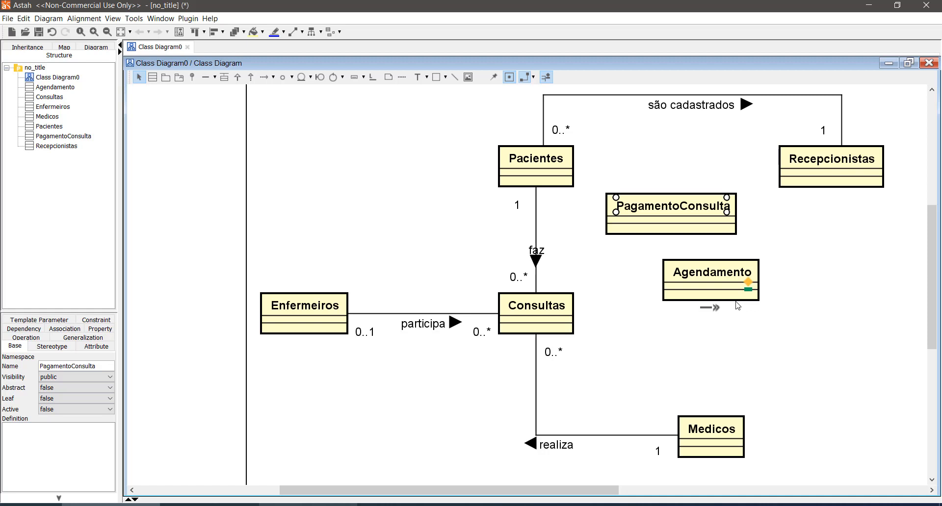
- Move the PagamentoConsulta class to the free area below Recepcionistas, to the right of Agendamento
drag(645, 248, 774, 324)
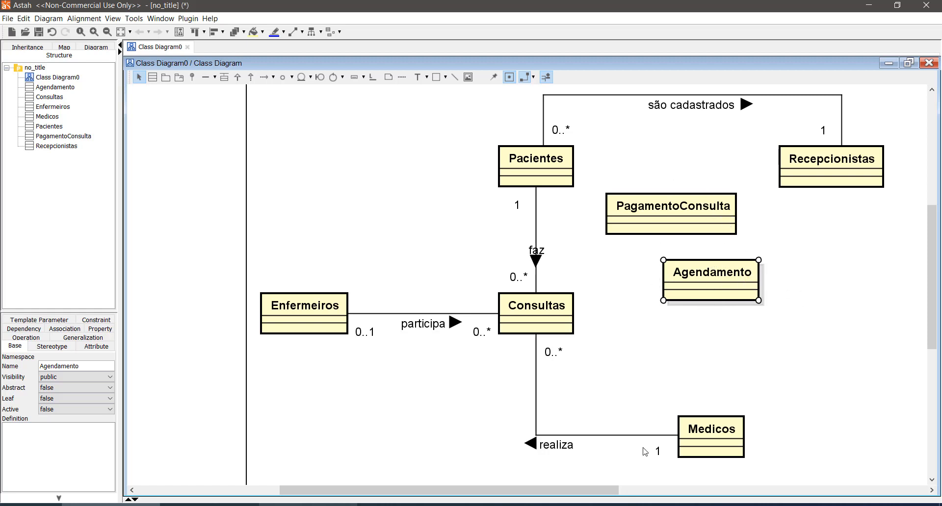
drag(554, 491, 609, 494)
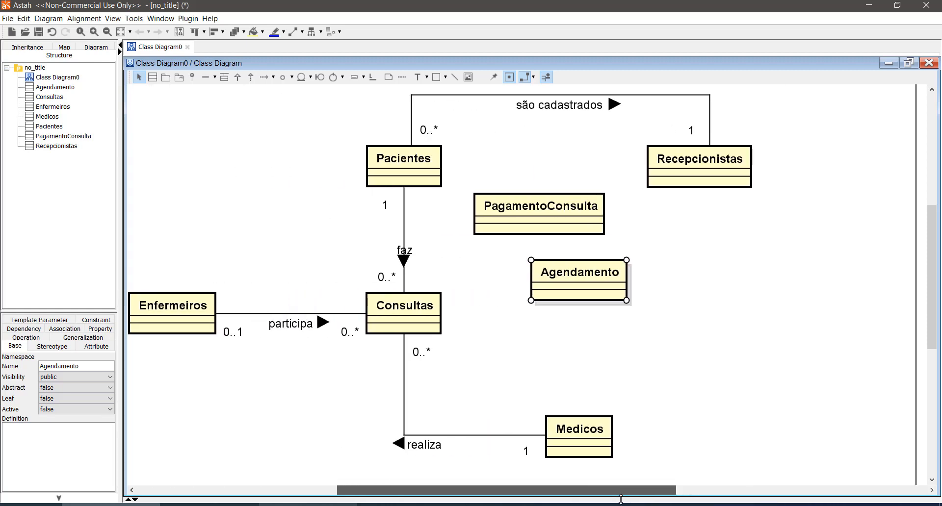
click(576, 226)
drag(584, 198, 804, 246)
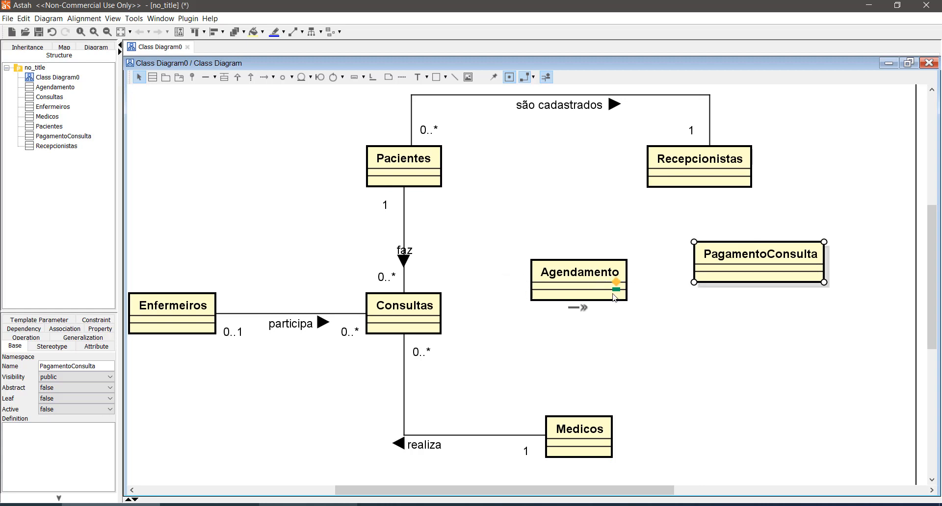
scroll(633, 296, up, 3)
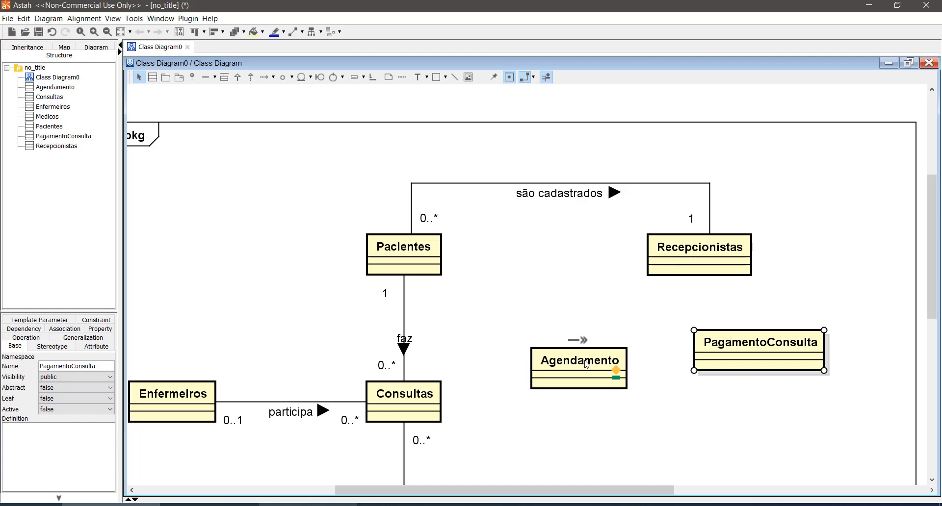
- Move the PagamentoConsulta class farther away from Agendamento, down to the same level as Consultas
scroll(587, 364, down, 3)
scroll(586, 364, up, 2)
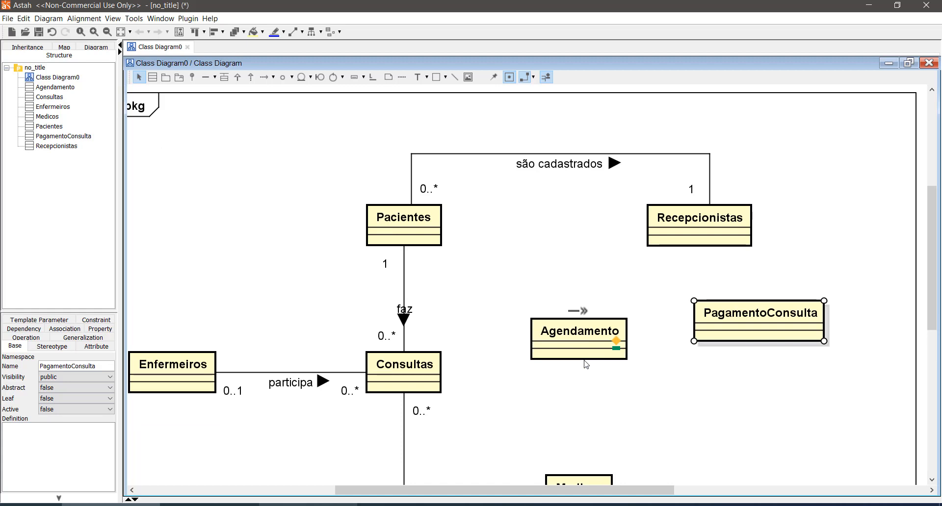
drag(724, 316, 779, 368)
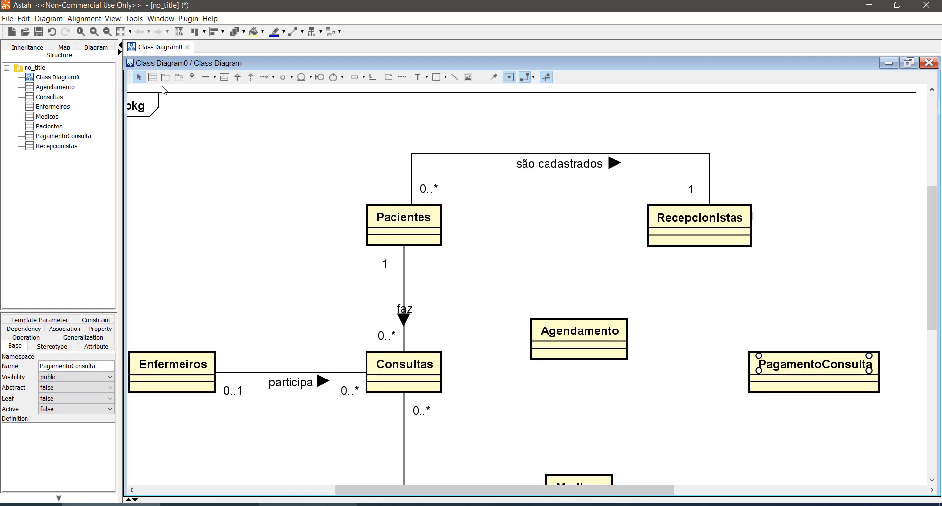
- Draw an association from Pacientes to Agendamento, routed out of Pacientes' side and down into the top of Agendamento
click(205, 77)
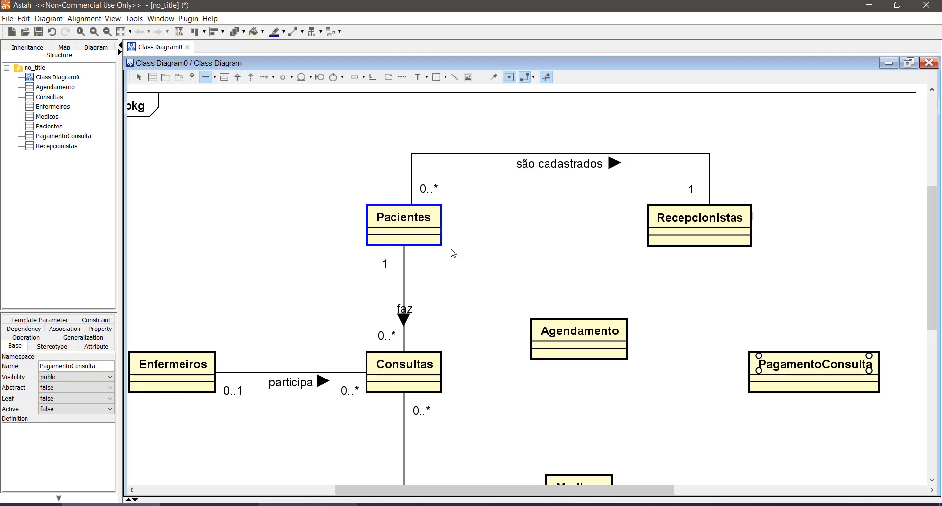
drag(417, 232, 543, 328)
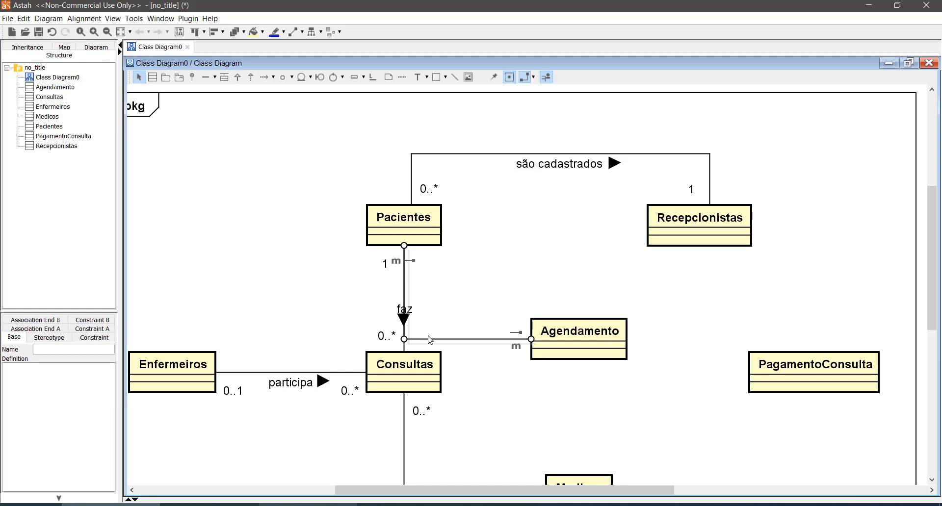
drag(430, 339, 467, 231)
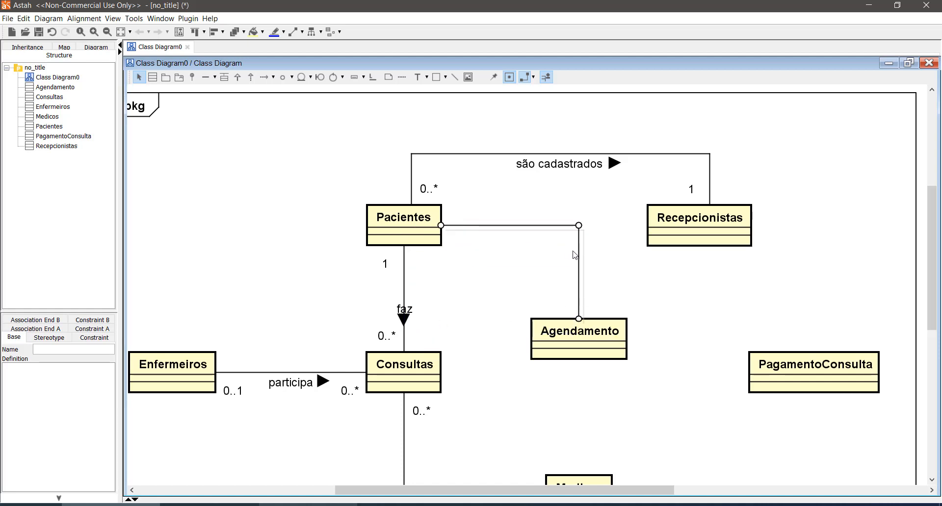
drag(579, 268, 550, 272)
click(483, 256)
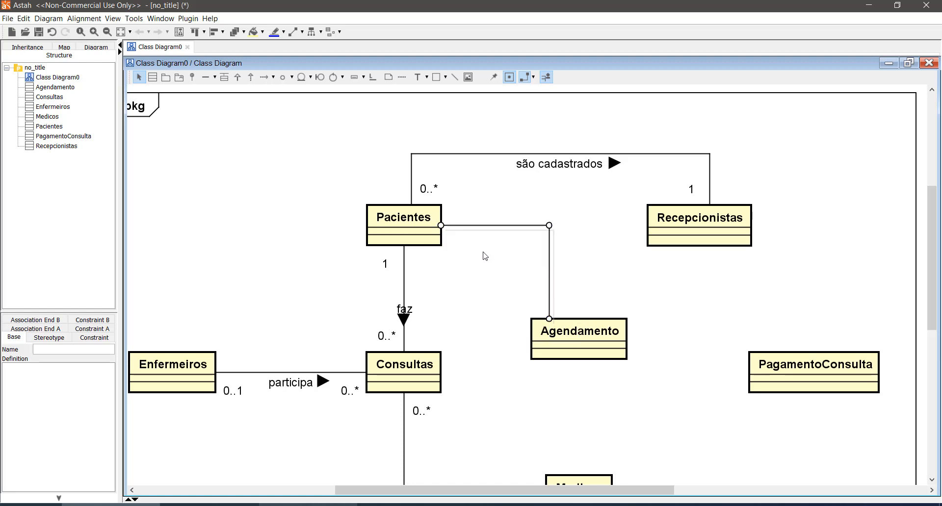
- Name the association between Pacientes and Agendamento "solicita"
click(485, 228)
text(solicita)
key(Return)
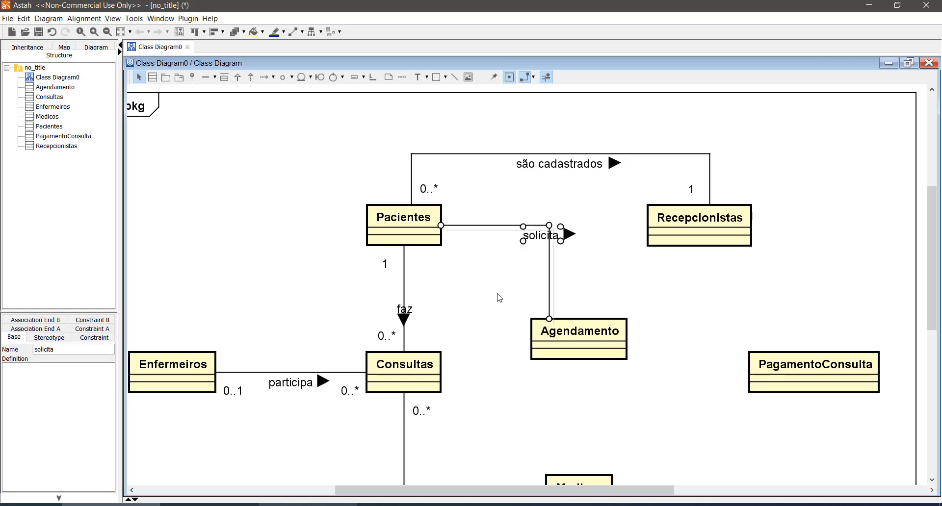
click(633, 260)
- Set the solicita association's multiplicities to 0..* at the Agendamento end and 1 at the Pacientes end
click(542, 304)
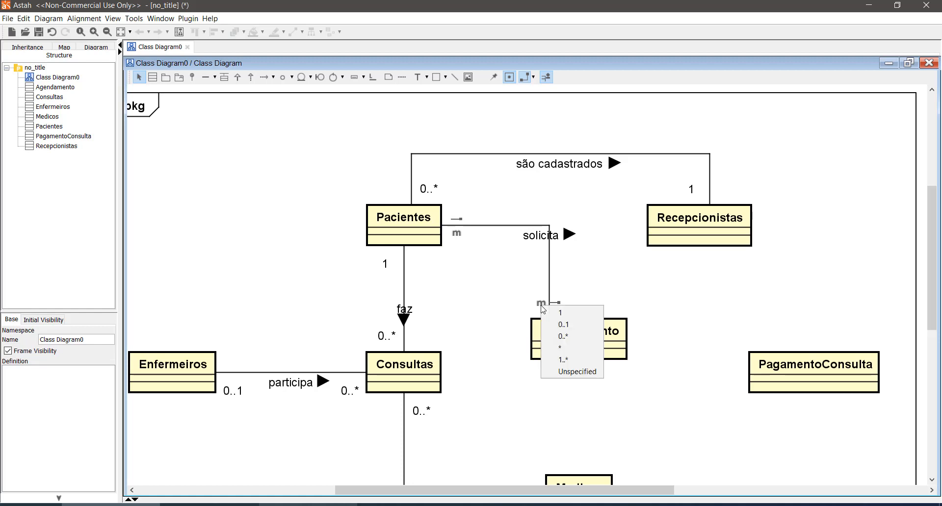
click(563, 336)
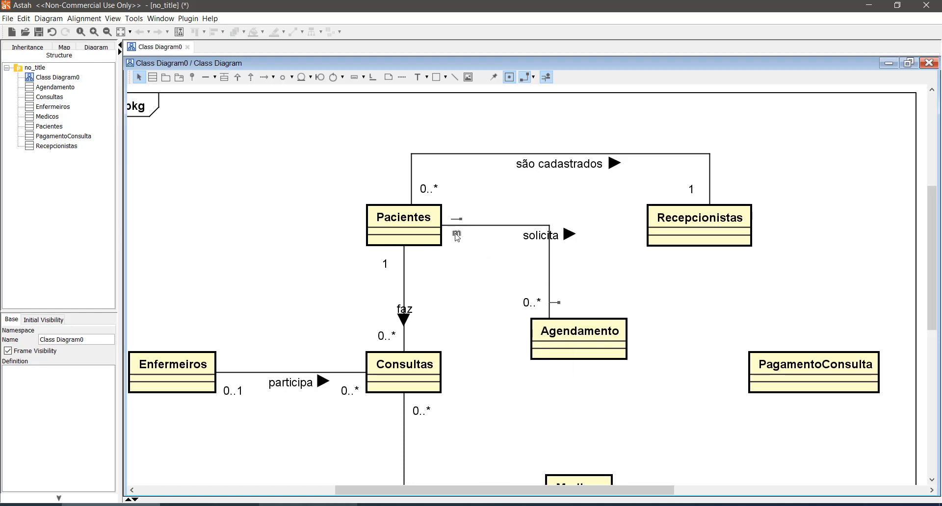
click(456, 234)
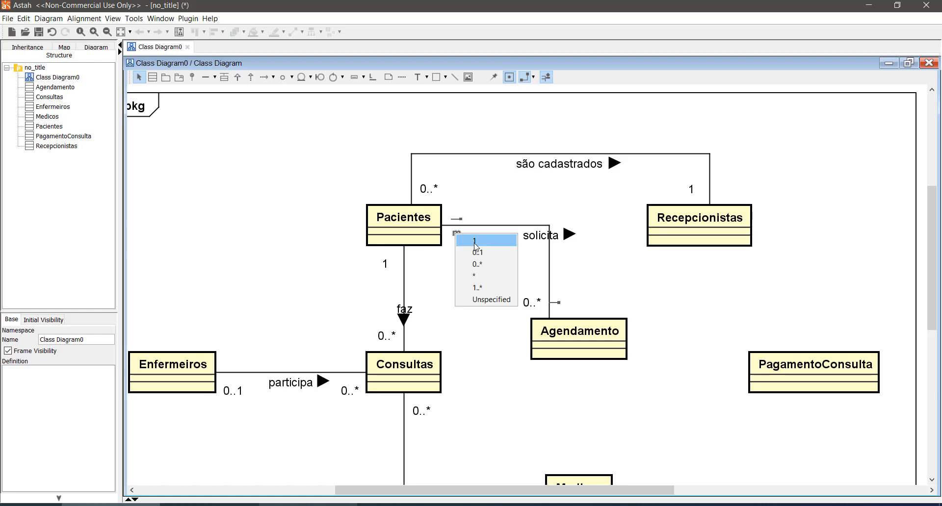
click(476, 241)
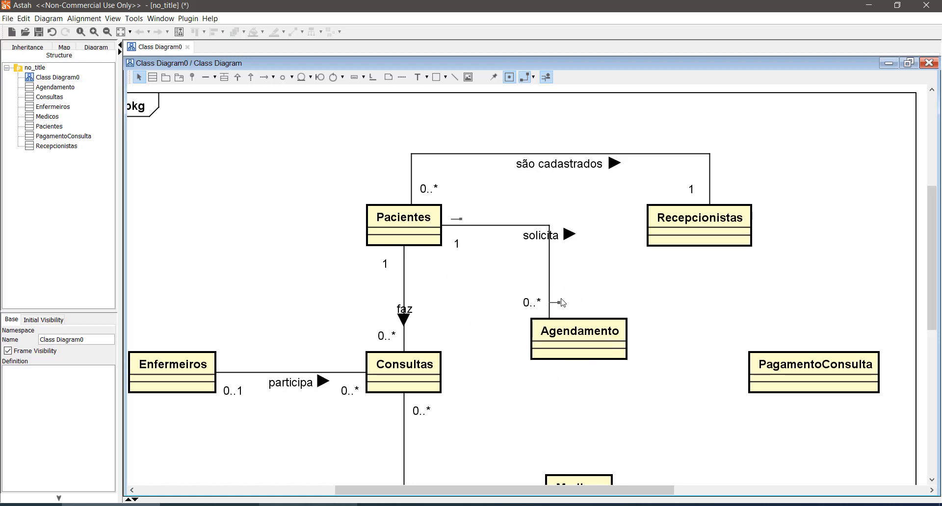
- Examine the multiplicities at both ends of the solicita association together with the Pacientes and Agendamento classes
click(458, 244)
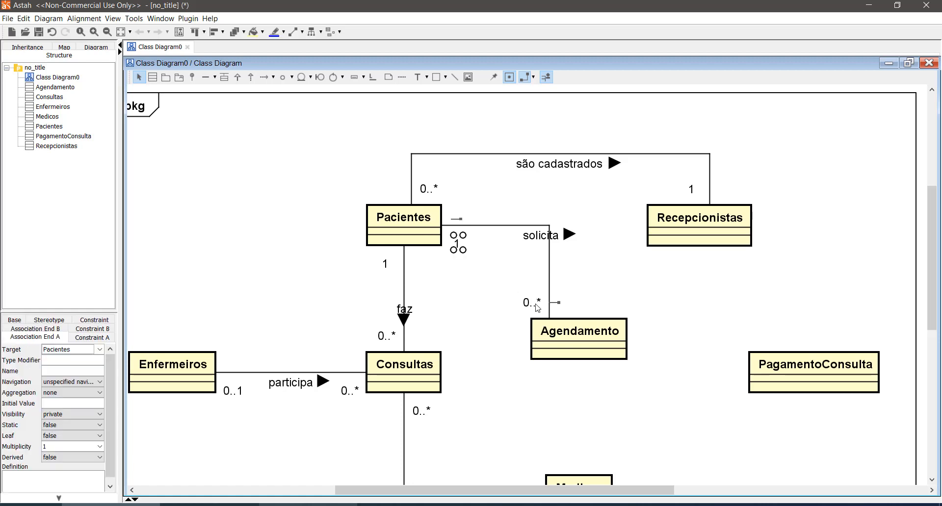
click(534, 303)
click(458, 244)
click(533, 303)
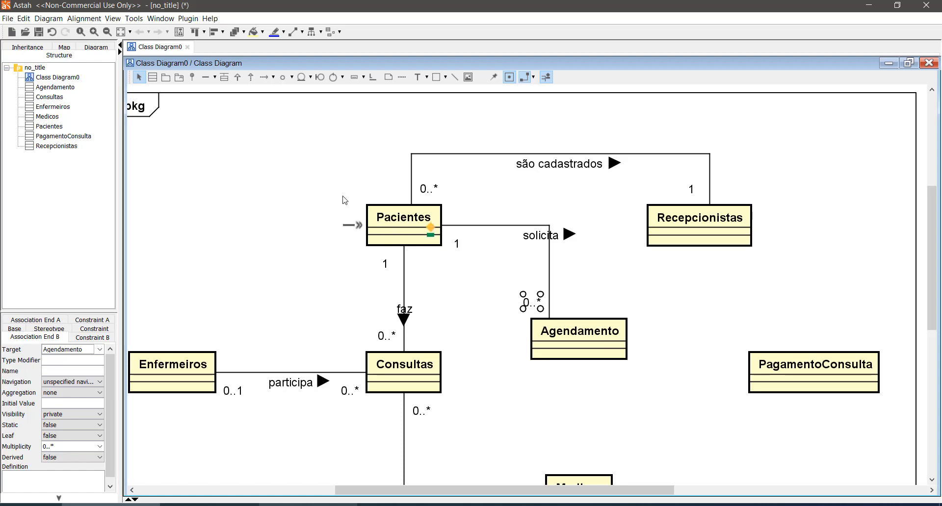
drag(343, 200, 465, 259)
click(502, 276)
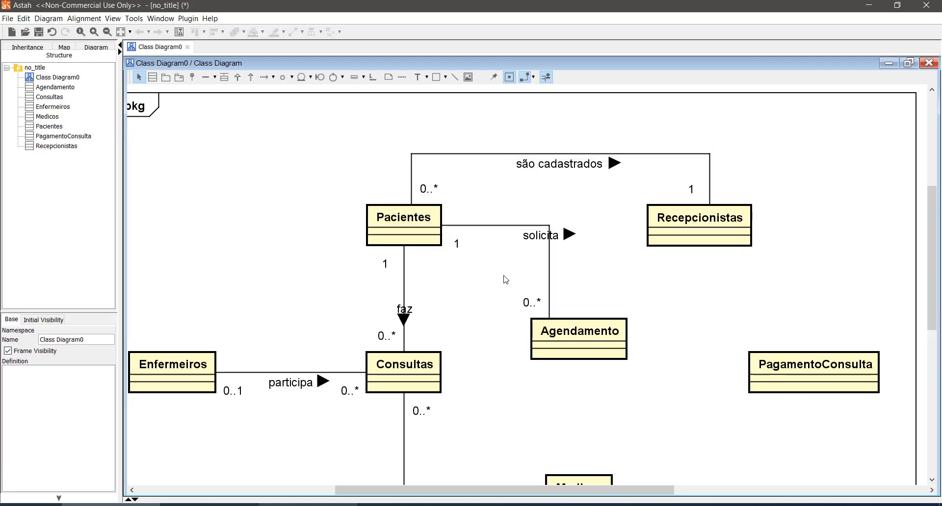
drag(340, 194, 649, 372)
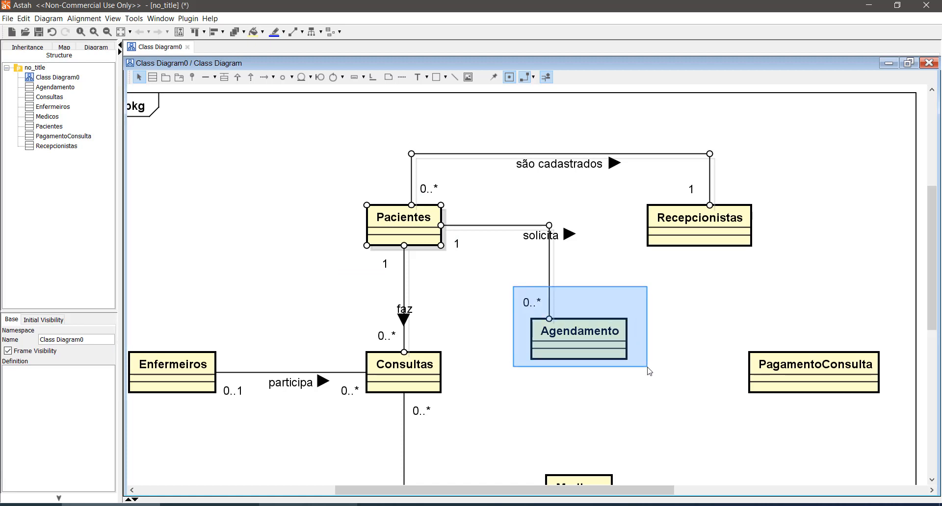
drag(649, 372, 650, 371)
click(594, 393)
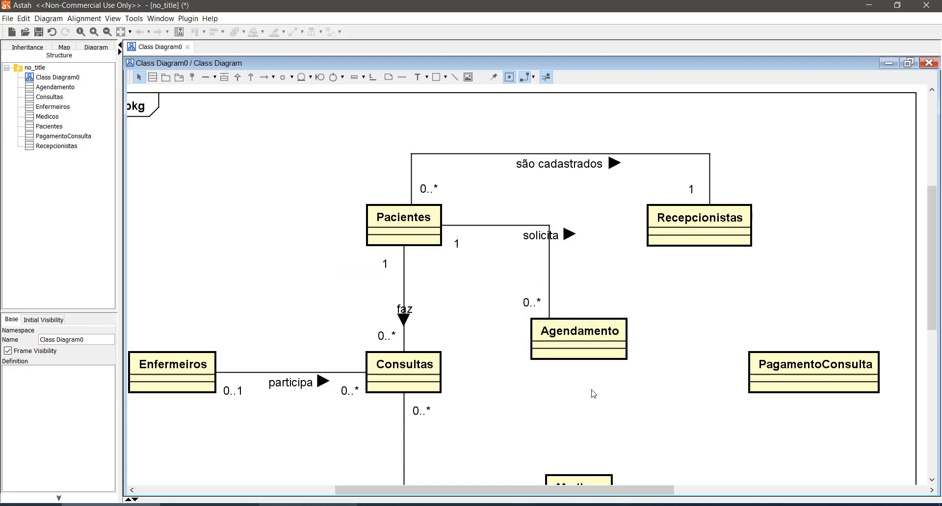
- Set the multiplicity at the Agendamento end of the solicita association to 1..*
click(526, 307)
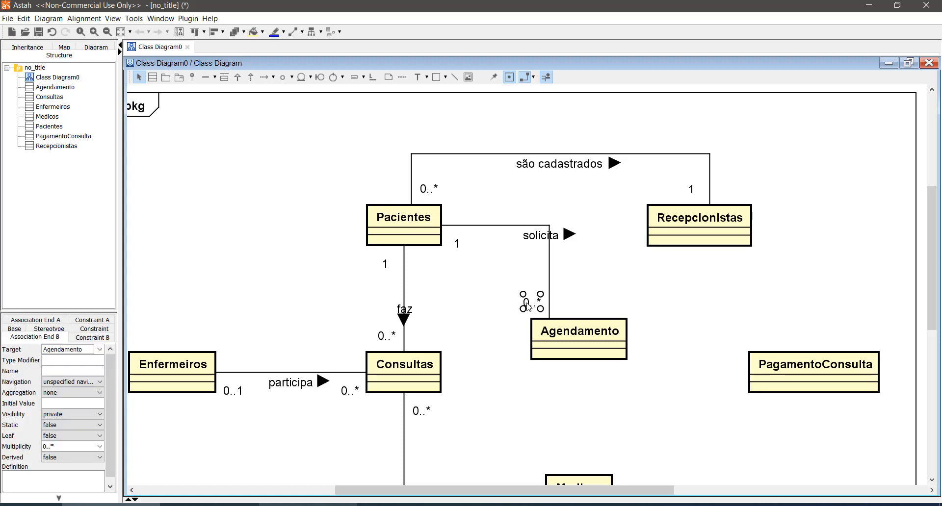
click(101, 447)
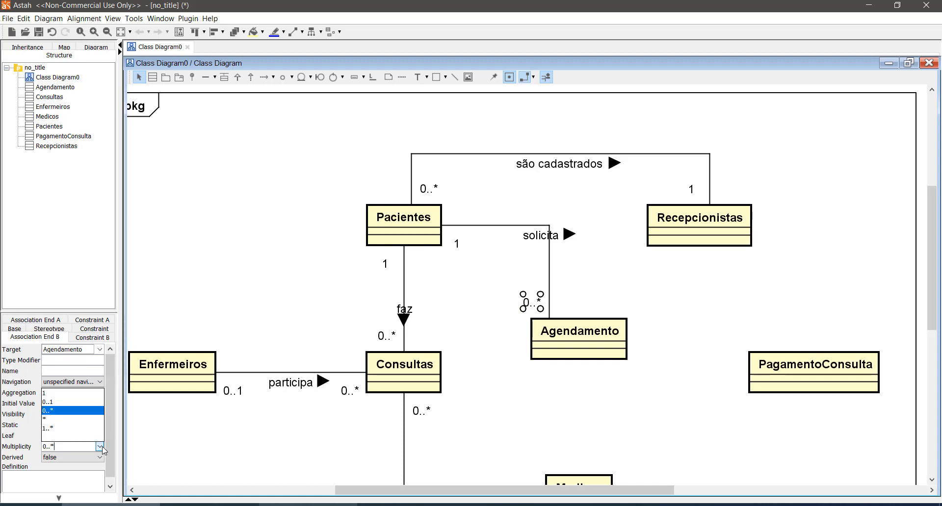
click(84, 428)
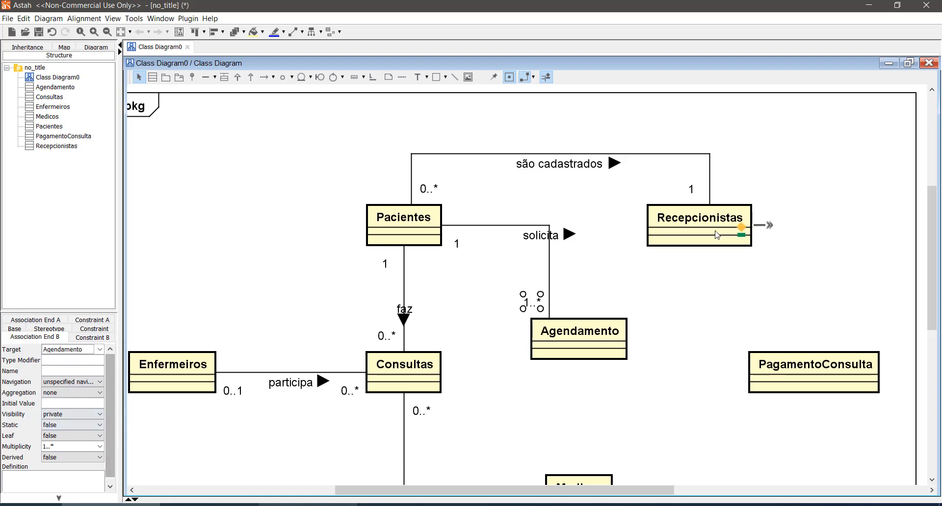
click(687, 275)
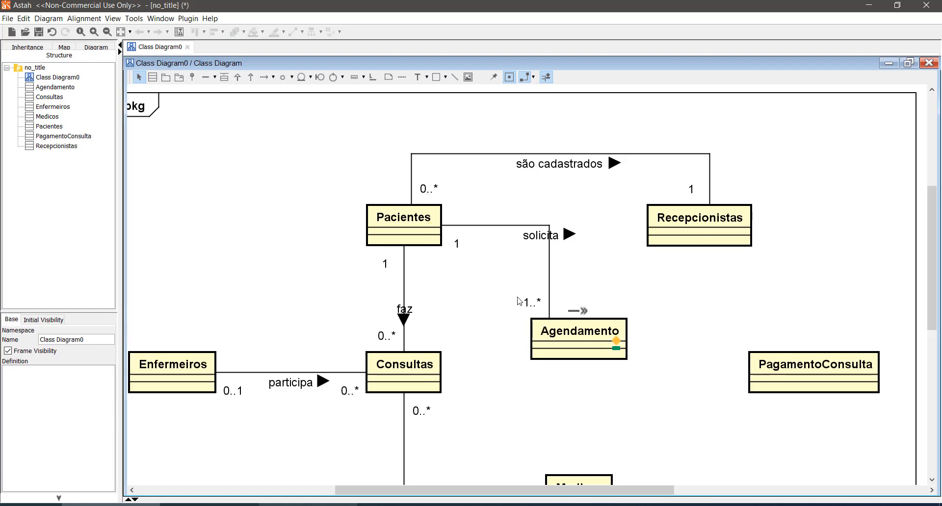
- Review whether the solicita multiplicities fit the relationship, checking the Pacientes end against the Agendamento end
mouse_move(514, 289)
mouse_down()
mouse_move(589, 362)
mouse_move(636, 378)
mouse_up()
click(464, 248)
click(507, 288)
click(401, 225)
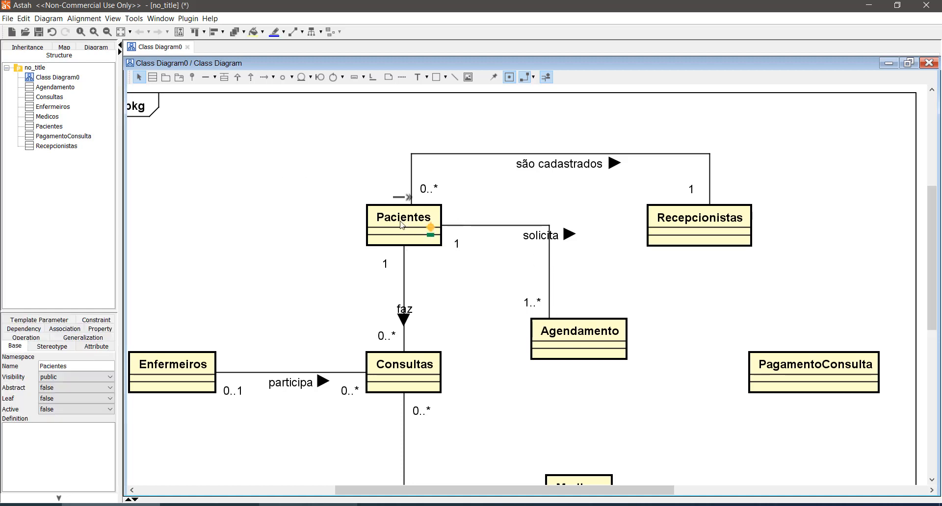
click(582, 350)
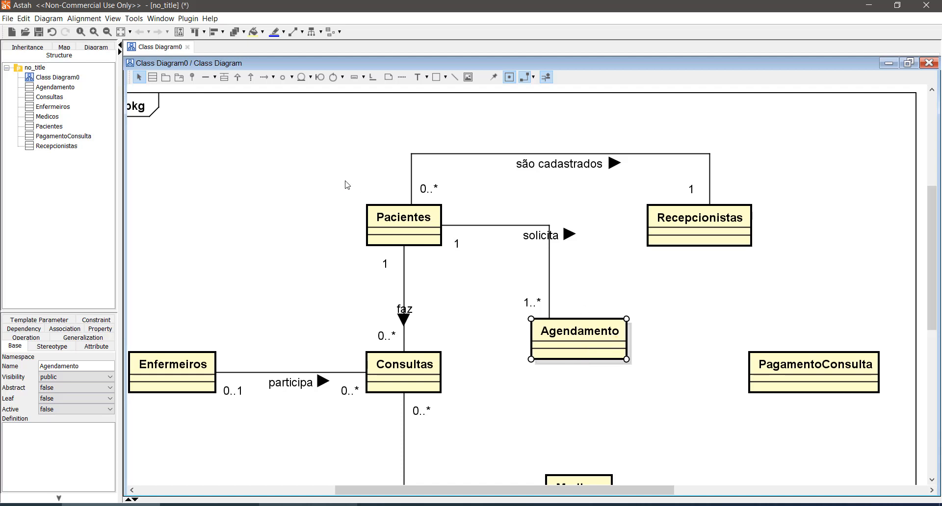
click(458, 243)
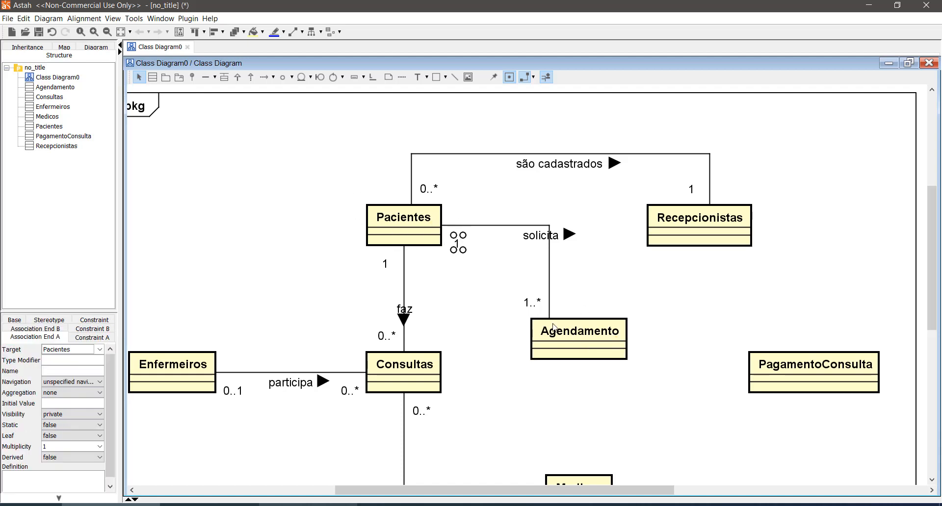
click(531, 309)
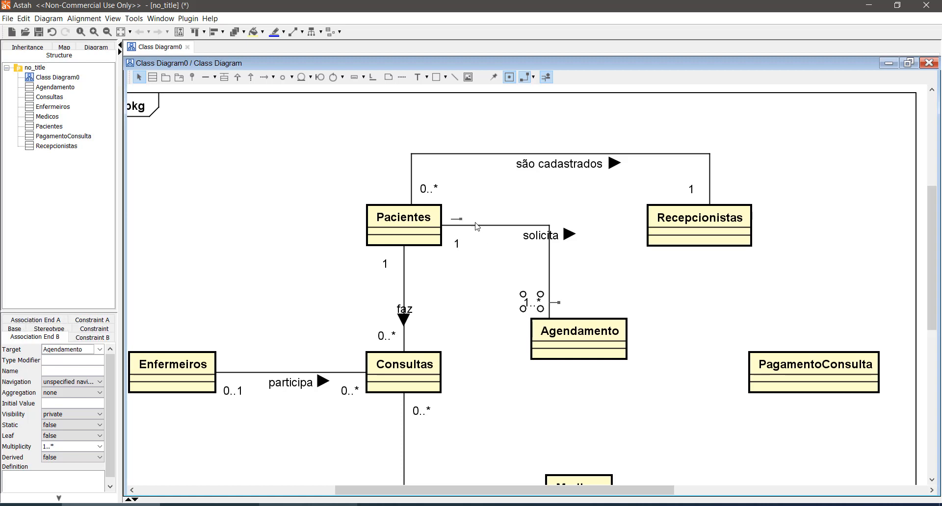
click(573, 288)
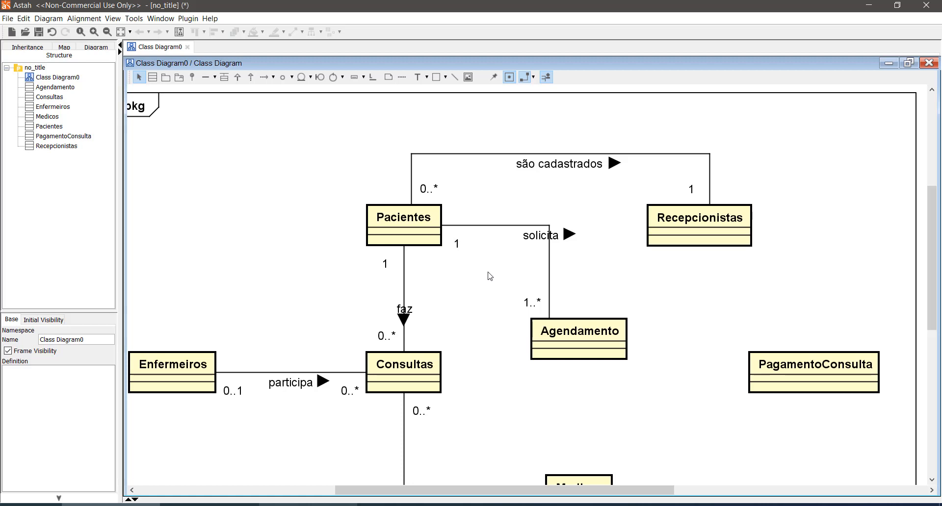
click(456, 251)
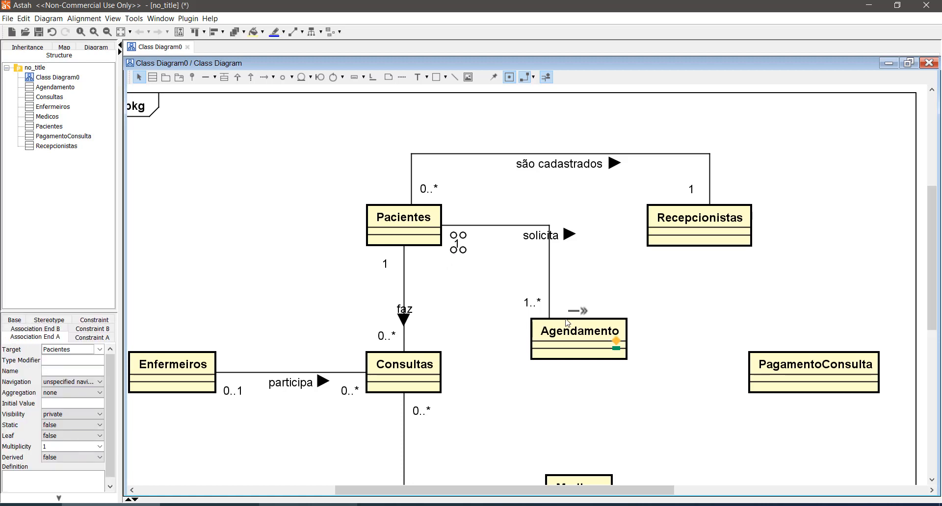
click(525, 306)
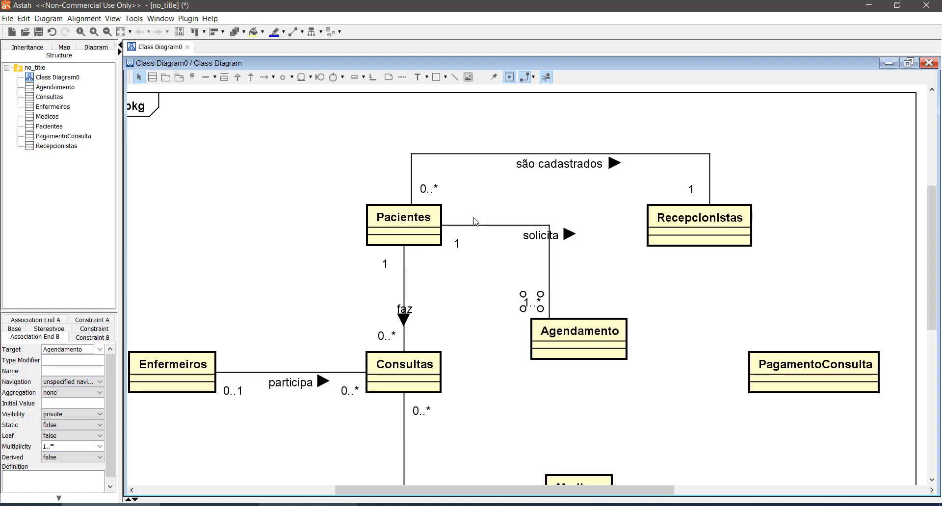
click(568, 295)
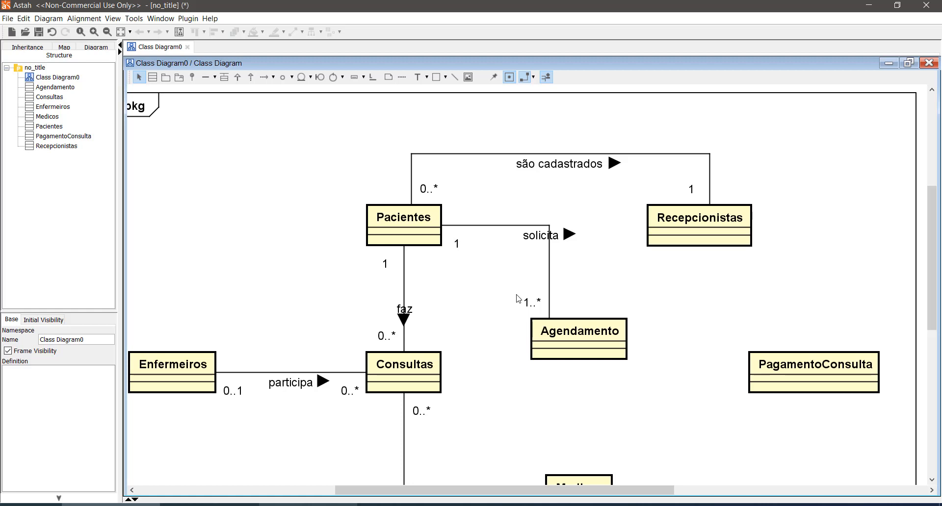
click(458, 245)
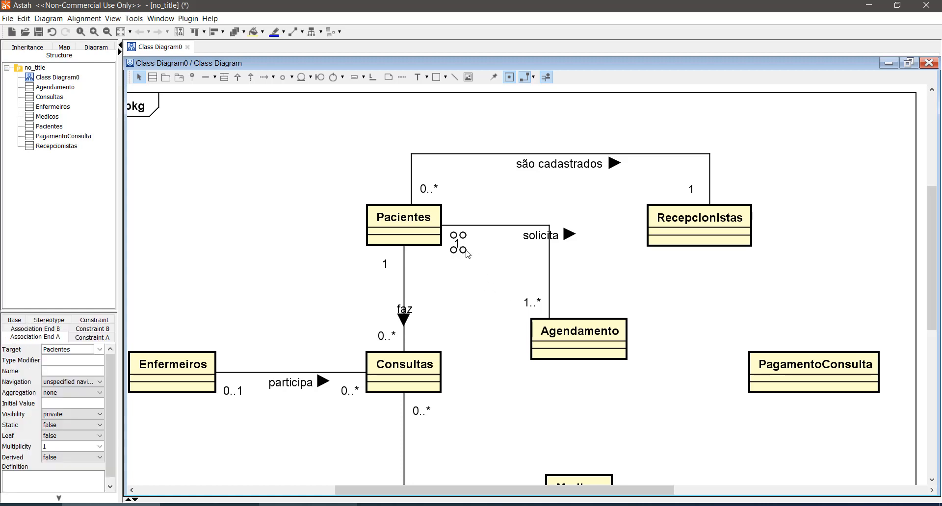
- Change the multiplicity at the Agendamento end of the solicita association to 0..*
click(532, 302)
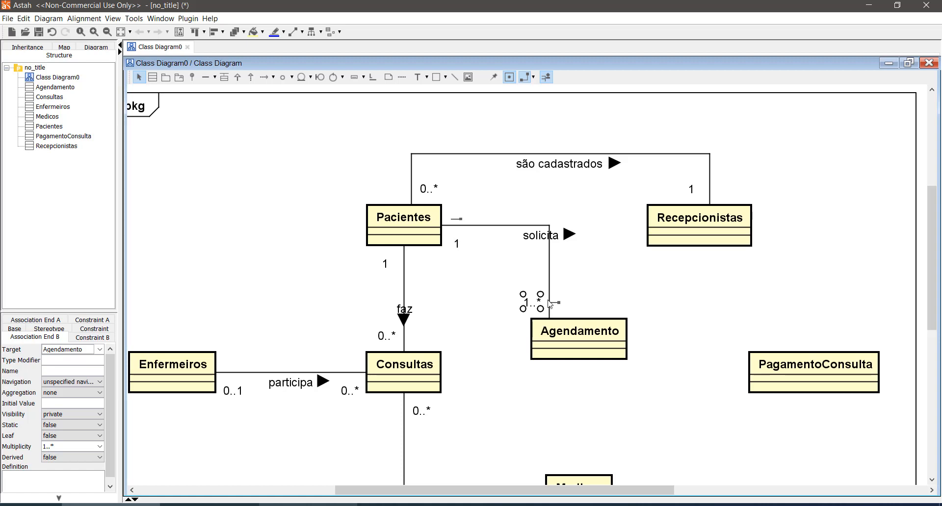
click(100, 446)
click(72, 412)
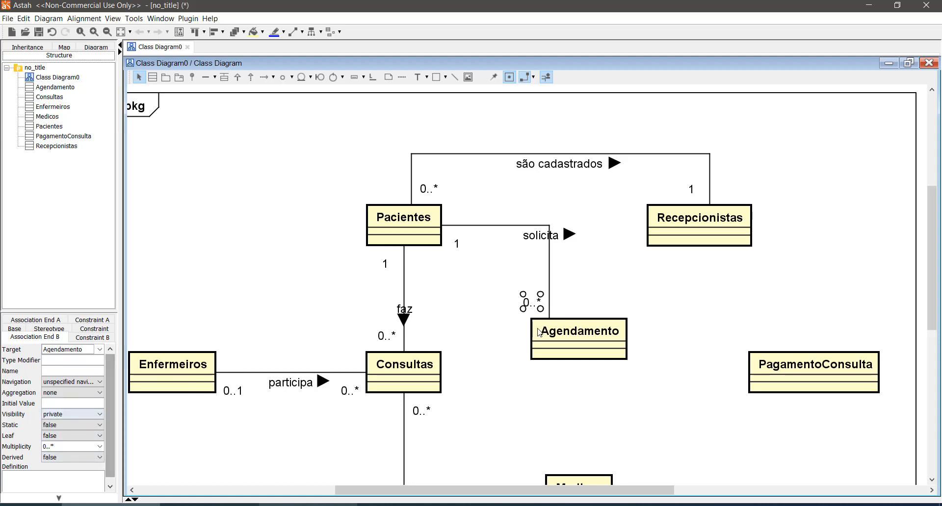
click(600, 288)
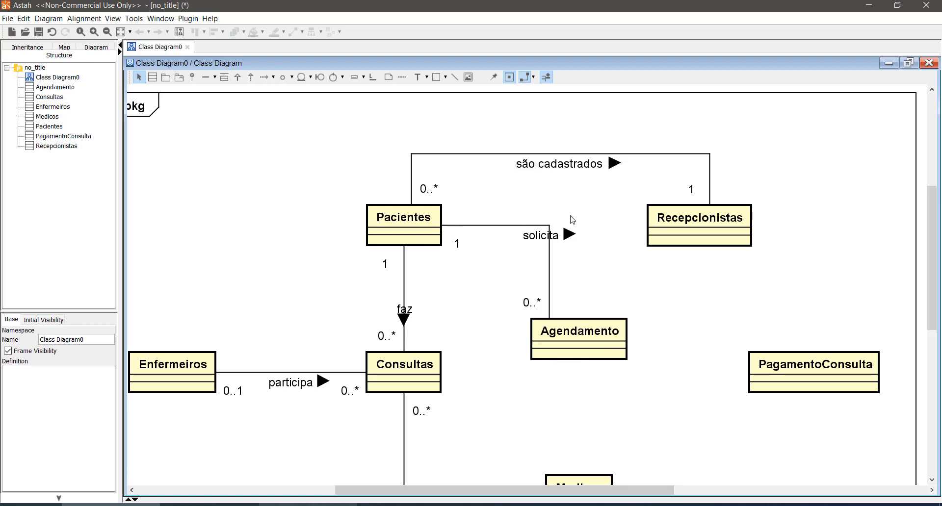
- Draw an association from Recepcionistas to Agendamento
click(206, 77)
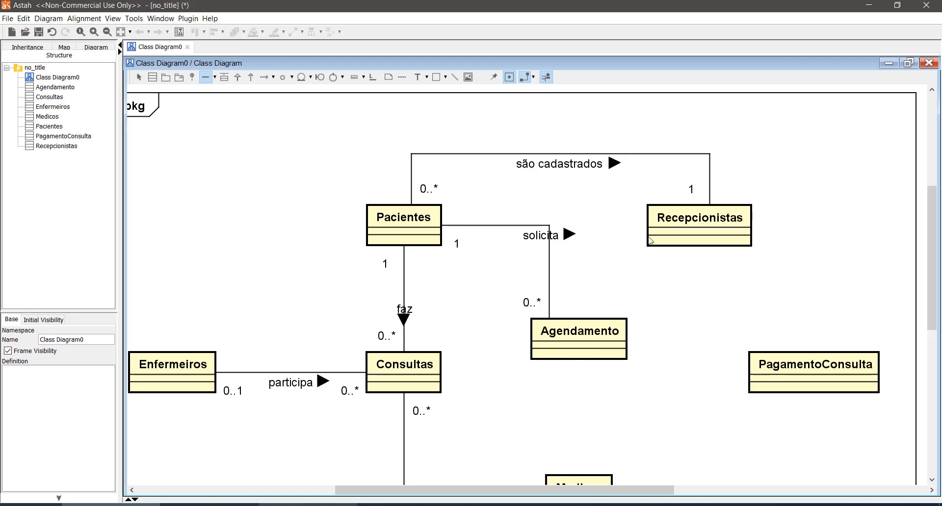
drag(650, 240, 565, 330)
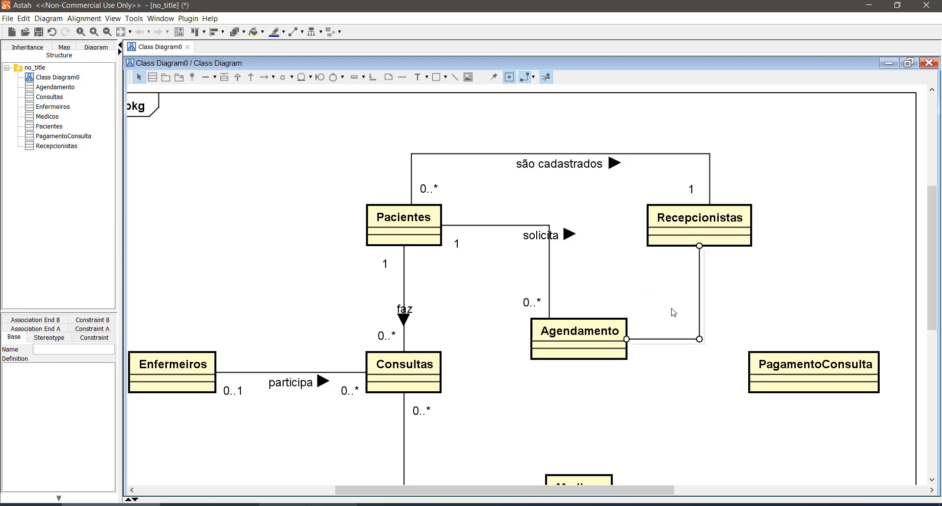
- Set the Recepcionistas–Agendamento association's multiplicities to 0..* at the Agendamento end and 1 at the Recepcionistas end
click(763, 266)
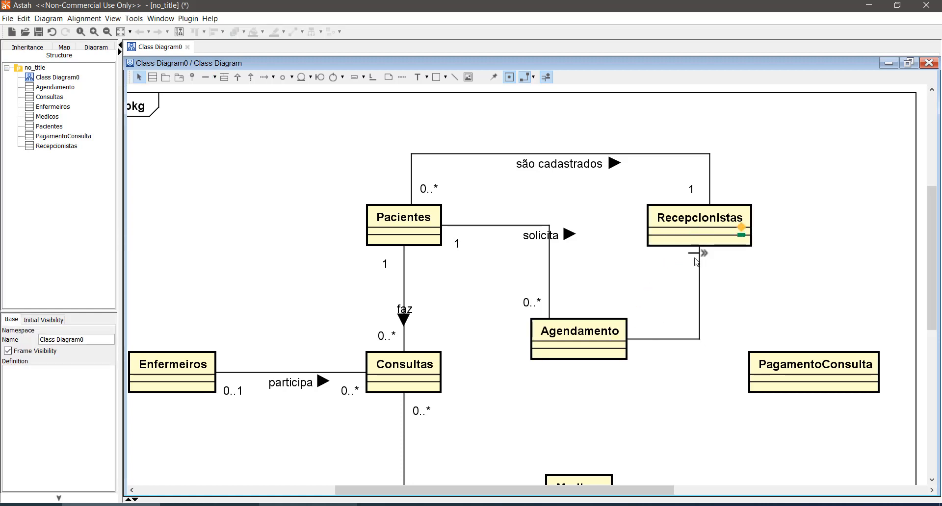
click(634, 338)
click(641, 333)
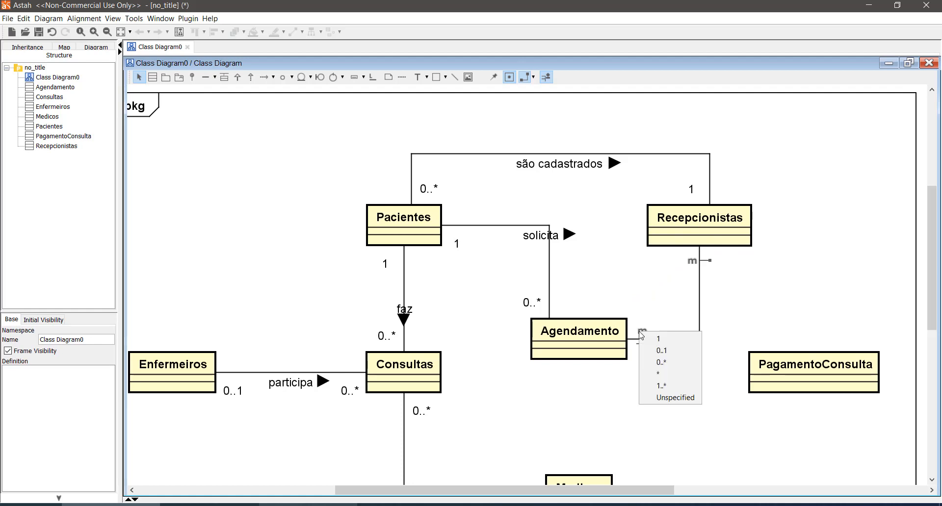
click(661, 362)
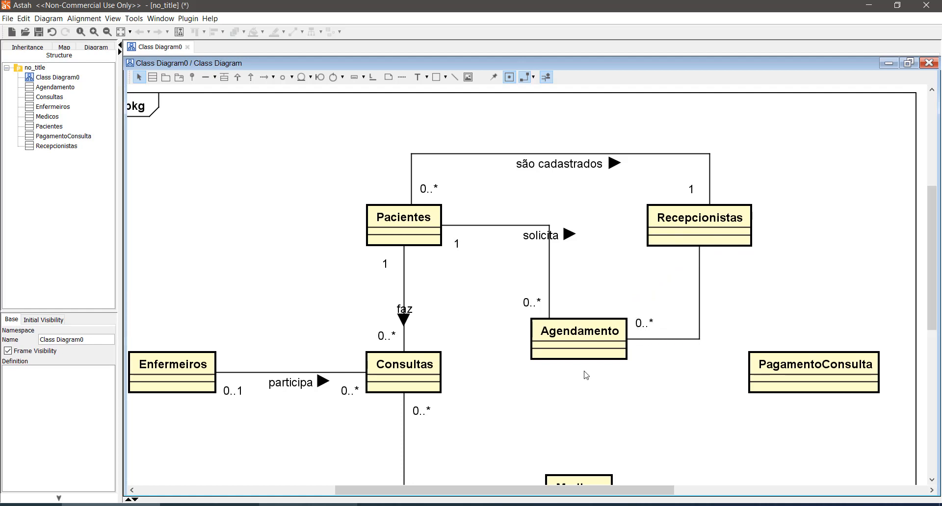
click(700, 304)
click(697, 263)
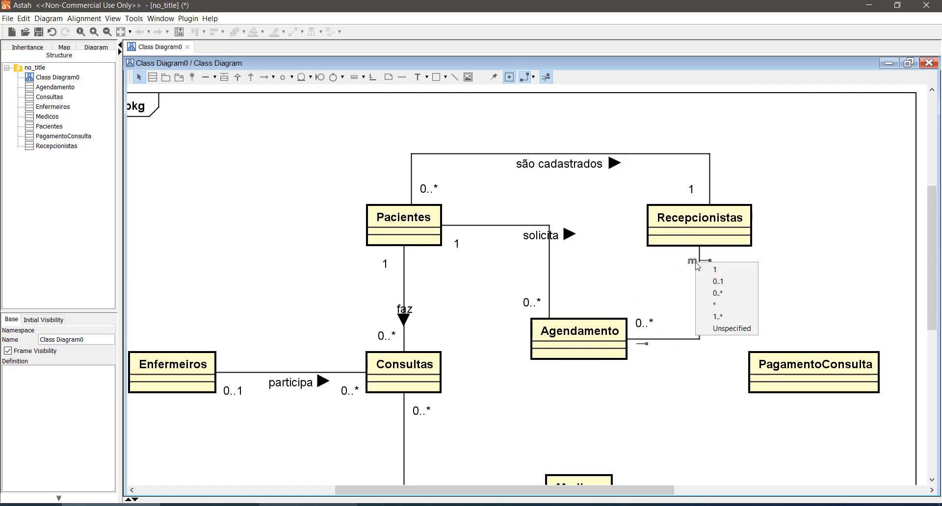
click(714, 270)
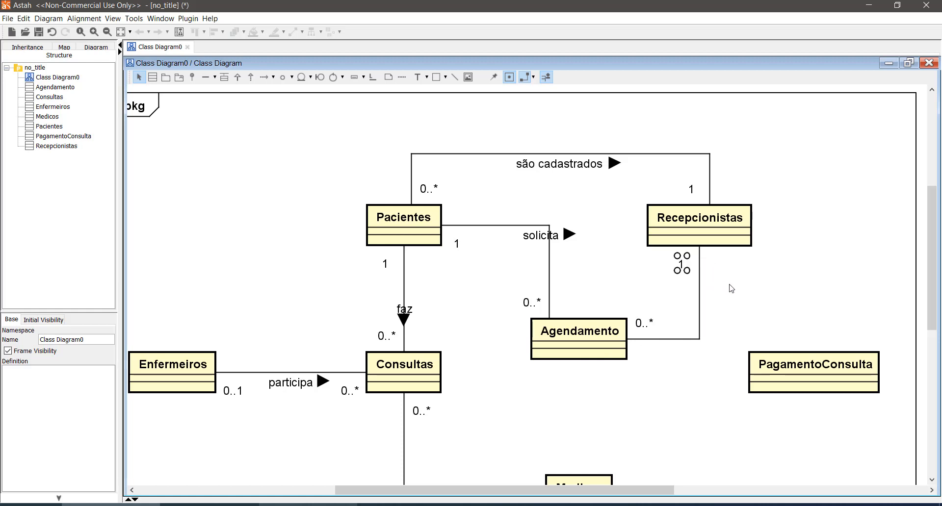
- Name the Recepcionistas–Agendamento association "cria" and place its label just below the line
click(696, 339)
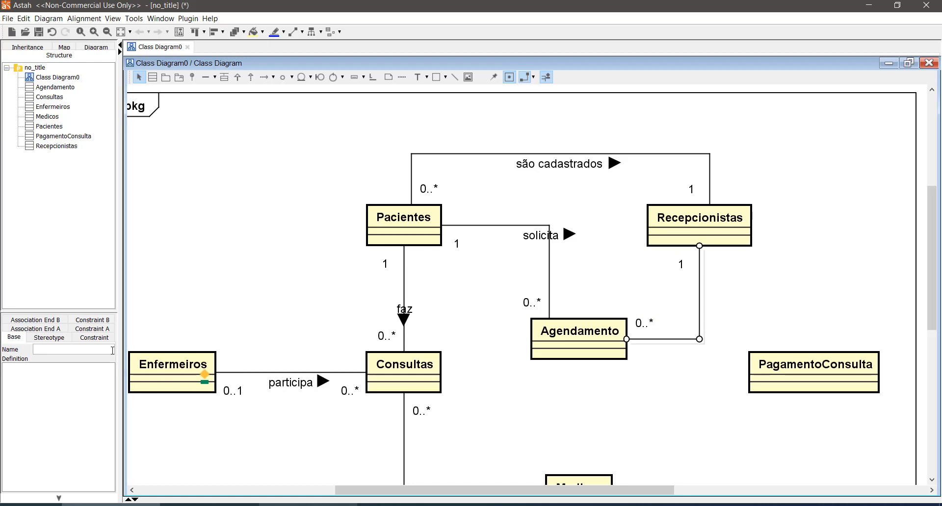
text(cria)
key(Return)
click(755, 283)
drag(702, 344, 703, 364)
click(751, 311)
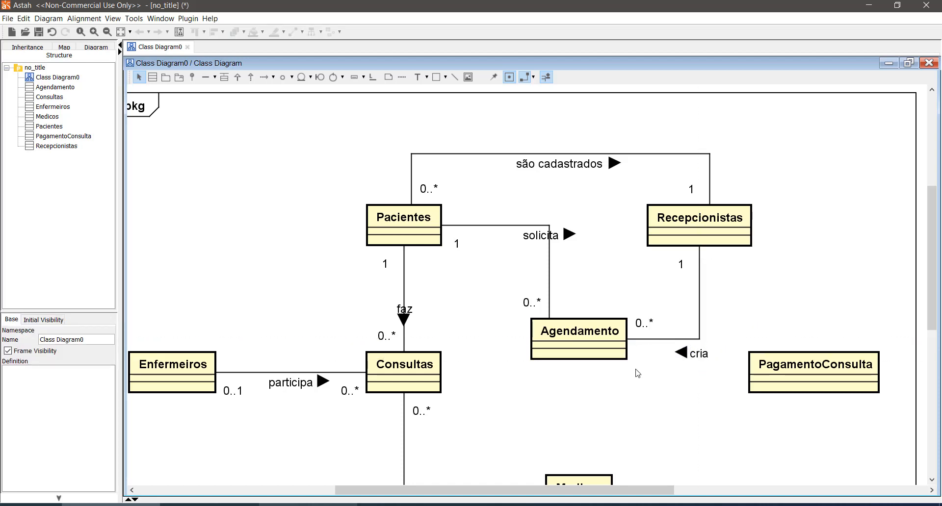
- Shift the Enfermeiros and Consultas classes to the left to make room beside Agendamento
scroll(532, 343, down, 1)
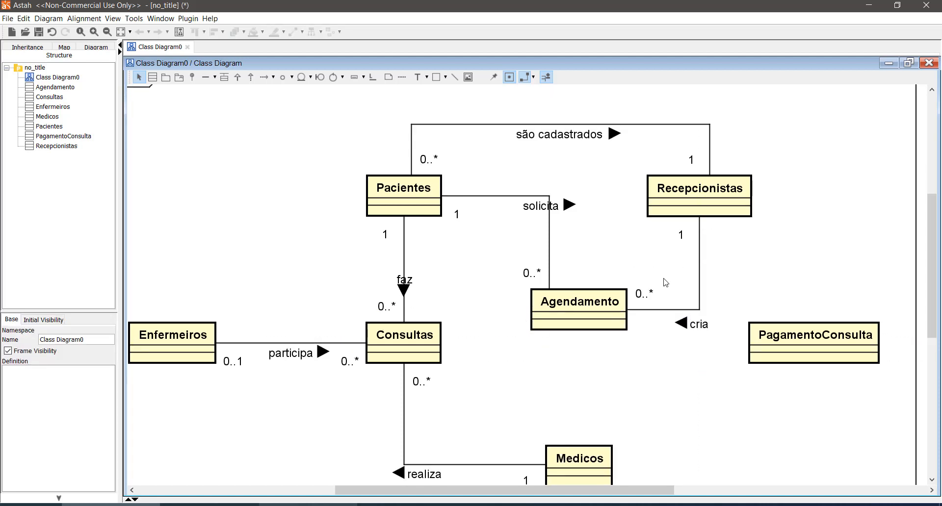
scroll(660, 276, up, 1)
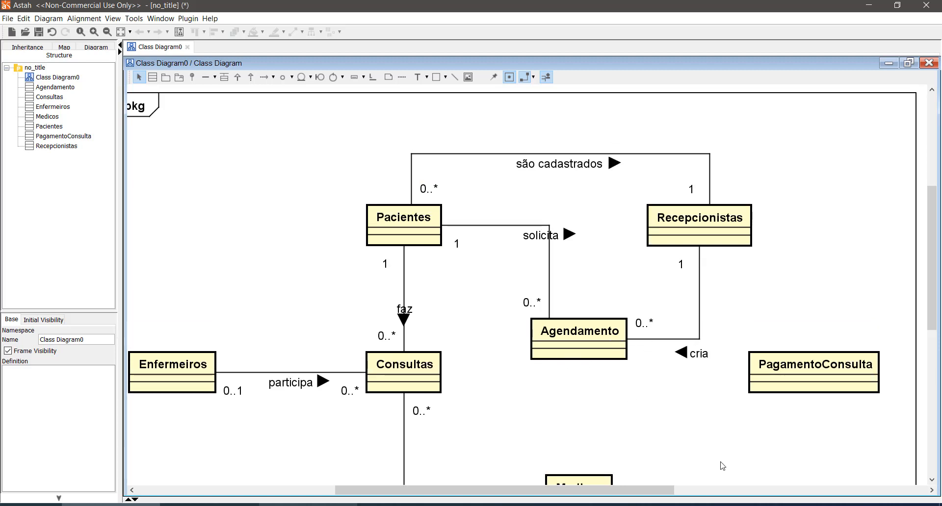
scroll(684, 447, down, 1)
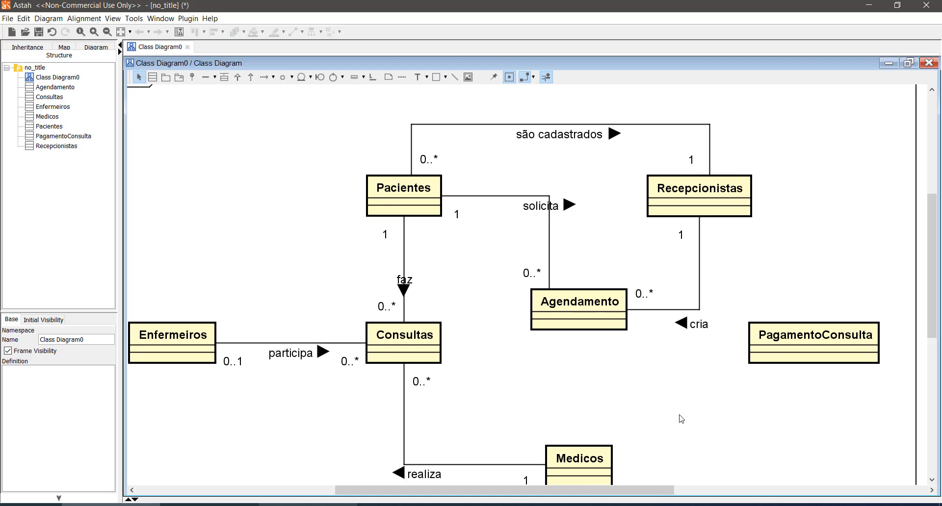
drag(657, 490, 602, 492)
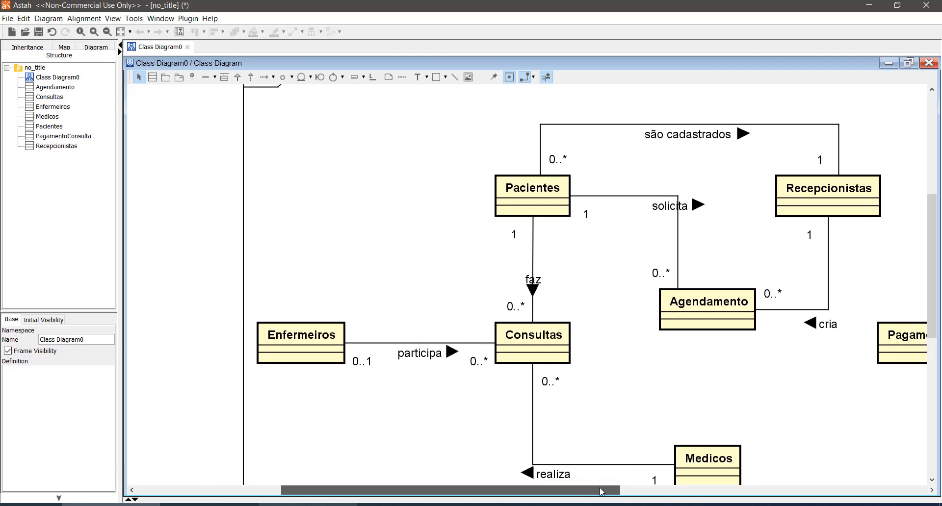
drag(322, 326, 270, 325)
drag(514, 326, 447, 325)
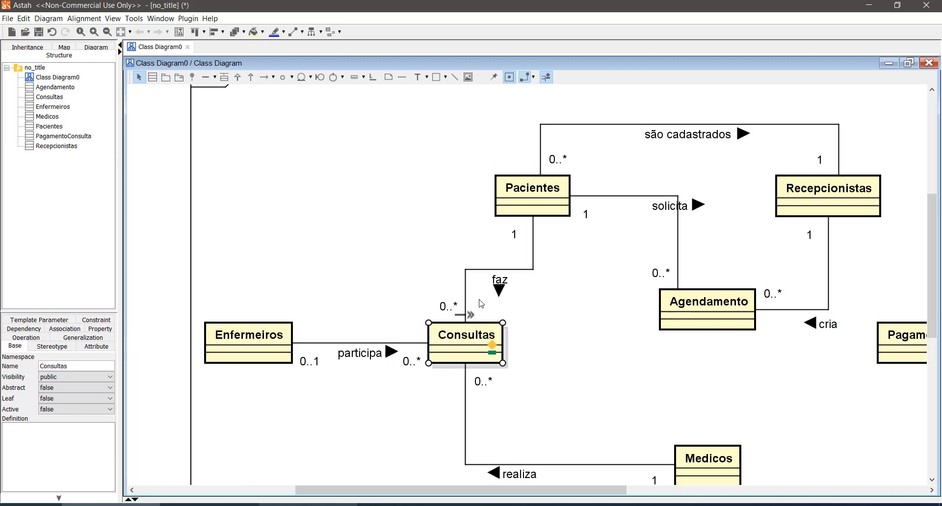
click(494, 257)
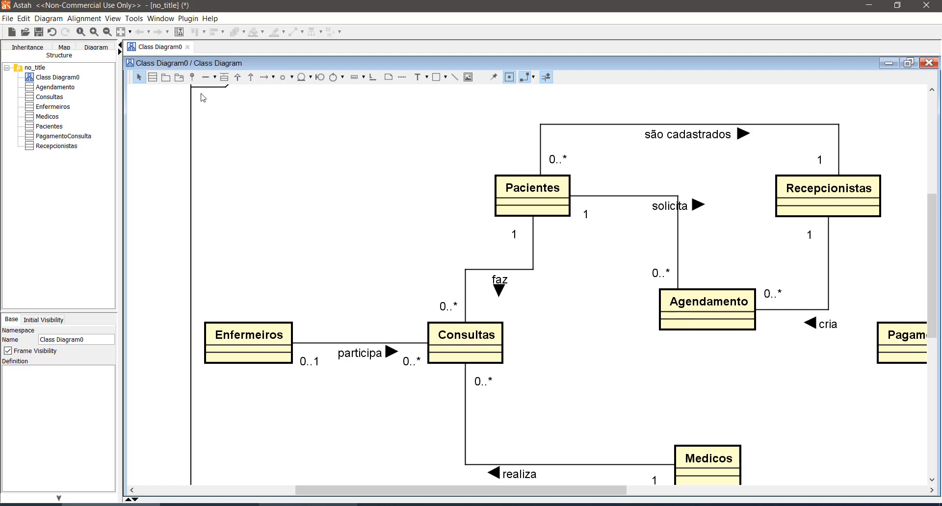
- Draw an association from Consultas to Agendamento and reroute its line to meet Agendamento from below
click(205, 78)
click(493, 351)
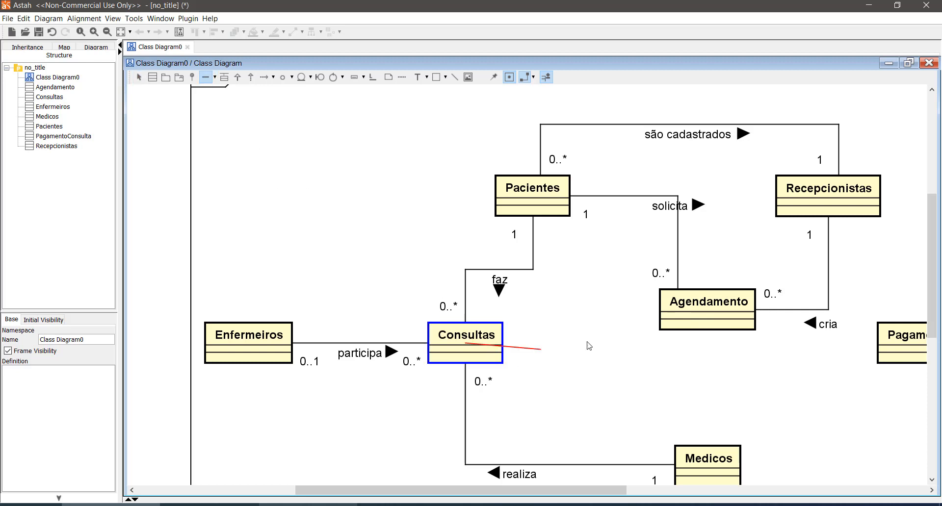
click(680, 321)
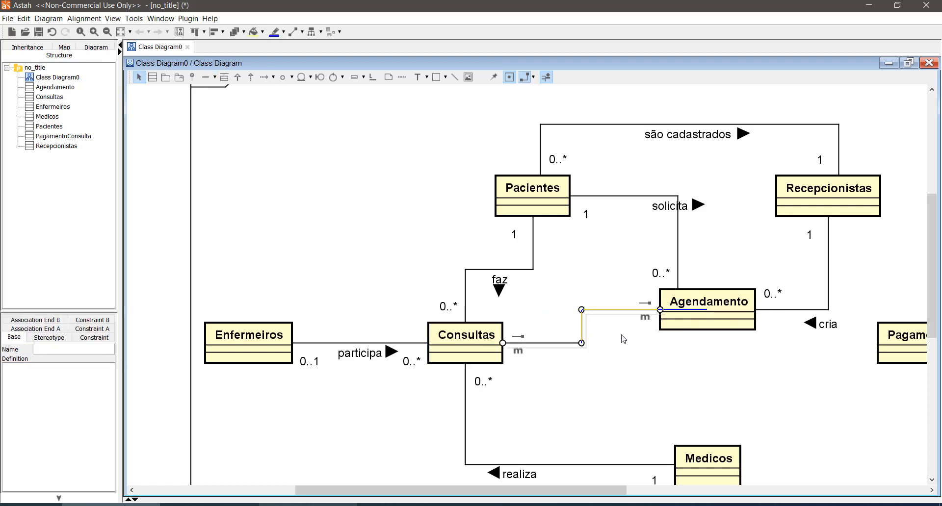
drag(621, 336, 631, 360)
click(628, 392)
click(631, 389)
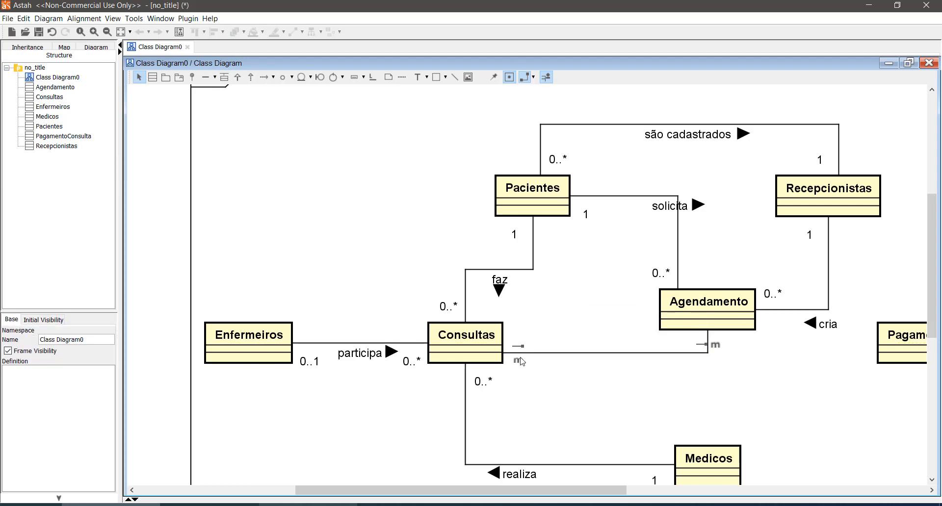
- Set the Consultas–Agendamento multiplicities to 1 at Agendamento and 0..1 at Consultas, placing the 0..1 label above the line
click(520, 361)
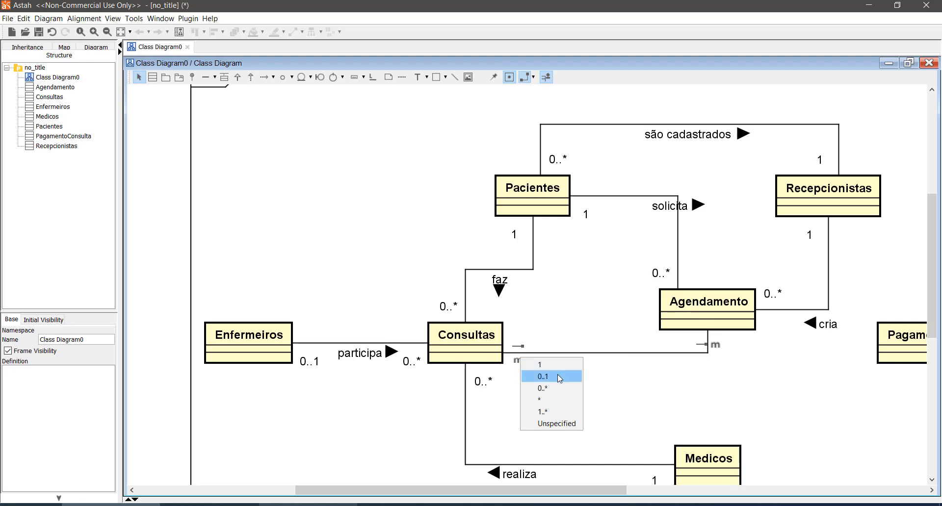
click(666, 389)
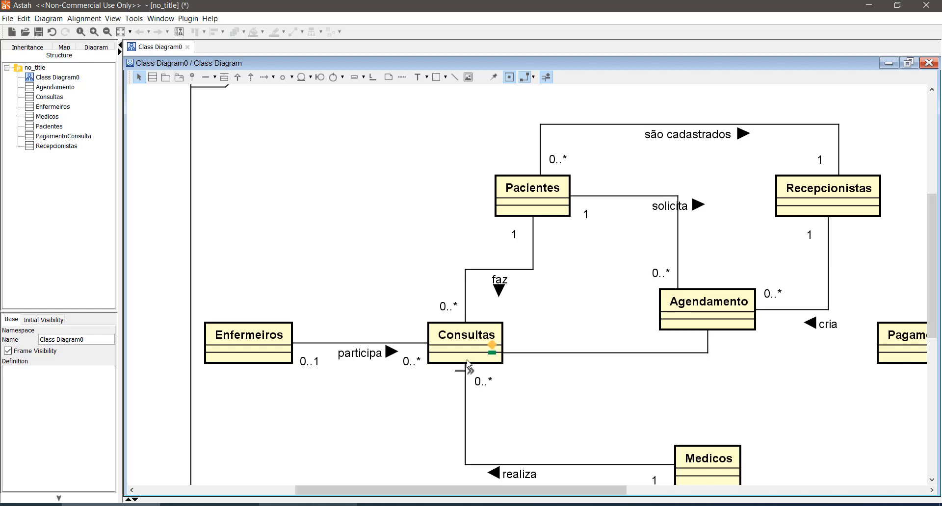
click(719, 346)
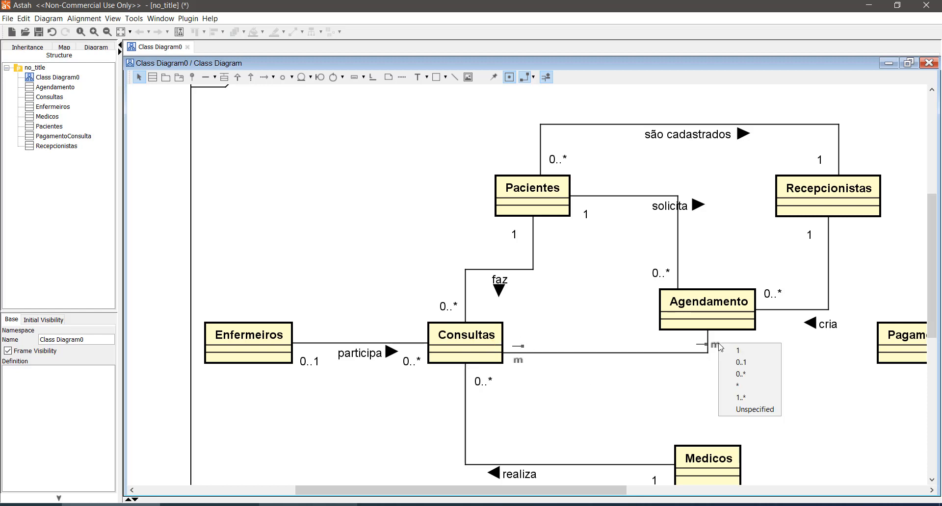
click(736, 351)
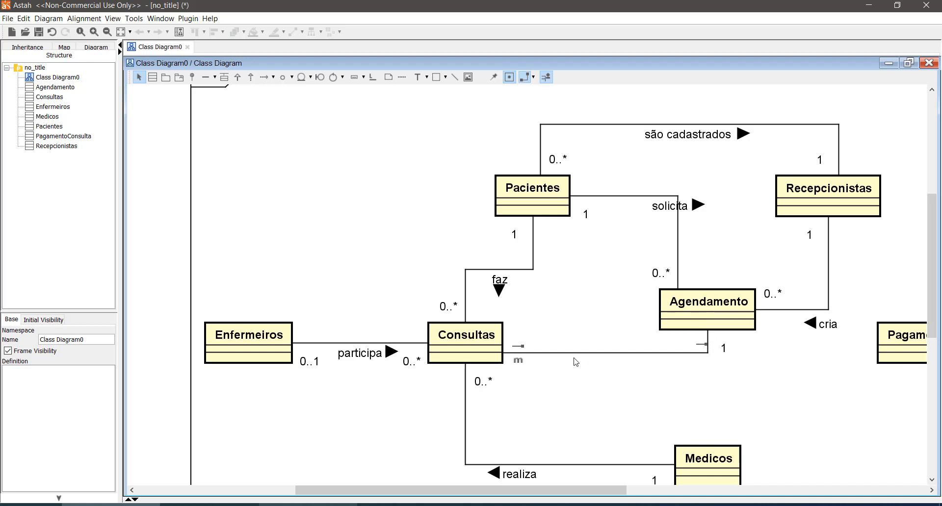
click(518, 362)
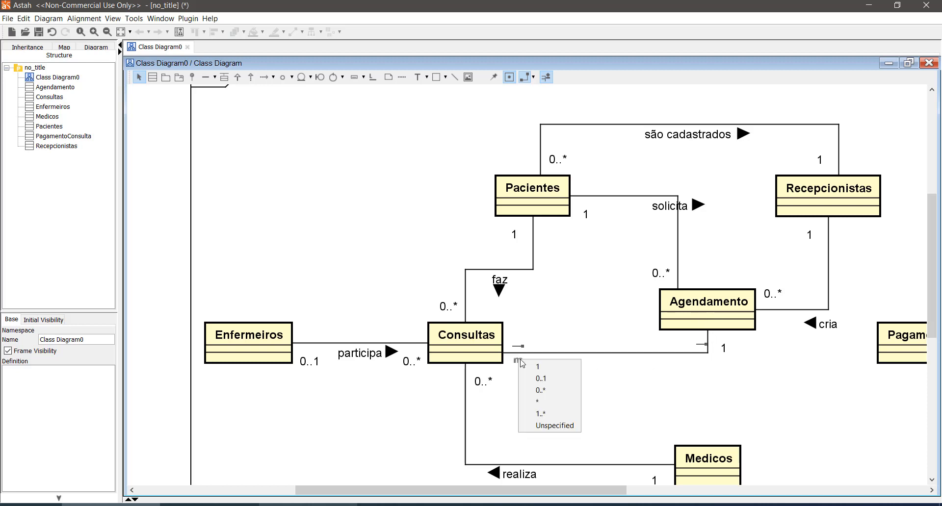
click(555, 378)
drag(520, 372, 519, 347)
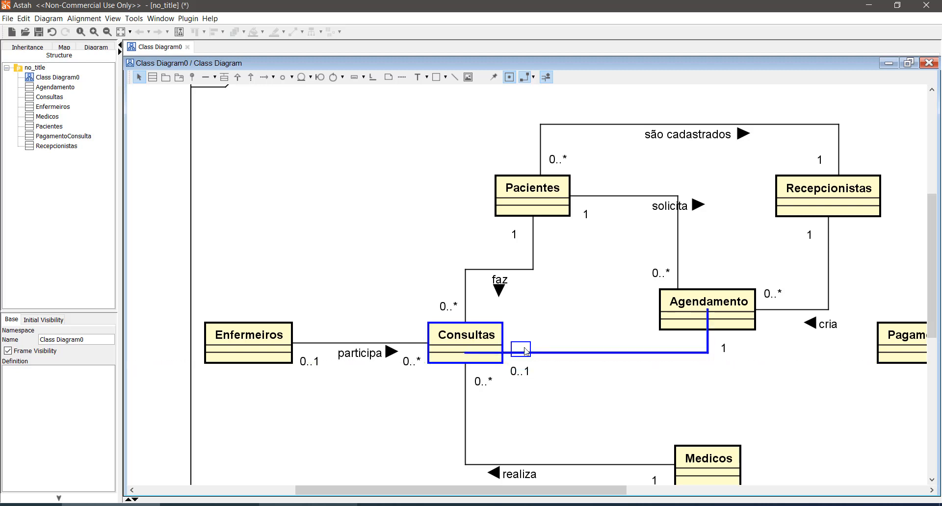
click(561, 376)
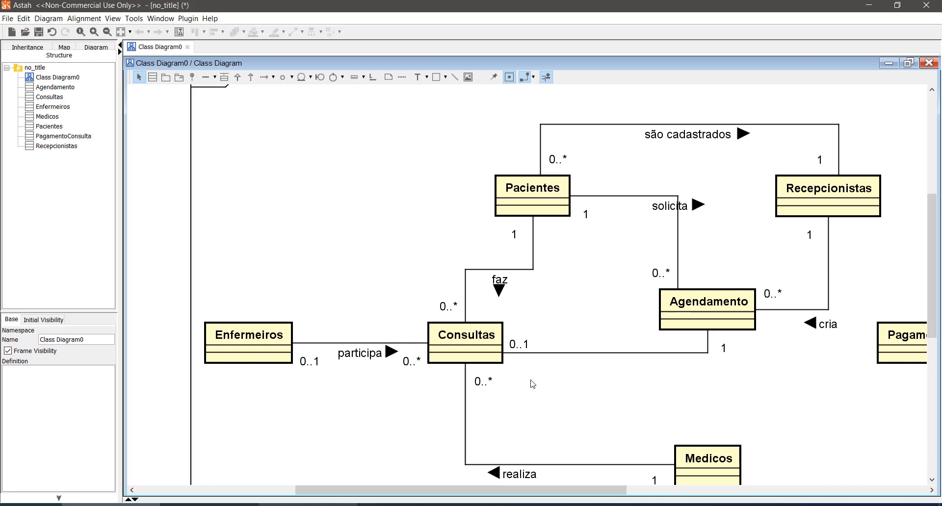
mouse_move(482, 357)
mouse_move(466, 339)
mouse_move(552, 491)
mouse_down()
mouse_move(587, 492)
mouse_move(549, 491)
mouse_up()
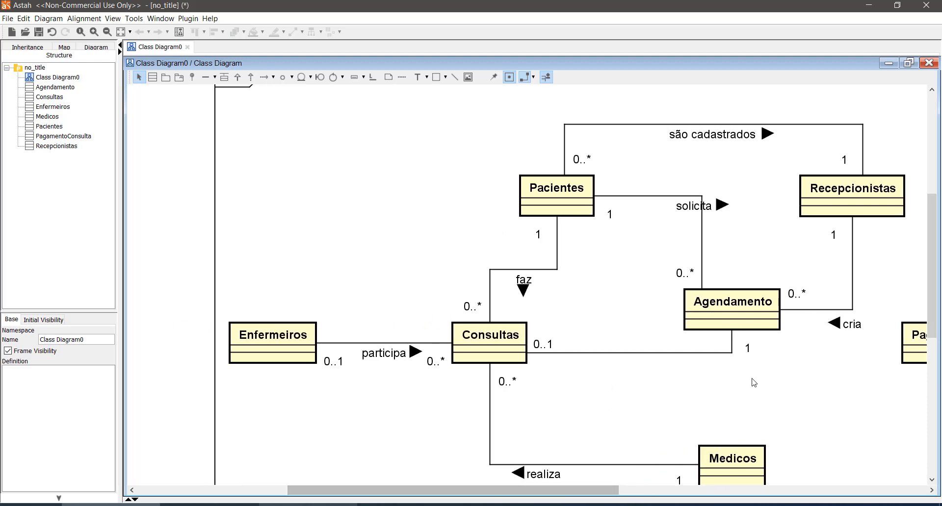
drag(660, 284, 805, 344)
click(800, 400)
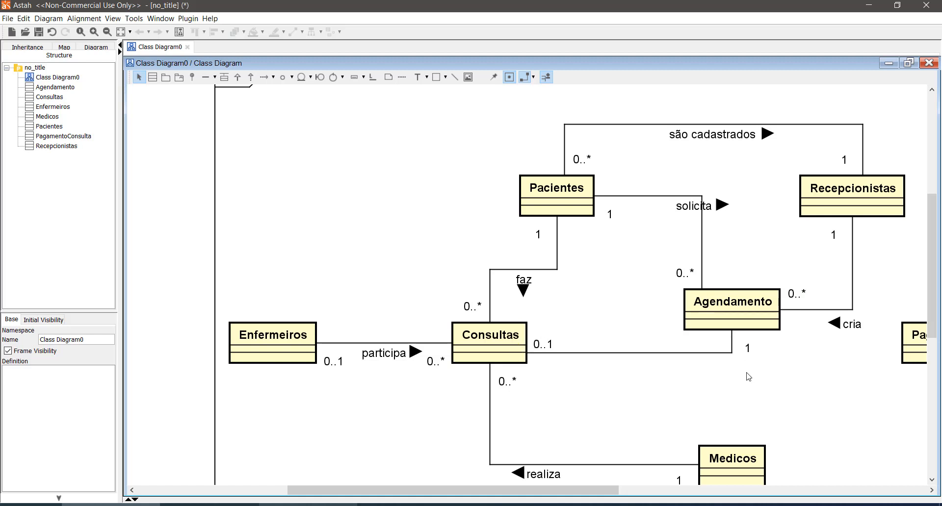
- Move PagamentoConsulta down and slightly left, and draw an association to it from Consultas
drag(565, 492, 623, 497)
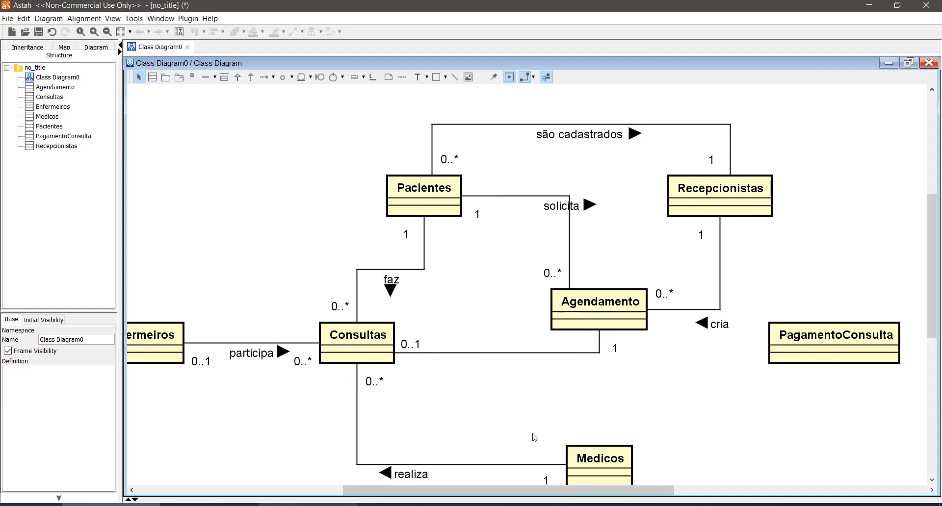
mouse_move(515, 491)
mouse_down()
mouse_move(554, 493)
mouse_move(519, 494)
mouse_up()
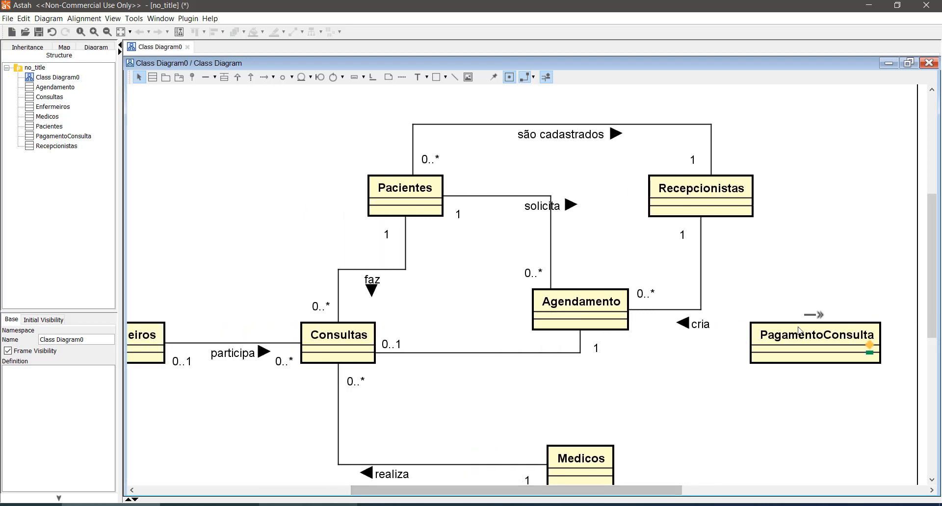
drag(800, 333, 762, 384)
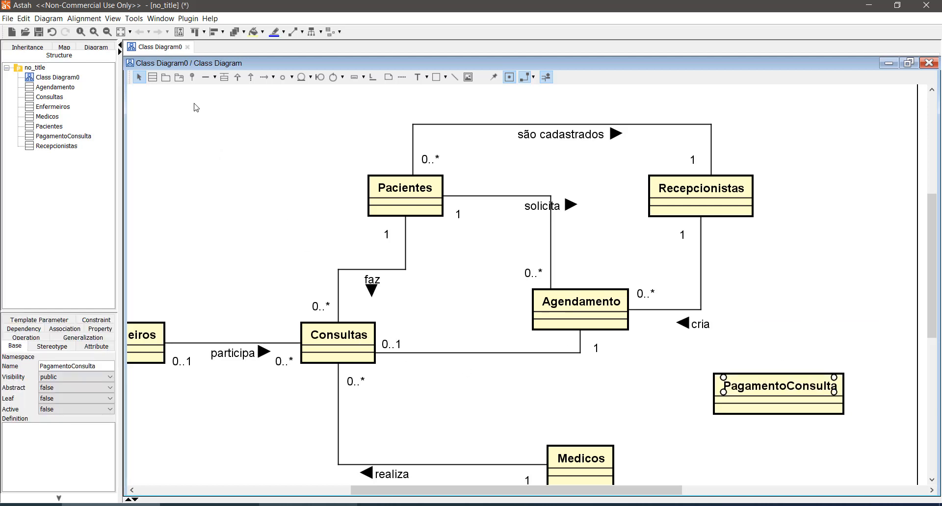
click(206, 77)
click(363, 354)
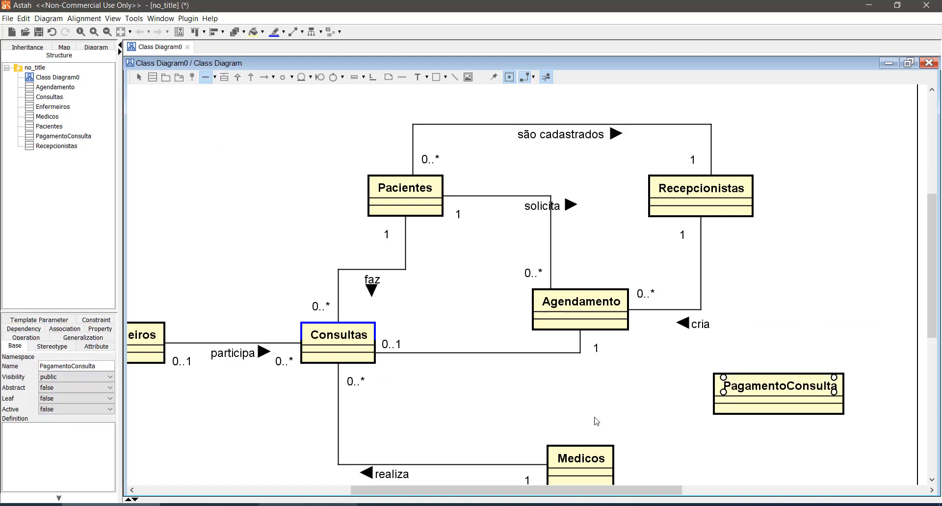
click(785, 393)
- Shift the realiza line left under Consultas and place its 0..* multiplicity to the left of the line
drag(342, 421, 327, 422)
click(360, 399)
drag(359, 396, 303, 411)
click(454, 431)
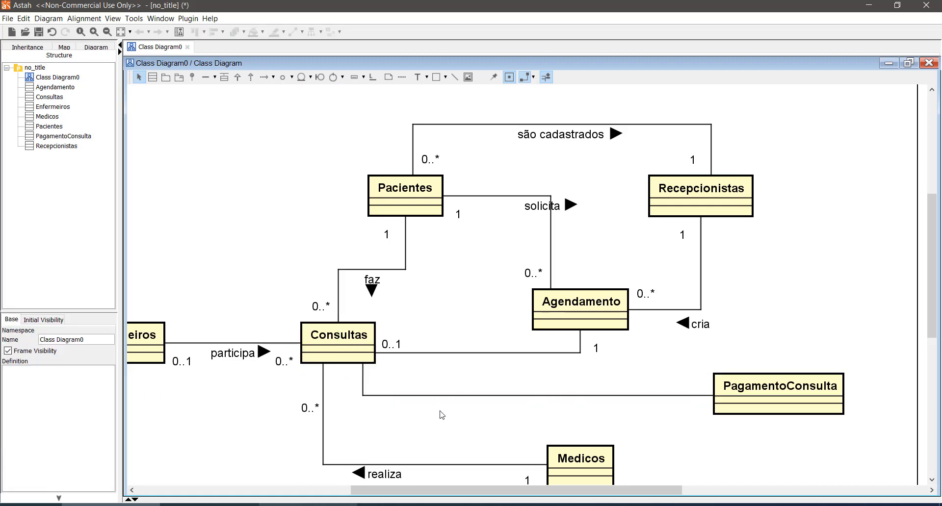
- Set multiplicity 1 at both ends of the Consultas–PagamentoConsulta association and place the Consultas-end label to the right of its line
click(442, 396)
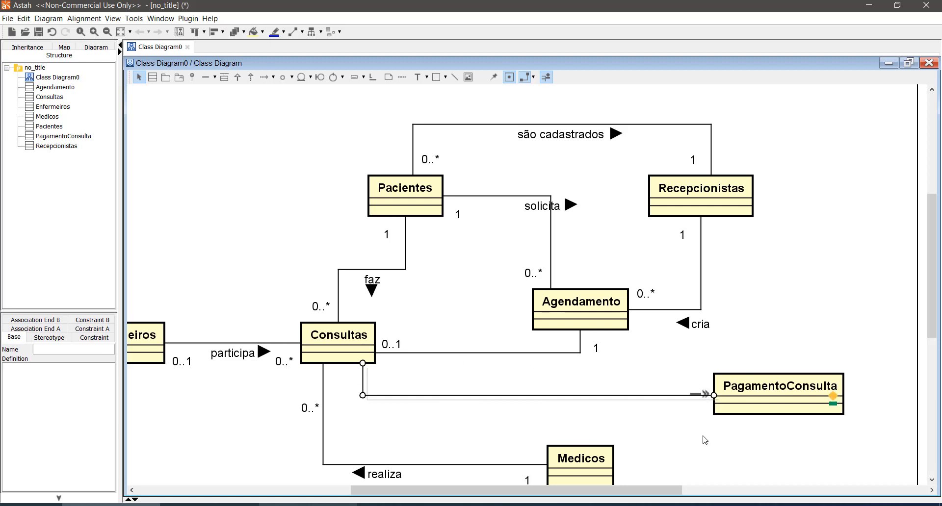
click(682, 421)
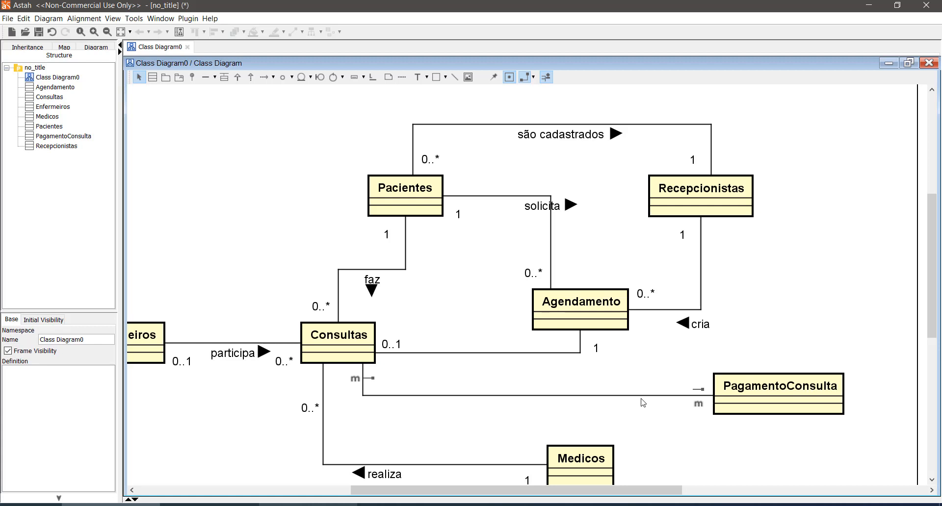
click(699, 406)
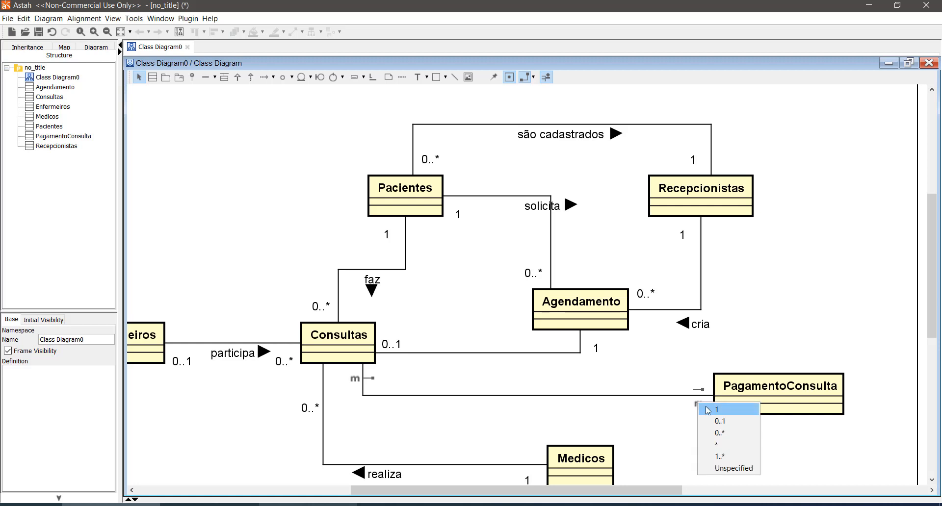
click(702, 443)
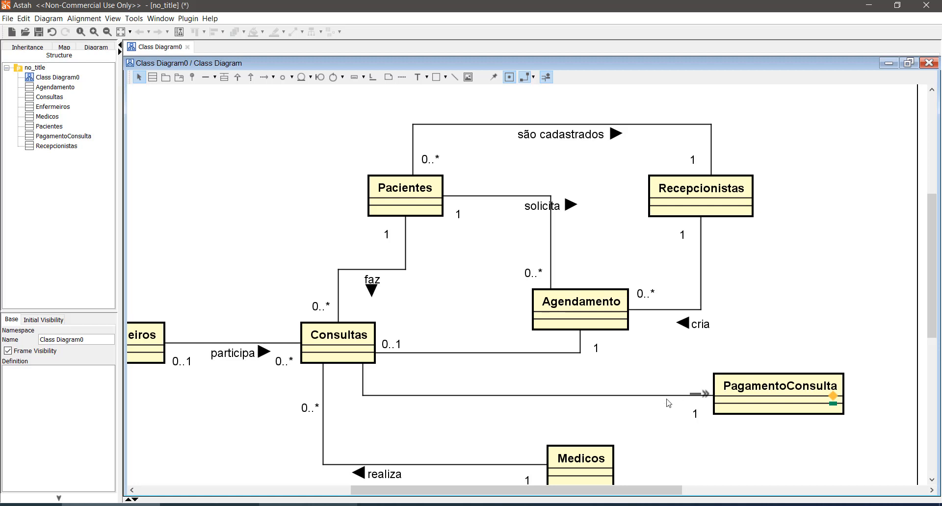
click(359, 381)
click(377, 384)
drag(348, 384, 375, 385)
click(413, 418)
click(695, 415)
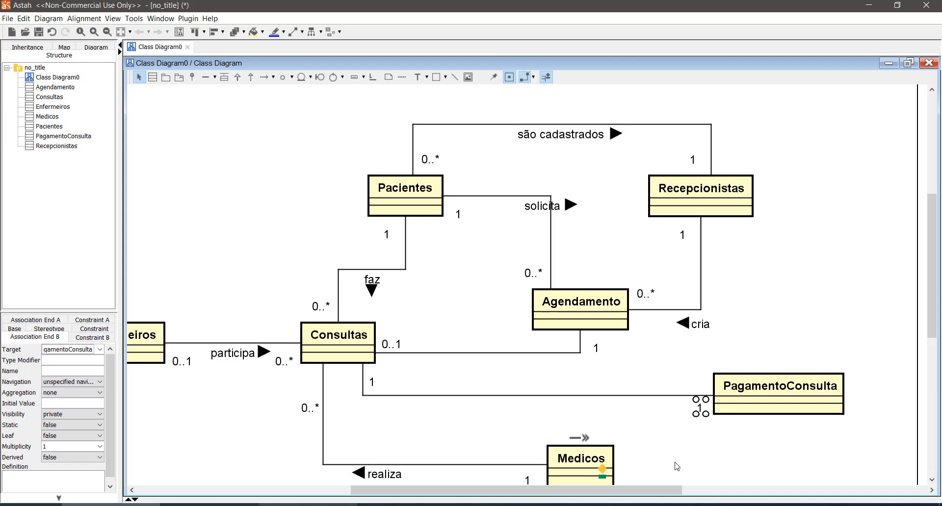
click(707, 435)
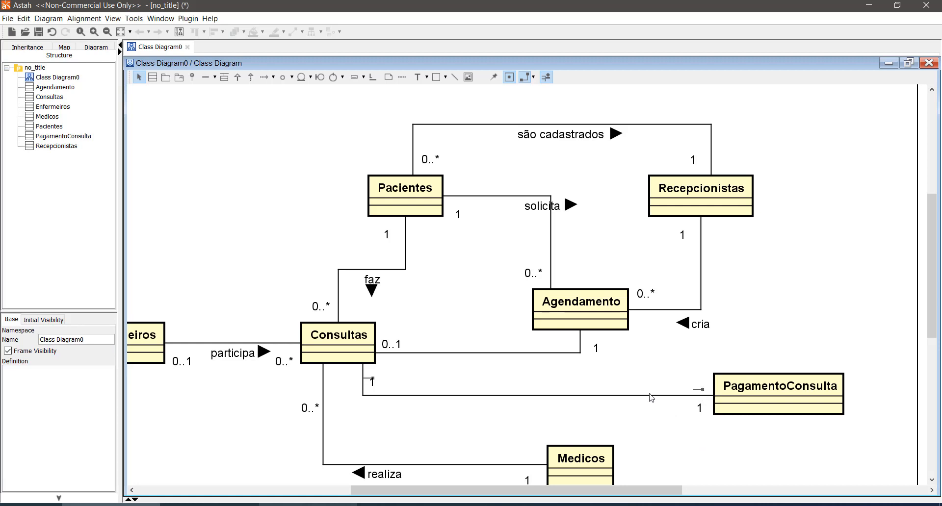
click(577, 310)
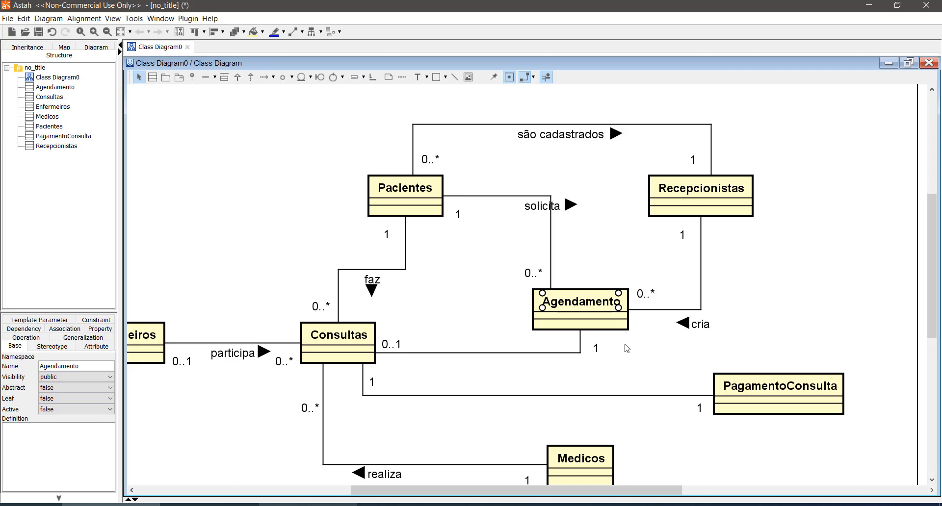
click(631, 360)
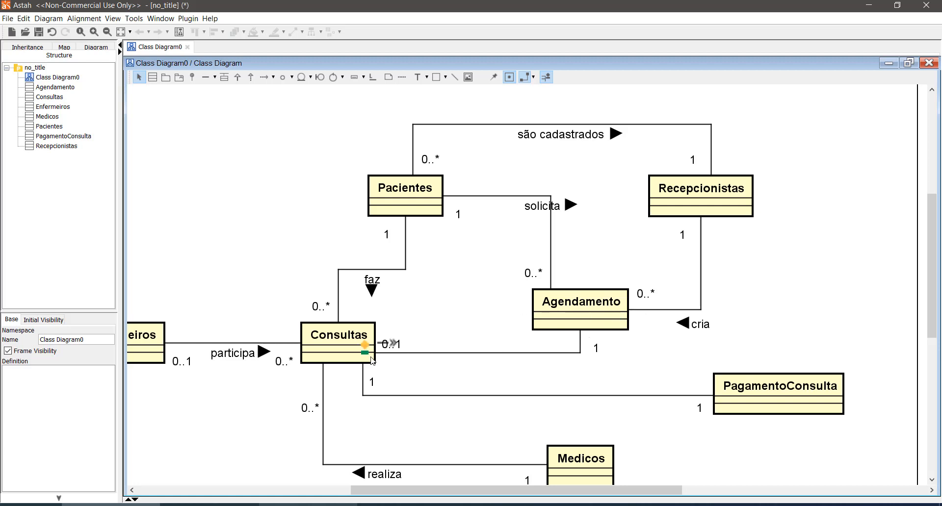
- Remove the PagamentoConsulta class and its association with Consultas from the diagram
click(640, 397)
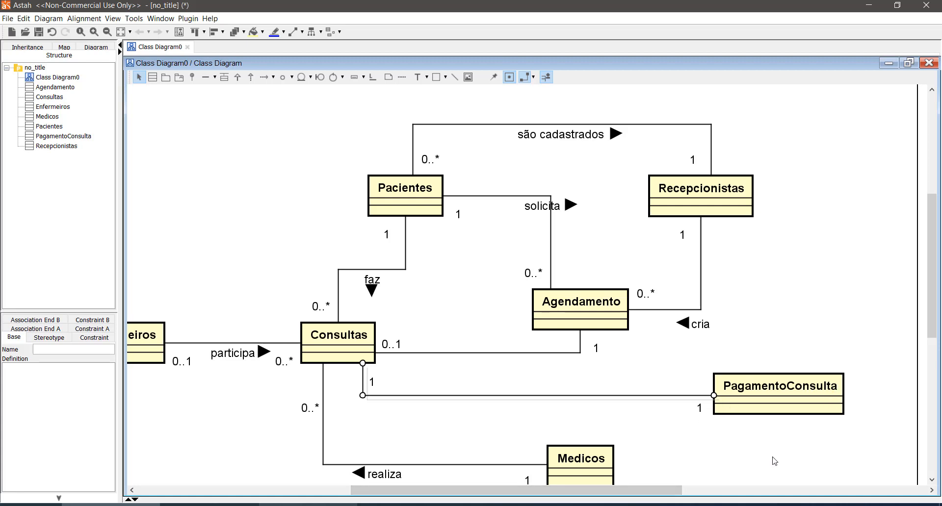
drag(877, 433, 664, 361)
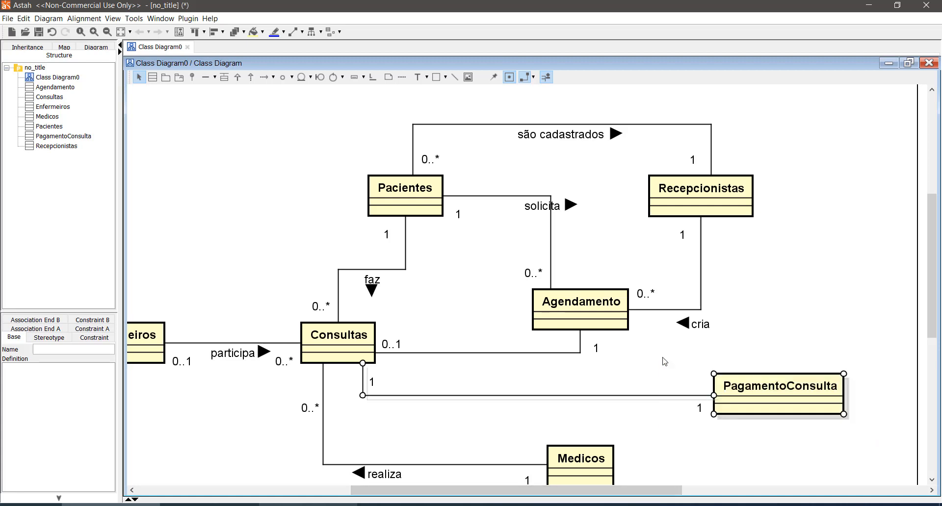
key(Delete)
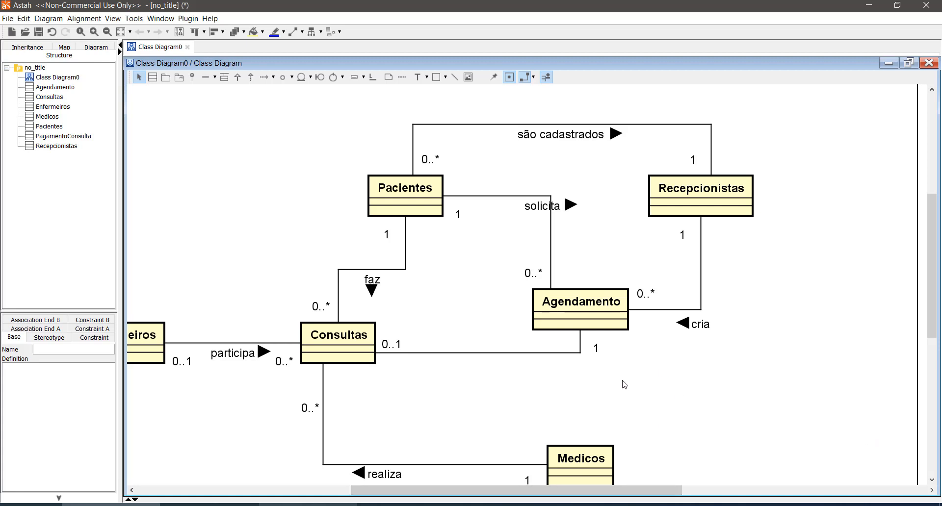
- Review the remaining classes, association names and multiplicities across the clinic diagram, from Enfermeiros to Recepcionistas and down to Medicos
scroll(574, 395, down, 3)
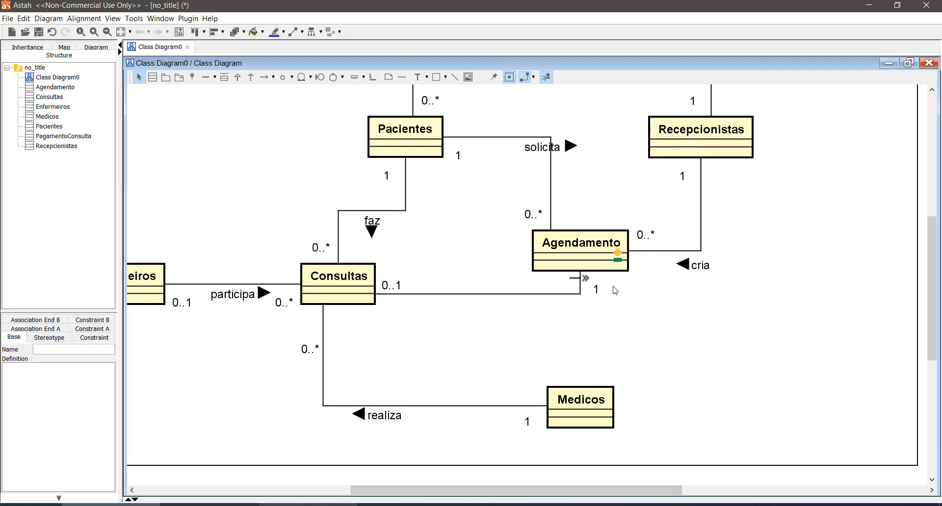
drag(643, 491, 601, 492)
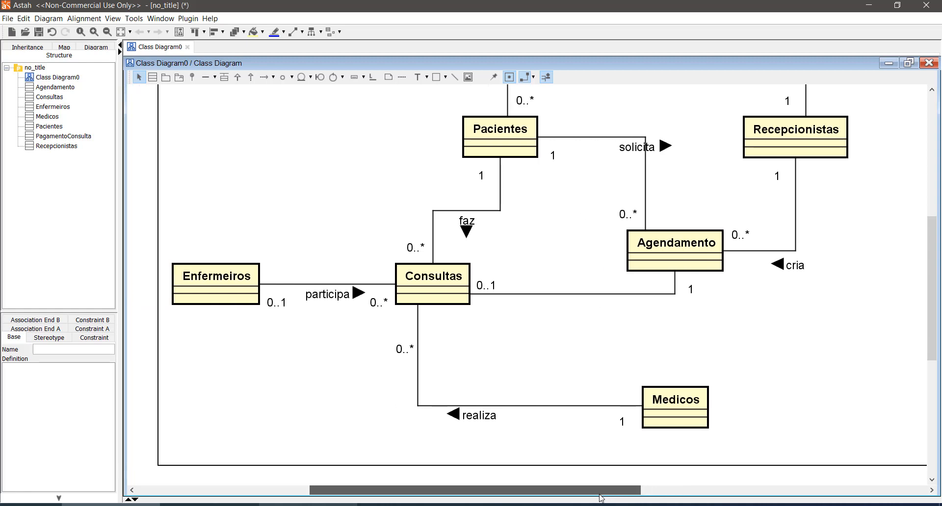
scroll(709, 372, up, 3)
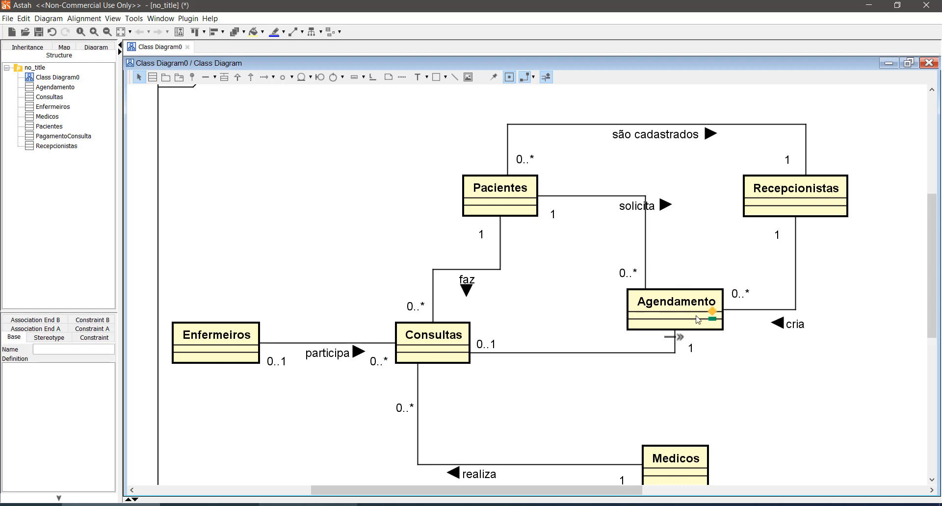
click(712, 317)
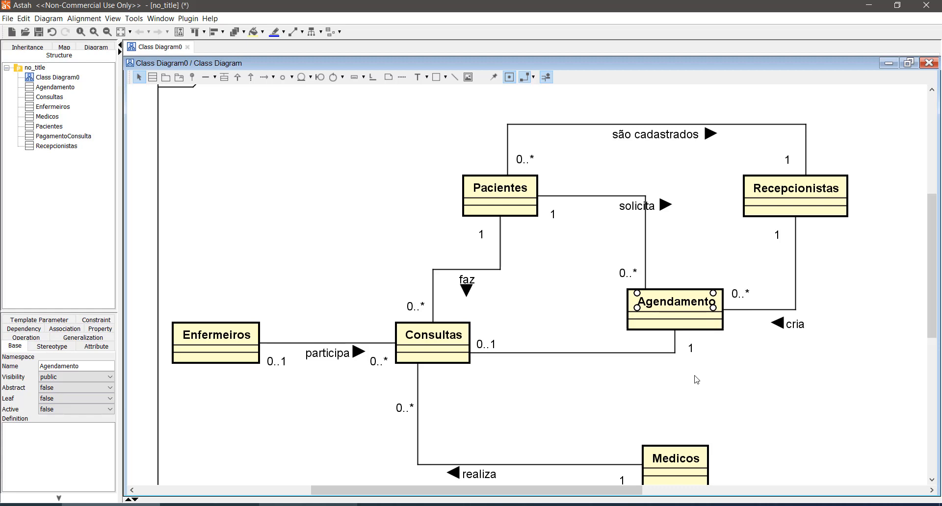
scroll(697, 380, down, 2)
scroll(696, 380, up, 2)
scroll(518, 424, down, 2)
scroll(211, 255, up, 2)
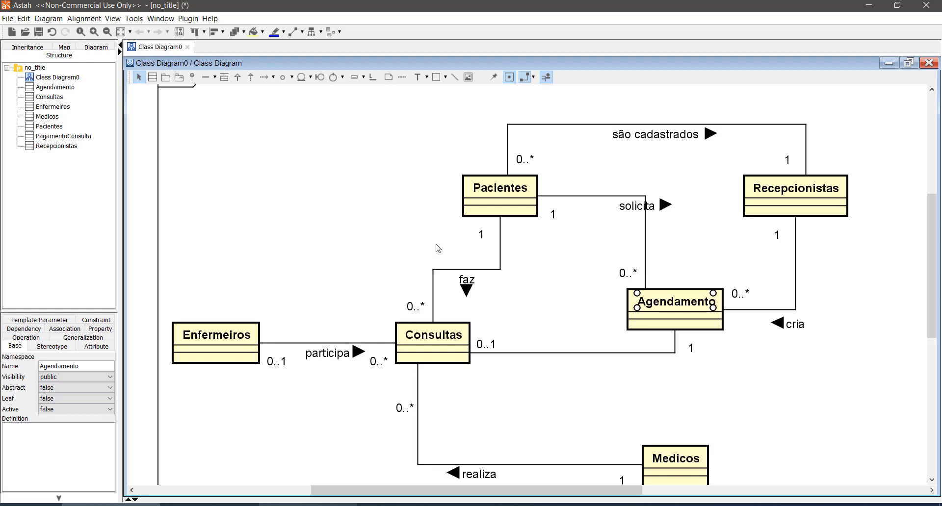
- Add a class named Receitas in the empty area above Enfermeiros
click(152, 77)
click(239, 185)
text(Receitas)
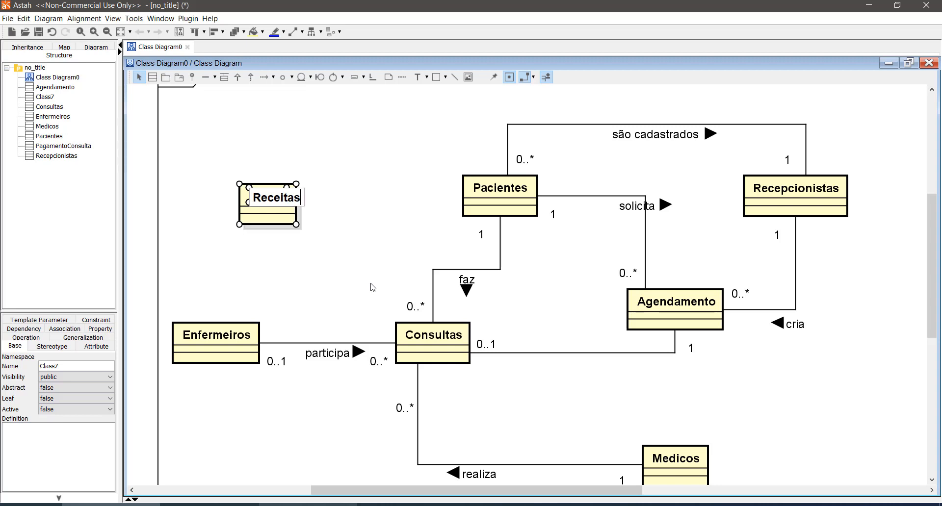
key(Return)
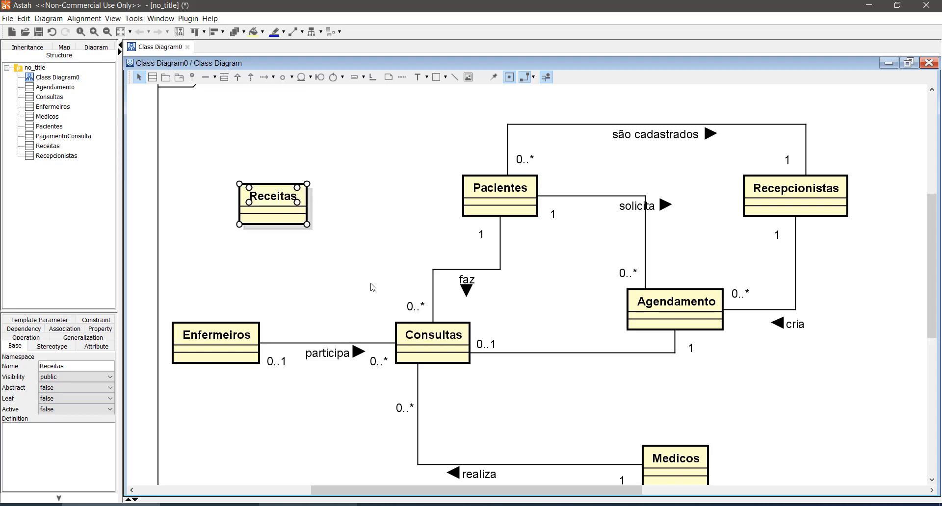
click(381, 240)
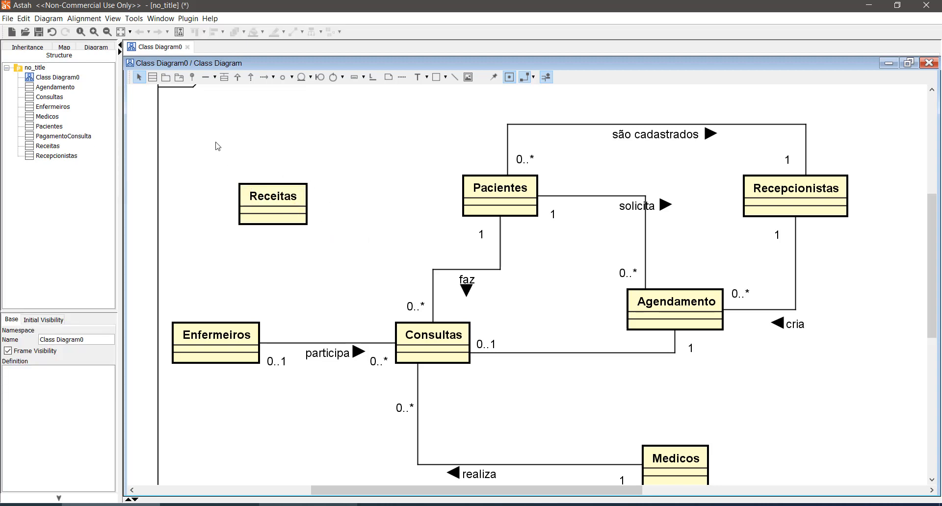
- Associate Consultas with Receitas, routing the line into the top edge of Consultas and shifting the faz line right to make room
click(205, 77)
drag(414, 346, 284, 216)
drag(434, 239, 385, 243)
drag(434, 288, 450, 288)
click(385, 279)
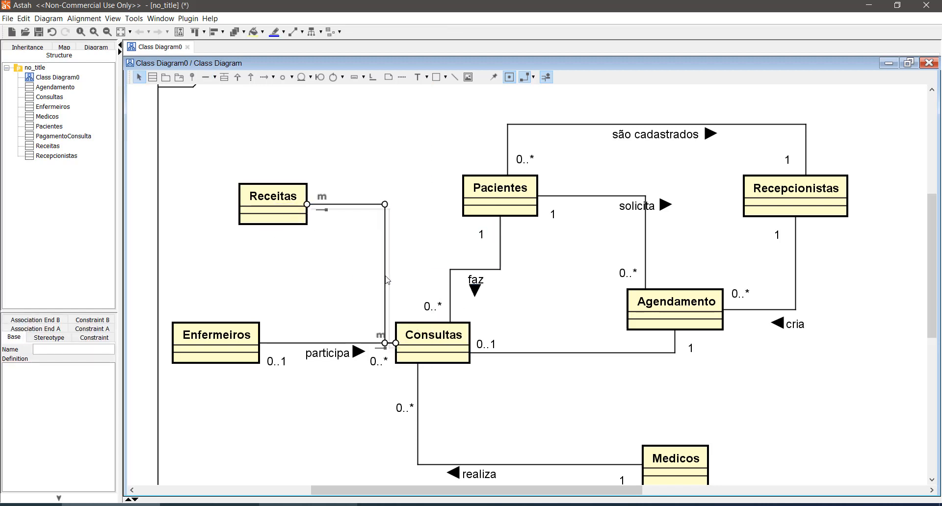
drag(385, 279, 408, 278)
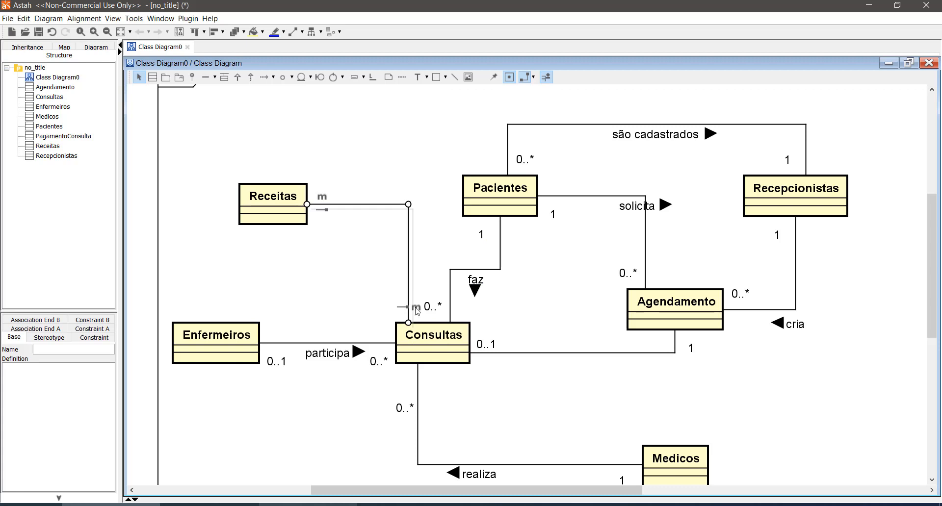
- Set multiplicity 0..* at the Receitas end and 1 at the Consultas end, placing the 1 to the left of the line
click(324, 201)
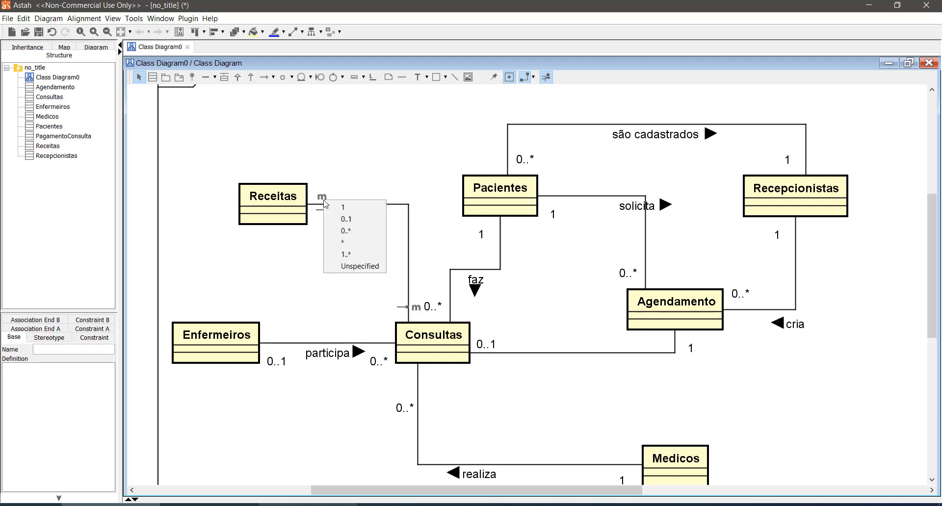
click(354, 236)
click(354, 136)
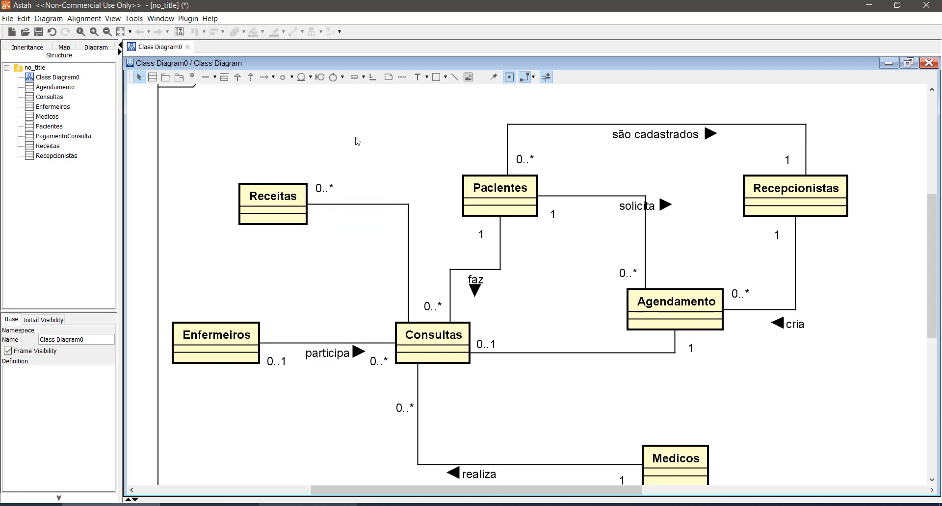
click(416, 307)
click(417, 310)
drag(416, 308, 396, 303)
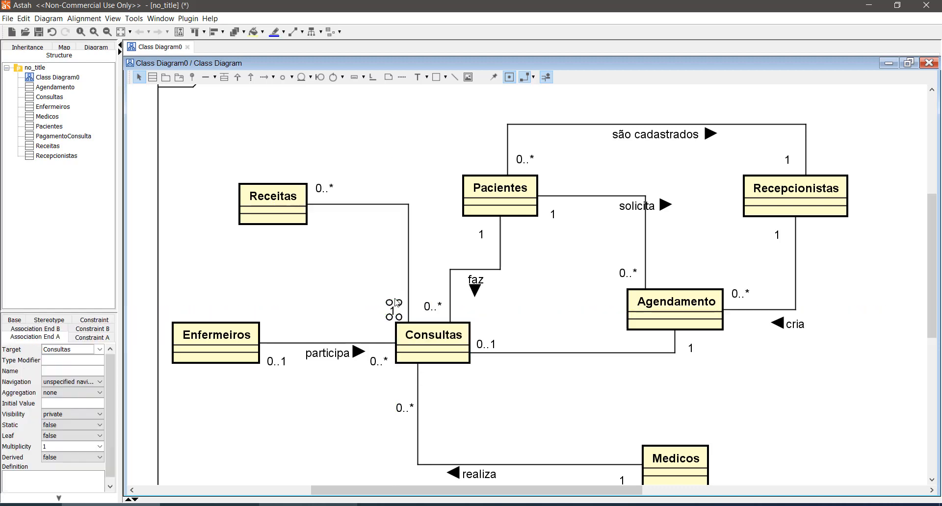
click(318, 296)
- Review the clinic diagram's classes and associations, checking Recepcionistas, Enfermeiros, Medicos and Pacientes in turn
scroll(428, 349, down, 2)
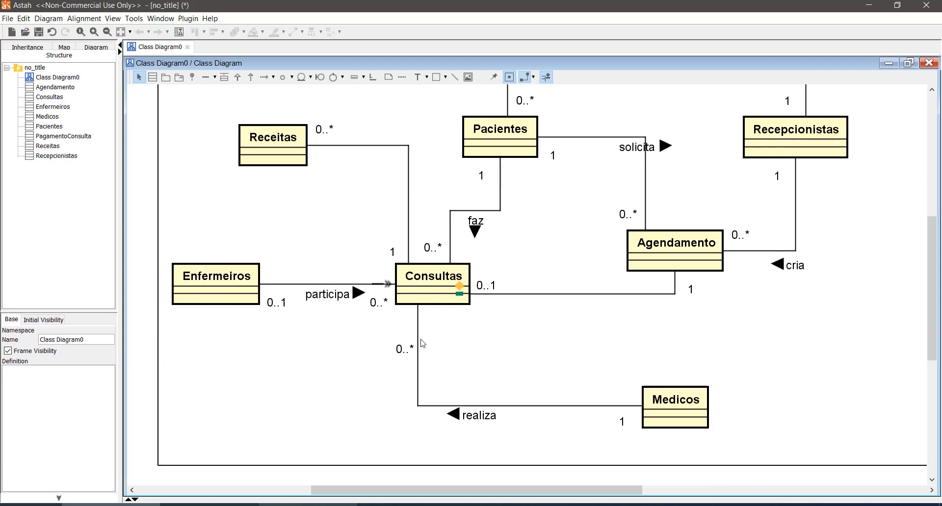
scroll(426, 346, up, 1)
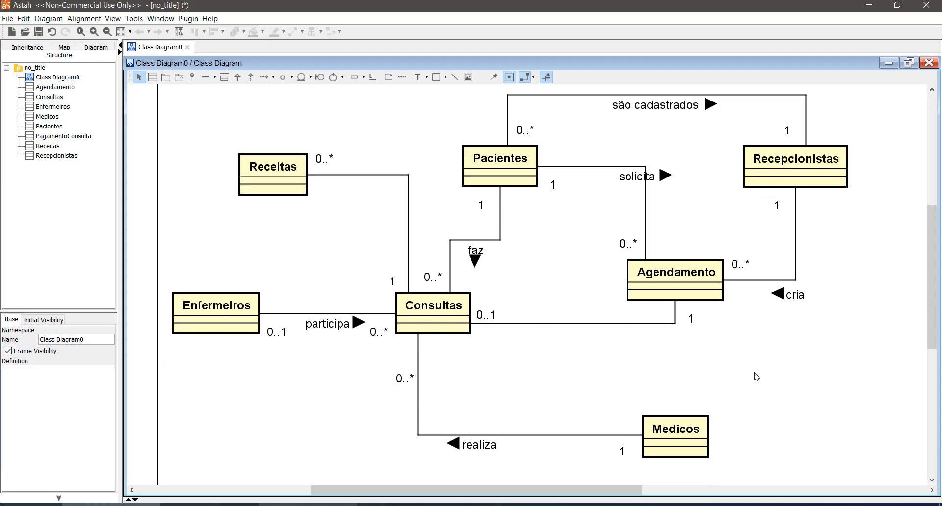
scroll(755, 376, up, 1)
scroll(754, 376, down, 1)
scroll(757, 377, up, 1)
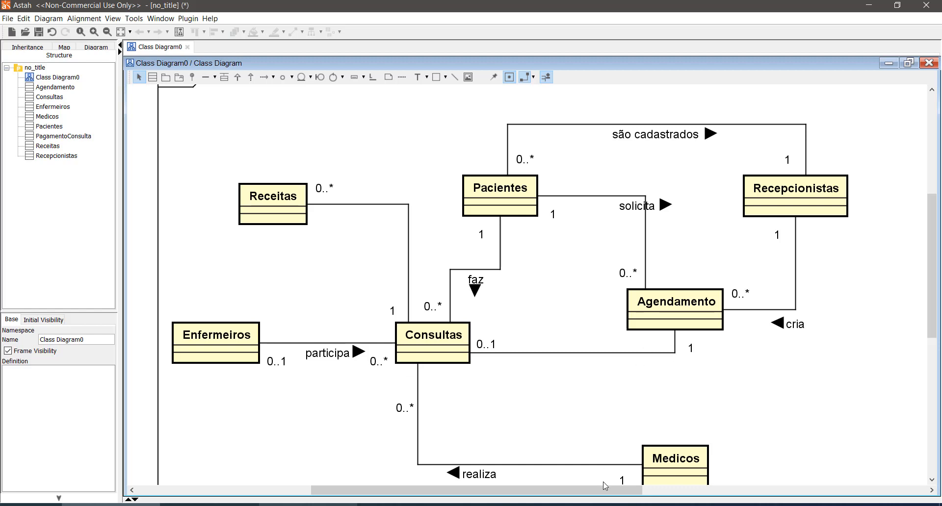
drag(607, 490, 661, 493)
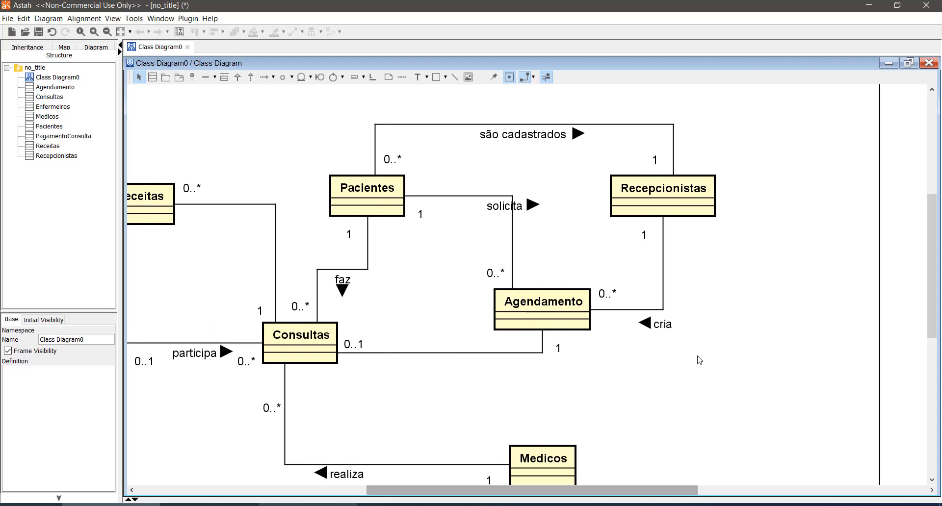
scroll(699, 360, up, 3)
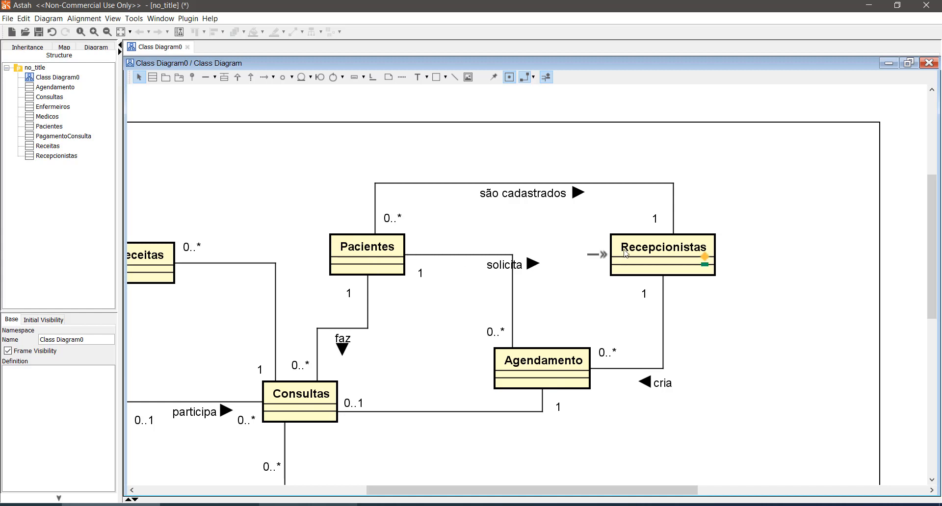
drag(598, 218, 766, 294)
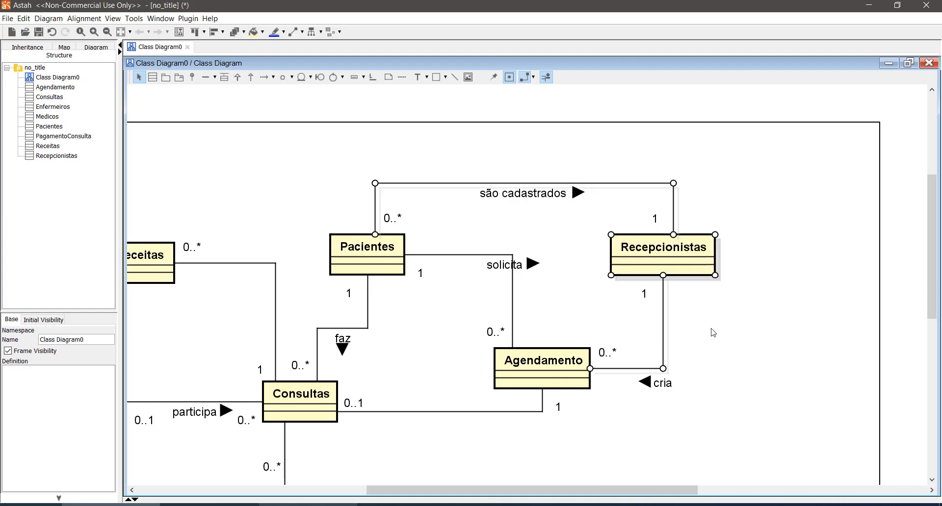
drag(695, 492, 626, 490)
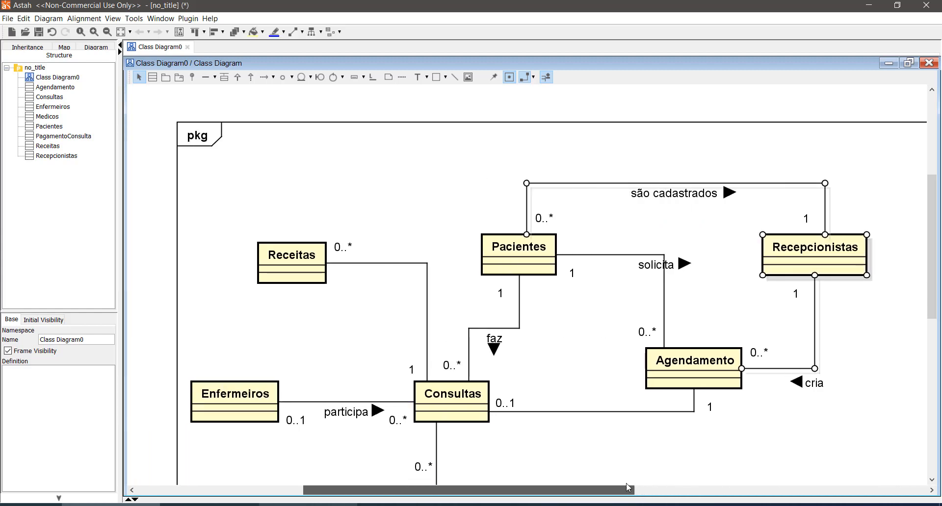
drag(218, 360, 247, 434)
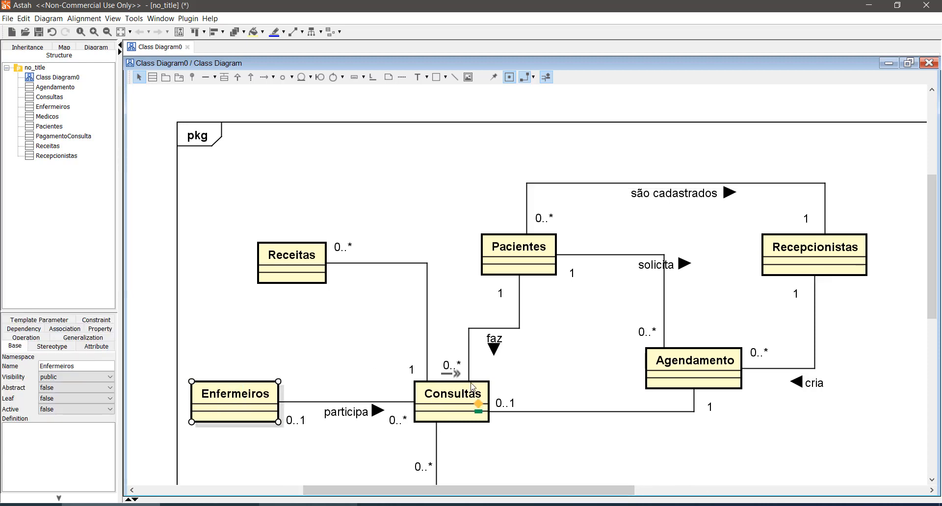
scroll(471, 385, down, 3)
drag(629, 360, 741, 443)
scroll(593, 372, up, 4)
drag(468, 219, 588, 319)
click(588, 319)
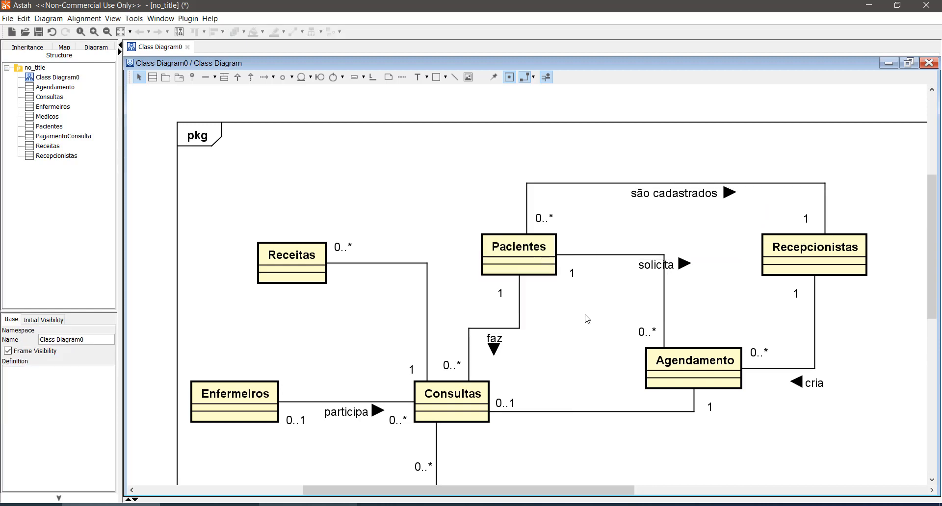
- Add the attributes nome and dataCadastro to the Pacientes class, keeping the default int type
click(545, 256)
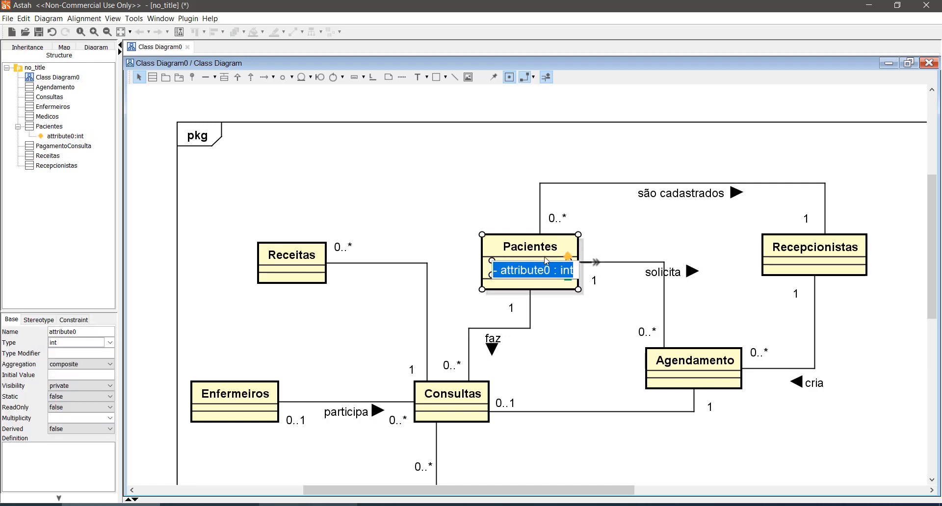
text(nome)
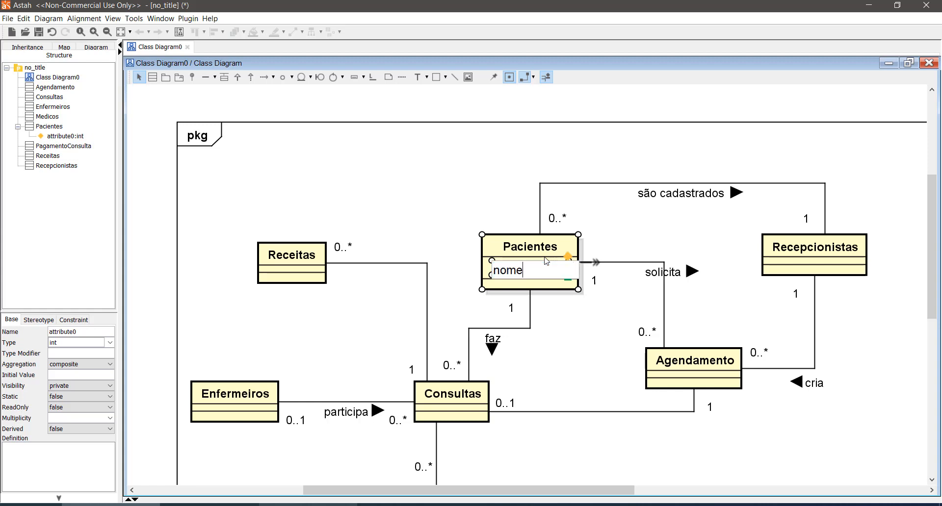
key(Return)
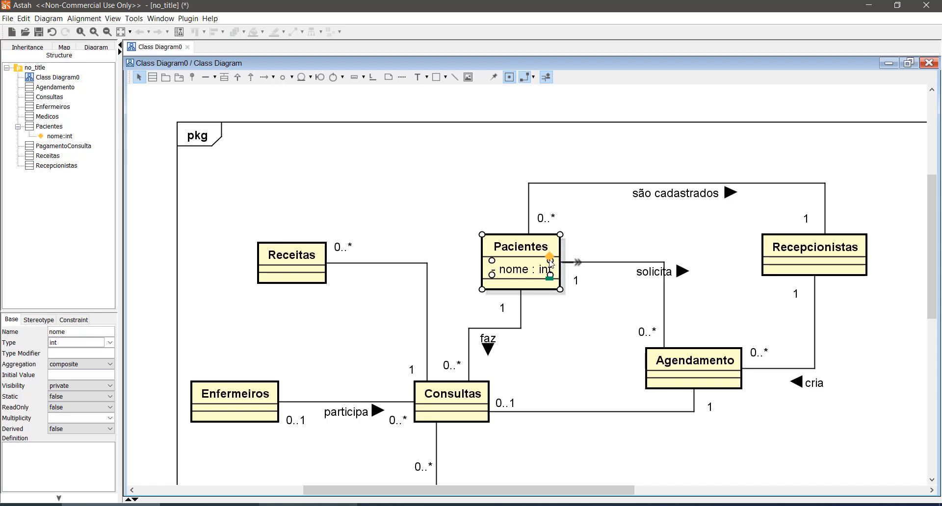
click(550, 257)
text(da)
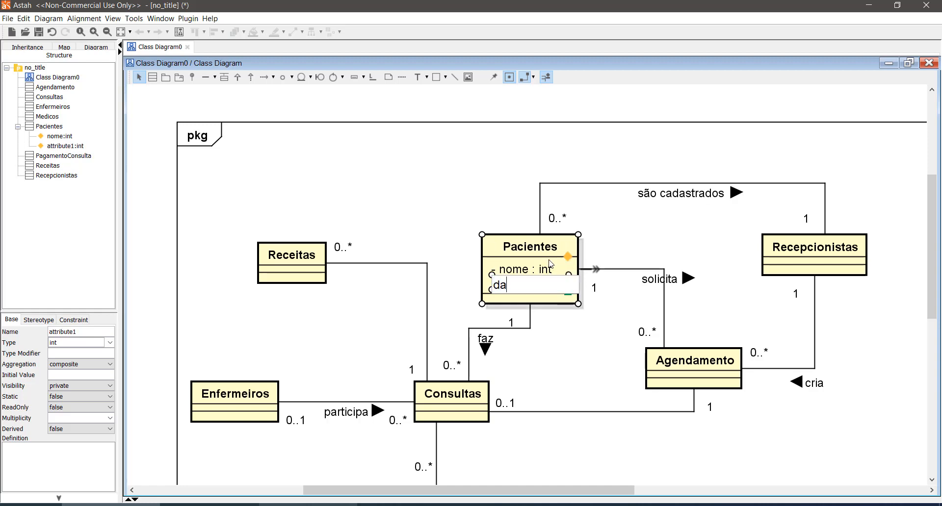
text(taCadastro)
key(Return)
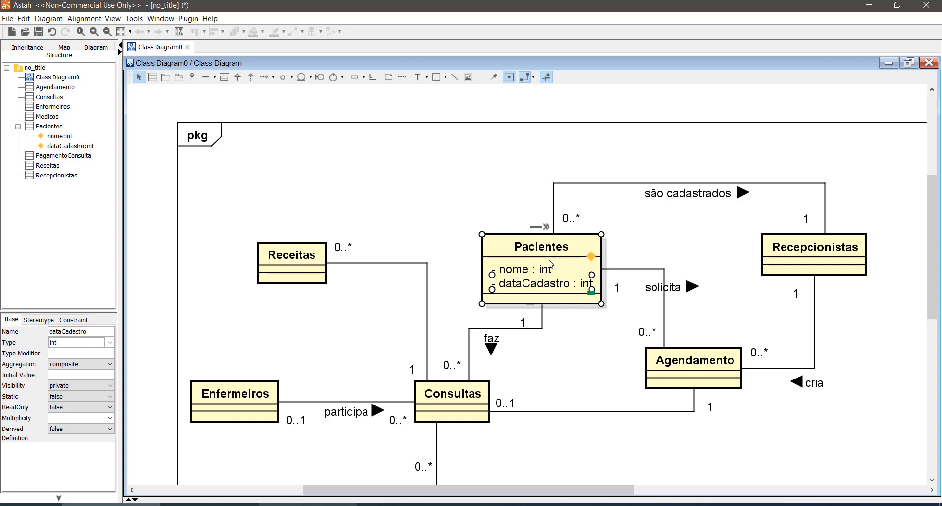
- Add the attributes sobrenome and dataNascimento to the Pacientes class and nudge the class slightly upward
click(592, 257)
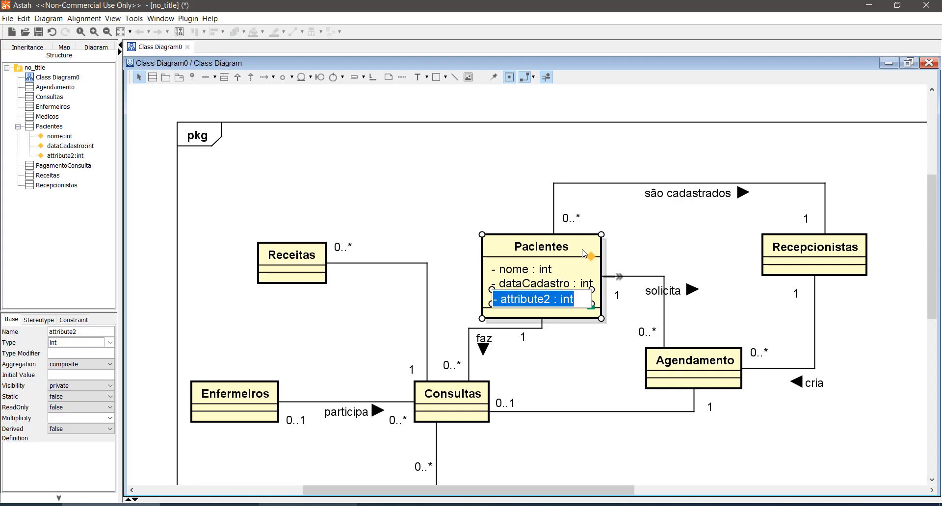
text(sobrenome)
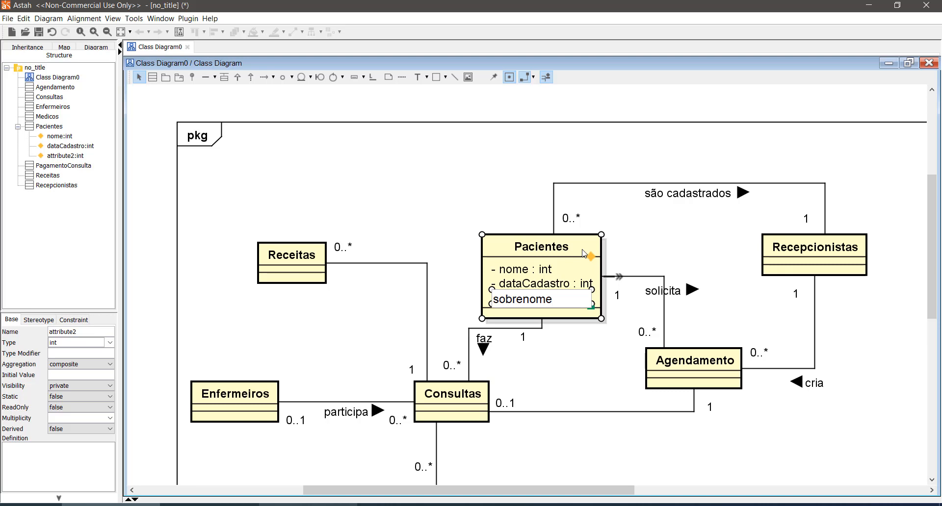
key(Return)
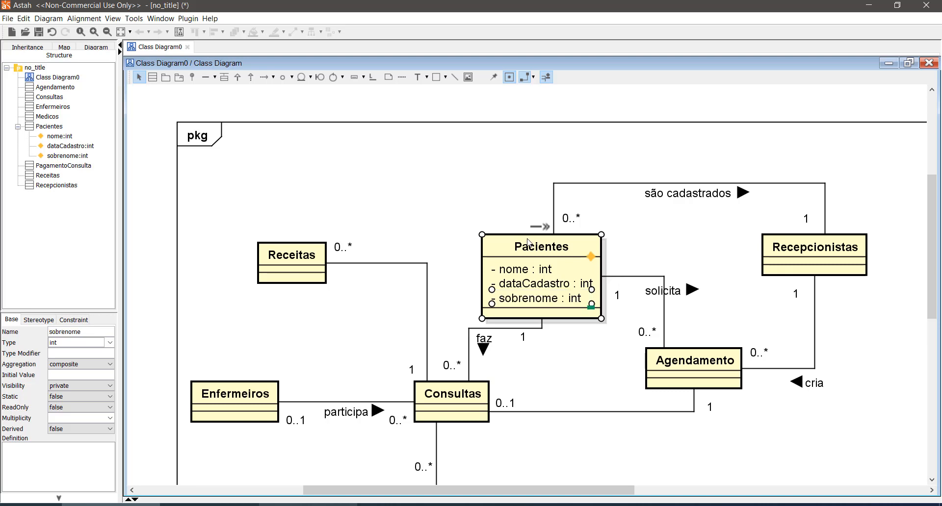
drag(522, 242, 516, 226)
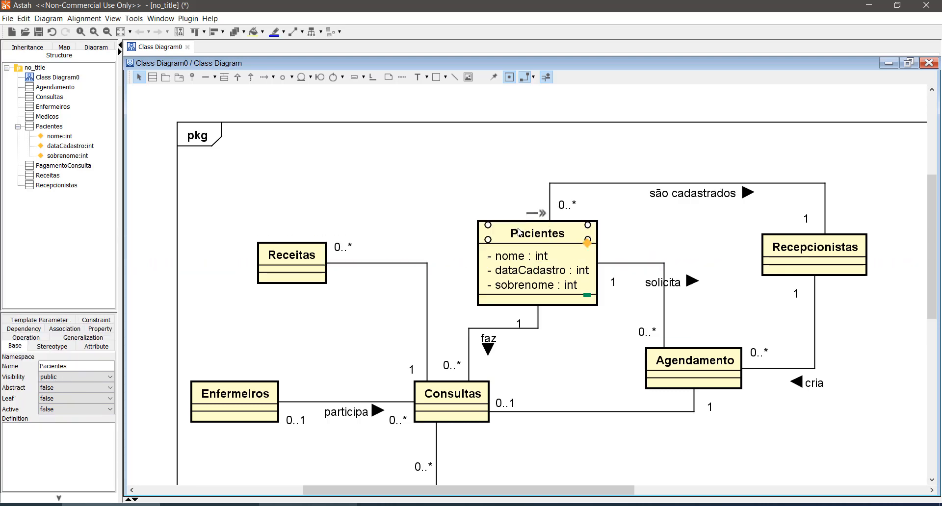
click(587, 244)
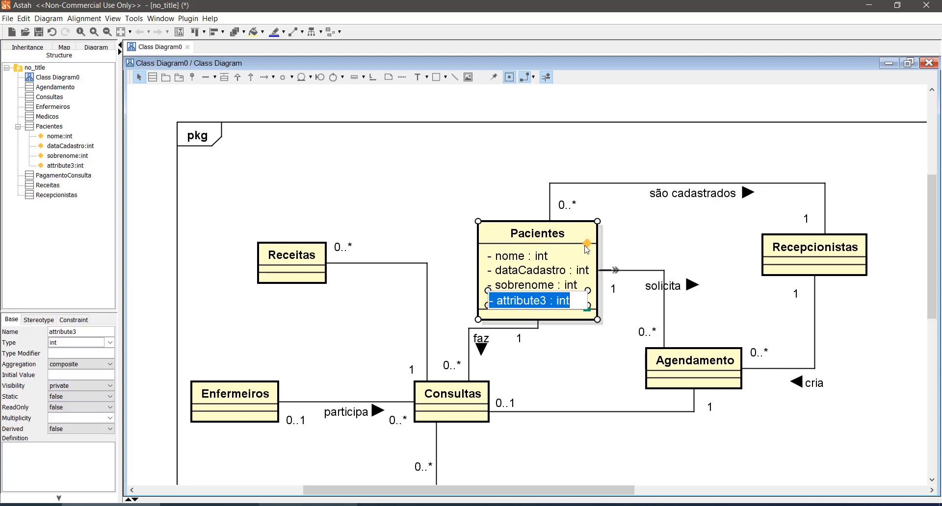
text(dat)
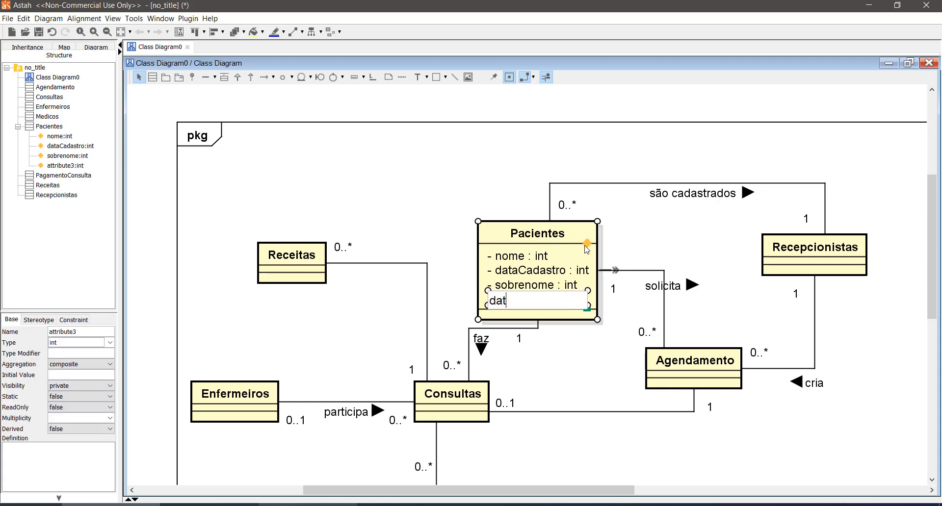
text(aNascimento)
key(Return)
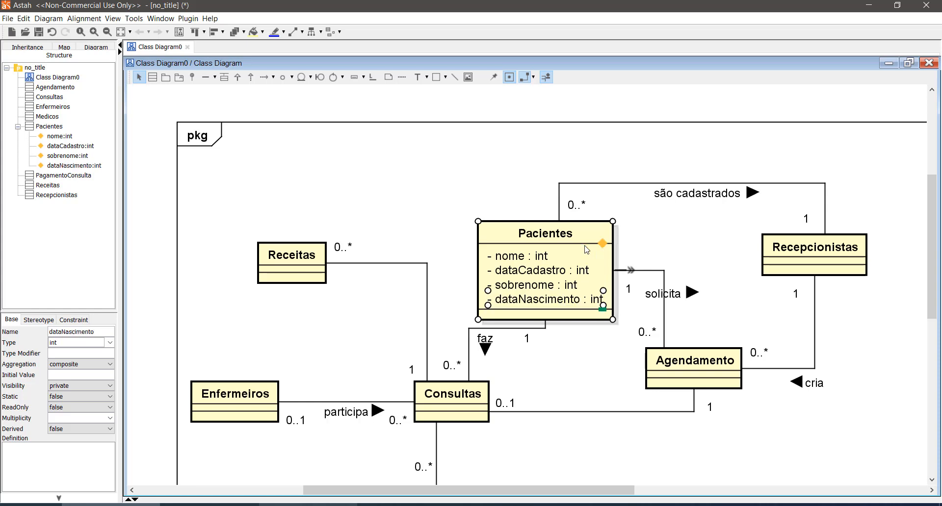
- Move the enlarged Pacientes class further up to leave more room for the faz association below it
drag(576, 227, 540, 200)
click(637, 226)
click(628, 214)
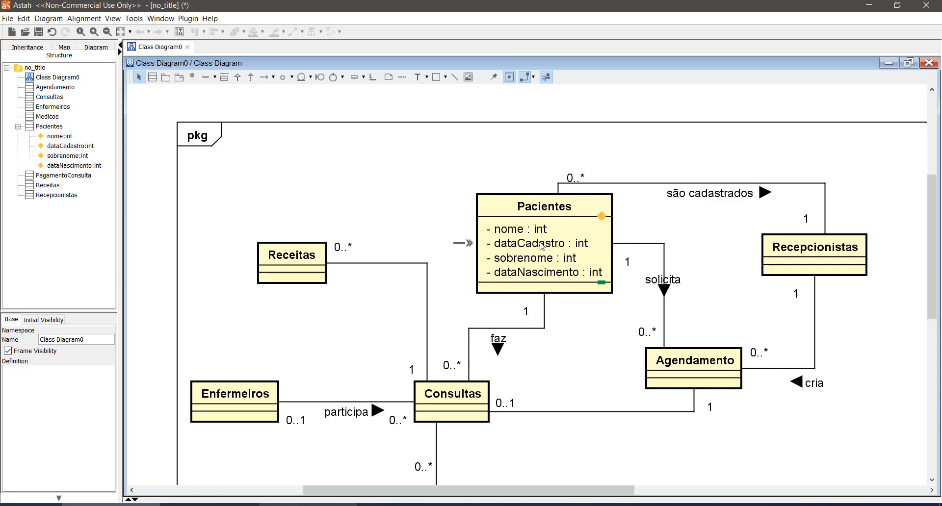
- Examine the nome, sobrenome and dataNascimento attributes of Pacientes alongside the other classes in the diagram
click(516, 235)
click(510, 260)
click(510, 260)
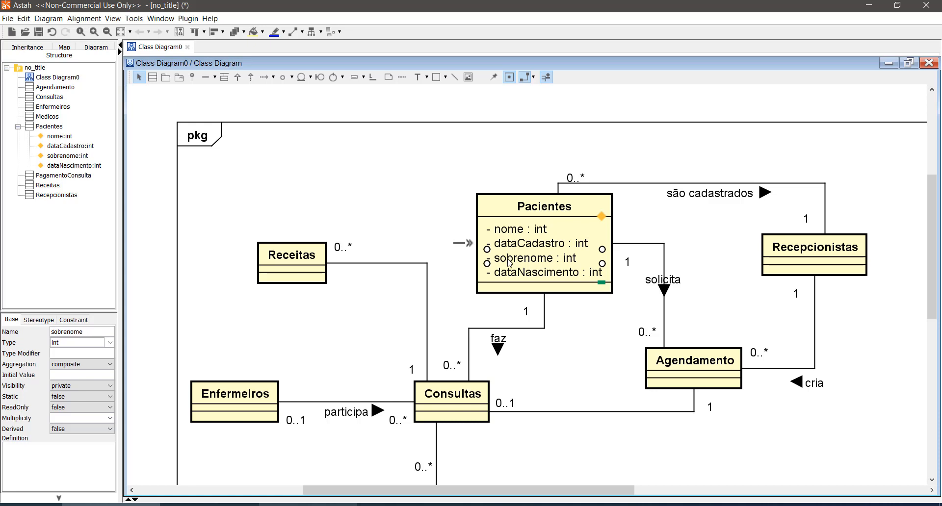
click(514, 274)
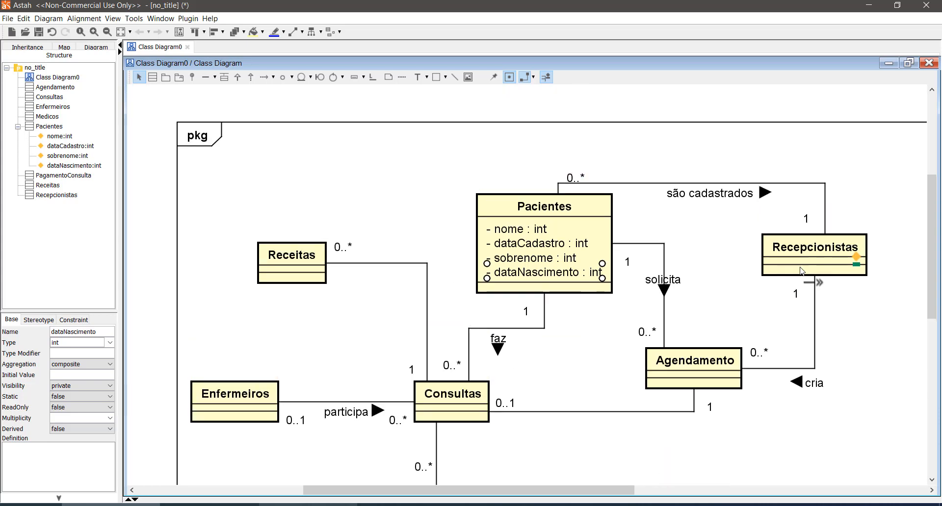
click(524, 234)
scroll(622, 361, down, 3)
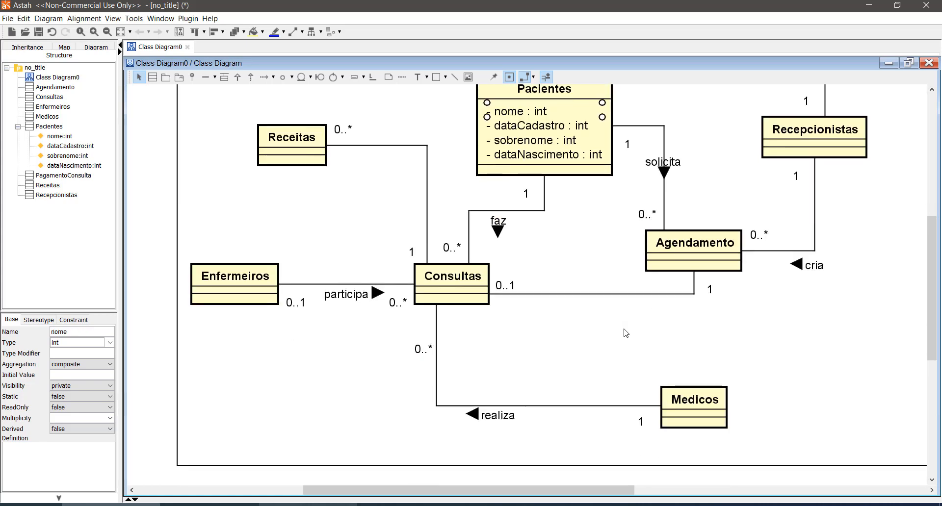
scroll(662, 382, up, 1)
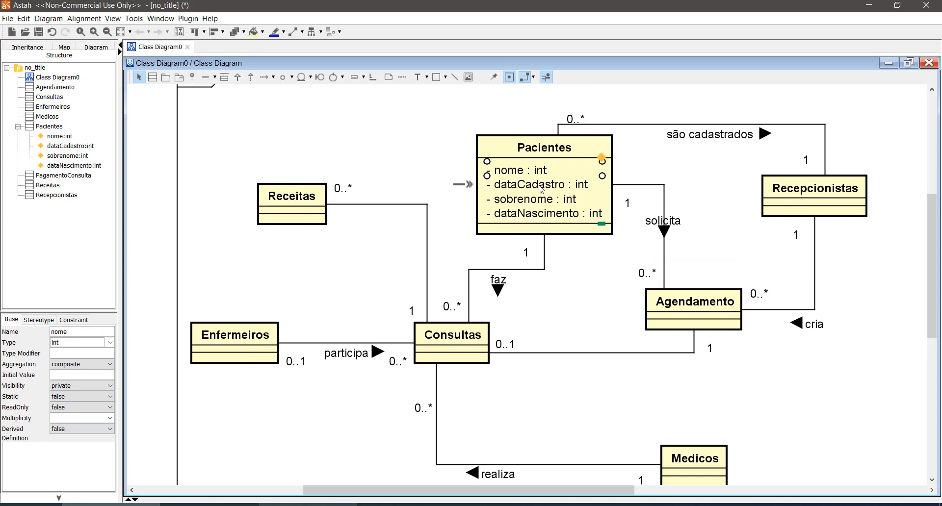
click(529, 205)
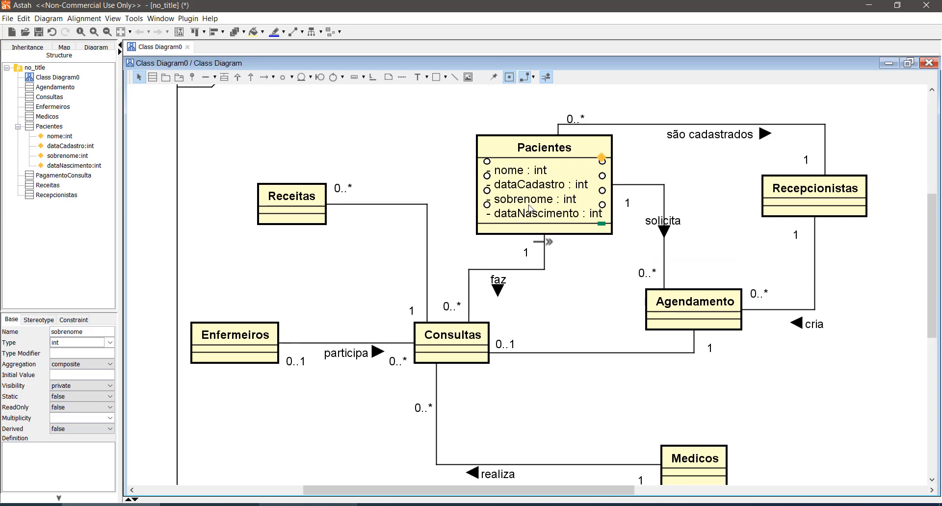
- Paste the copied attributes nome, dataCadastro and sobrenome into the Recepcionistas, Medicos and Enfermeiros classes
click(814, 200)
key(ctrl+v)
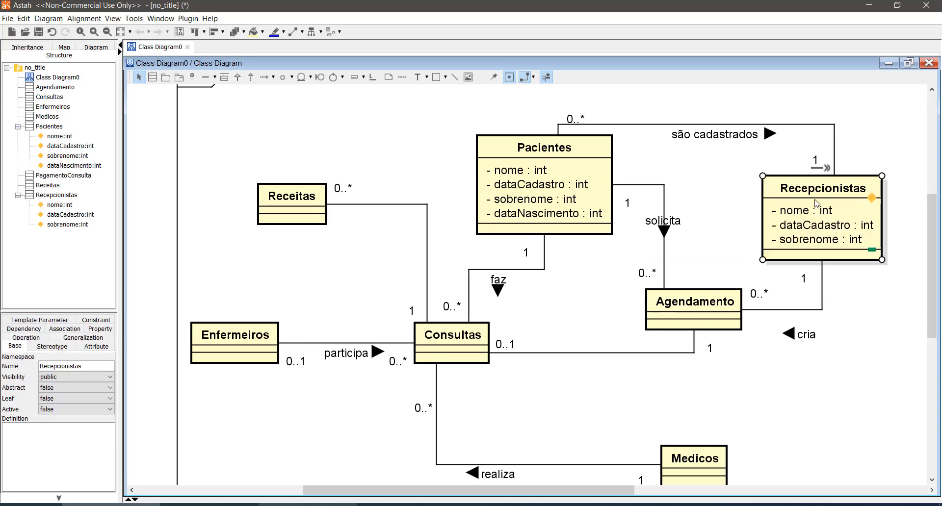
click(668, 463)
key(ctrl+v)
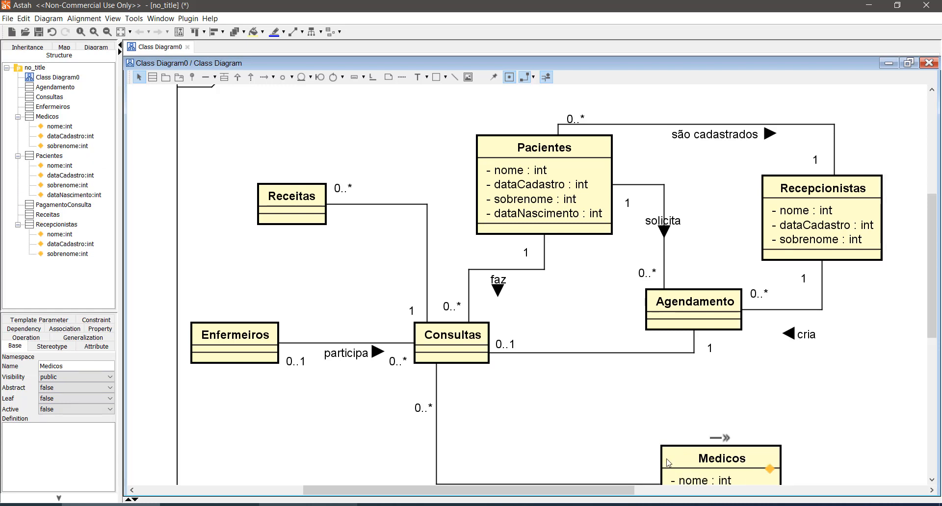
click(267, 346)
key(ctrl+v)
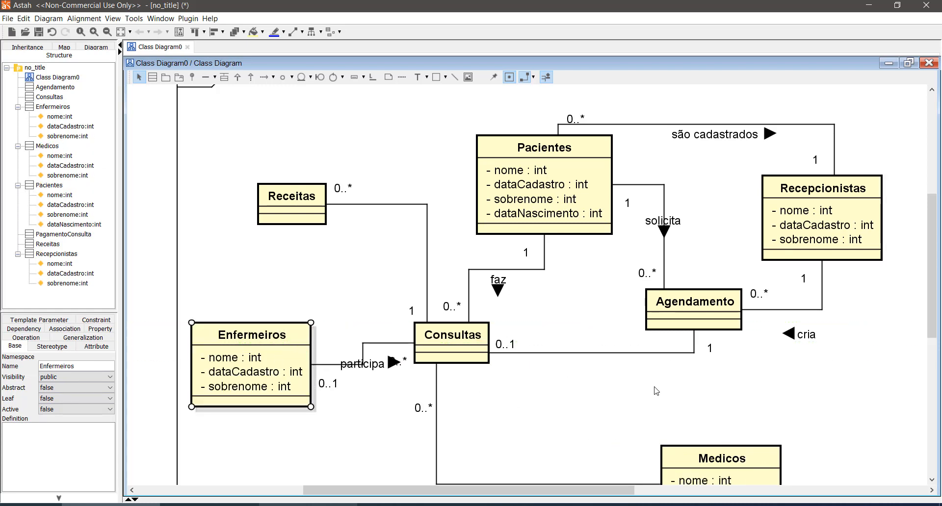
click(818, 417)
- Move the Enfermeiros class slightly left and up, away from Consultas, to give the participa association more room
scroll(803, 402, down, 3)
scroll(799, 404, up, 1)
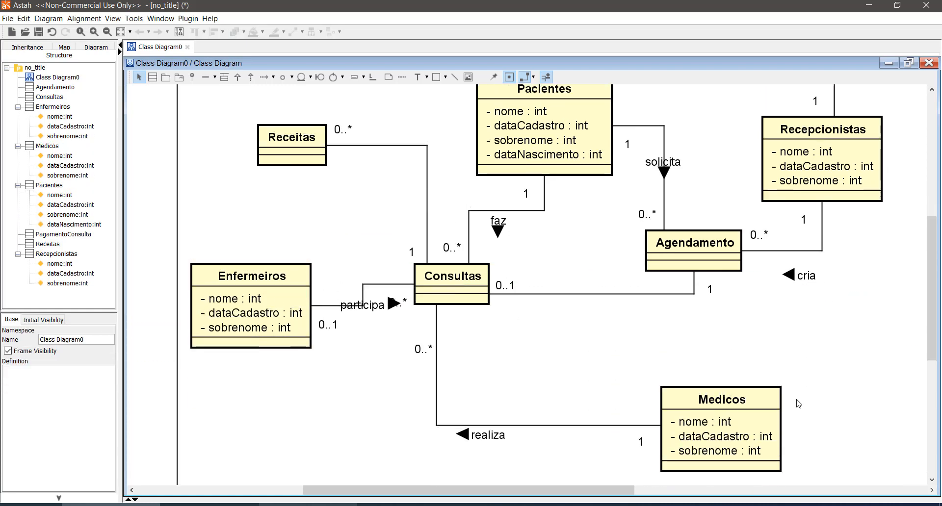
scroll(798, 403, up, 1)
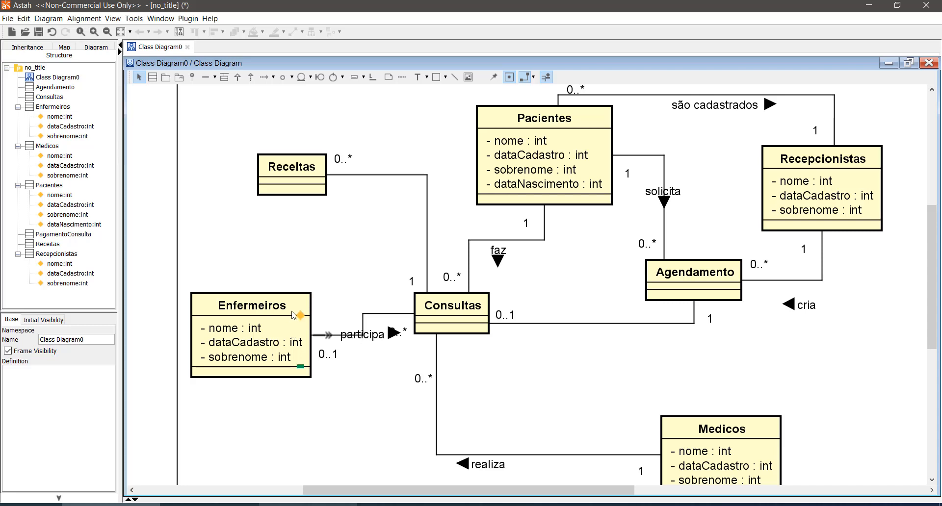
drag(297, 310, 271, 296)
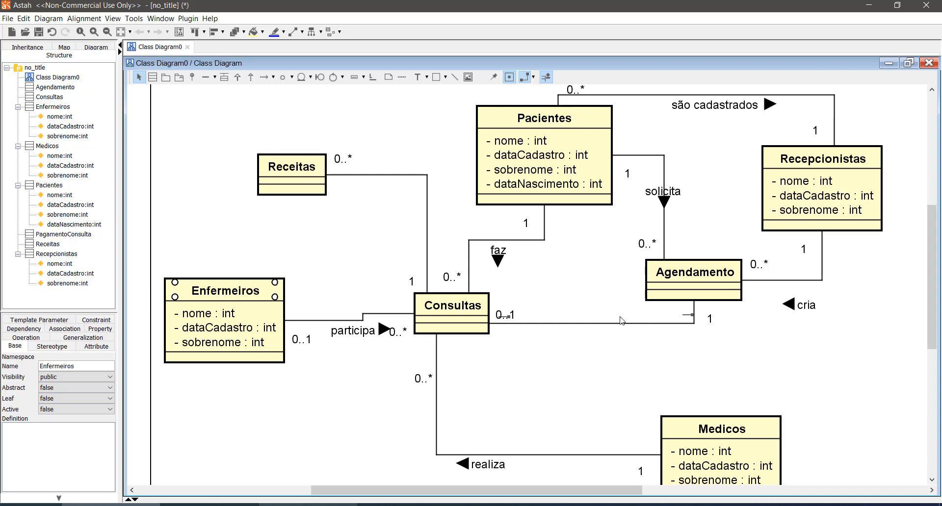
- Add the attribute especialidade to the Medicos class, keeping the default int type
scroll(645, 330, down, 2)
click(769, 381)
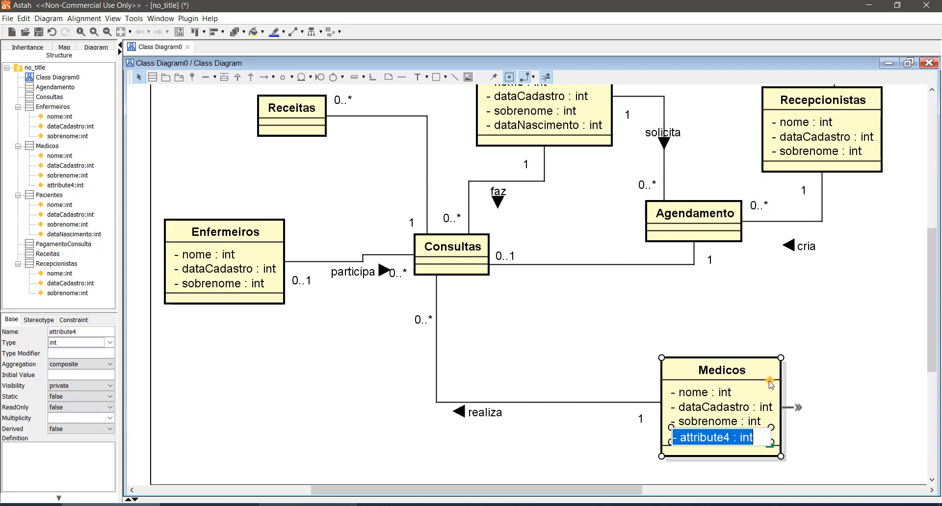
text(espec)
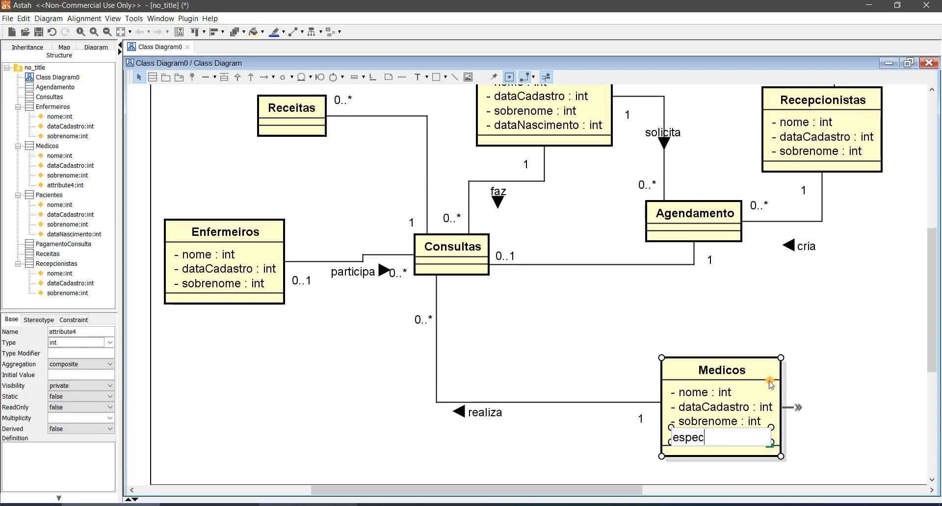
text(ialidade)
key(Return)
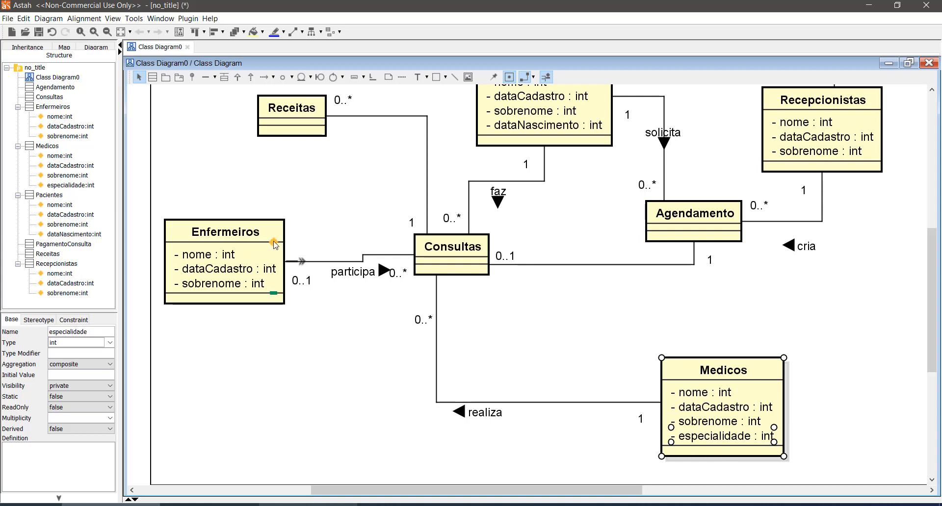
- Add the attribute CRM to the Medicos class below especialidade, keeping the default int type
scroll(808, 346, up, 3)
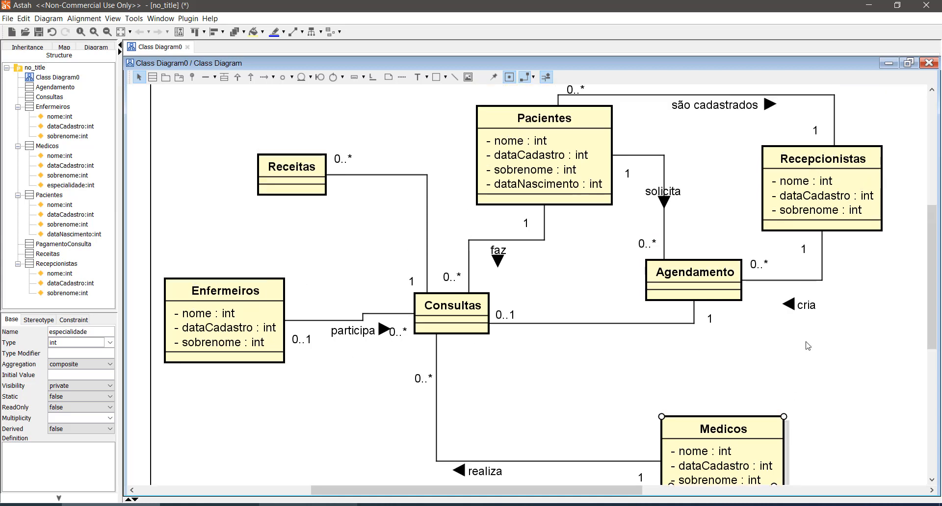
scroll(808, 346, down, 3)
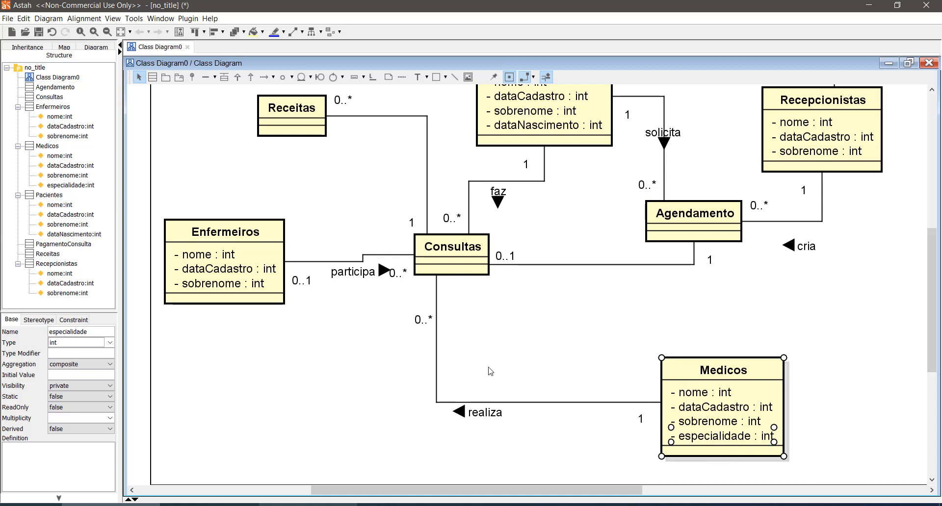
click(772, 381)
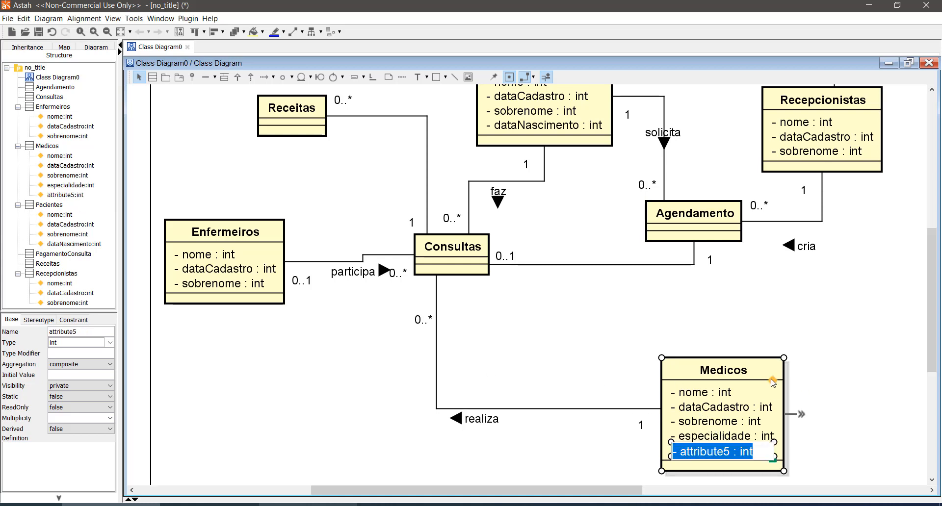
text(CRM)
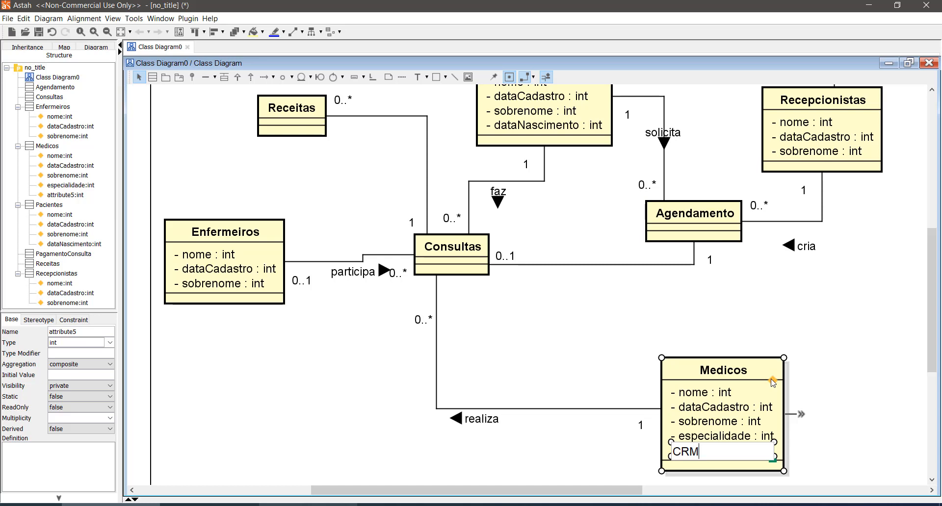
key(Return)
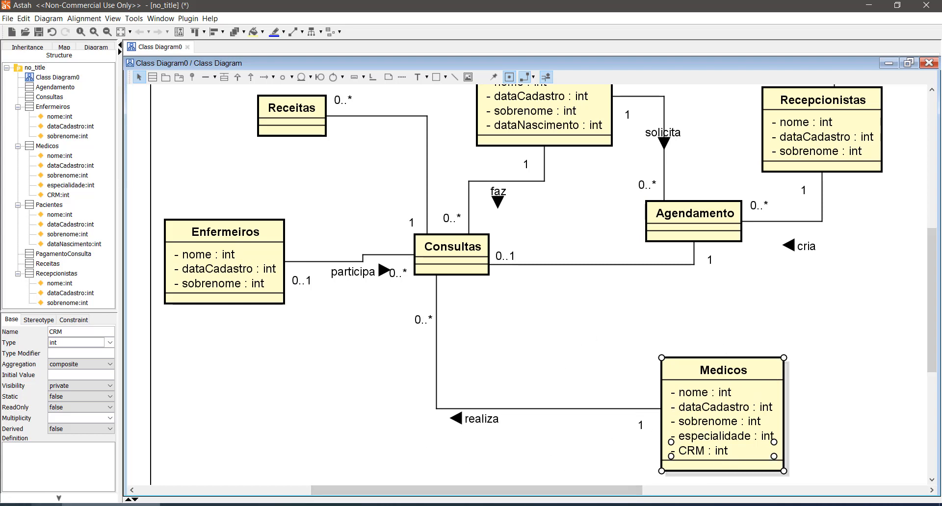
- Switch to Chrome and search Google for "enfermeiro tem crm"
click(9, 505)
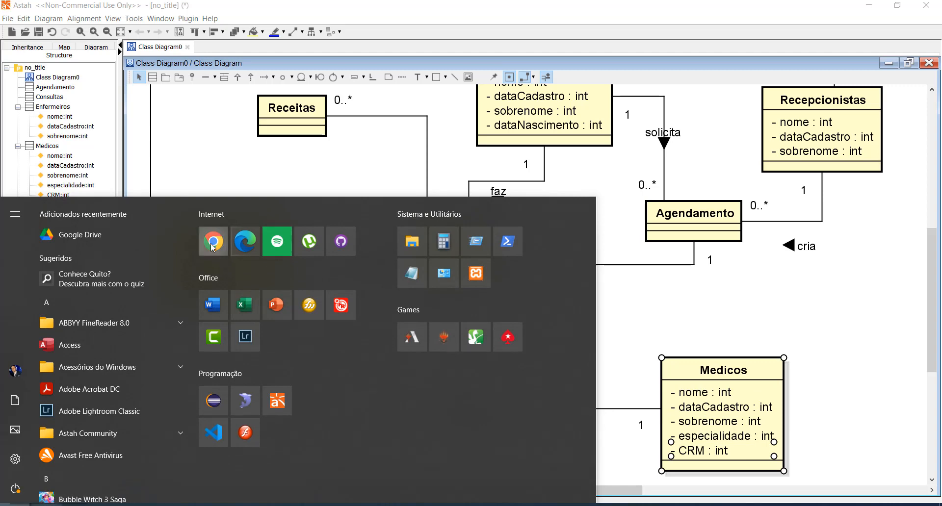
click(216, 247)
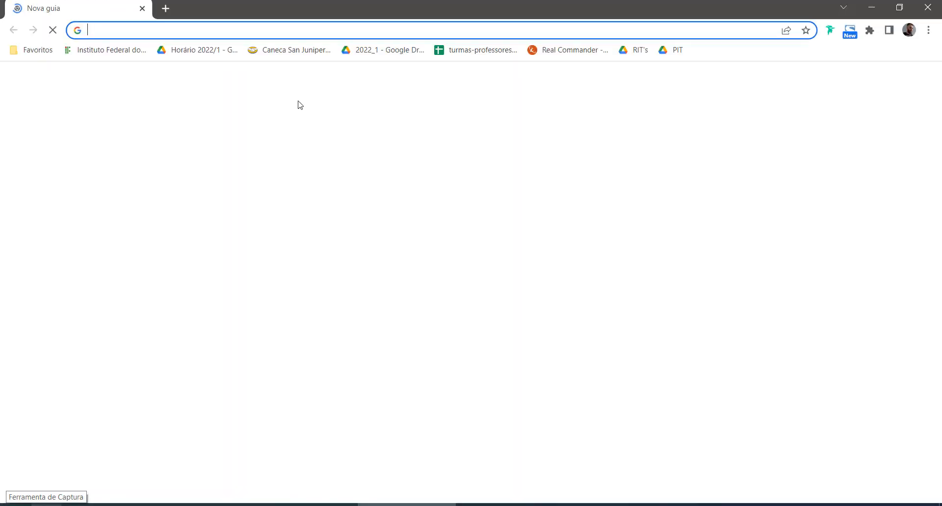
click(298, 28)
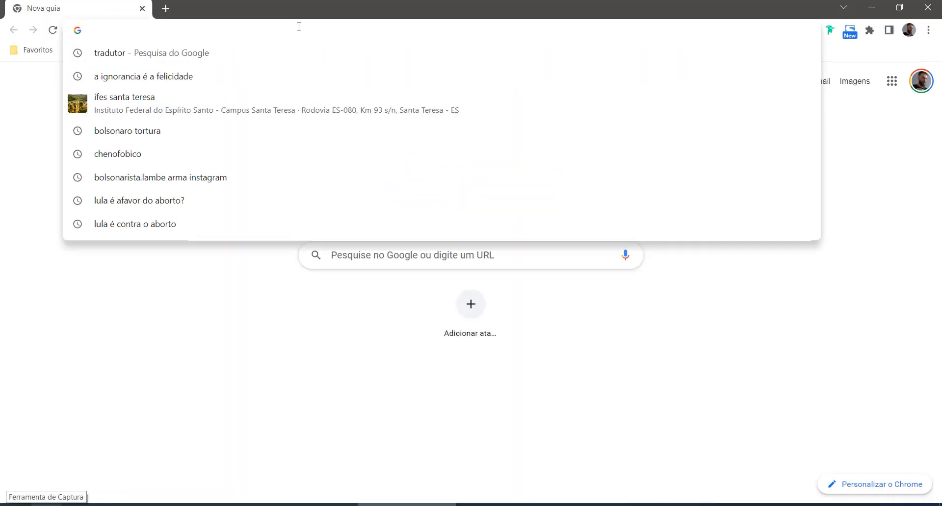
text(enfermei)
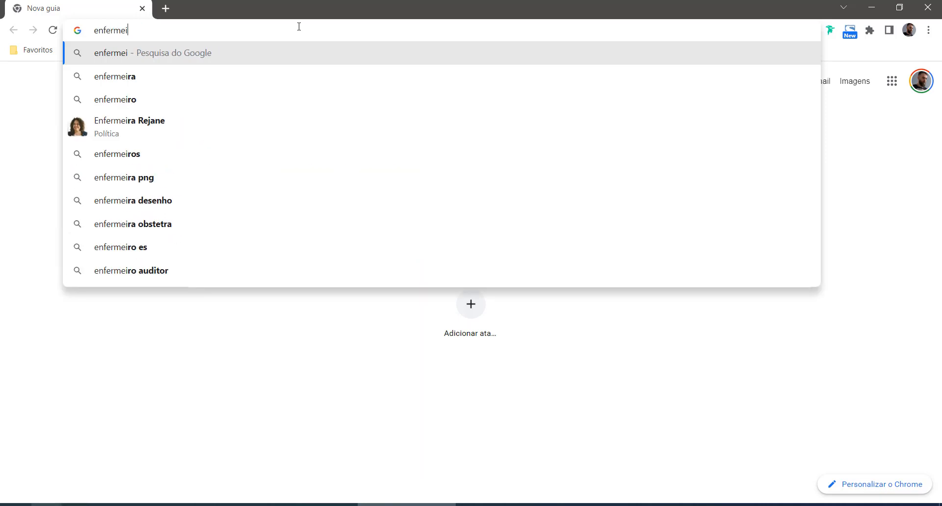
text(ro tem crm)
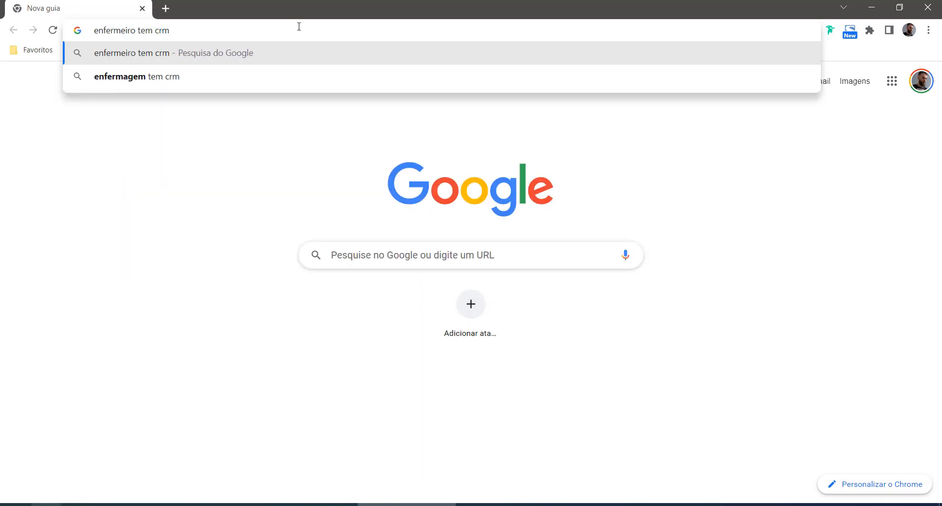
key(Return)
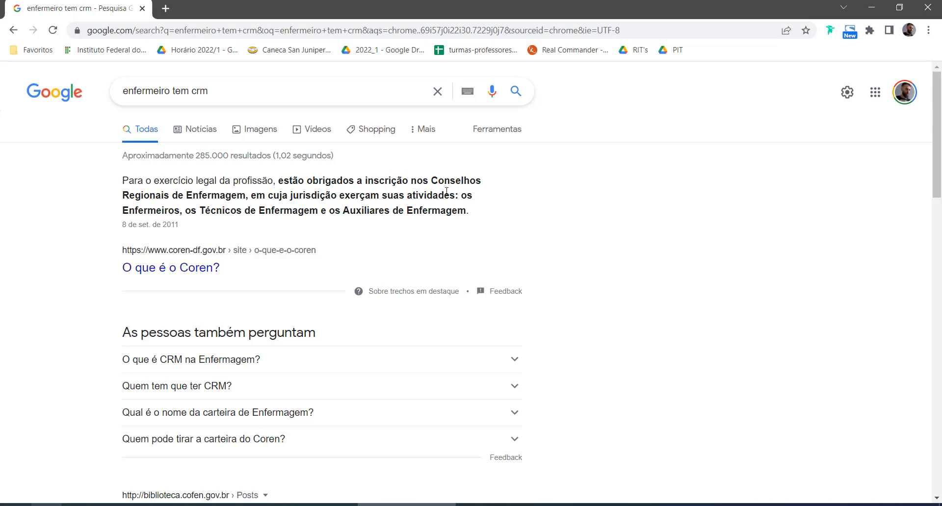
- Open the "O que é o Coren?" result in a new tab and read who must register with the nursing council
drag(432, 181, 436, 181)
drag(193, 195, 161, 195)
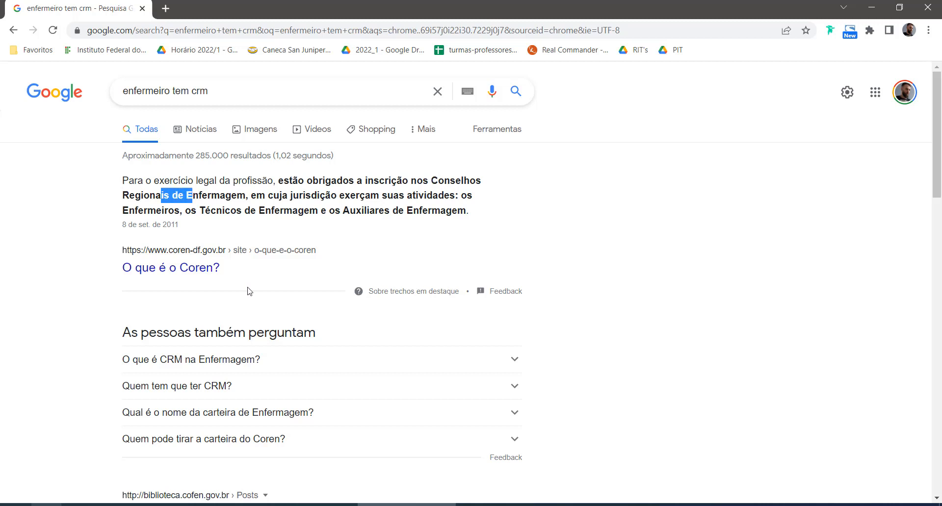
middle_click(190, 273)
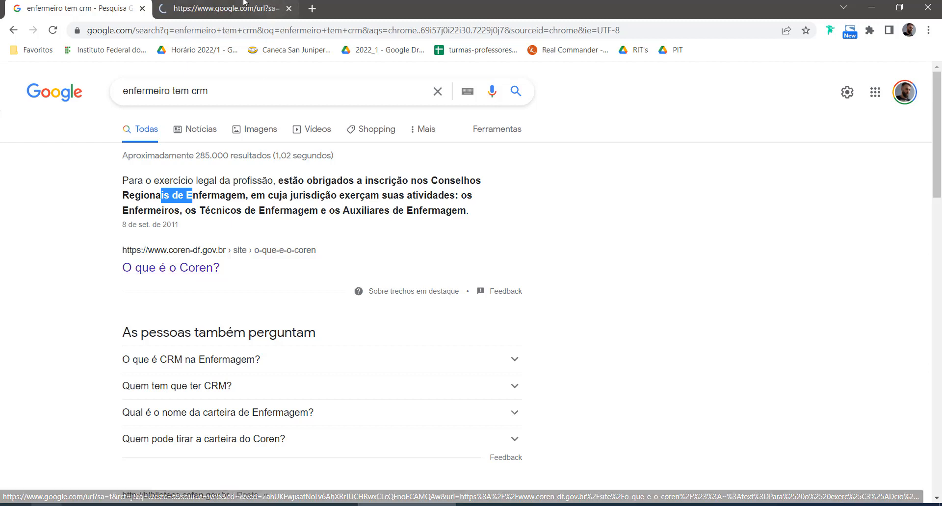
click(244, 3)
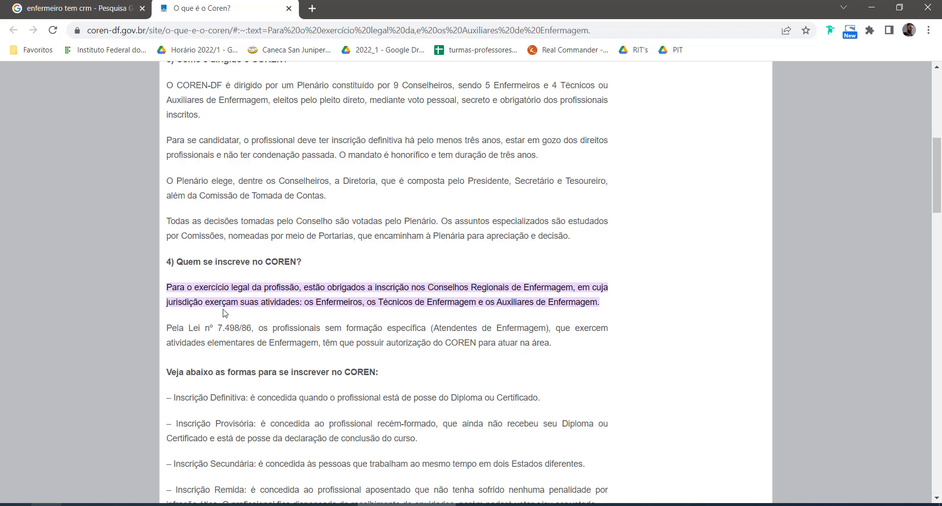
double_click(275, 262)
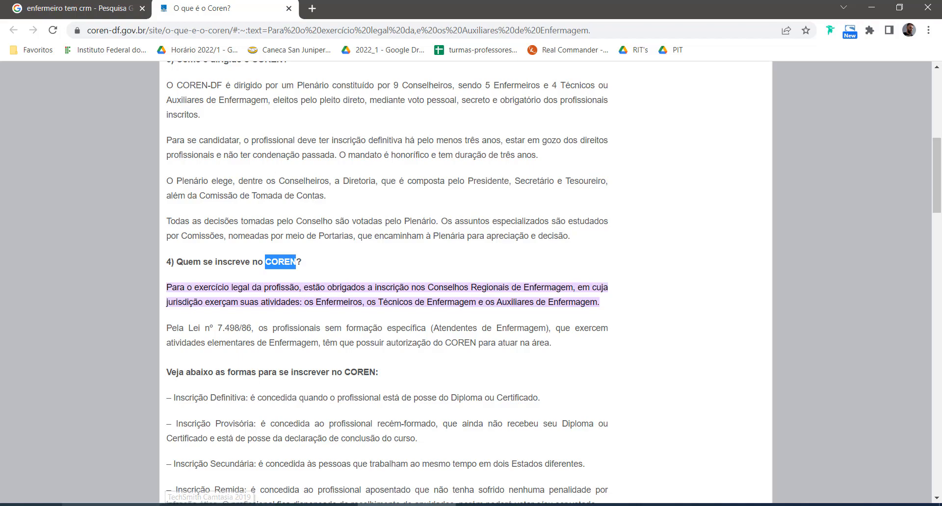
- Switch back to Astah and add the attribute COREN to the Enfermeiros class, keeping the default int type
click(128, 505)
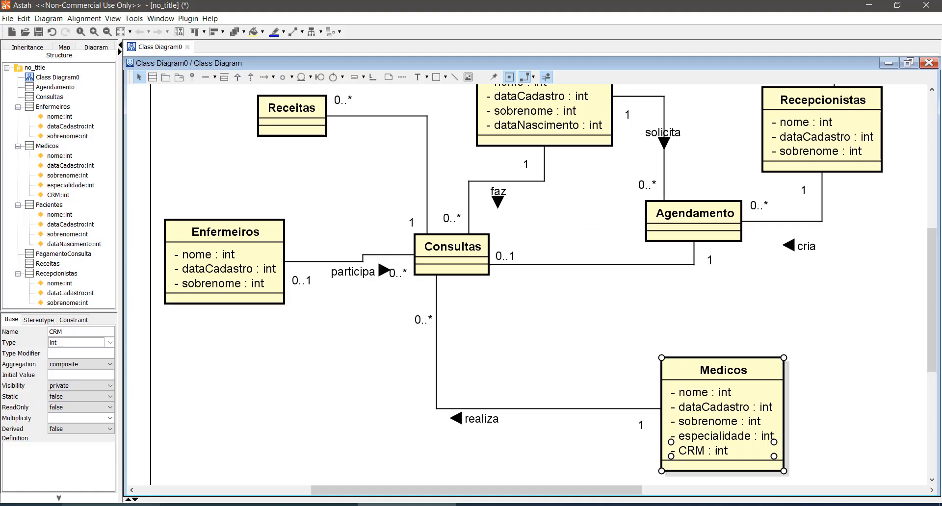
click(273, 243)
text(COREN)
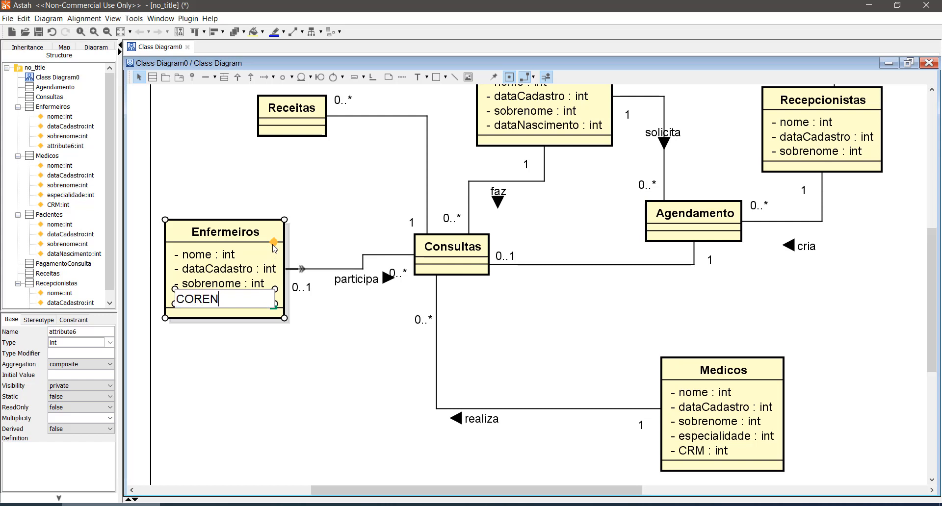
key(Return)
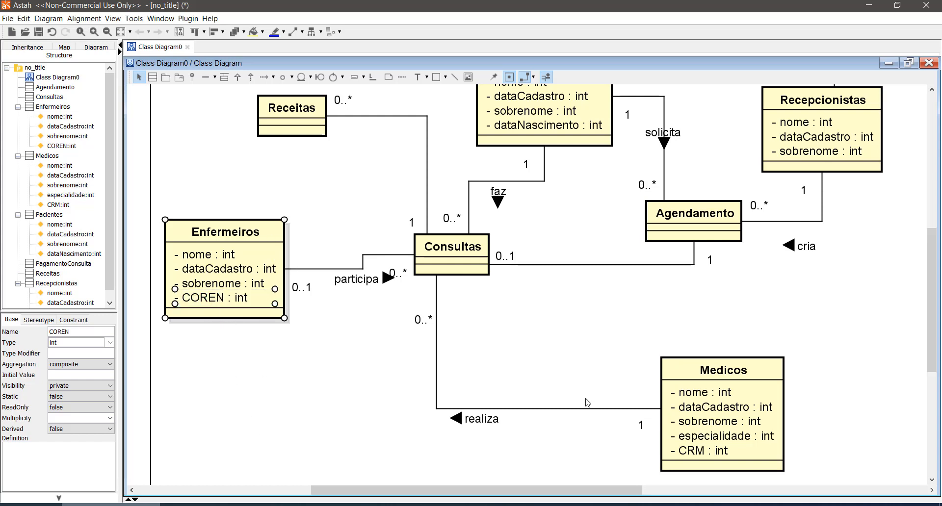
- Straighten the participa association line between Enfermeiros and Consultas into a single horizontal segment
click(493, 314)
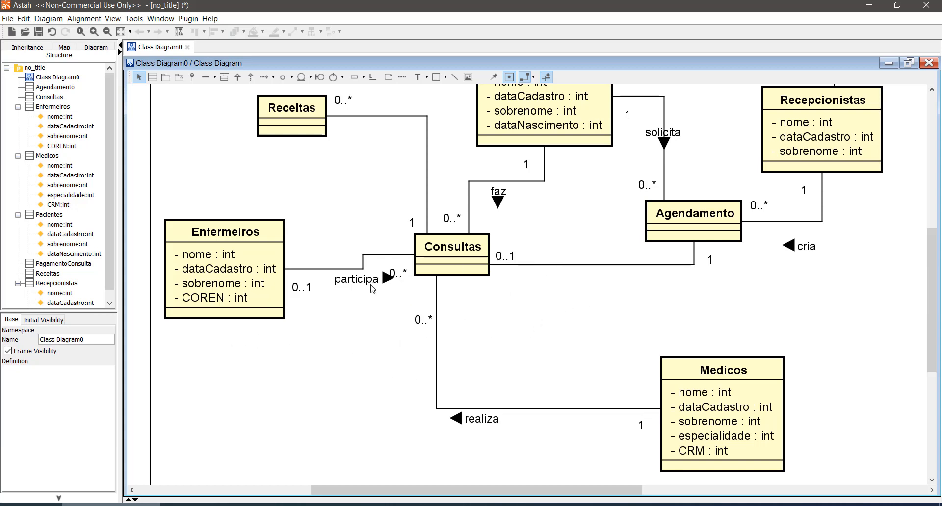
click(332, 269)
drag(330, 269, 330, 256)
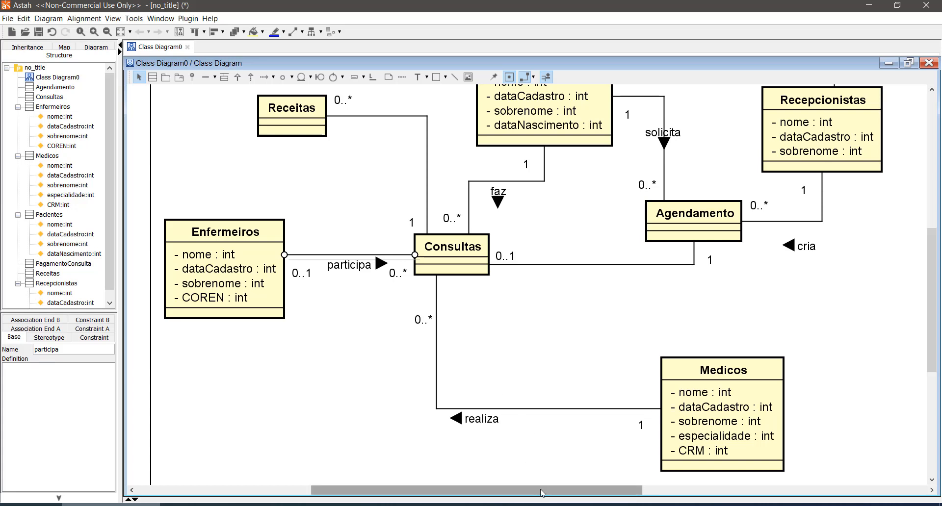
drag(541, 493, 574, 499)
scroll(785, 314, up, 3)
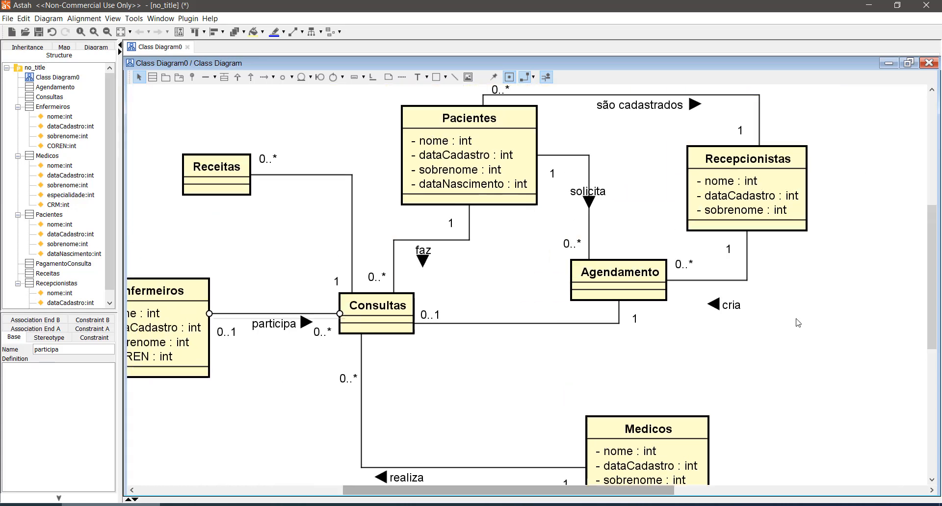
scroll(795, 322, down, 1)
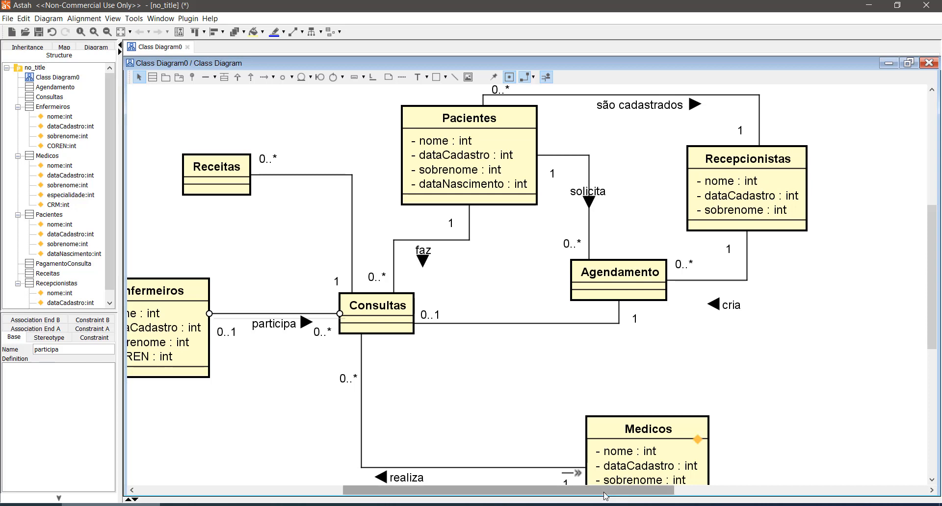
drag(609, 492, 566, 500)
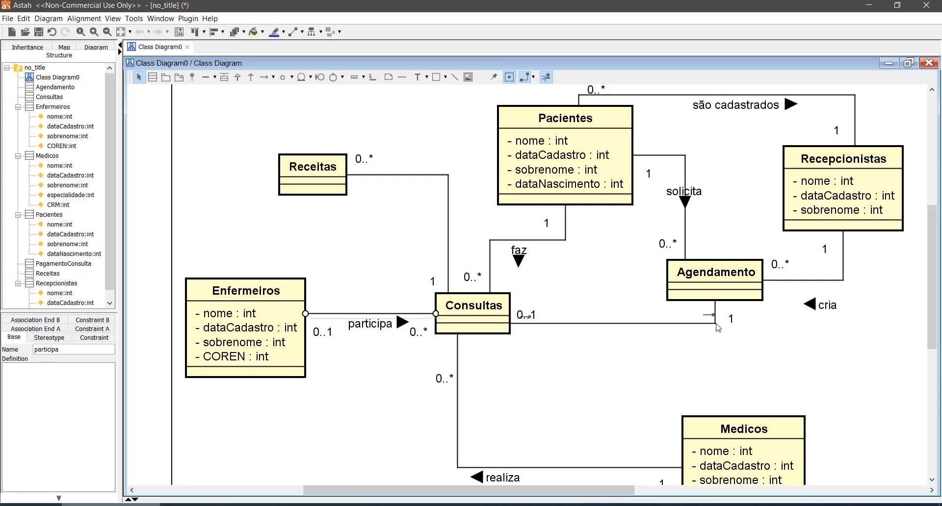
scroll(717, 328, down, 2)
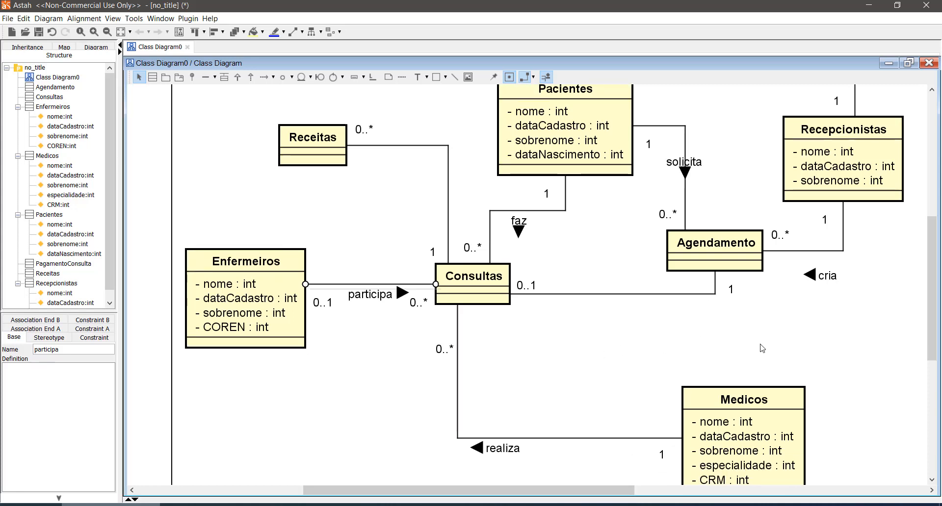
scroll(745, 275, up, 2)
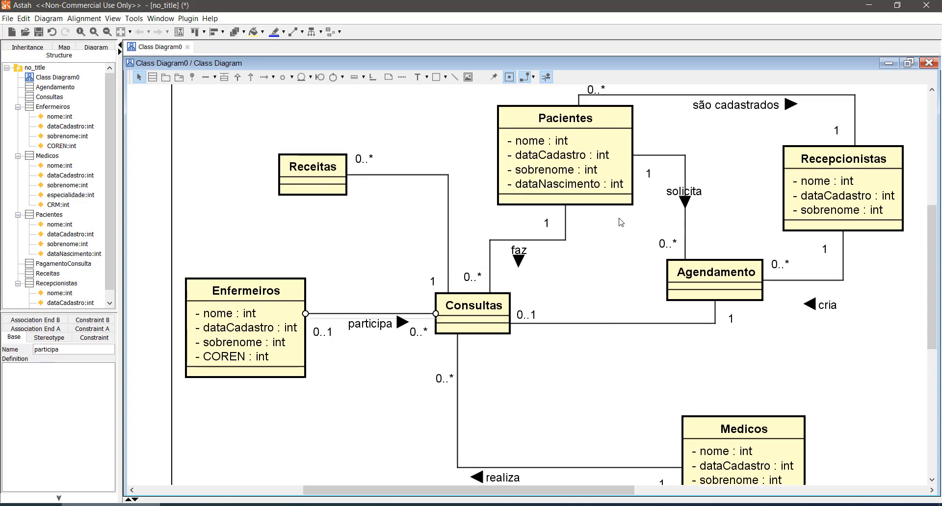
- Compare the attributes of Pacientes, Recepcionistas, Medicos and Enfermeiros to identify which are shared and which are specific to one class
click(537, 147)
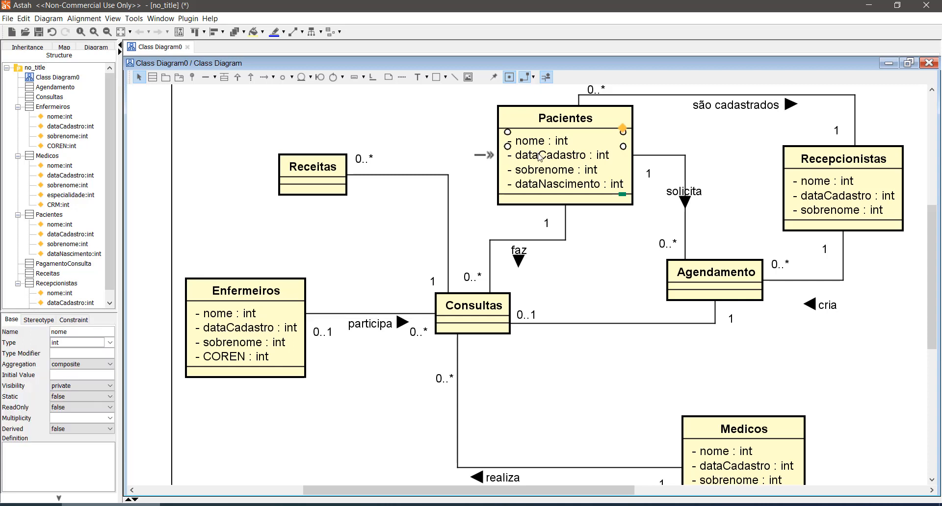
click(540, 158)
click(540, 171)
click(834, 182)
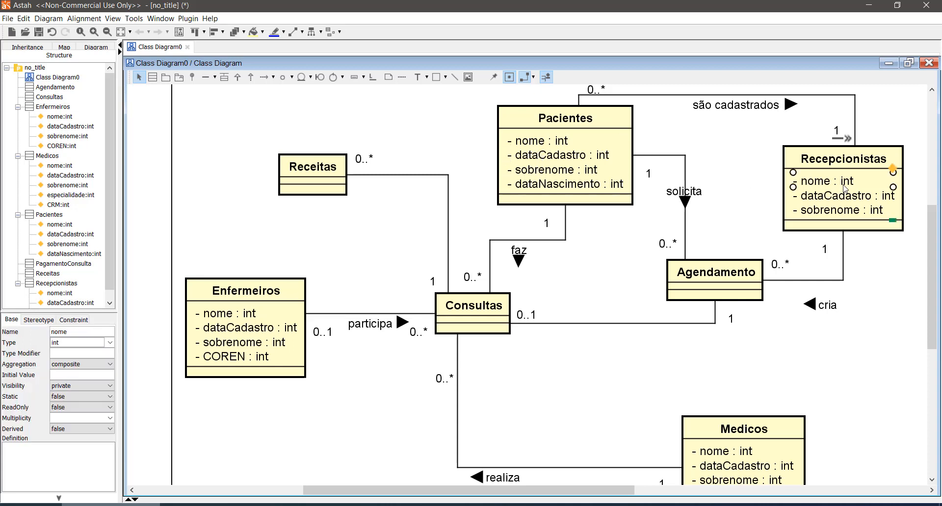
click(843, 196)
click(742, 451)
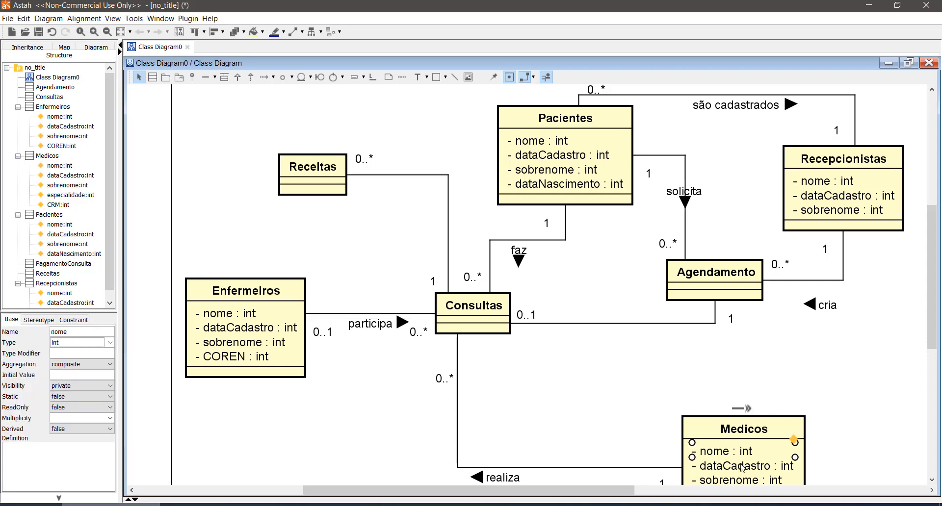
click(742, 466)
click(251, 314)
click(250, 327)
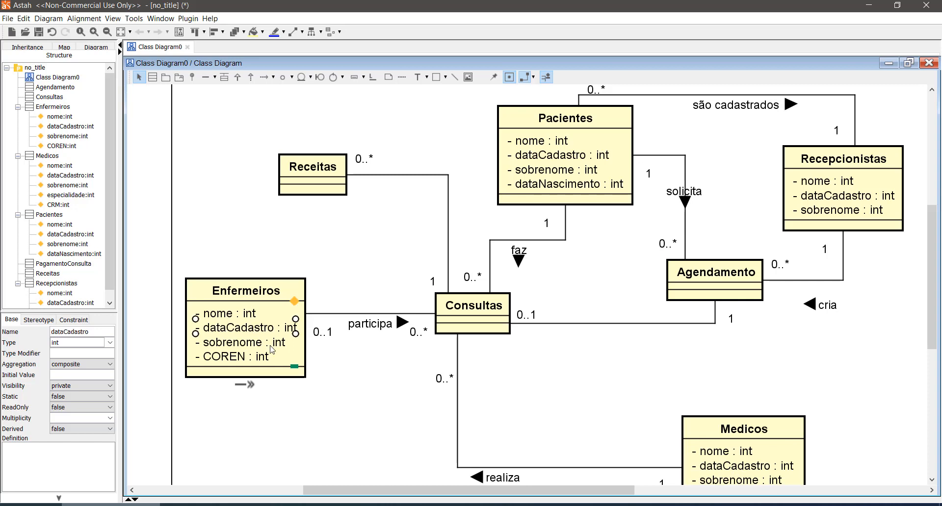
scroll(695, 394, down, 3)
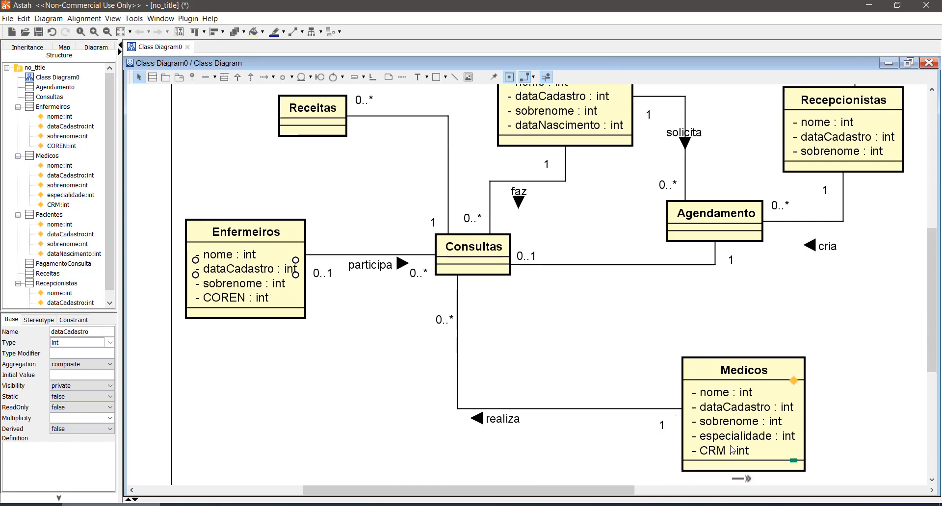
click(732, 450)
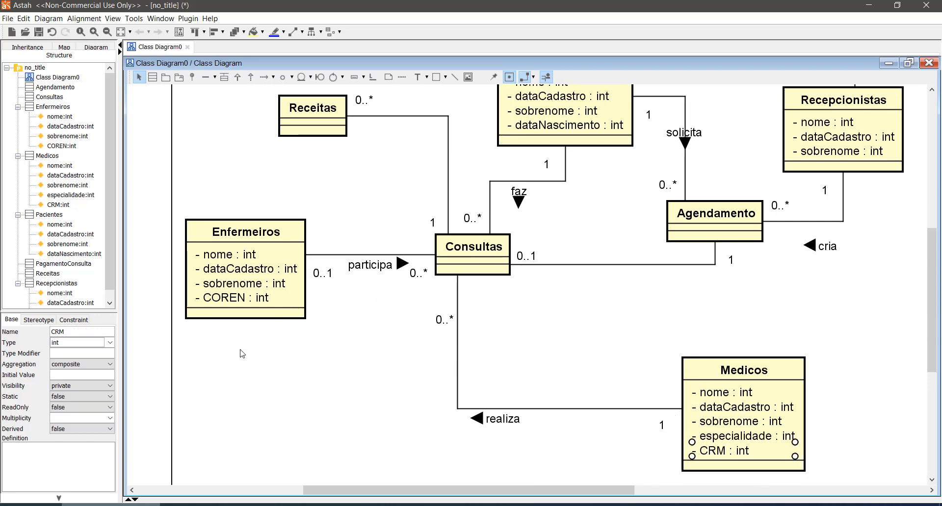
click(235, 298)
scroll(502, 412, up, 3)
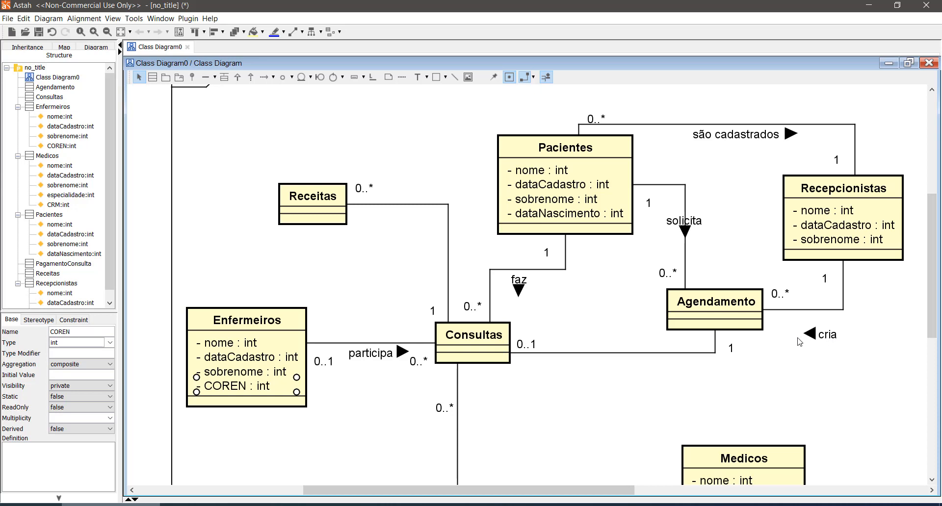
scroll(736, 343, up, 2)
scroll(735, 345, down, 2)
click(550, 170)
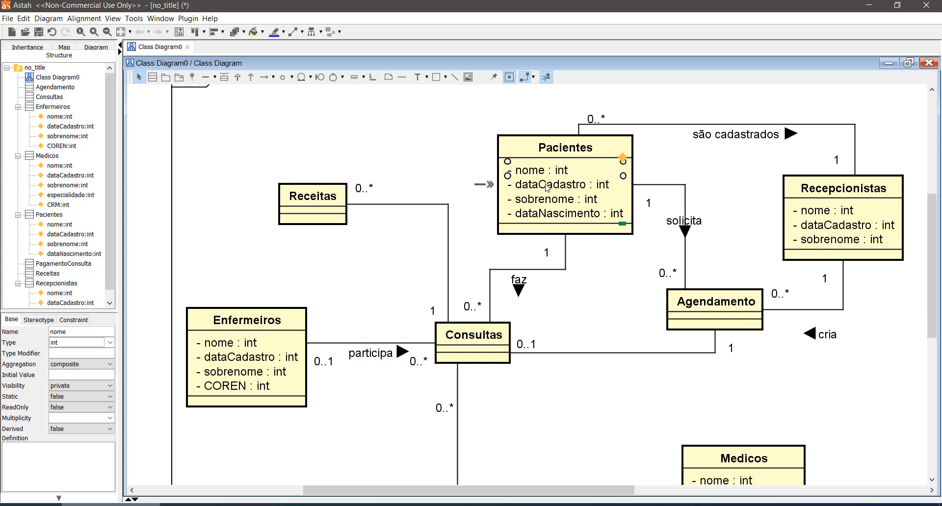
click(550, 199)
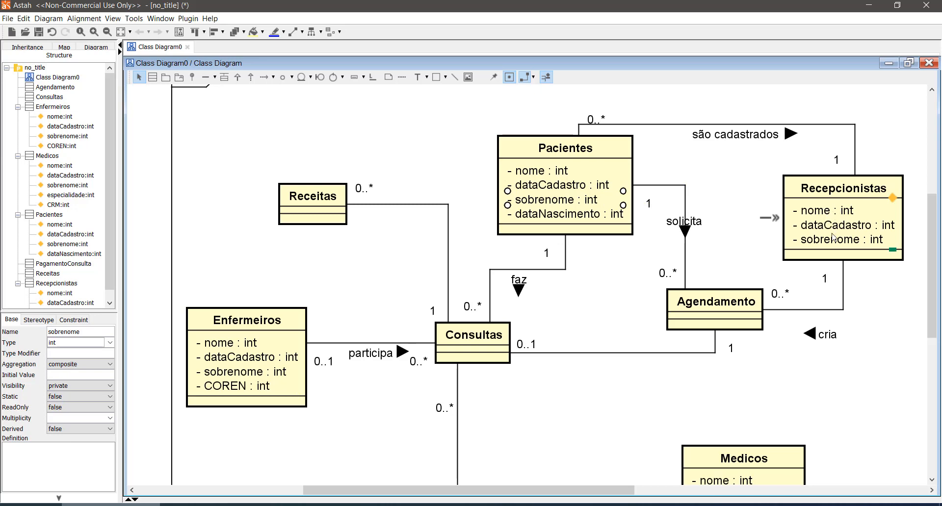
- Add a new class named Pessoas in the empty area above Receitas
scroll(570, 393, up, 3)
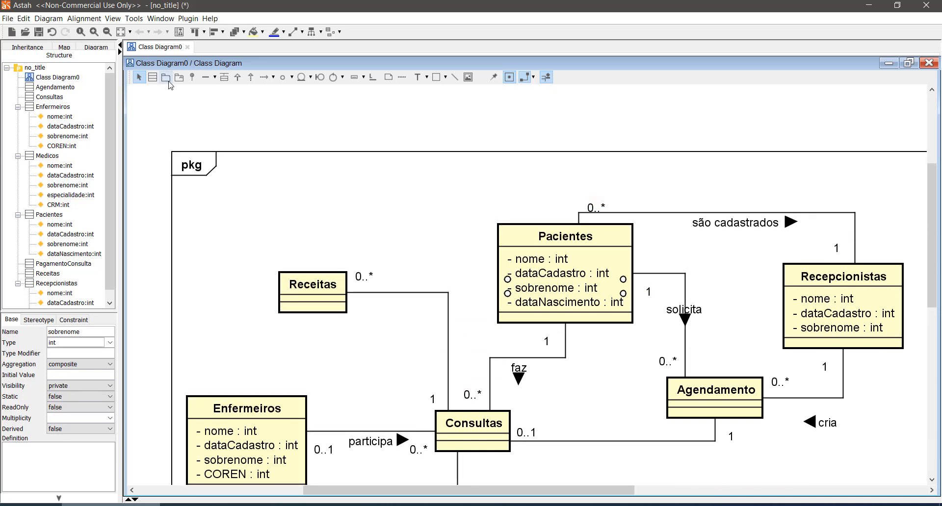
click(166, 77)
click(377, 189)
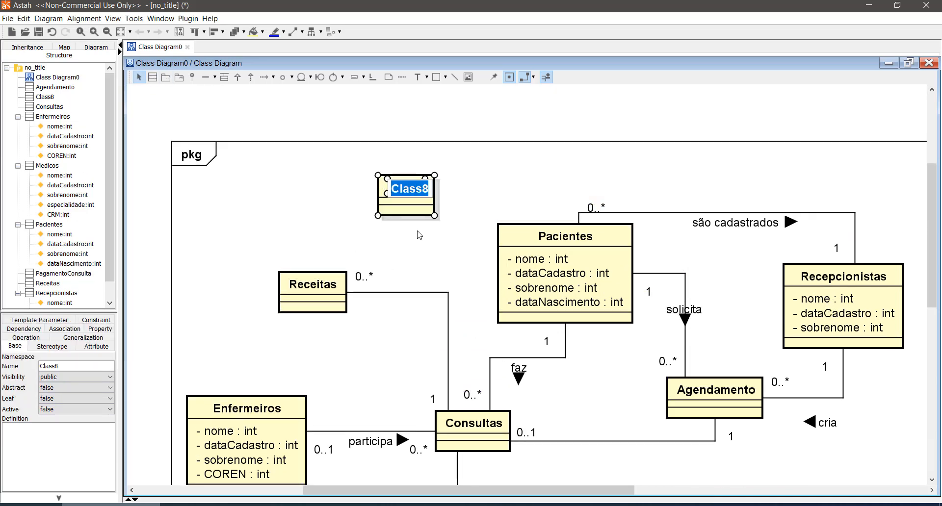
text(Pessoas)
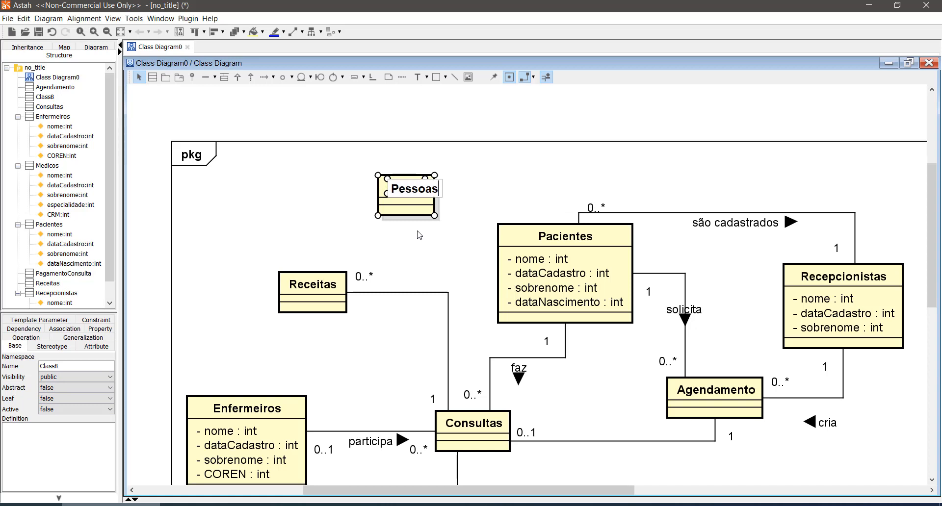
key(Return)
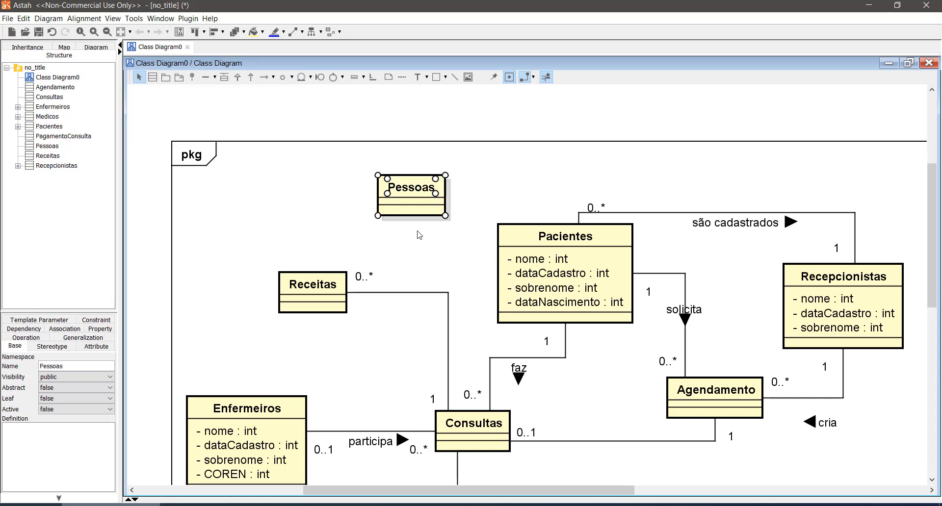
- Copy the attributes nome, dataCadastro and sobrenome from Pacientes into the Pessoas class
click(543, 260)
shift+click(538, 288)
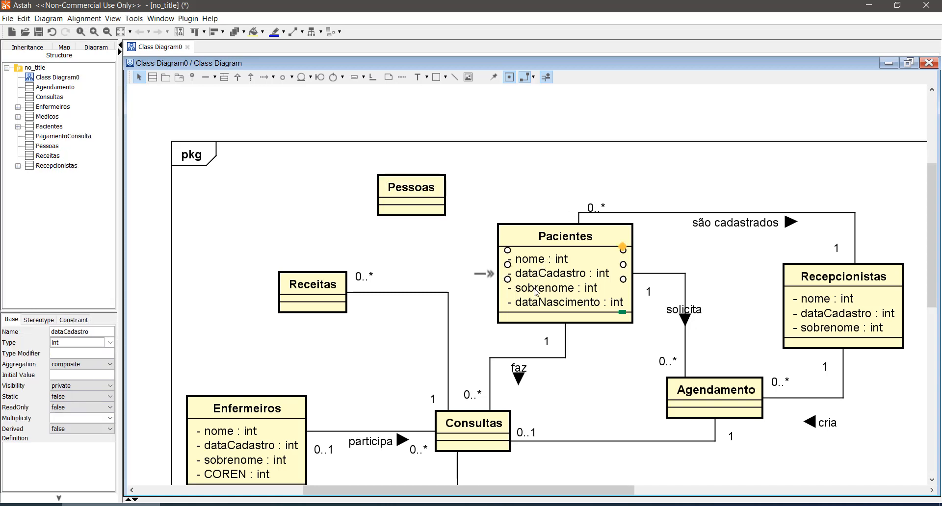
click(424, 197)
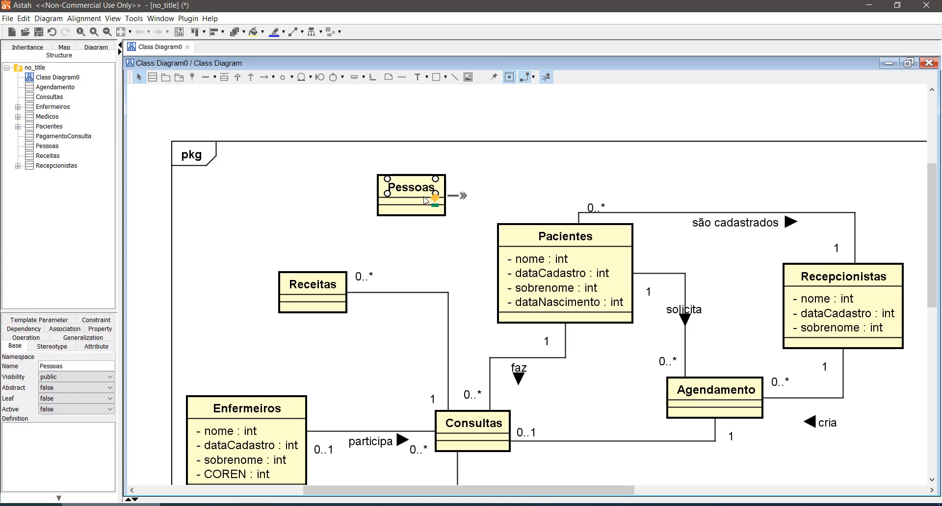
key(ctrl+v)
click(419, 226)
click(425, 239)
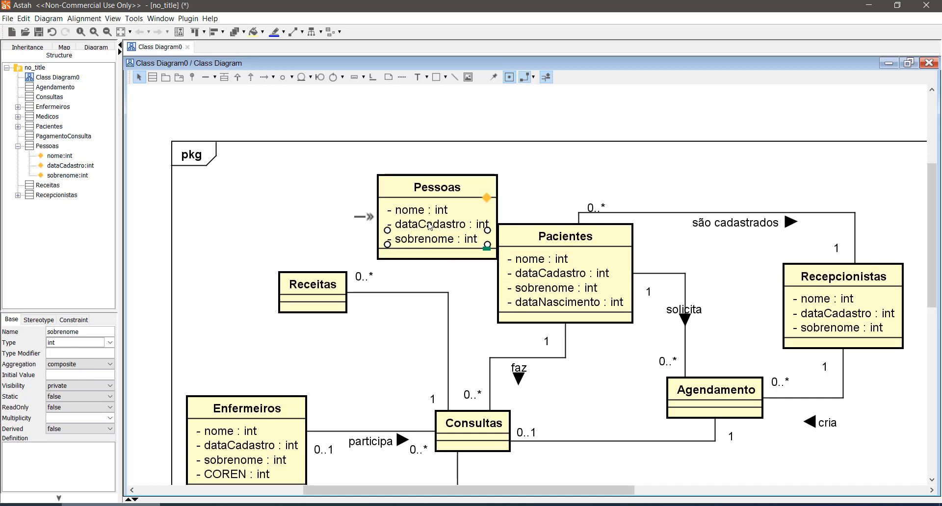
- Place sobrenome before dataCadastro in Pessoas and move the class up, clear of Pacientes
drag(424, 241, 424, 223)
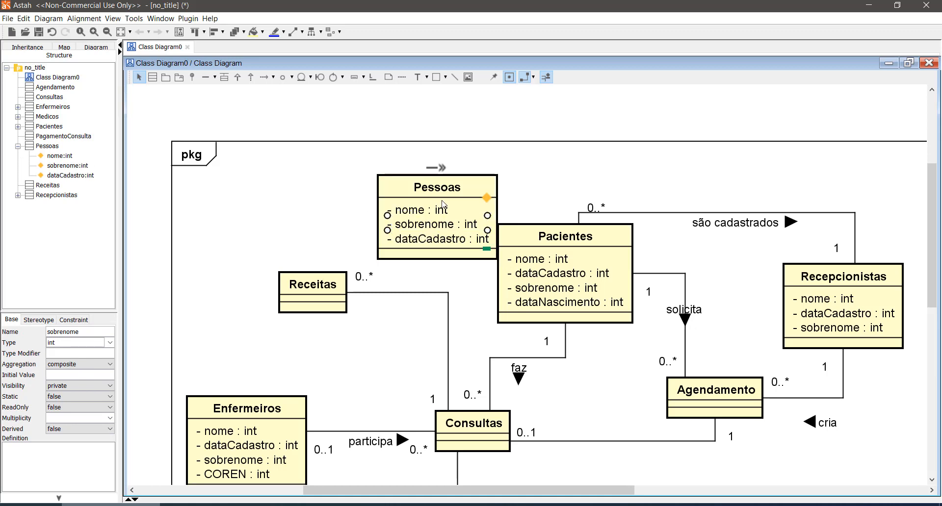
drag(459, 181, 435, 140)
click(528, 175)
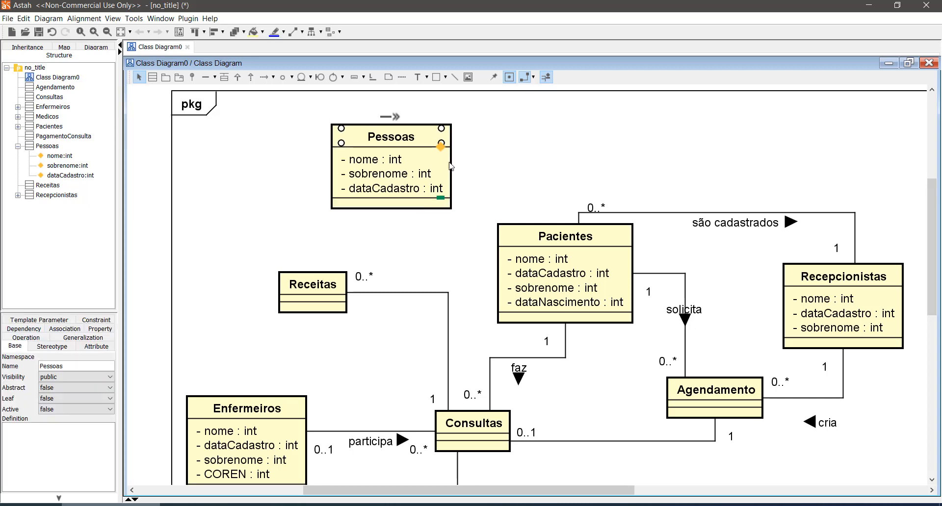
- Delete the attributes nome, sobrenome and dataCadastro from the Pacientes class, keeping dataNascimento
click(547, 265)
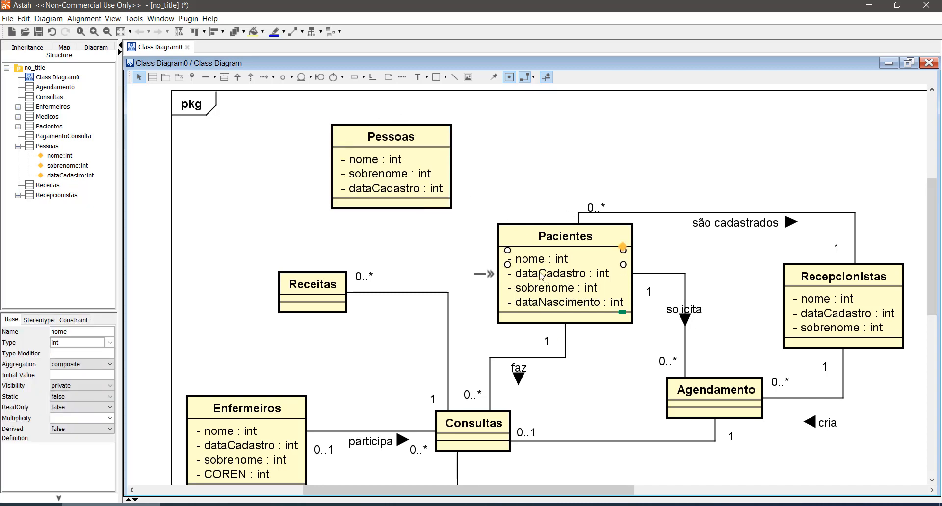
click(568, 198)
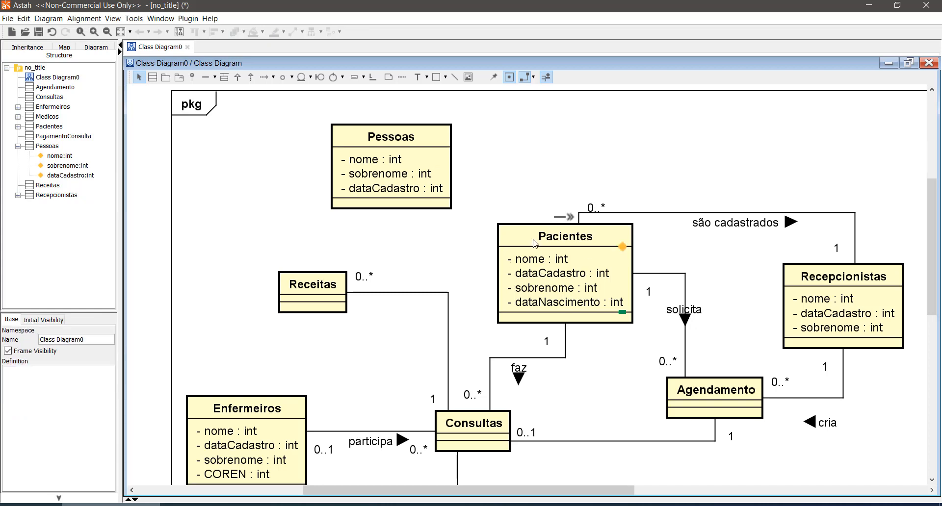
click(533, 259)
key(Delete)
double_click(536, 268)
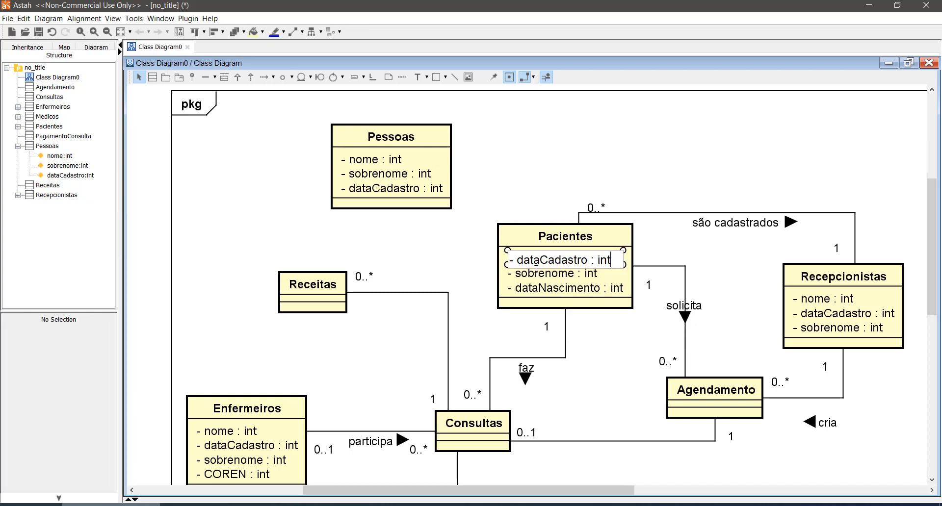
click(541, 276)
key(Delete)
click(540, 265)
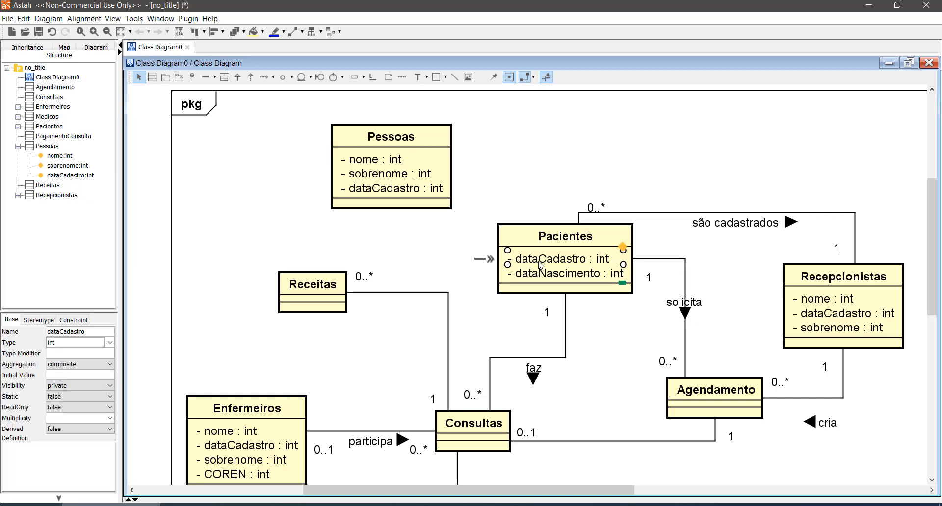
key(Delete)
- Delete the attributes nome, sobrenome and dataCadastro from the Recepcionistas class
click(834, 301)
key(Delete)
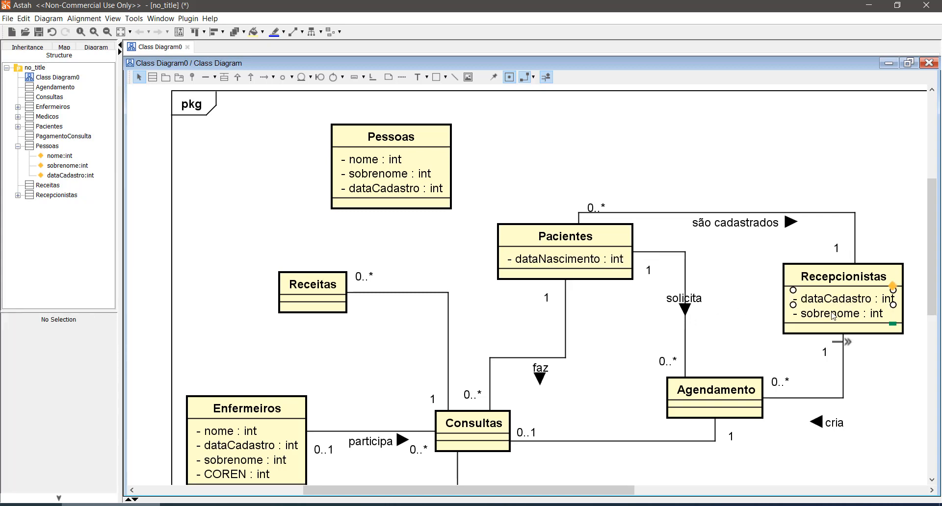
double_click(830, 301)
click(866, 345)
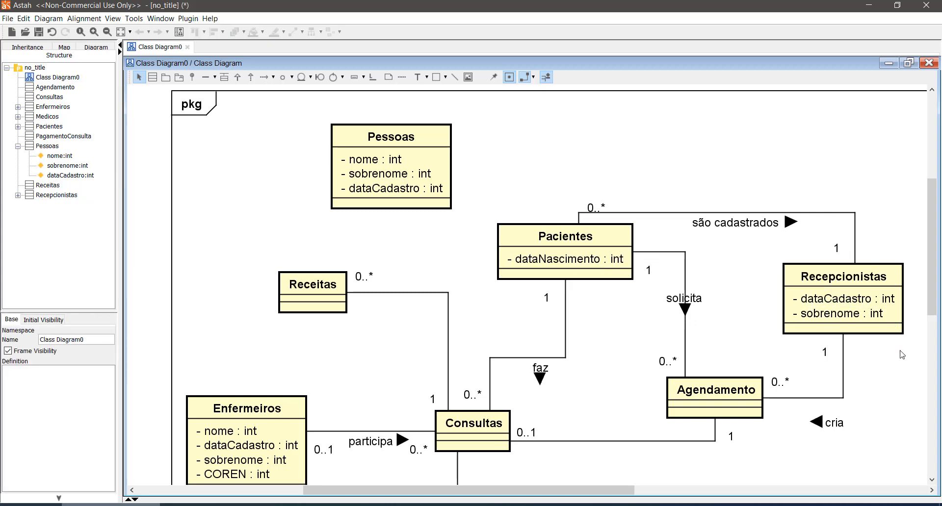
click(834, 316)
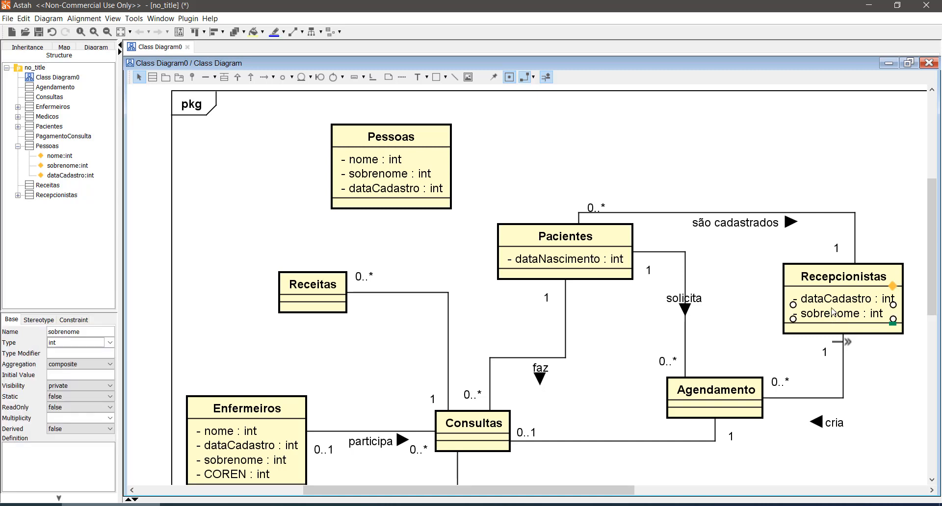
key(Delete)
click(834, 300)
key(Delete)
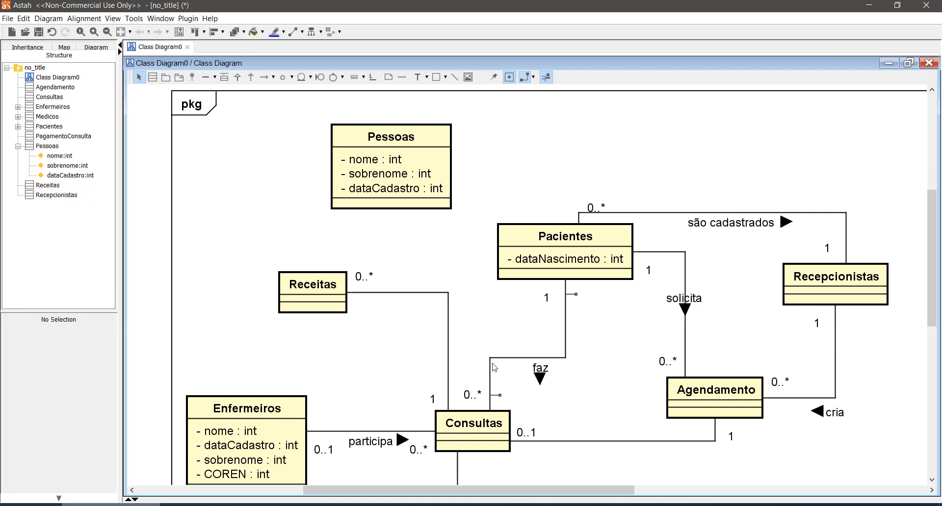
- Delete the attributes nome, sobrenome and dataCadastro from the Enfermeiros class, keeping COREN
scroll(387, 440, down, 3)
click(250, 346)
key(Delete)
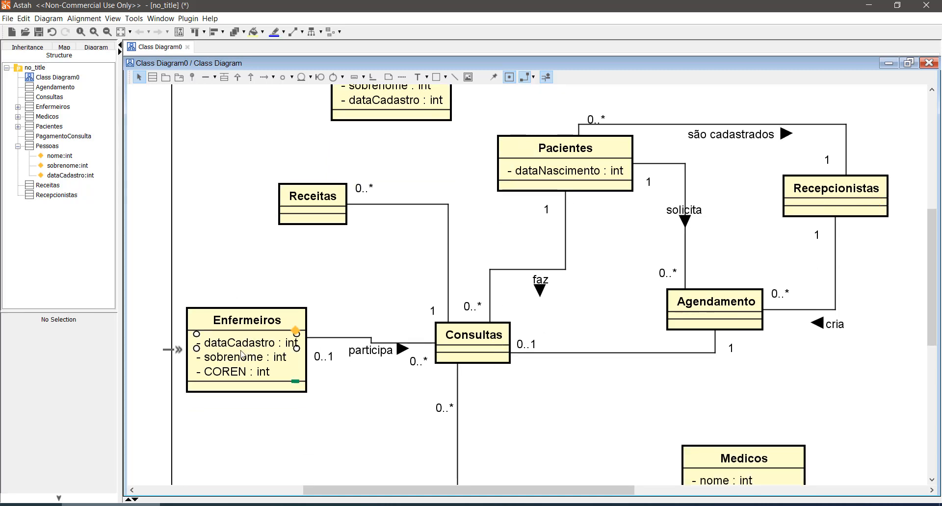
click(251, 358)
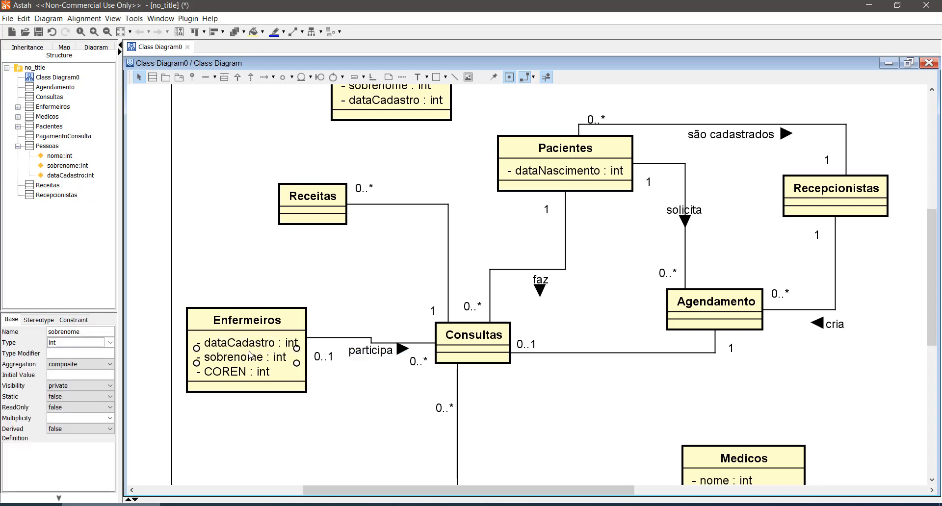
key(Delete)
click(251, 343)
key(Delete)
- Delete the attributes nome, sobrenome and dataCadastro from the Medicos class, keeping especialidade and CRM
scroll(572, 411, down, 2)
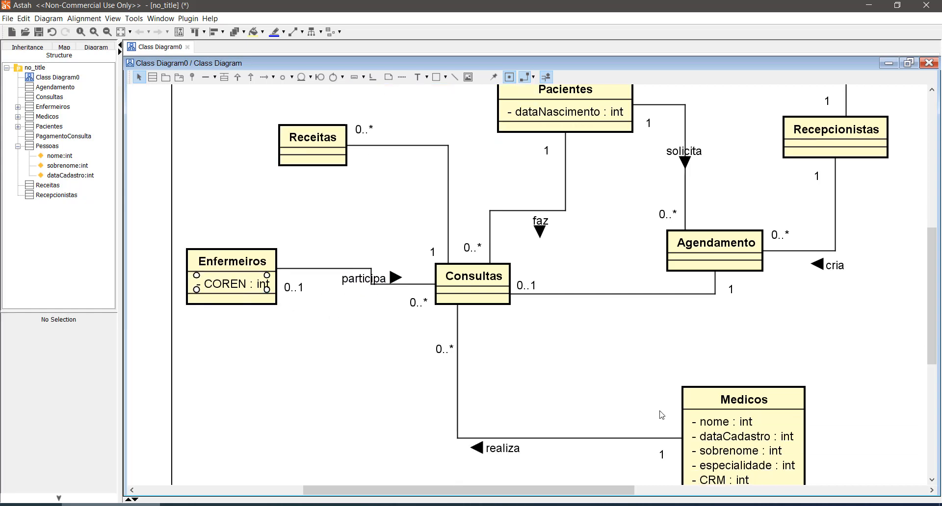
click(727, 422)
key(Delete)
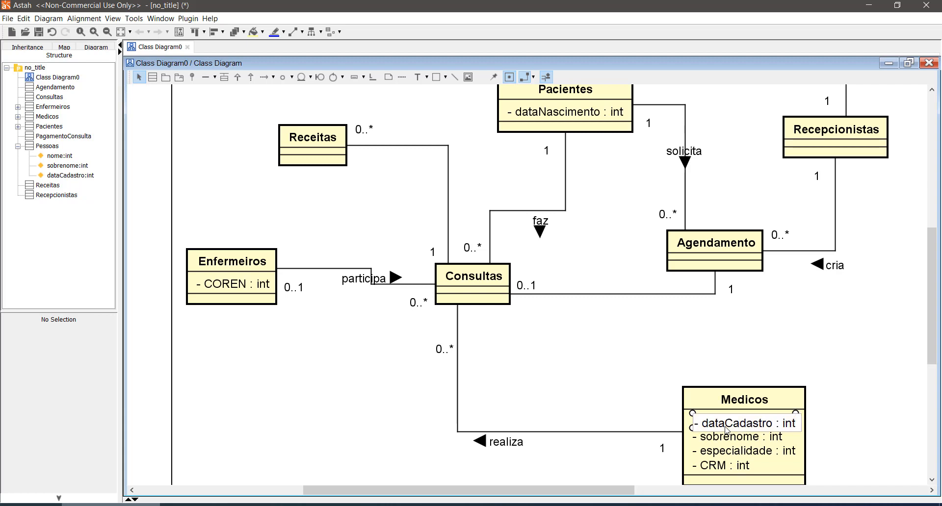
click(728, 436)
key(Delete)
click(725, 427)
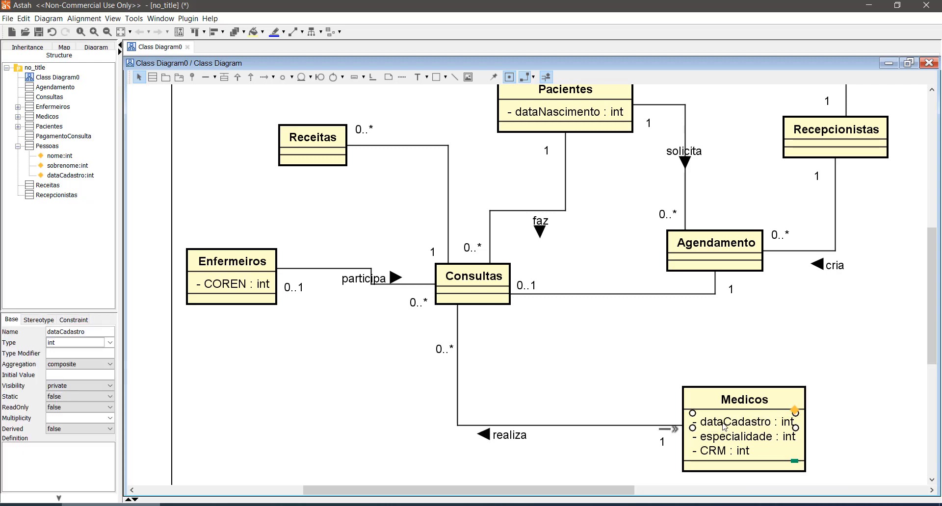
key(Delete)
click(862, 401)
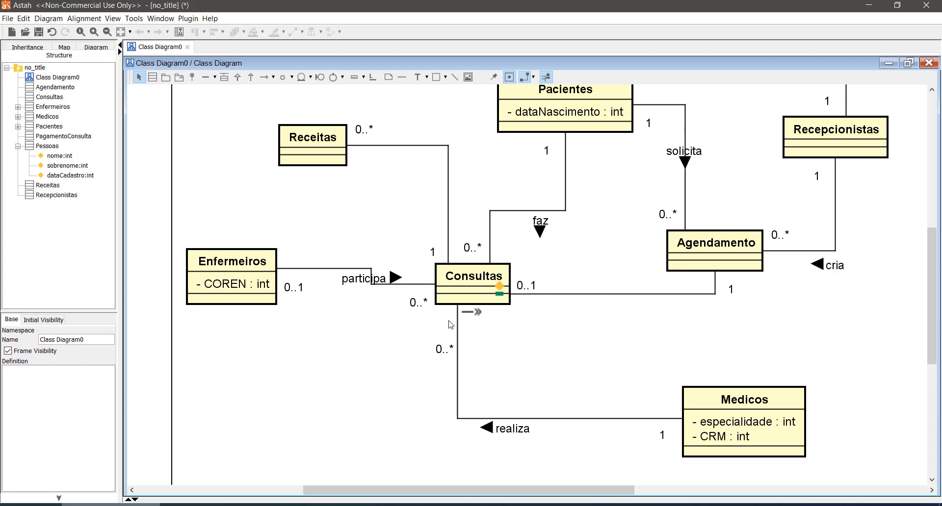
- Move the Pessoas class up and to the left, farther away from Pacientes
scroll(474, 300, up, 3)
scroll(474, 299, down, 1)
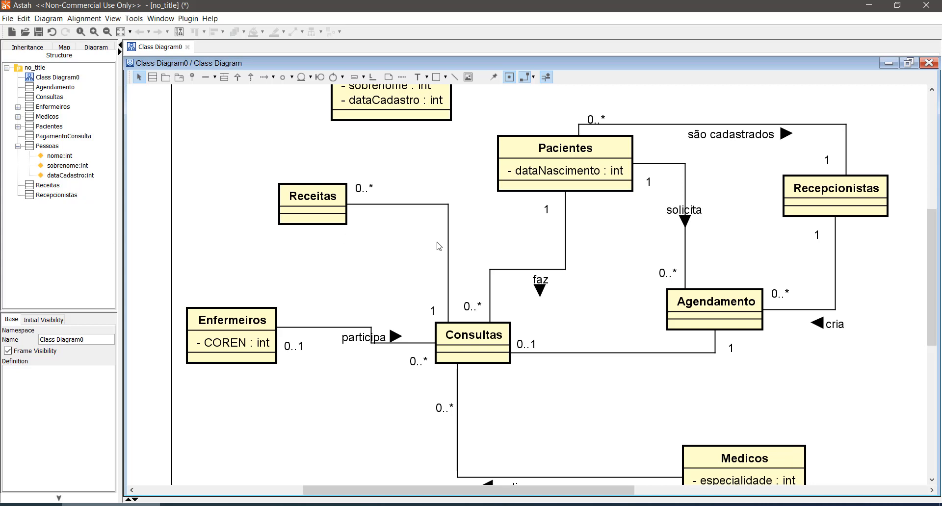
scroll(443, 229, up, 2)
scroll(420, 232, up, 1)
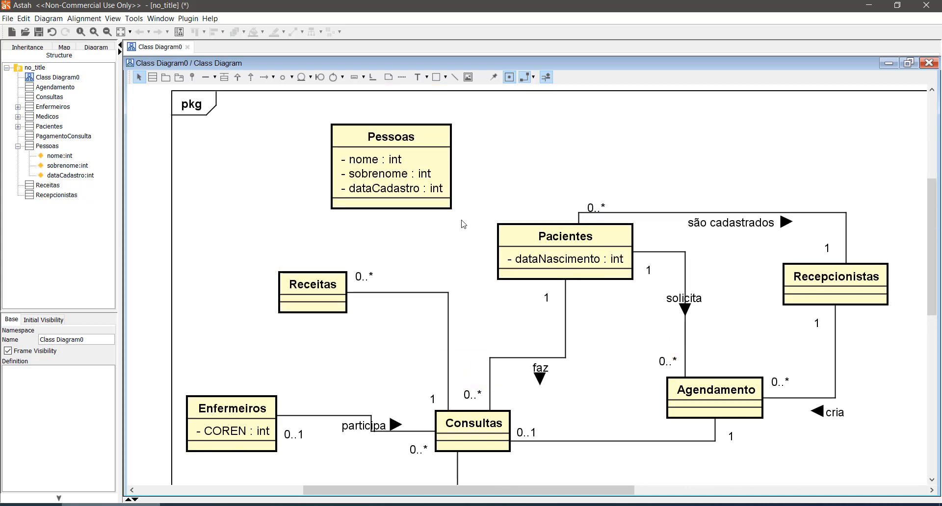
drag(418, 143, 354, 118)
scroll(532, 193, up, 3)
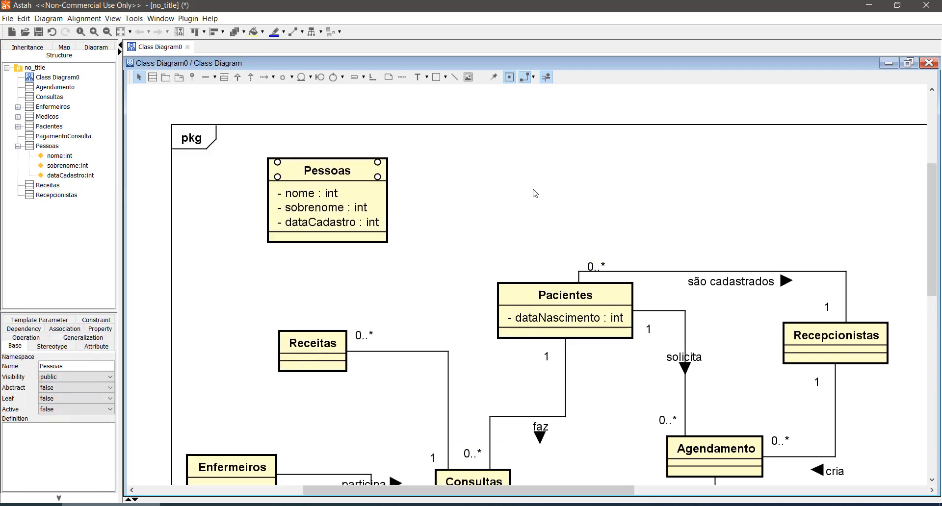
- Try a generalization from Pacientes to Pessoas, reroute it at right angles above Pacientes, and delete it
click(237, 77)
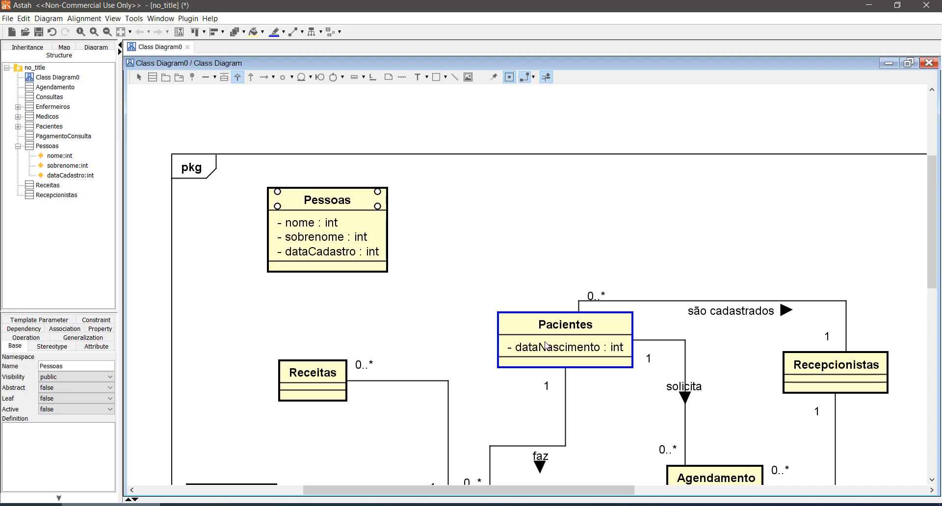
drag(515, 326, 310, 238)
drag(425, 341, 417, 226)
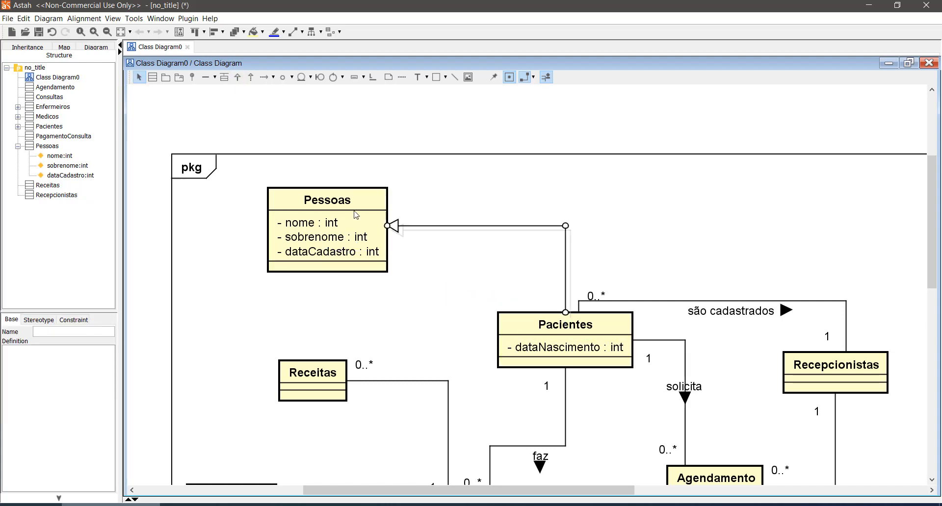
click(607, 379)
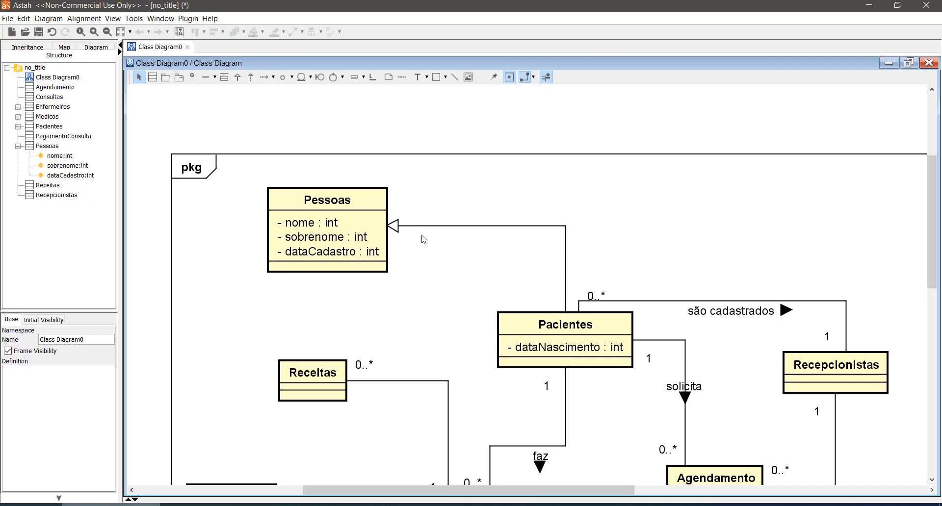
click(508, 227)
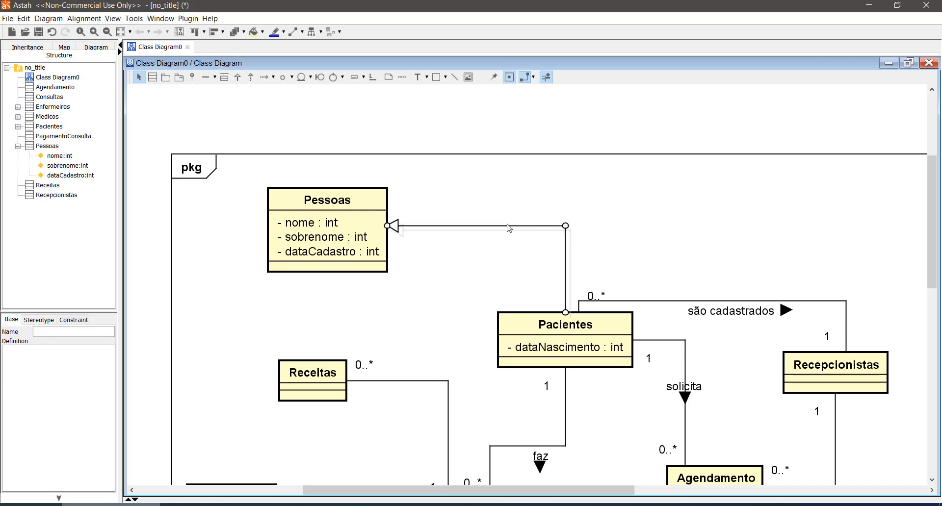
key(Delete)
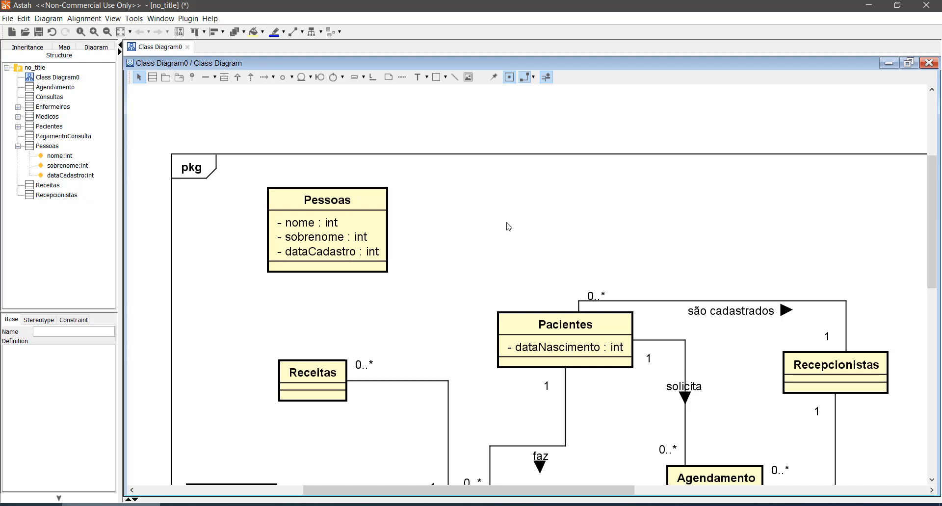
- Draw an association between Pessoas and Pacientes, routed with a single bend above Pacientes
click(205, 77)
drag(319, 237, 506, 325)
drag(543, 260, 534, 261)
click(587, 201)
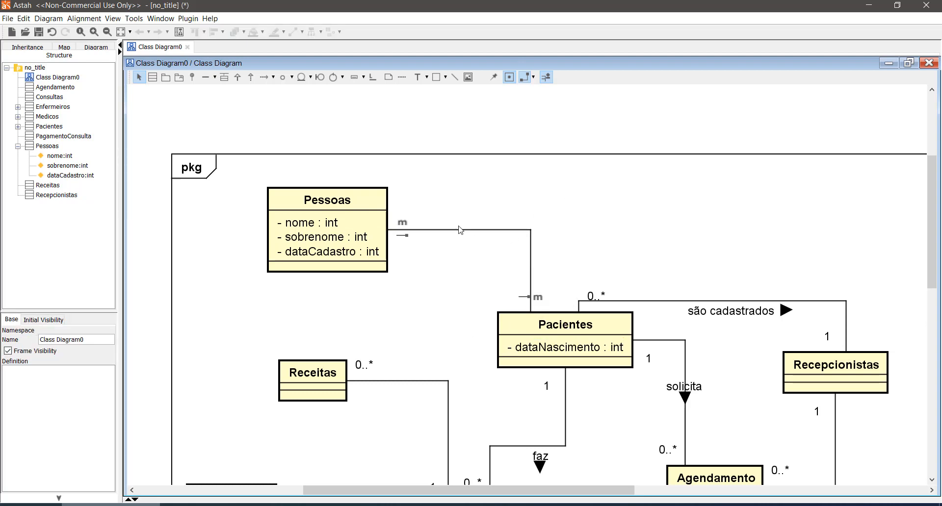
click(403, 224)
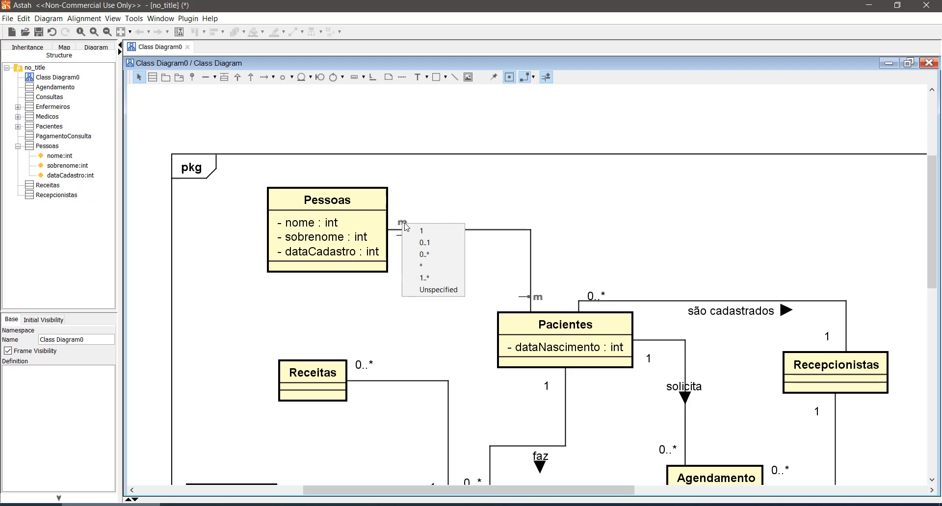
click(418, 244)
click(465, 190)
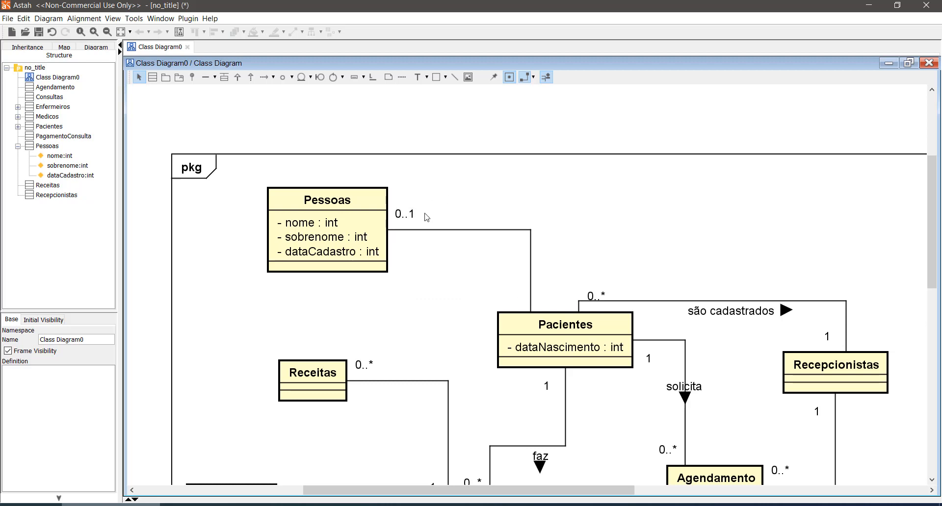
key(ctrl+z)
- Set the association's multiplicity to 1 at Pessoas and 0..1 at Pacientes, placing the 0..1 label left of the line
click(403, 226)
click(421, 234)
click(538, 300)
click(560, 318)
drag(548, 296, 522, 302)
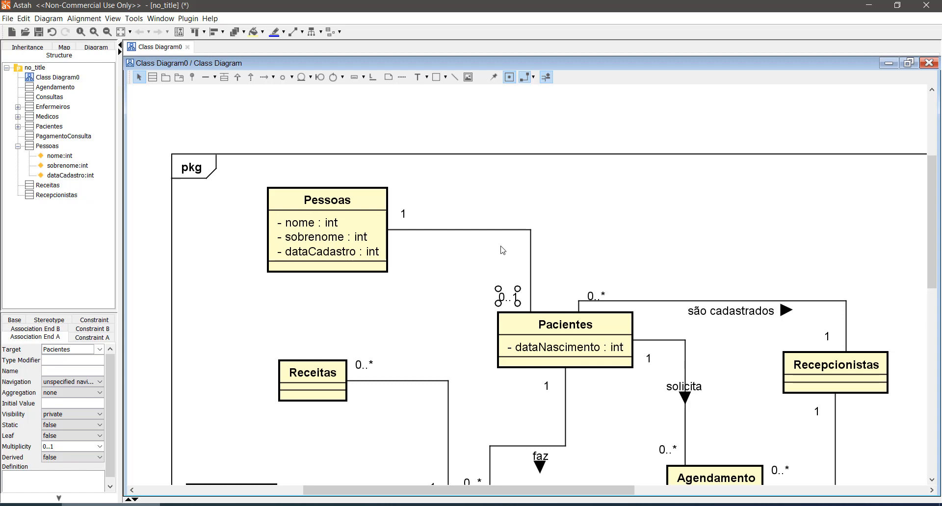
click(455, 188)
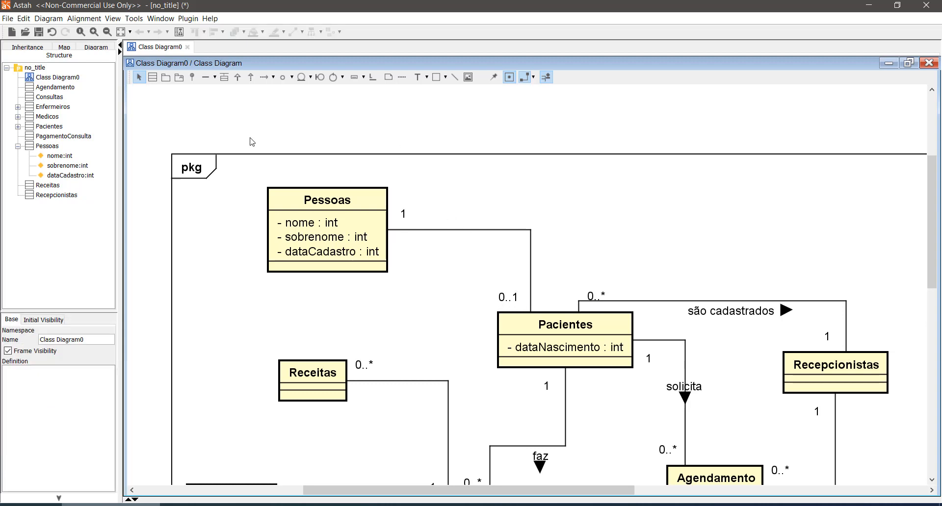
- Draw an association between Pessoas and Recepcionistas, routing its line above the Pessoas and Pacientes classes
click(205, 77)
click(362, 209)
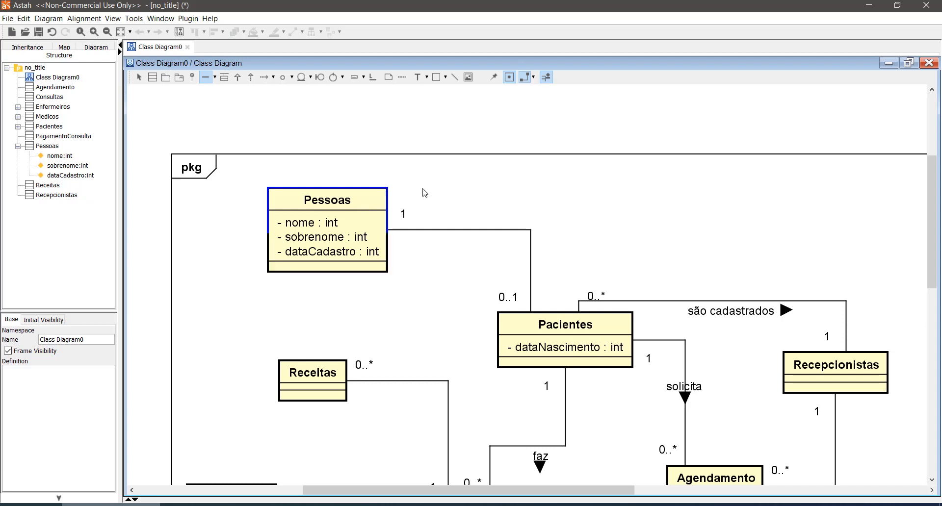
click(812, 366)
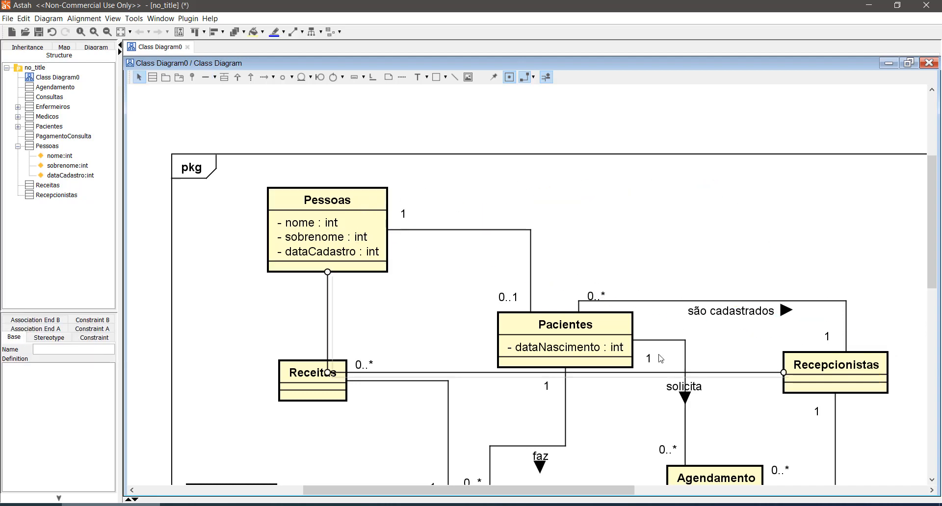
drag(723, 377, 687, 157)
click(624, 184)
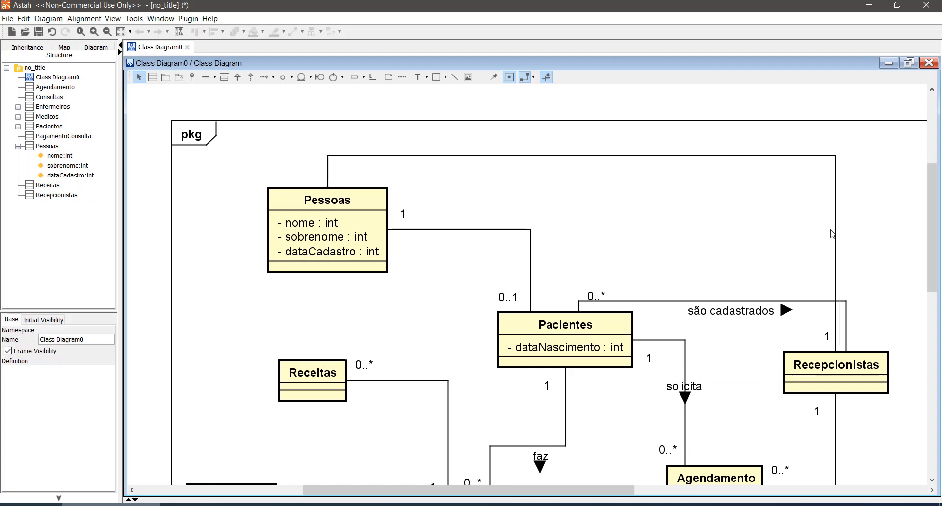
- Separate the two lines above Recepcionistas, shifting são cadastrados to the left and the Pessoas association to the right
click(846, 303)
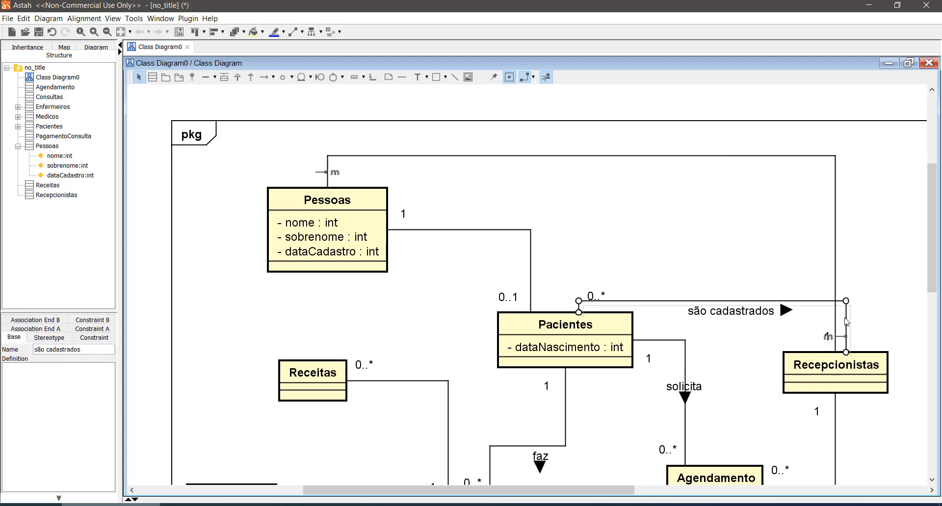
mouse_move(846, 314)
mouse_down()
mouse_move(831, 315)
mouse_move(848, 312)
mouse_up()
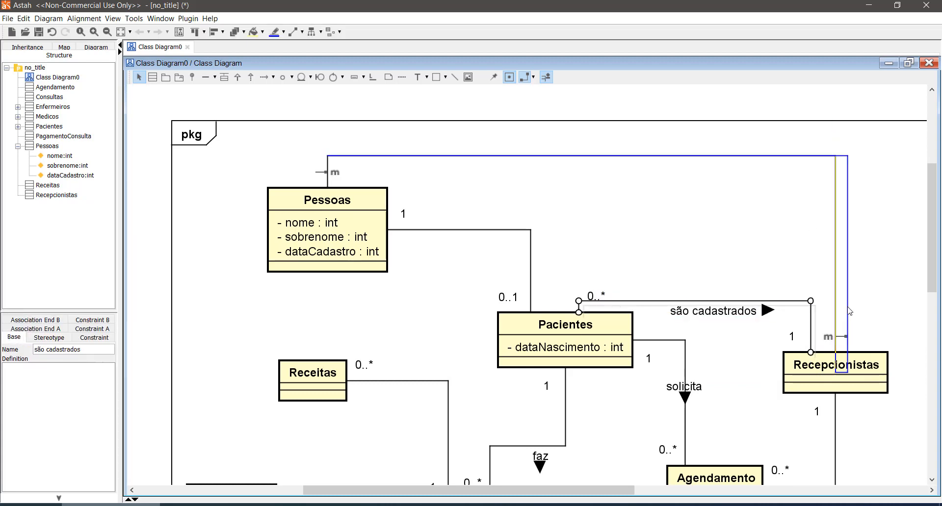
click(634, 393)
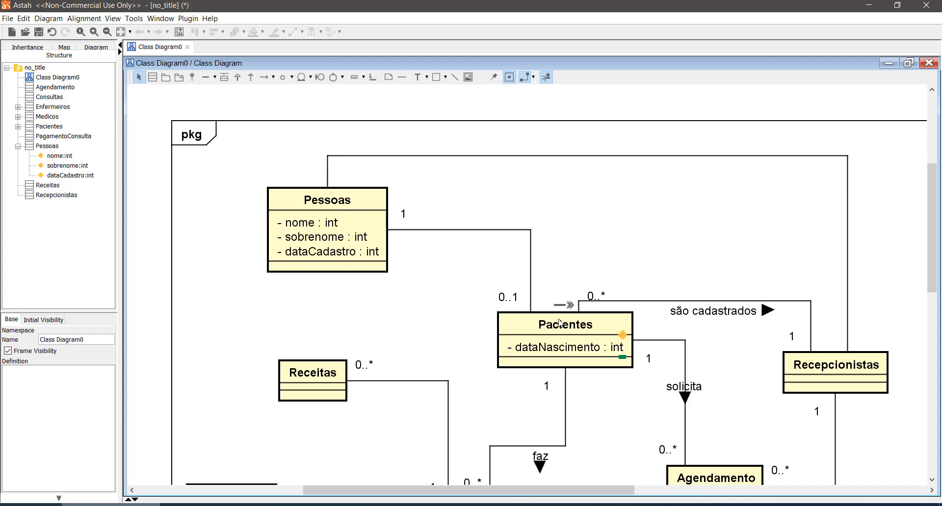
- Set the Pessoas–Recepcionistas association's multiplicity to 1 at Pessoas and 0..1 at Recepcionistas
click(335, 175)
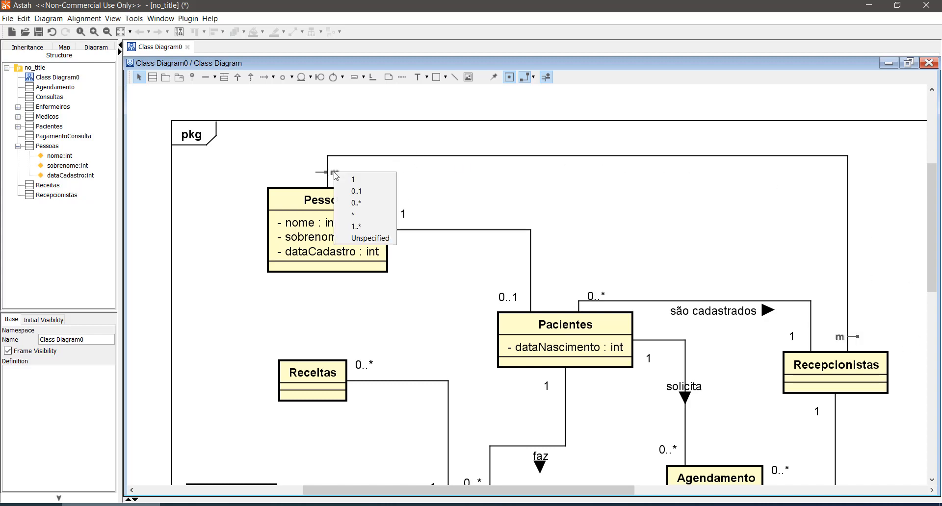
click(338, 214)
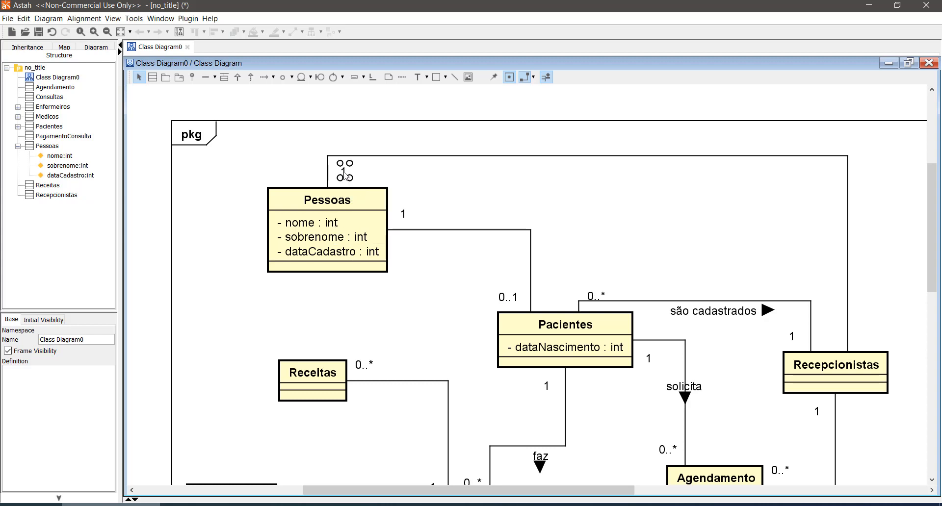
click(839, 337)
click(865, 358)
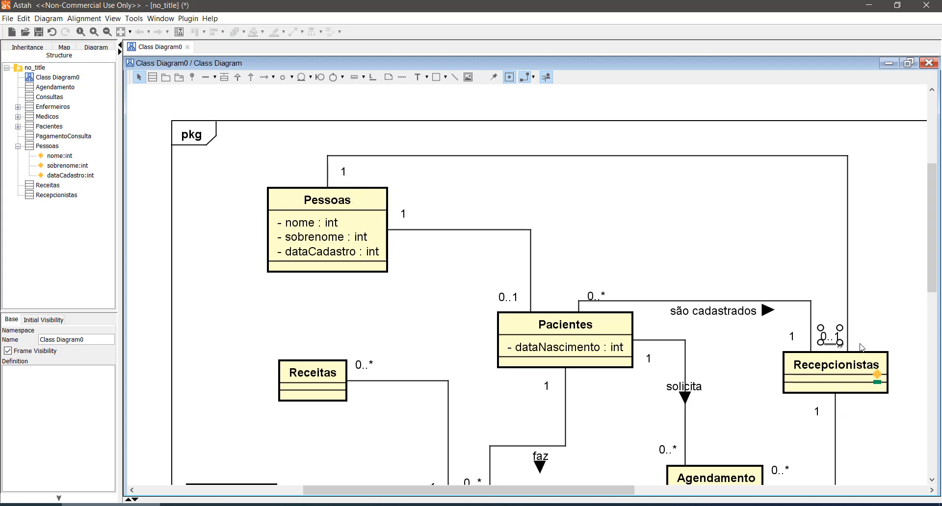
- Move the Medicos class to the left side of the diagram, below Enfermeiros
scroll(735, 290, down, 3)
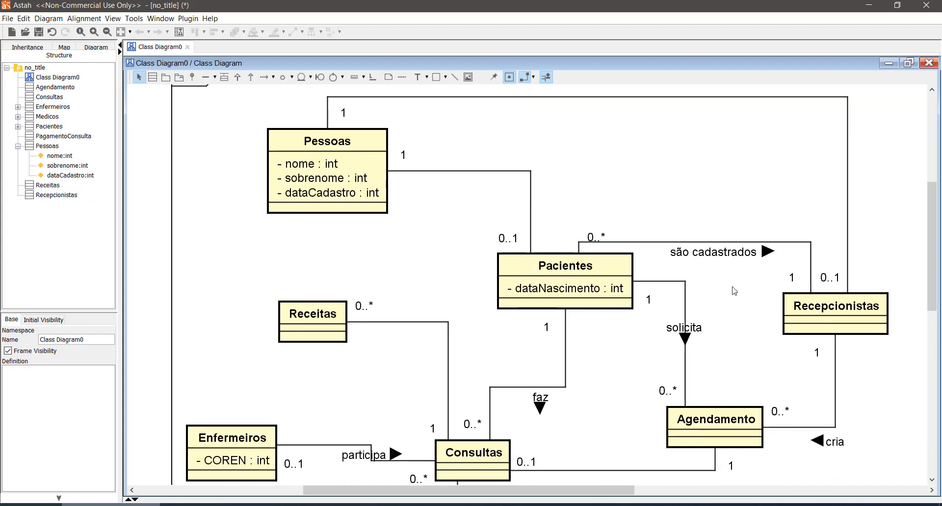
scroll(732, 290, up, 1)
scroll(564, 421, down, 1)
scroll(564, 421, down, 1)
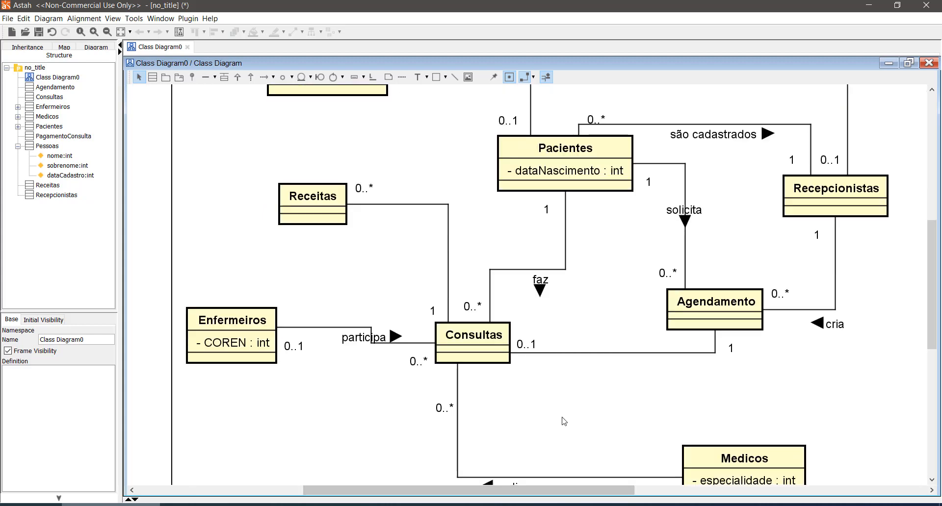
drag(719, 454, 287, 449)
scroll(414, 433, down, 2)
click(512, 429)
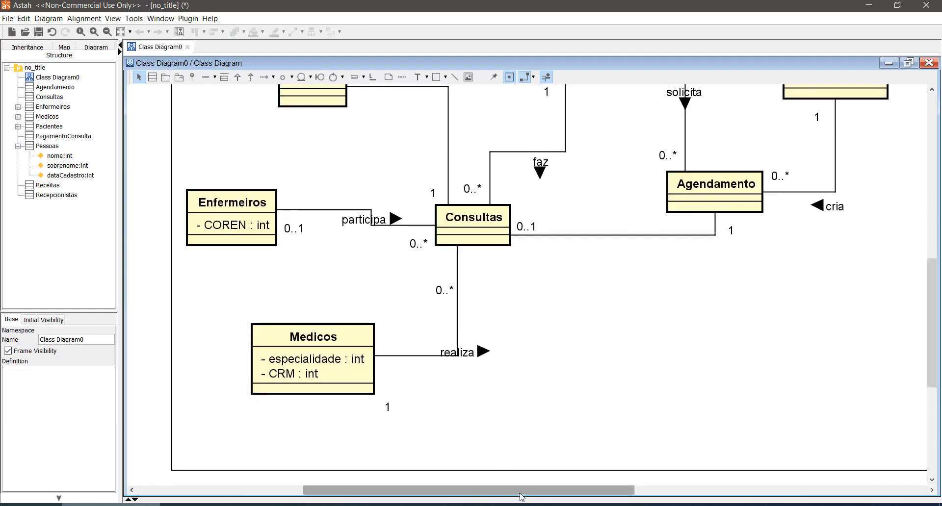
- Draw an association between Pessoas and Enfermeiros, straightening its vertical run into Enfermeiros to leave a single bend
drag(521, 490, 432, 490)
scroll(455, 409, up, 2)
scroll(455, 409, up, 3)
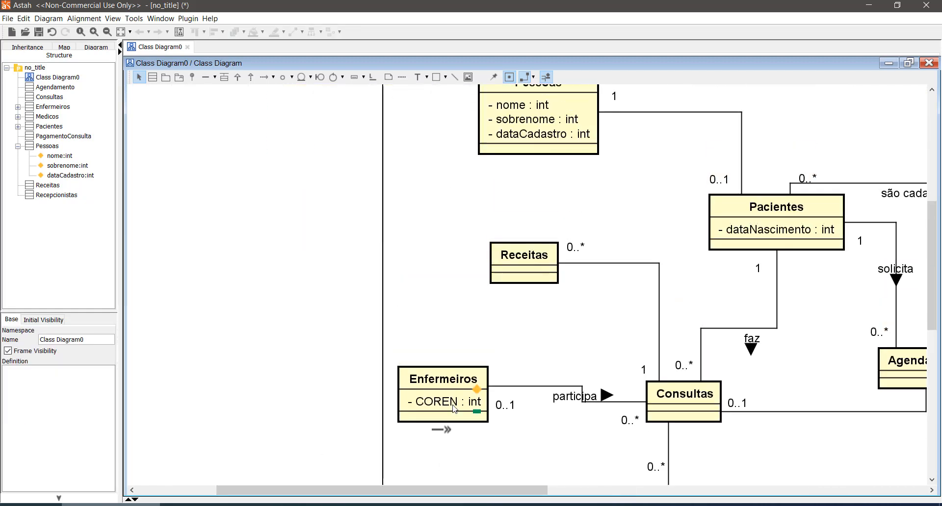
scroll(452, 406, down, 1)
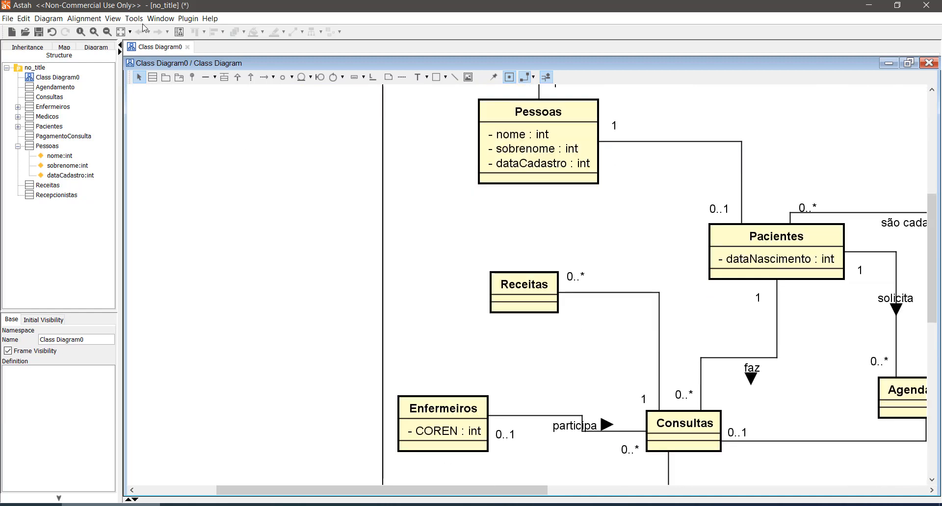
click(205, 77)
scroll(521, 204, up, 1)
click(497, 196)
click(447, 419)
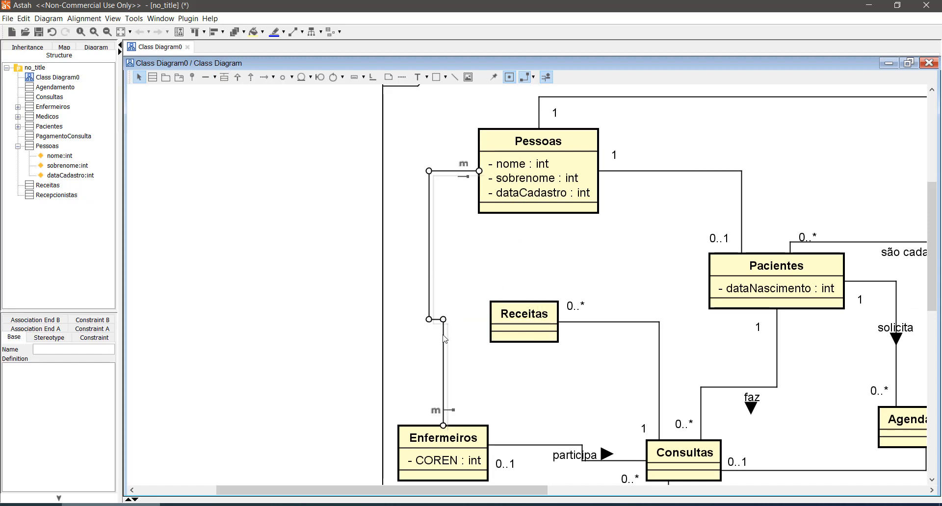
drag(444, 338, 430, 338)
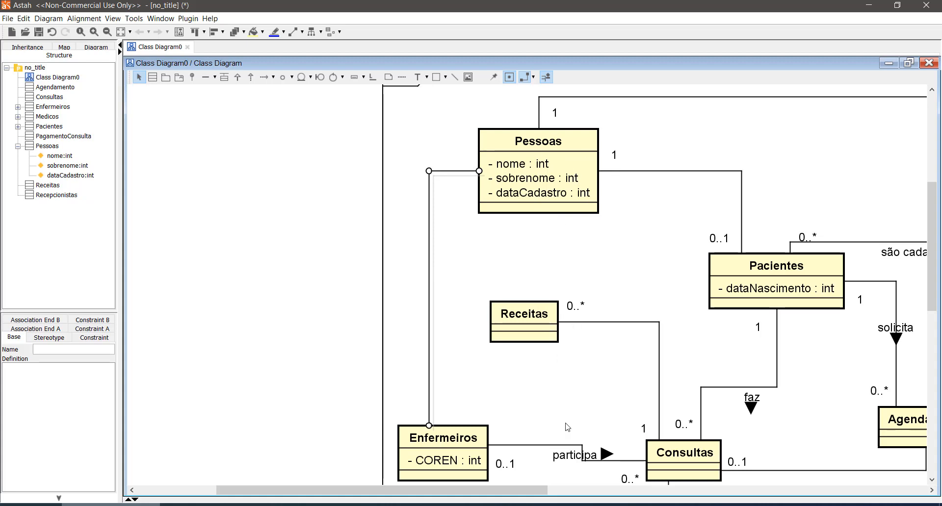
scroll(563, 305, up, 1)
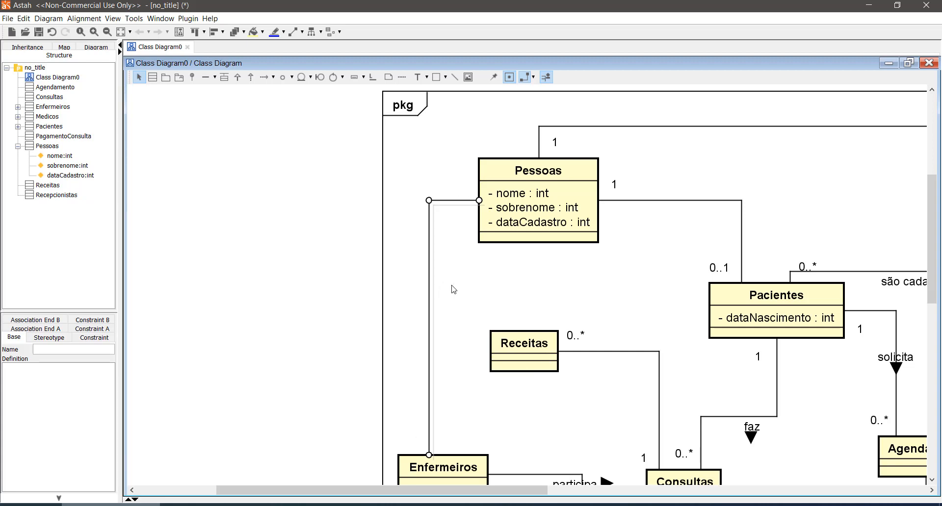
scroll(444, 273, down, 1)
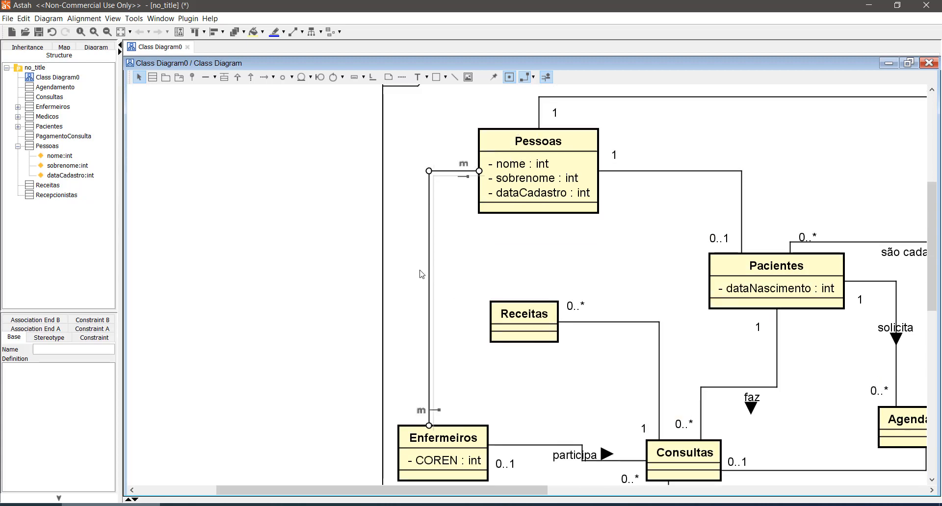
- Set the Pessoas–Enfermeiros association's multiplicity to 0..1 at Enfermeiros and 1 at Pessoas
click(422, 412)
click(437, 427)
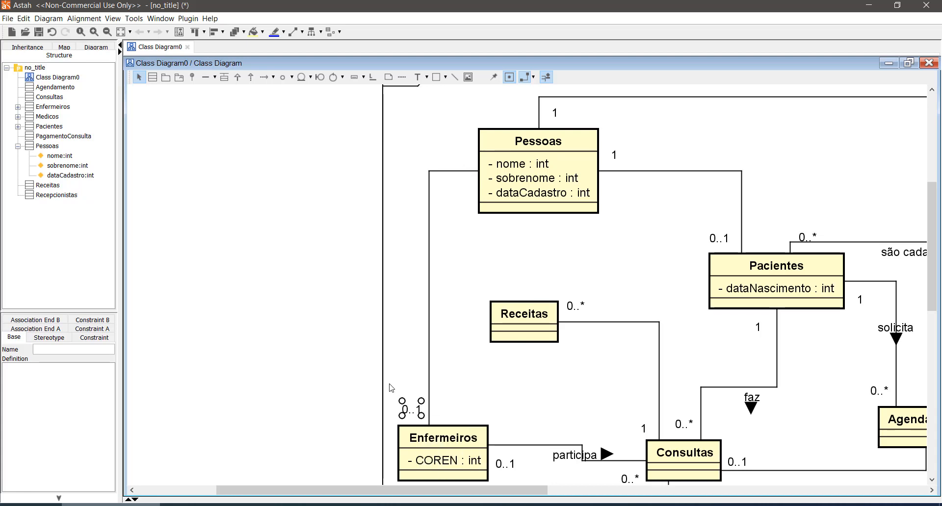
click(437, 224)
click(463, 164)
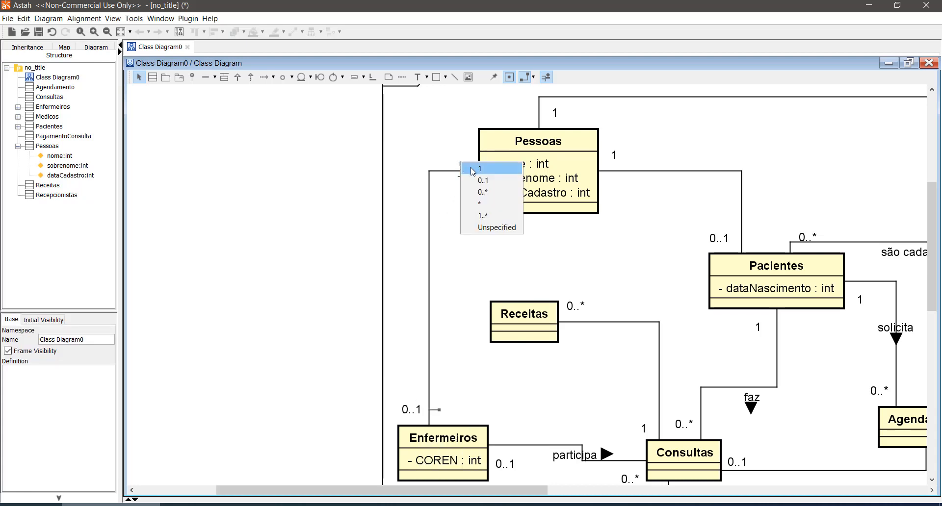
click(468, 165)
click(407, 202)
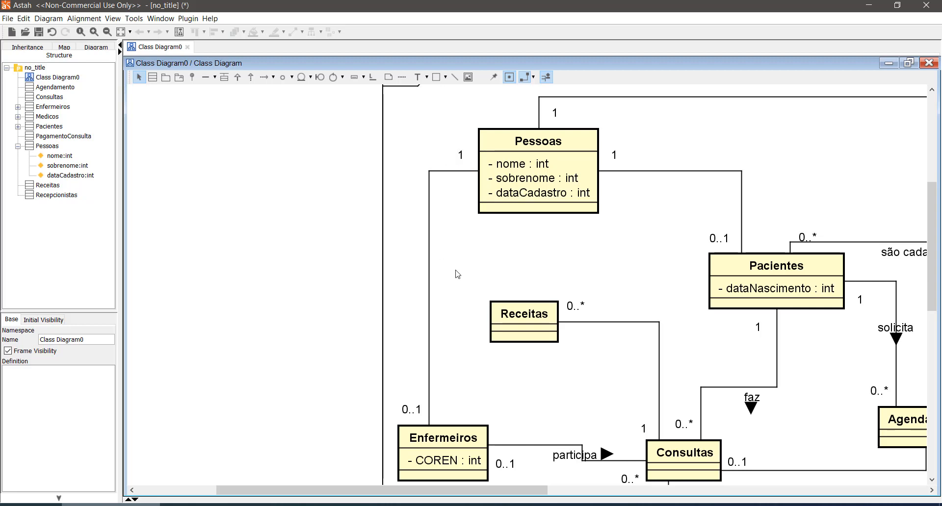
- Draw an association between Medicos and Pessoas, routing it around the left side of Enfermeiros and into the upper part of Pessoas
scroll(458, 274, down, 3)
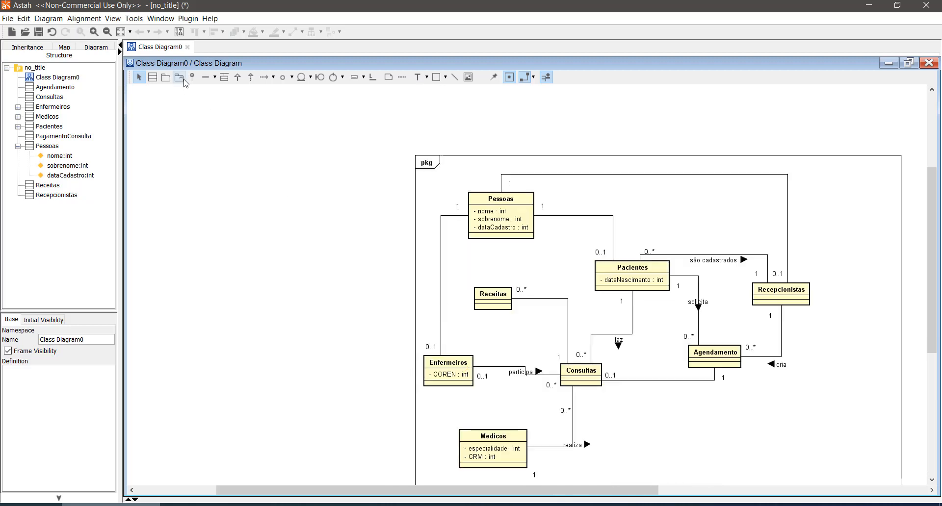
click(205, 79)
drag(494, 440, 497, 224)
drag(493, 367, 392, 359)
drag(502, 274, 392, 273)
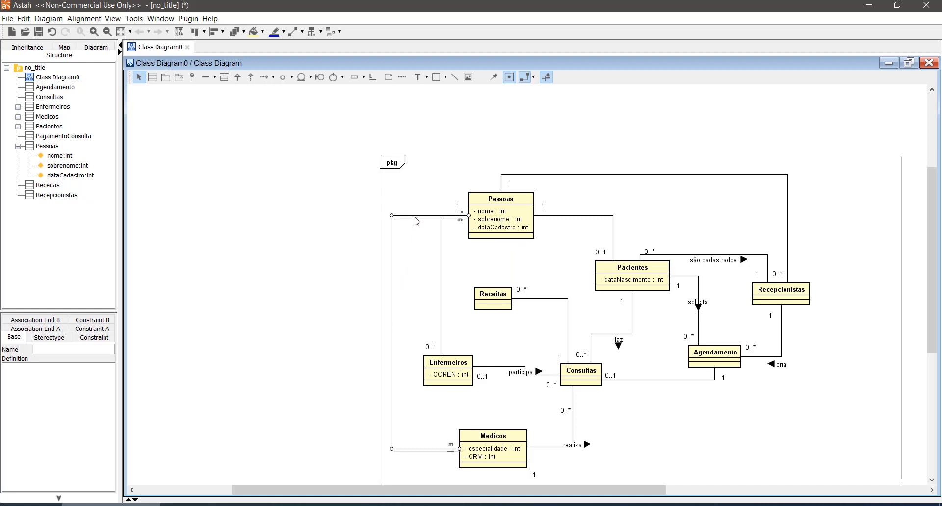
drag(415, 216, 415, 198)
drag(392, 369, 405, 369)
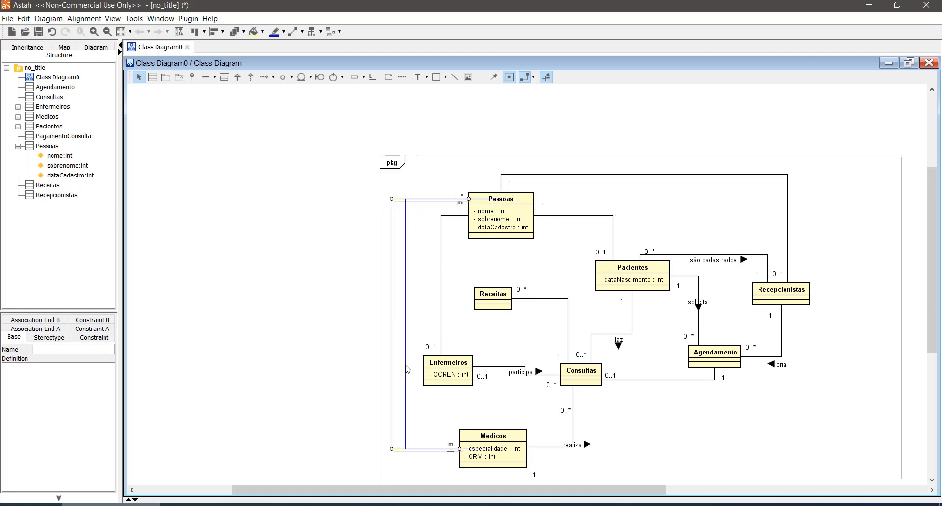
- Set the Pessoas–Medicos association's multiplicity to 1 at Pessoas and 0..1 at Medicos, separating the labels beside Pessoas
click(469, 209)
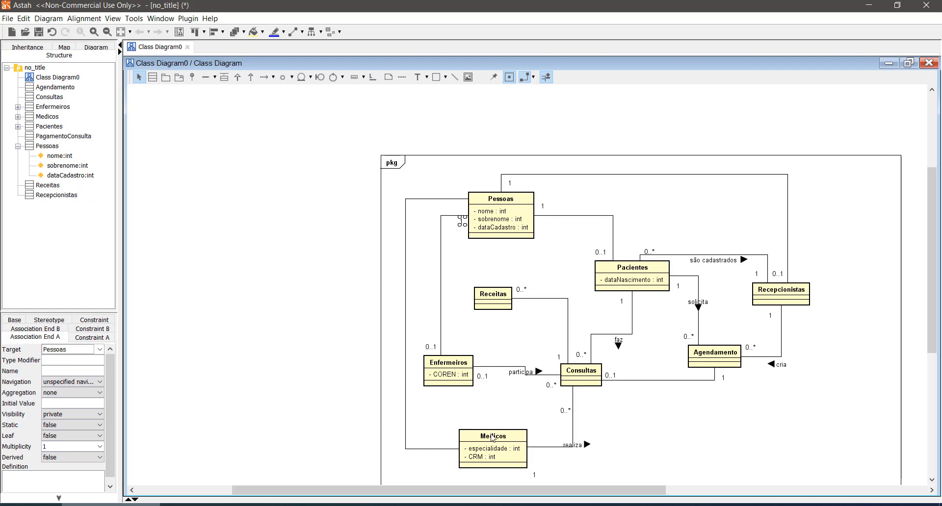
click(461, 202)
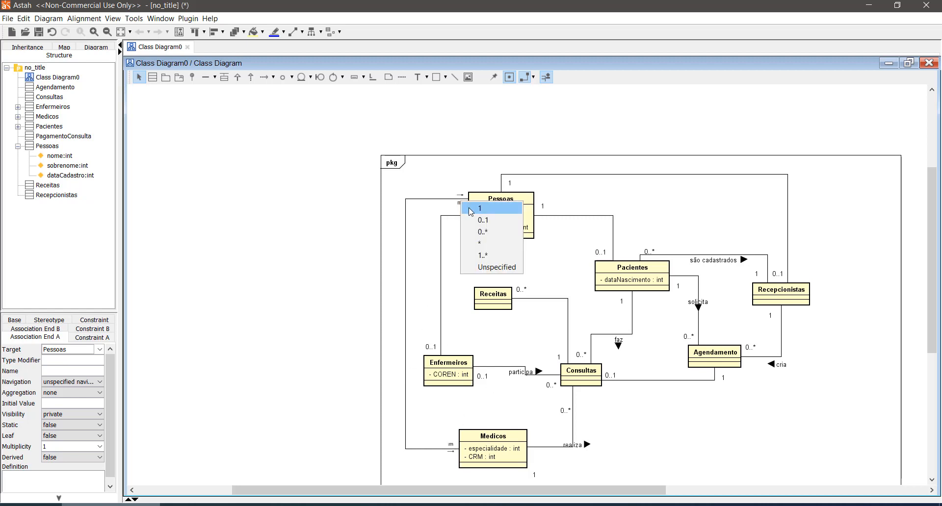
click(467, 208)
click(457, 187)
drag(458, 206, 457, 194)
click(451, 461)
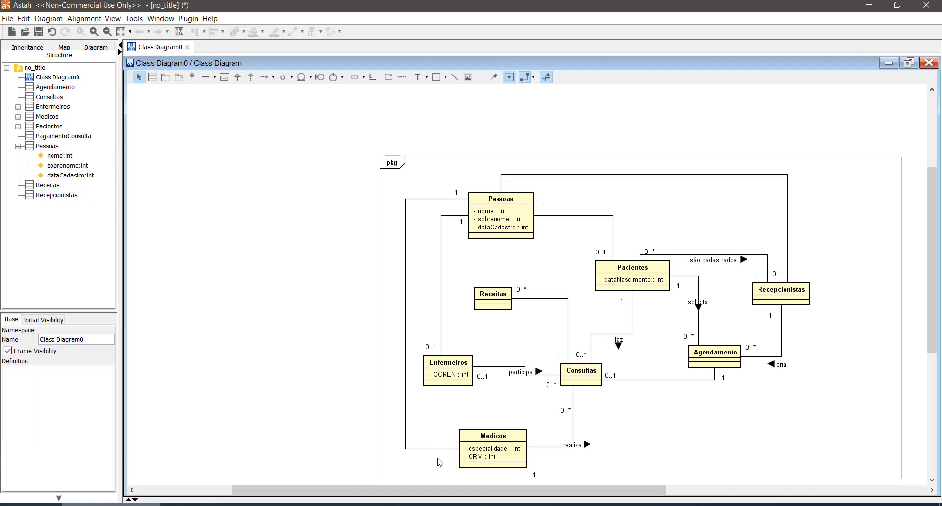
click(451, 447)
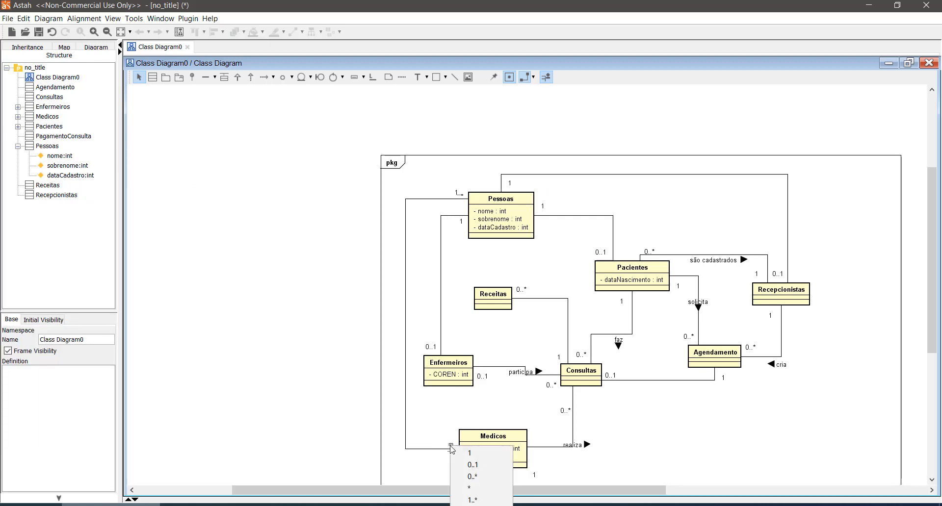
click(459, 464)
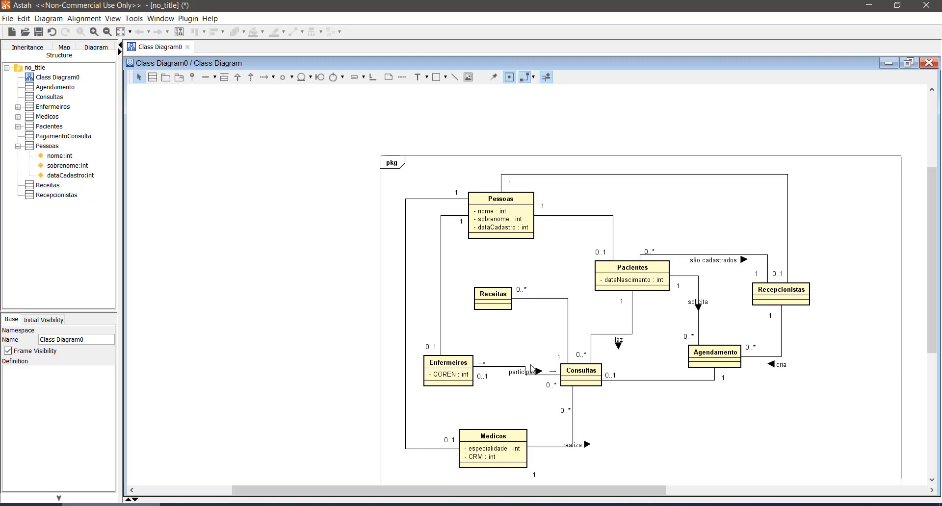
- Review the class diagram, examining how Pessoas is associated with Pacientes, Recepcionistas, Enfermeiros and Medicos
scroll(531, 369, up, 1)
scroll(532, 369, down, 1)
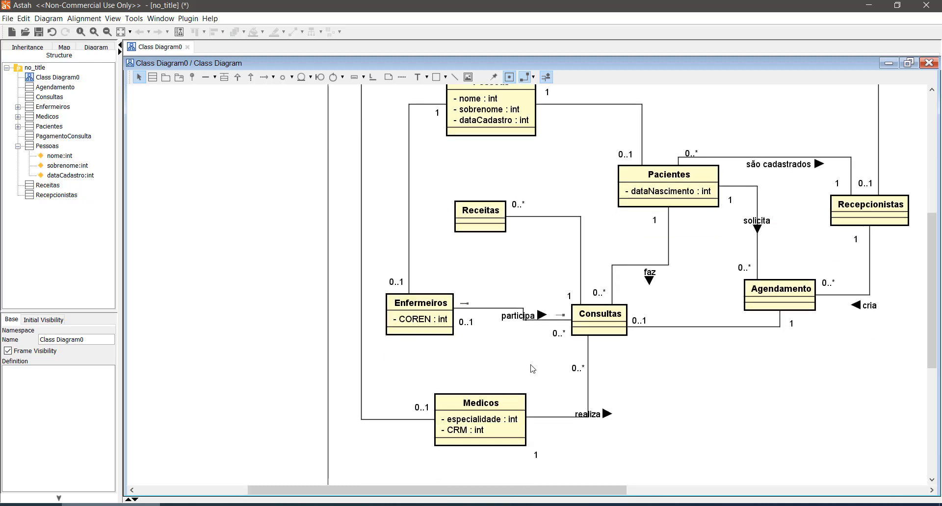
scroll(531, 369, up, 1)
scroll(531, 369, down, 1)
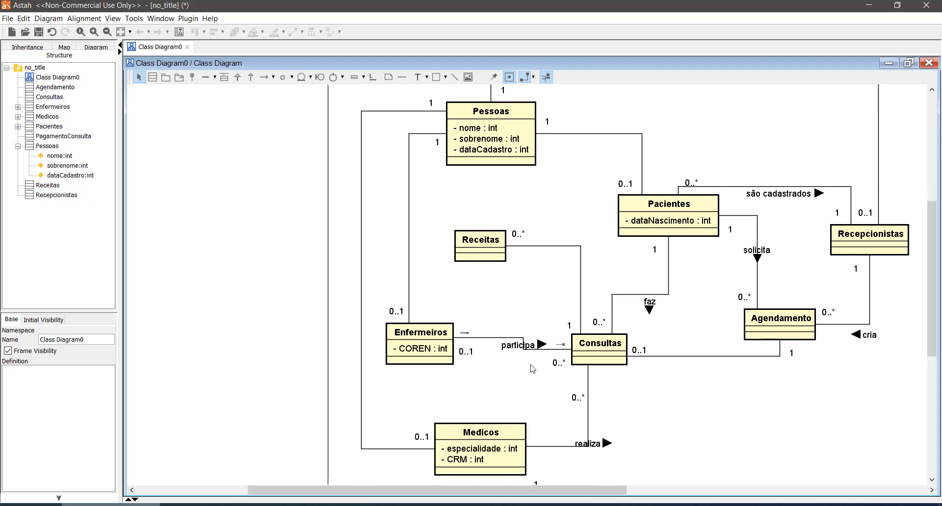
scroll(544, 344, up, 1)
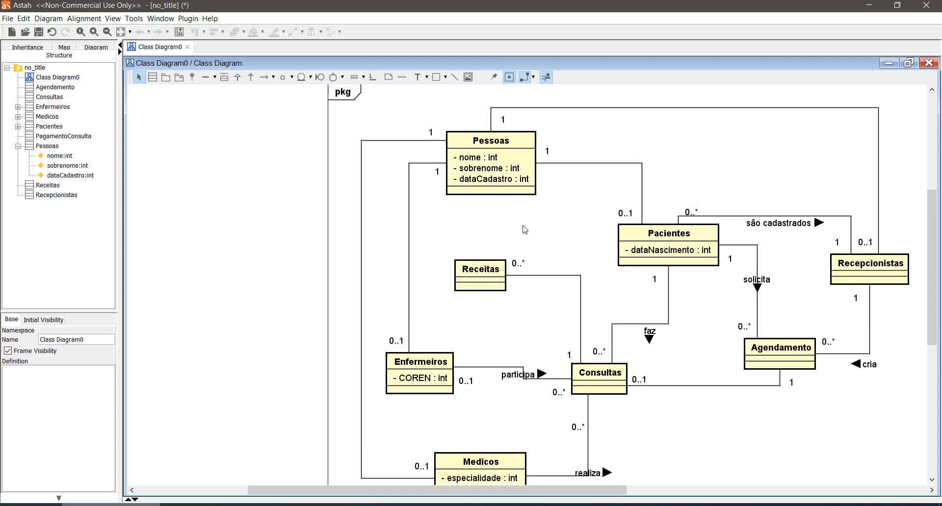
scroll(500, 353, down, 1)
scroll(501, 352, up, 1)
mouse_move(791, 358)
scroll(422, 372, down, 3)
scroll(485, 414, up, 3)
- Delete the associations linking Pessoas to Recepcionistas, Medicos and Enfermeiros
click(760, 108)
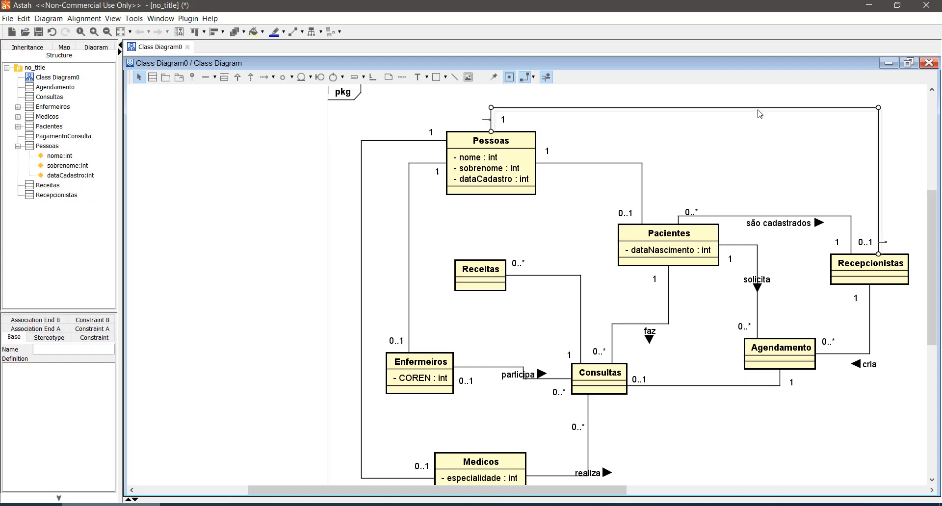
key(Delete)
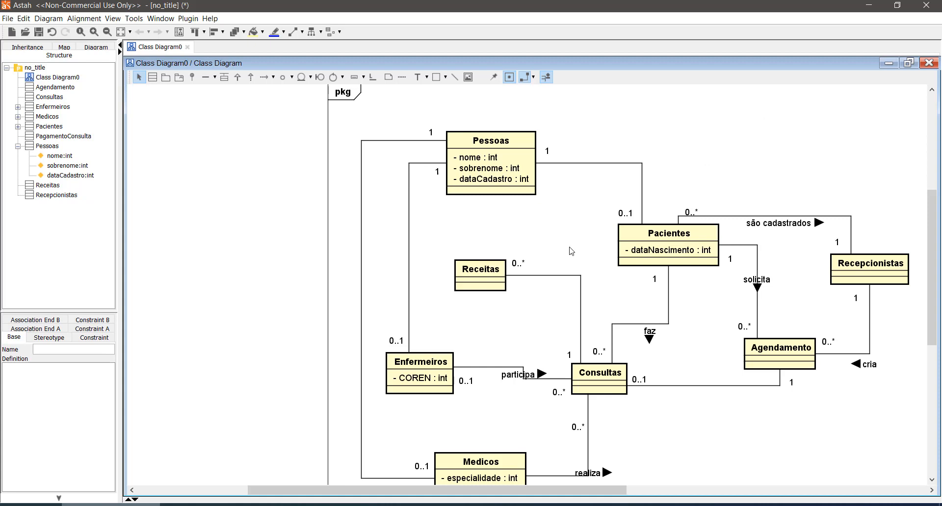
click(362, 285)
key(Delete)
click(410, 284)
key(Delete)
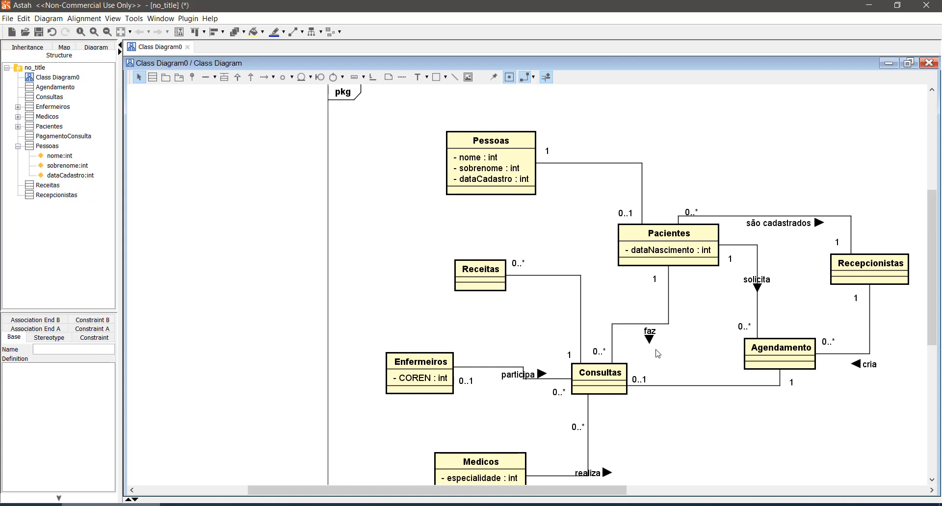
- Add a class named Funcionarios to the left of Pessoas and shift it slightly up and to the left
scroll(658, 354, down, 1)
scroll(657, 353, up, 2)
click(152, 77)
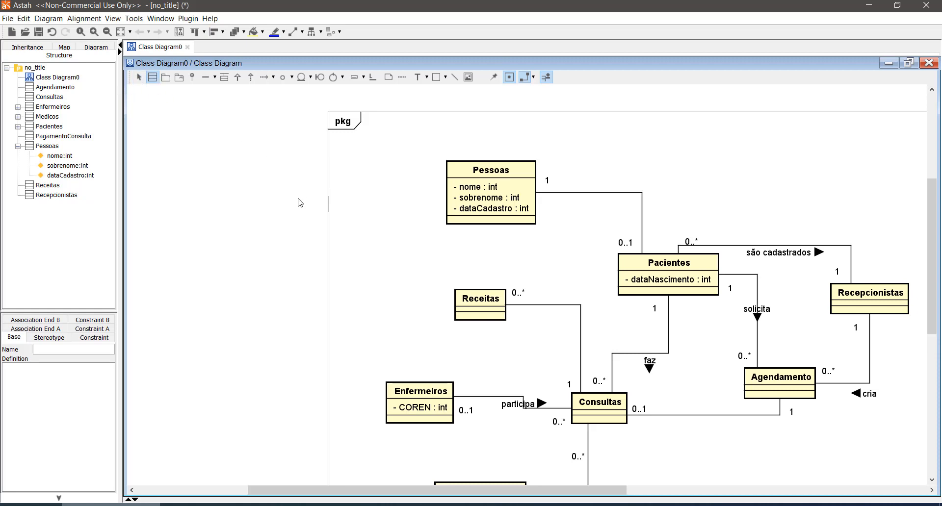
click(299, 237)
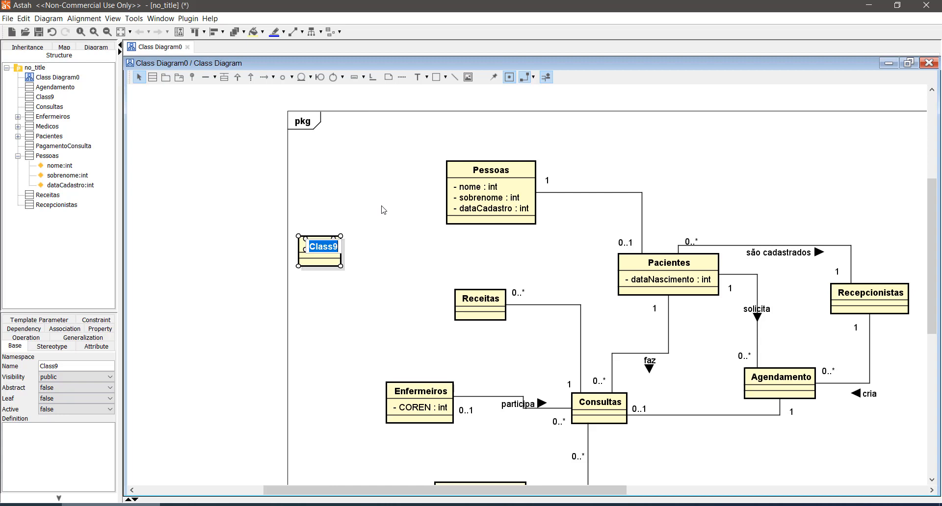
text(Funcionarios)
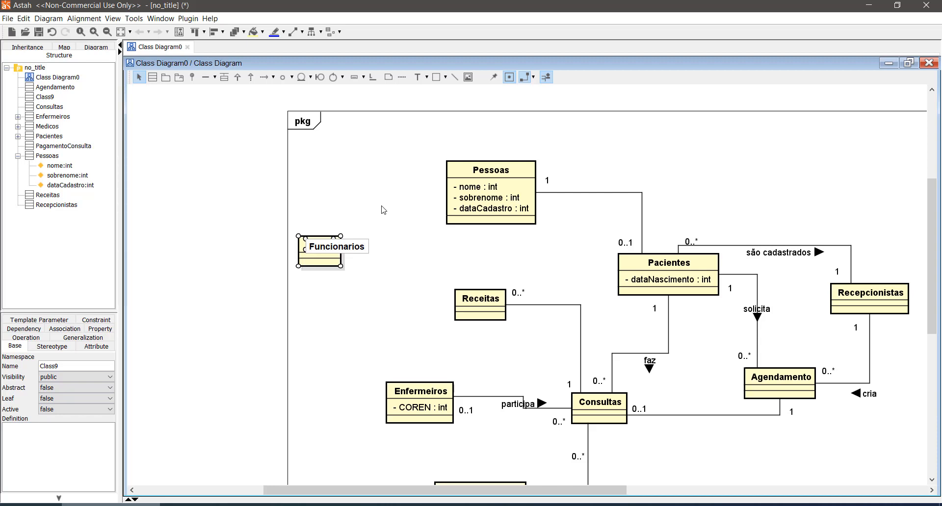
key(Return)
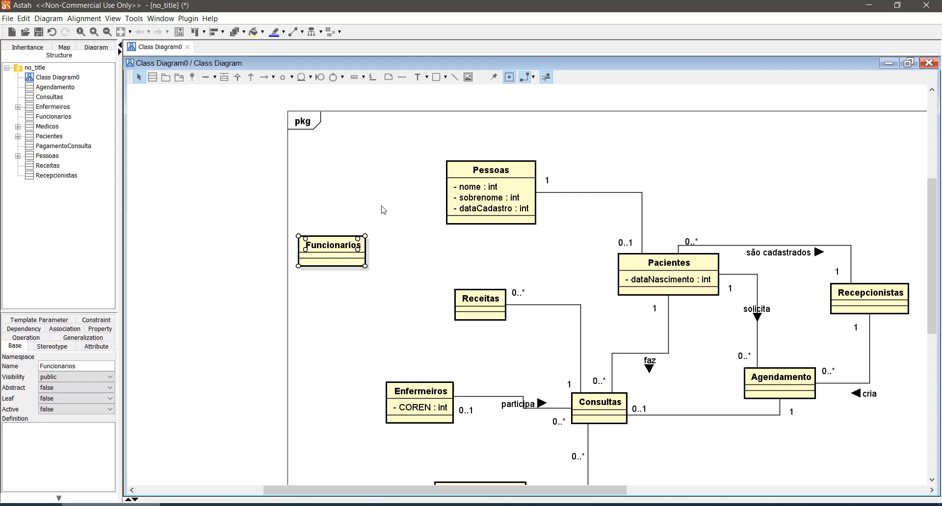
click(394, 201)
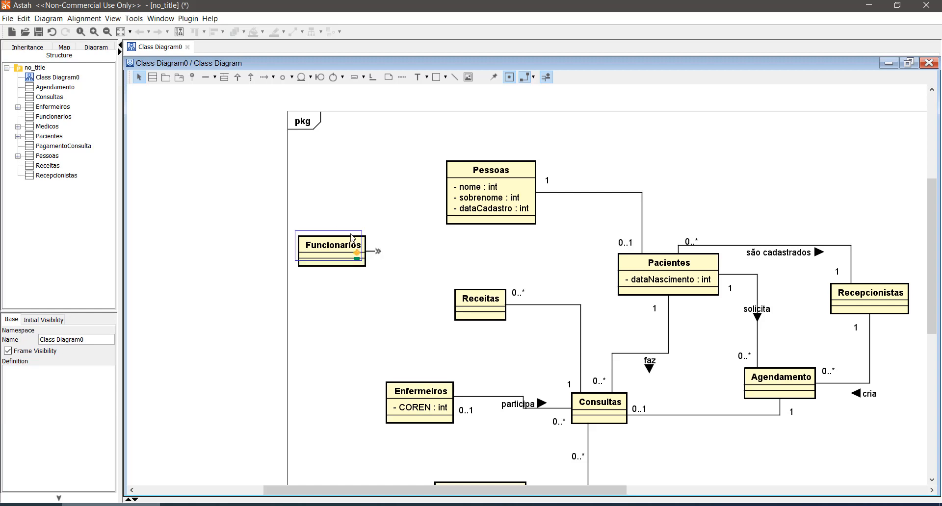
drag(351, 238, 343, 228)
click(380, 286)
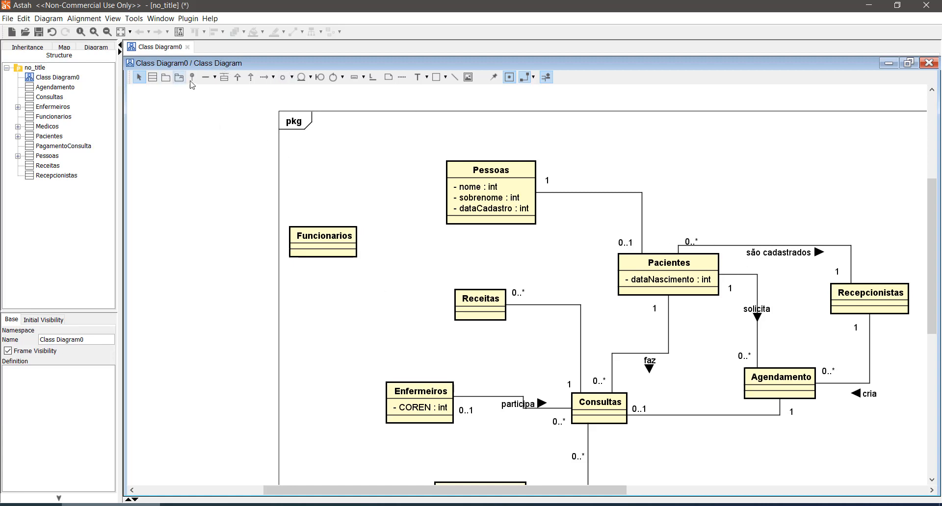
- Draw an association between Funcionarios and Pessoas, rerouting it to run from the right side of Funcionarios into the underside of Pessoas
click(205, 77)
drag(324, 243, 466, 212)
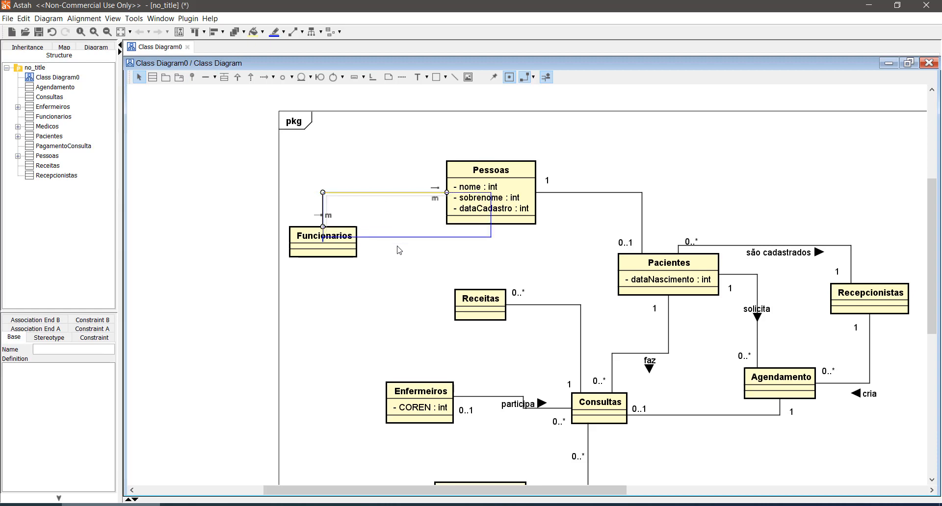
drag(397, 246, 397, 246)
click(370, 277)
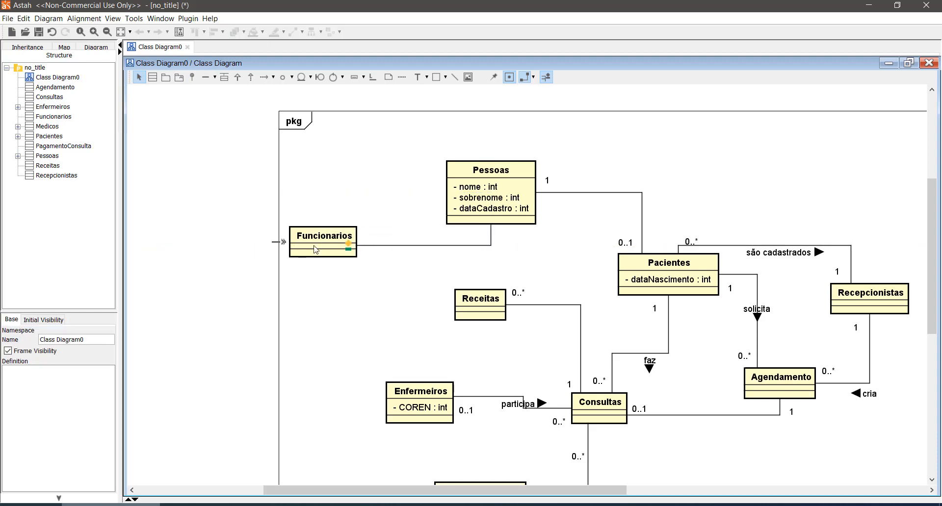
- Set the Funcionarios–Pessoas association's multiplicity to 1 at Pessoas and 0..1 at Funcionarios
click(497, 235)
click(505, 238)
click(368, 252)
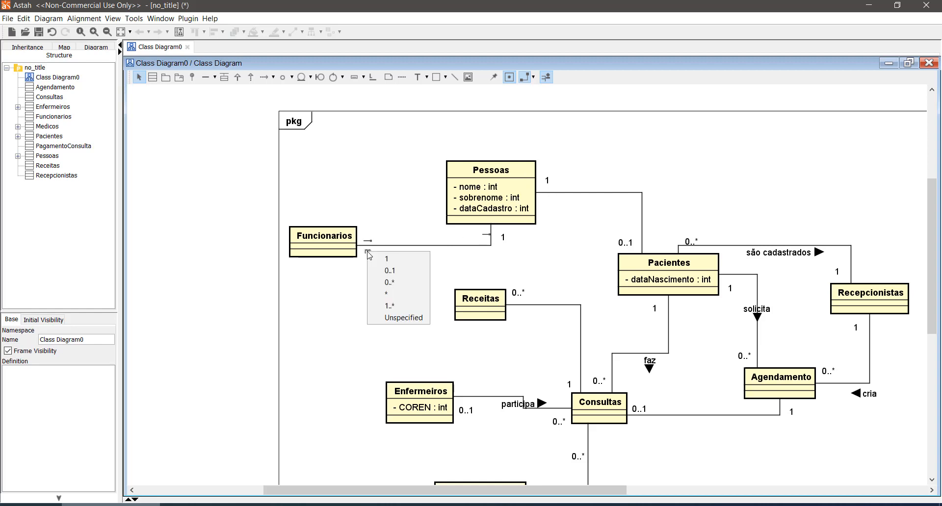
click(403, 270)
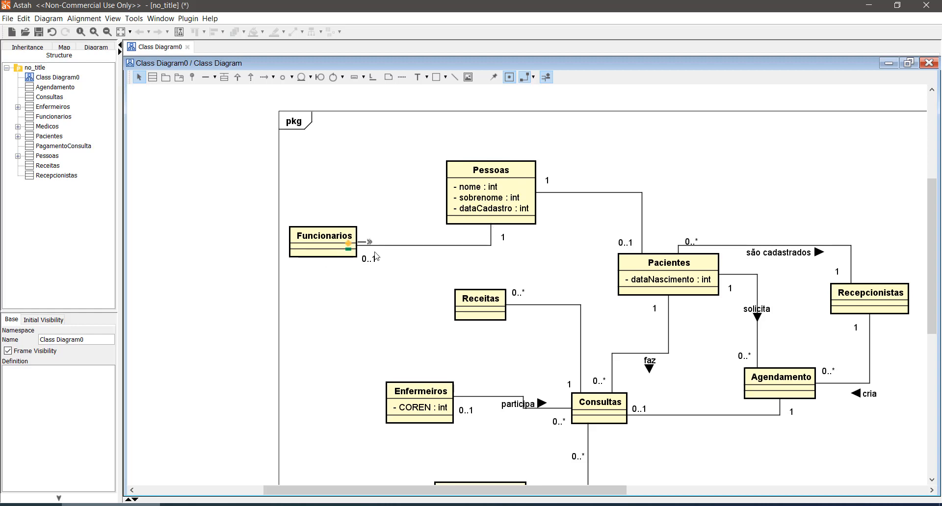
scroll(414, 305, down, 1)
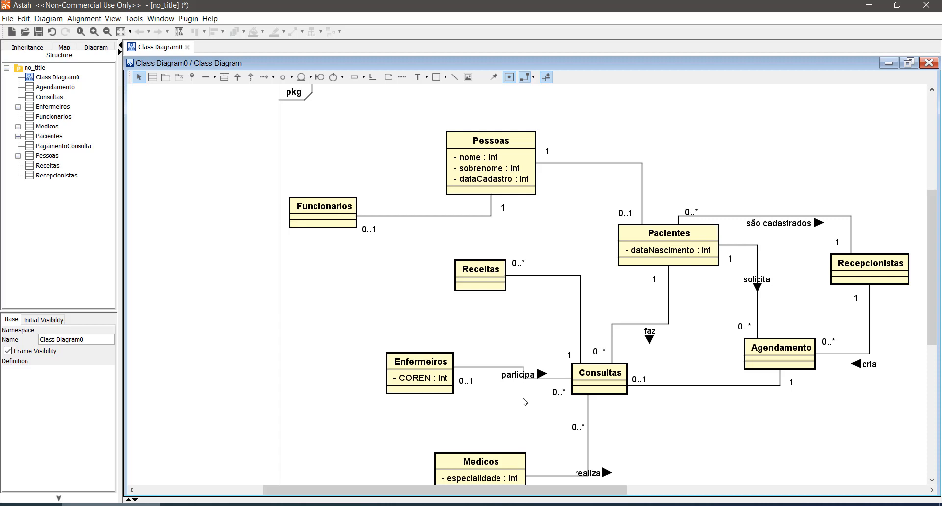
drag(263, 183, 374, 245)
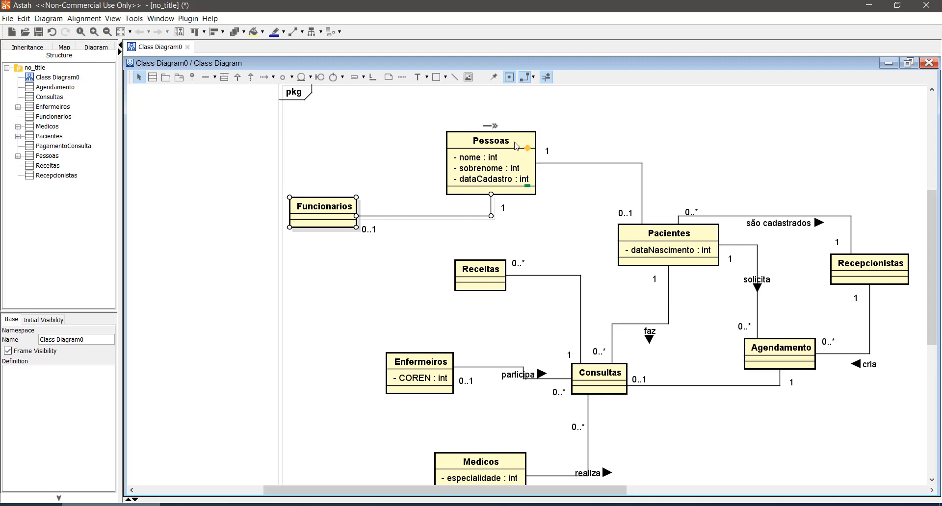
click(398, 275)
scroll(449, 276, down, 1)
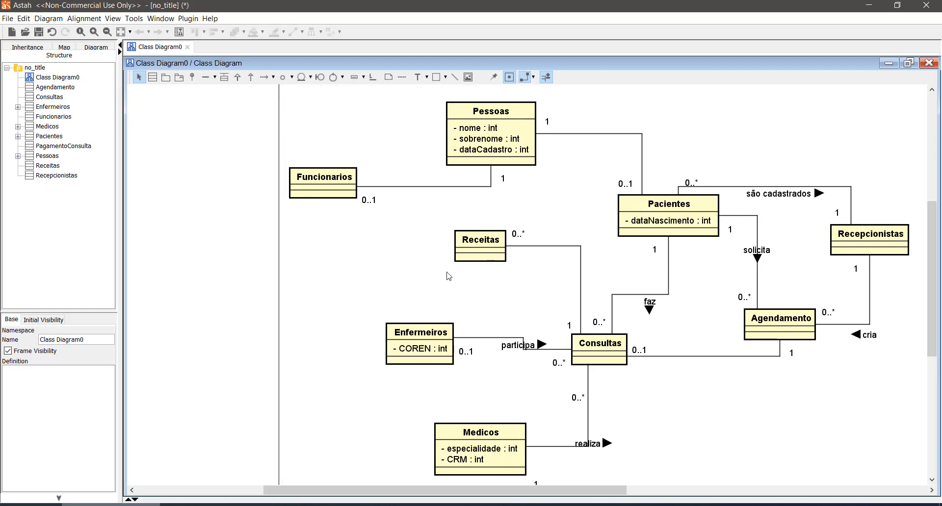
scroll(449, 276, up, 1)
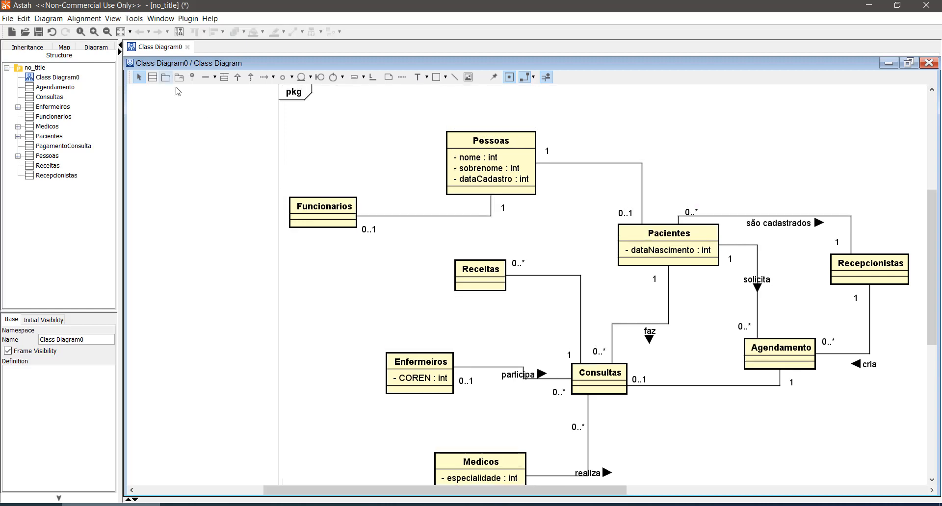
- Draw an association from the underside of Funcionarios to the left side of Enfermeiros
click(205, 77)
click(319, 221)
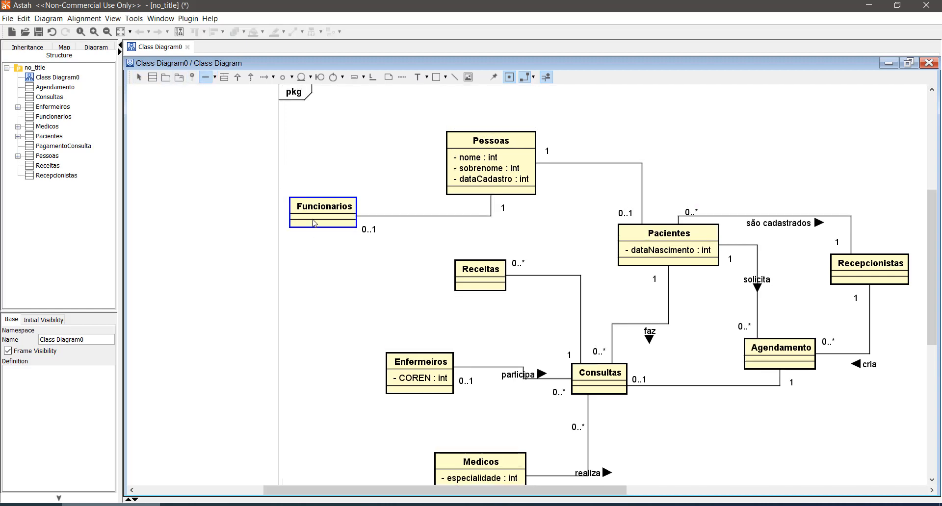
click(394, 377)
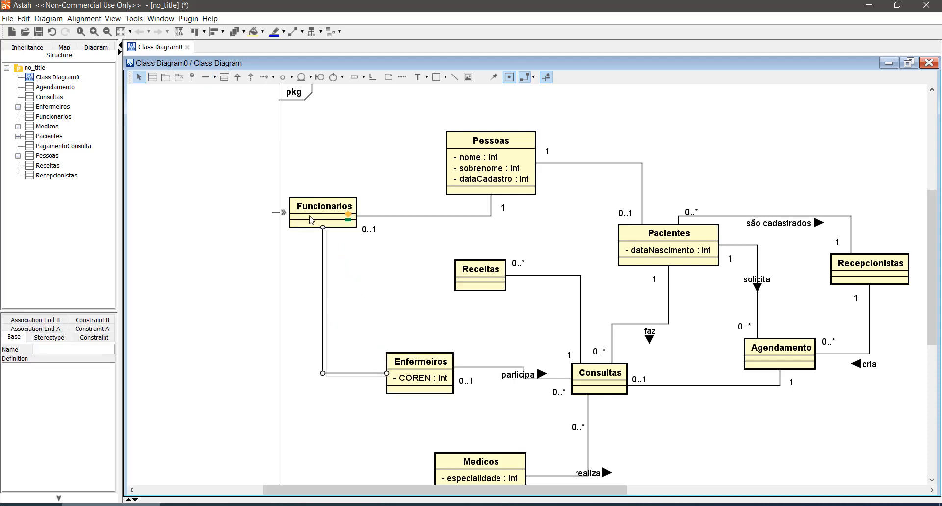
click(354, 398)
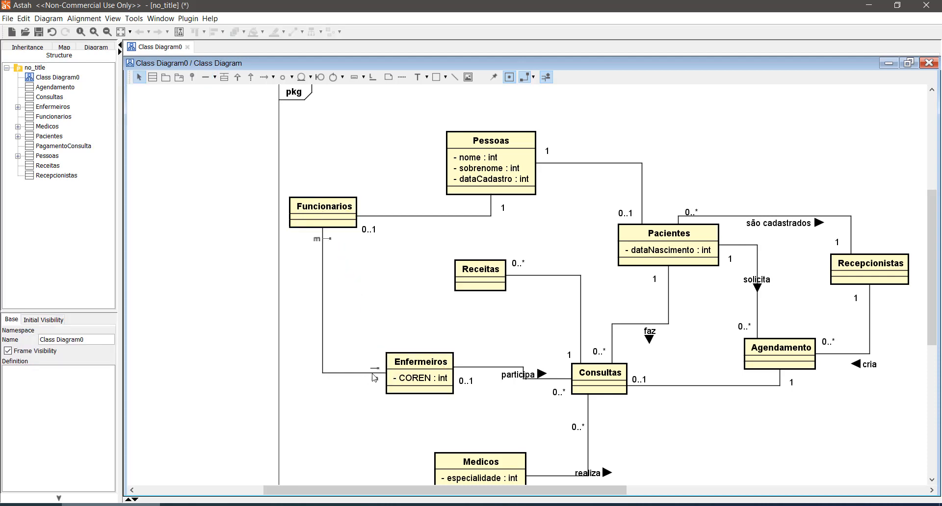
- Set the Funcionarios–Enfermeiros association's multiplicity to 0..1 at Enfermeiros and 1 at Funcionarios
click(375, 379)
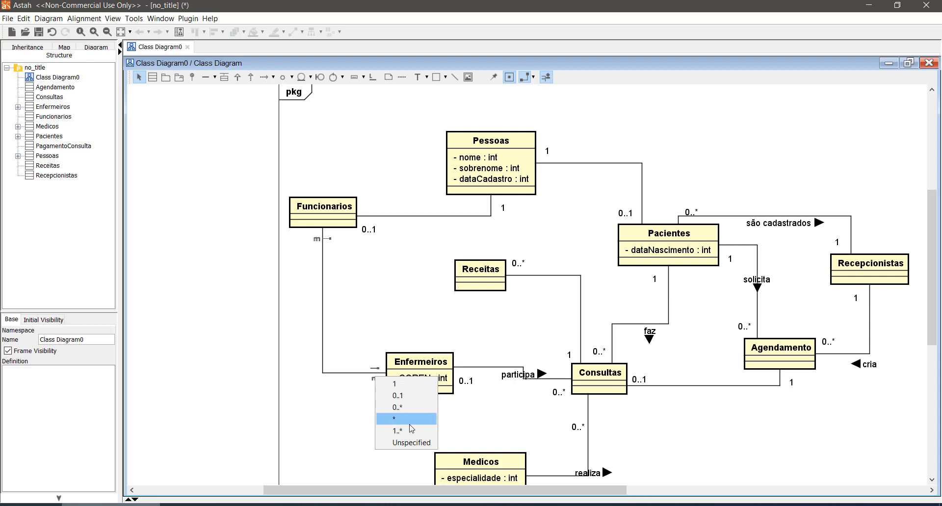
click(409, 395)
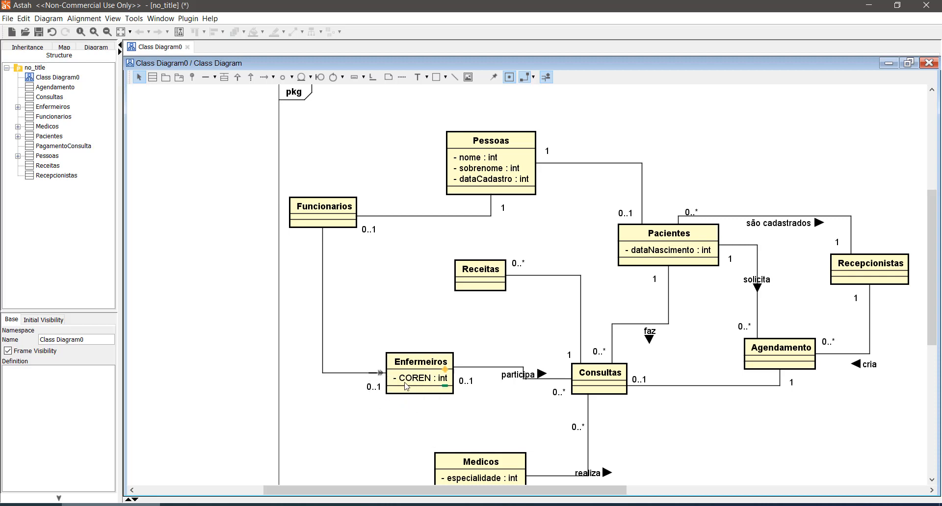
click(318, 239)
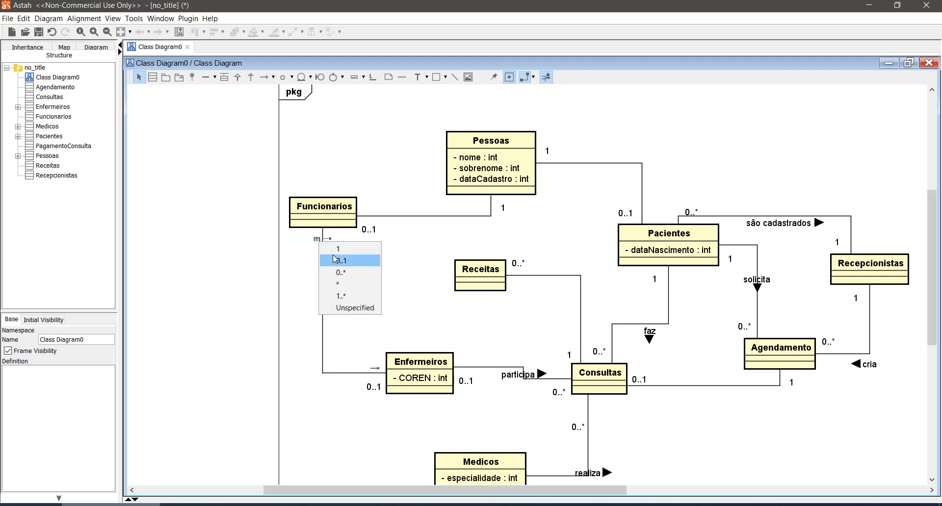
click(338, 250)
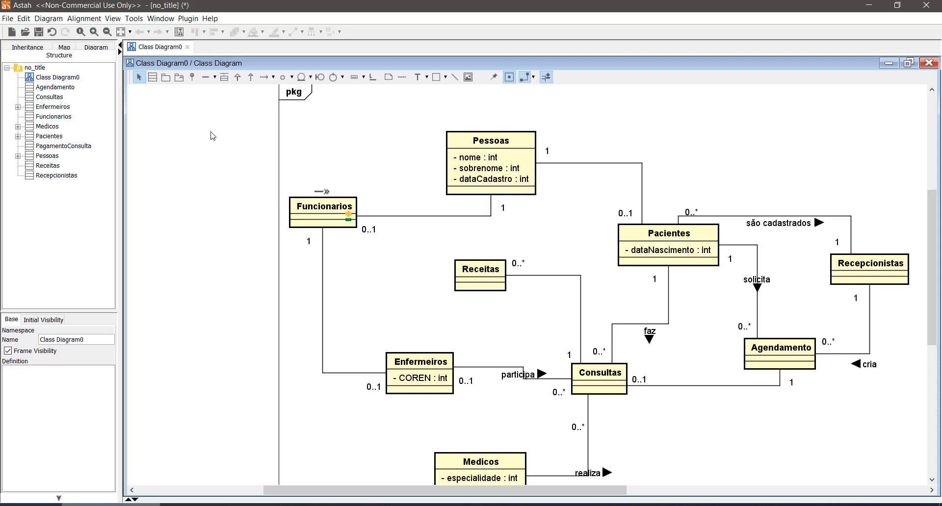
- Draw an association from Funcionarios to Recepcionistas and route its line above the Pessoas class
click(206, 77)
click(330, 211)
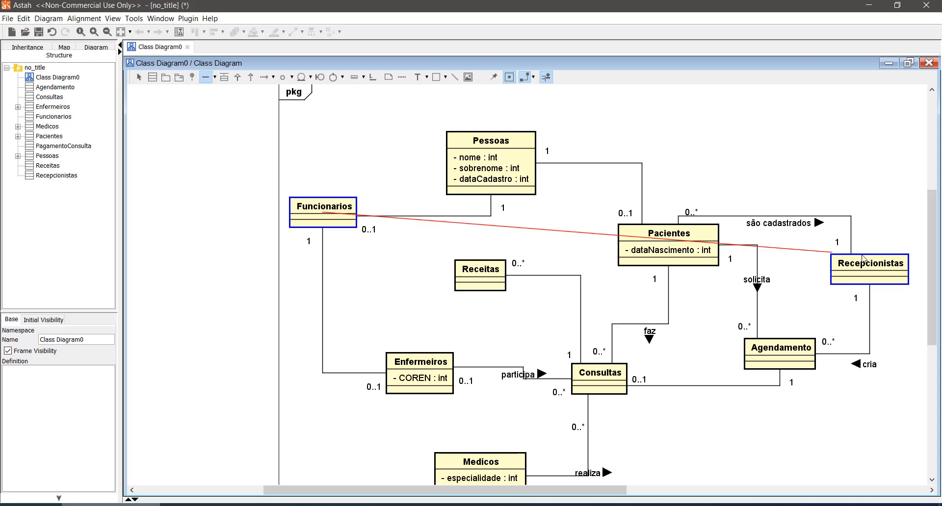
click(864, 269)
drag(727, 266, 729, 105)
scroll(693, 182, up, 1)
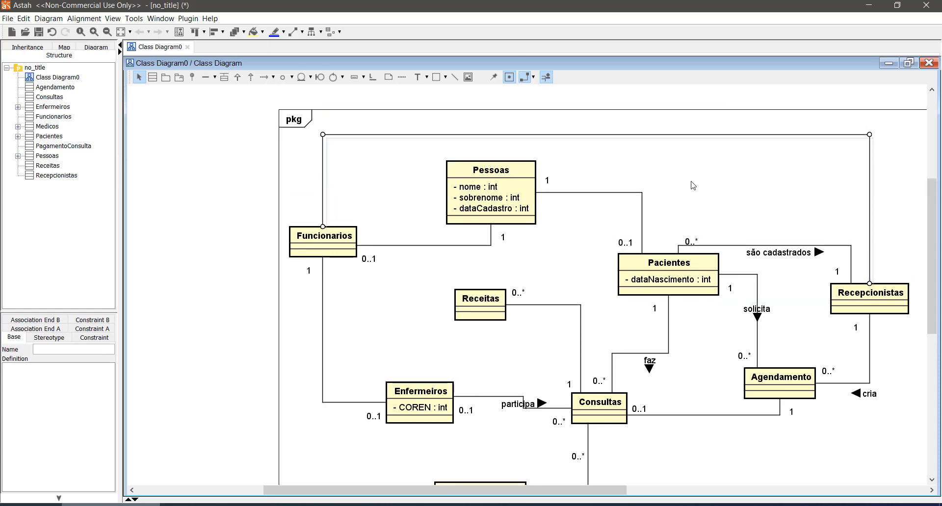
- Set the Funcionarios–Recepcionistas association's multiplicity to 1 at Funcionarios and 0..1 at Recepcionistas, placing the 0..1 label to the right of the line
mouse_move(323, 212)
click(335, 226)
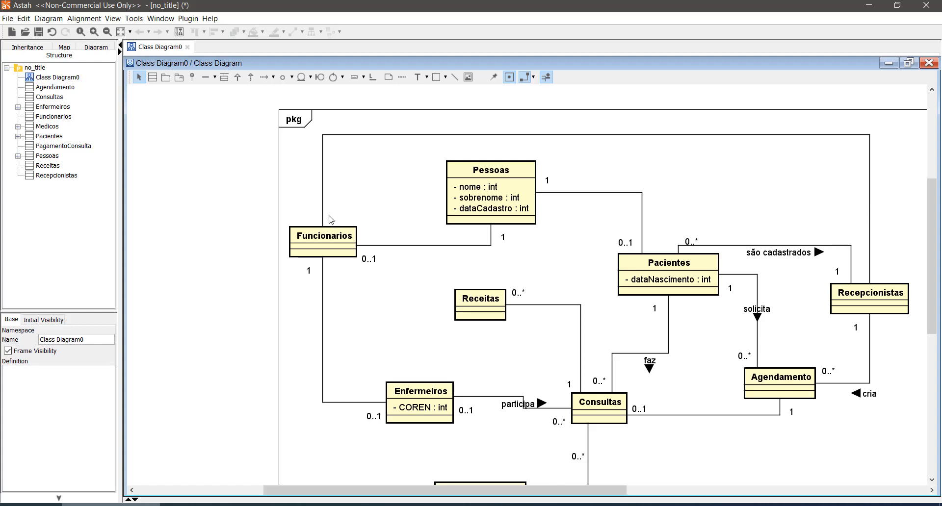
click(329, 219)
click(343, 222)
click(866, 273)
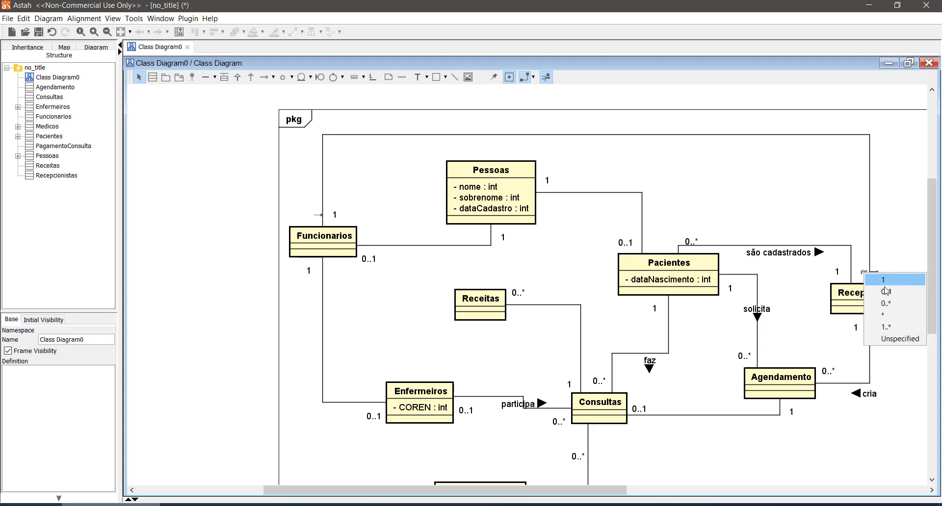
click(886, 291)
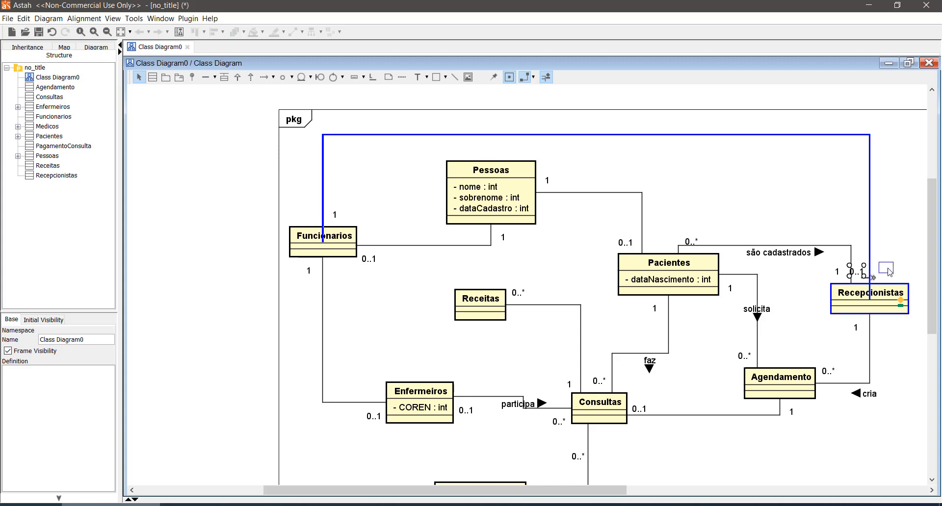
drag(888, 269, 887, 275)
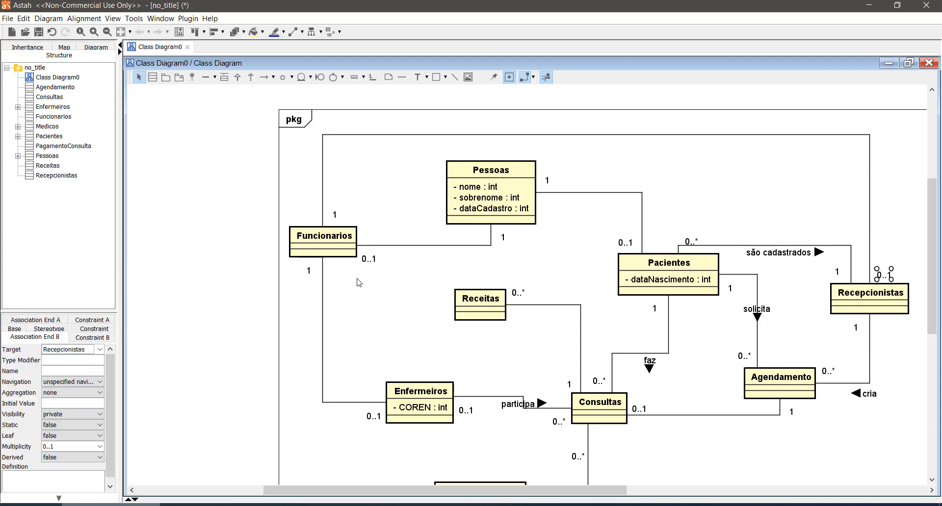
drag(335, 281, 525, 226)
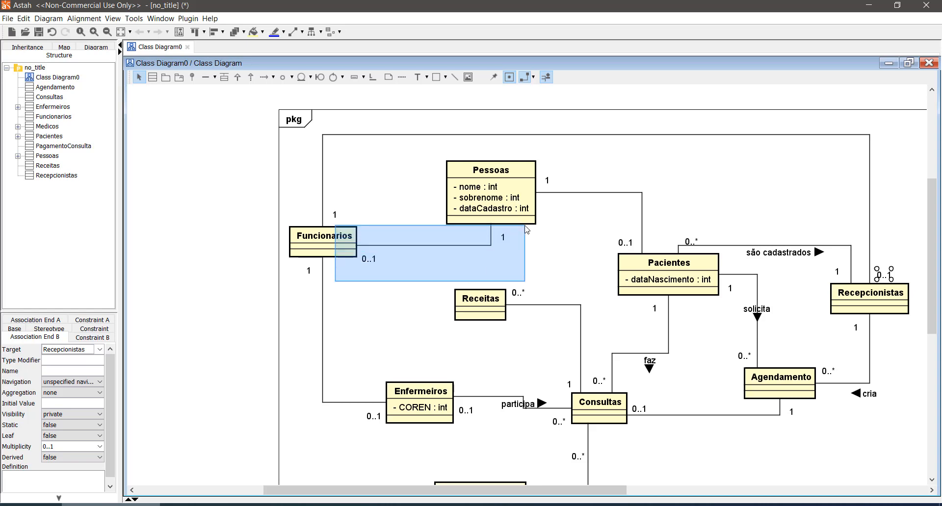
drag(527, 229, 527, 229)
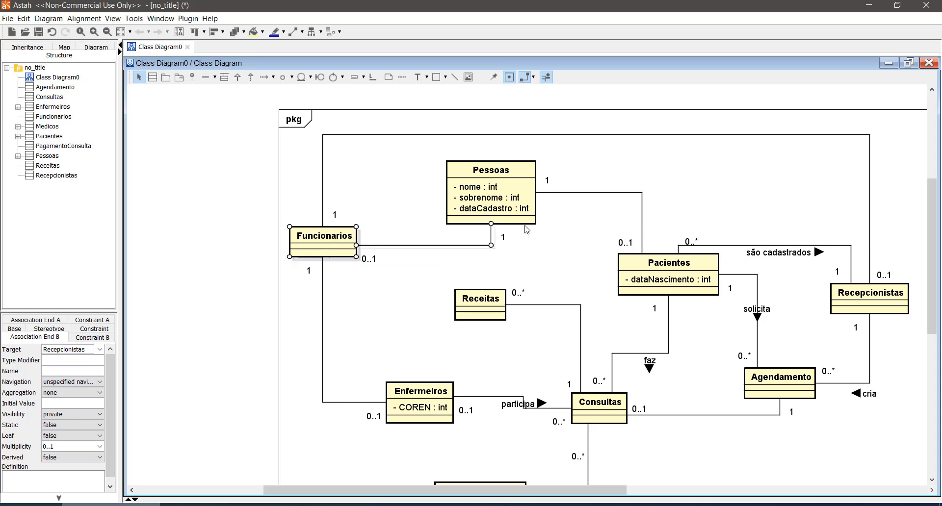
click(694, 186)
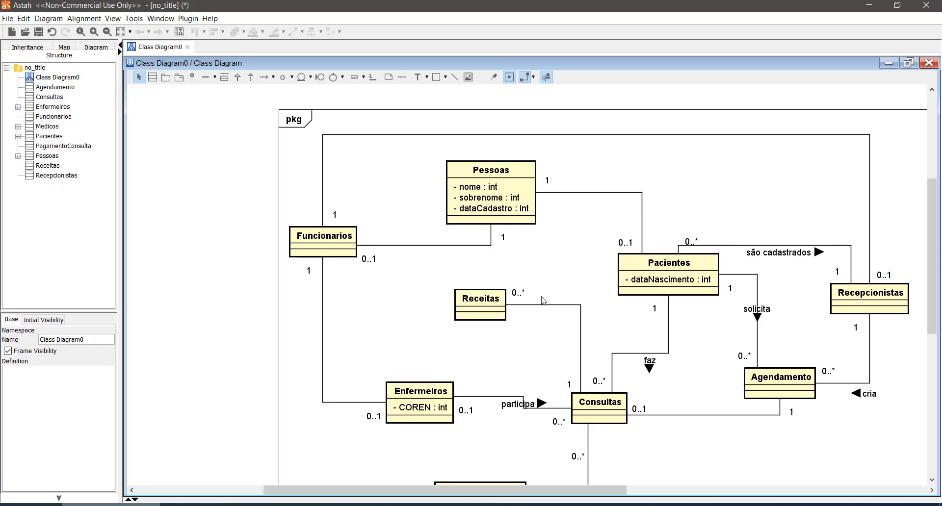
- Draw an association from the underside of Funcionarios to Medicos left of the Enfermeiros line, and move the Enfermeiros line's multiplicity 1 to its right side
scroll(518, 312, down, 2)
scroll(500, 315, down, 6)
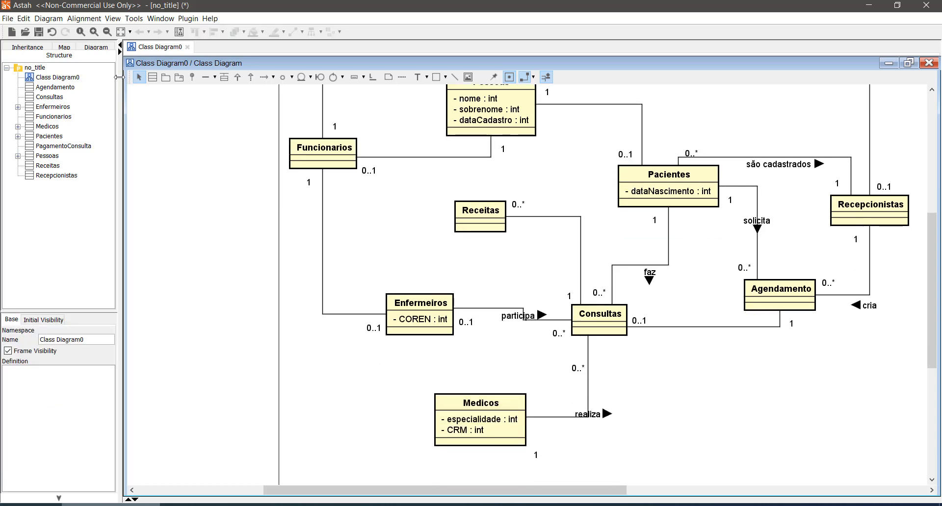
click(206, 77)
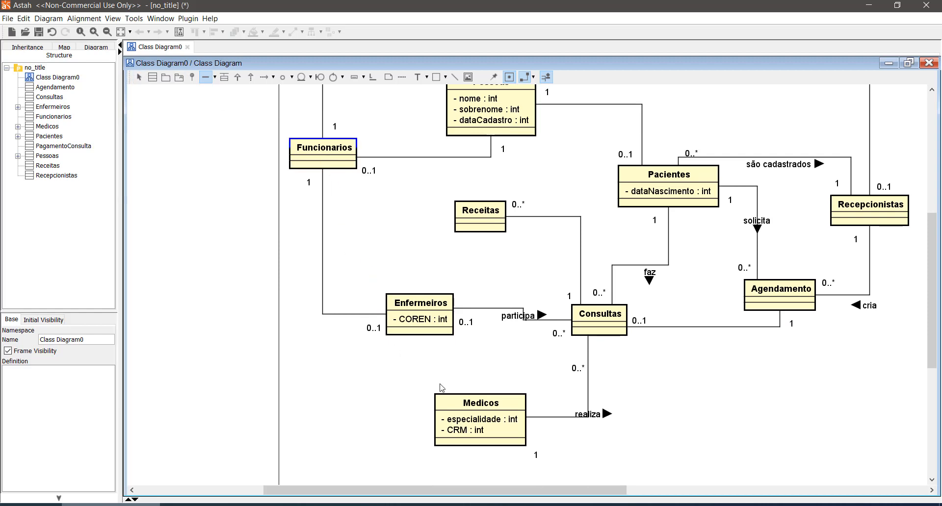
drag(321, 163, 462, 422)
drag(323, 327, 298, 329)
click(306, 186)
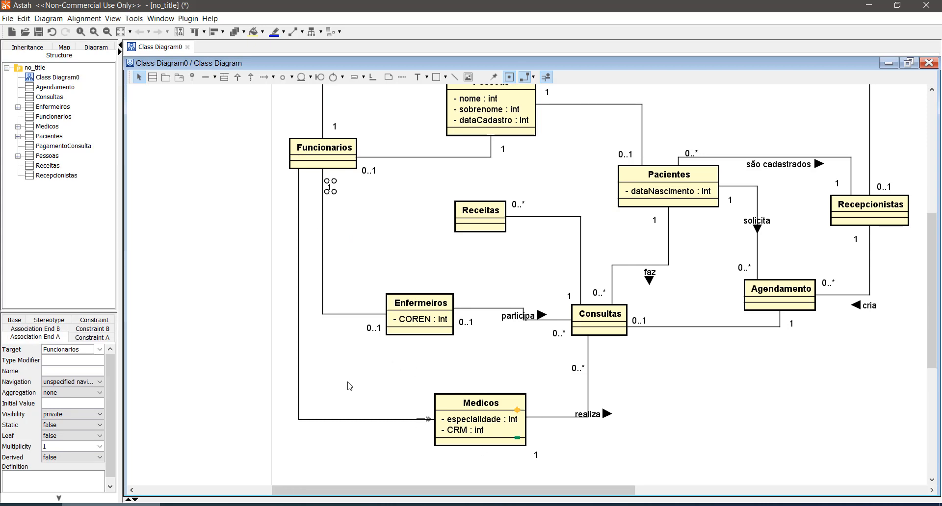
- Set the Funcionarios–Medicos association's multiplicity to 1 at Funcionarios and 0..1 at Medicos
click(295, 182)
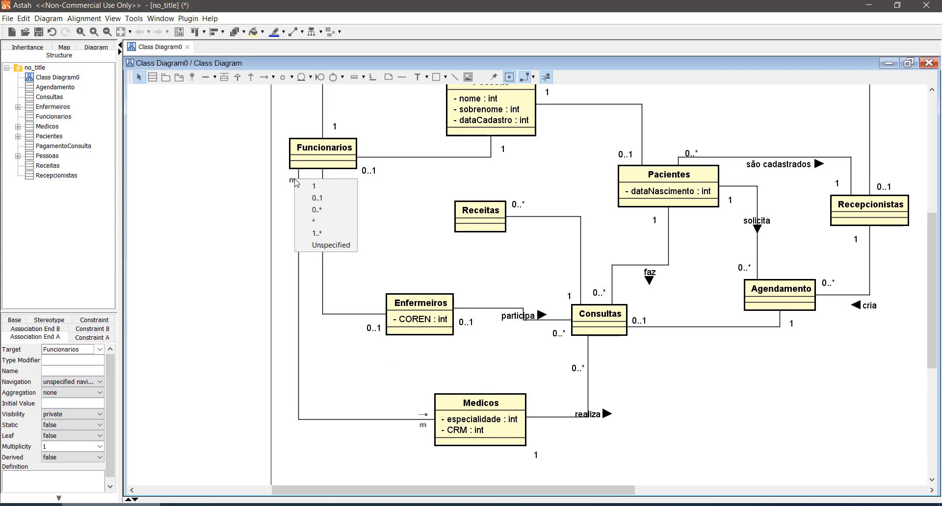
click(314, 186)
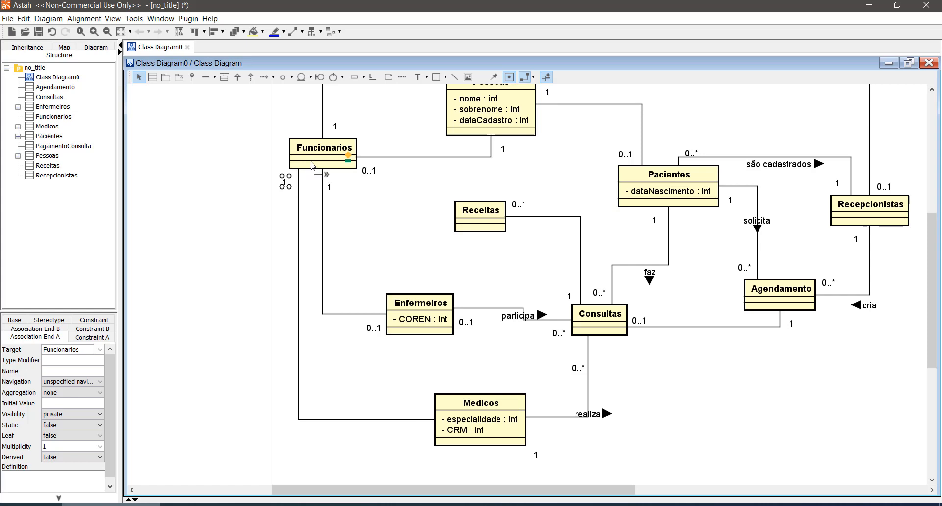
click(301, 196)
click(416, 420)
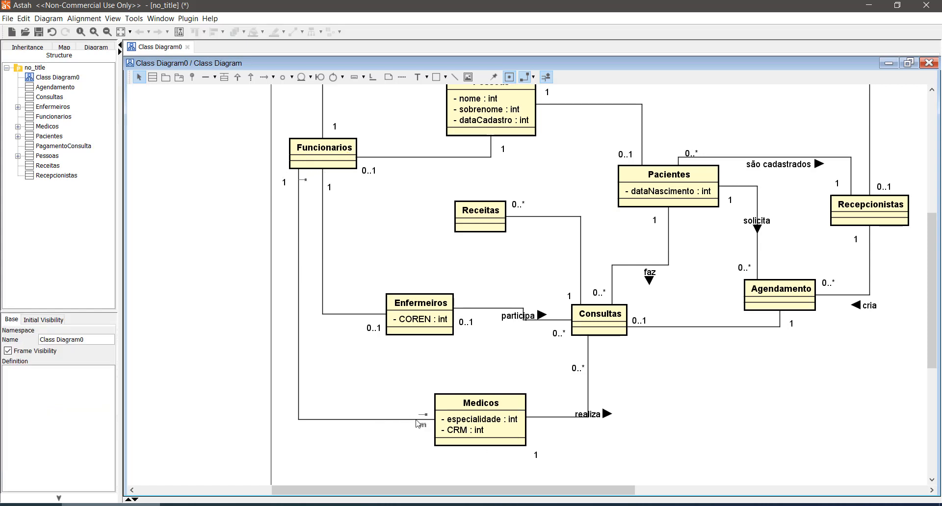
click(423, 426)
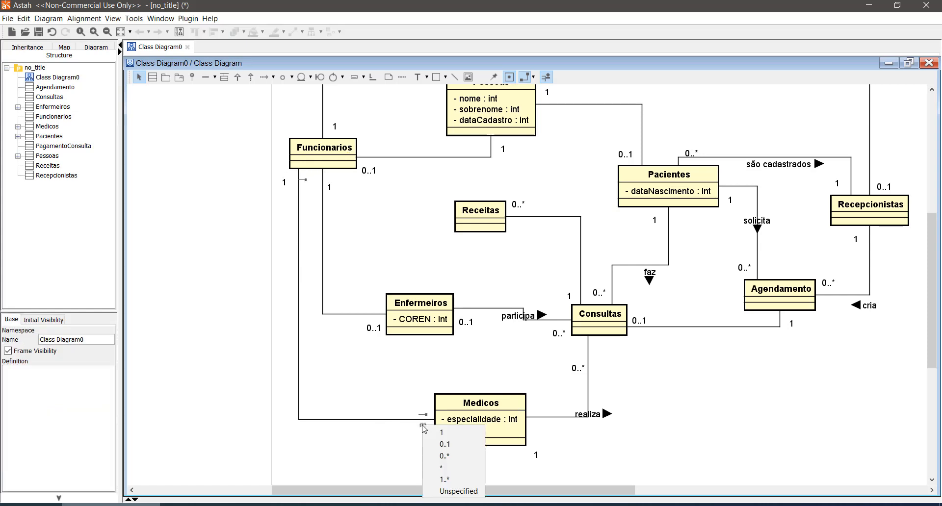
click(445, 444)
- Add an attribute named salario to the Funcionarios class
scroll(461, 371, up, 1)
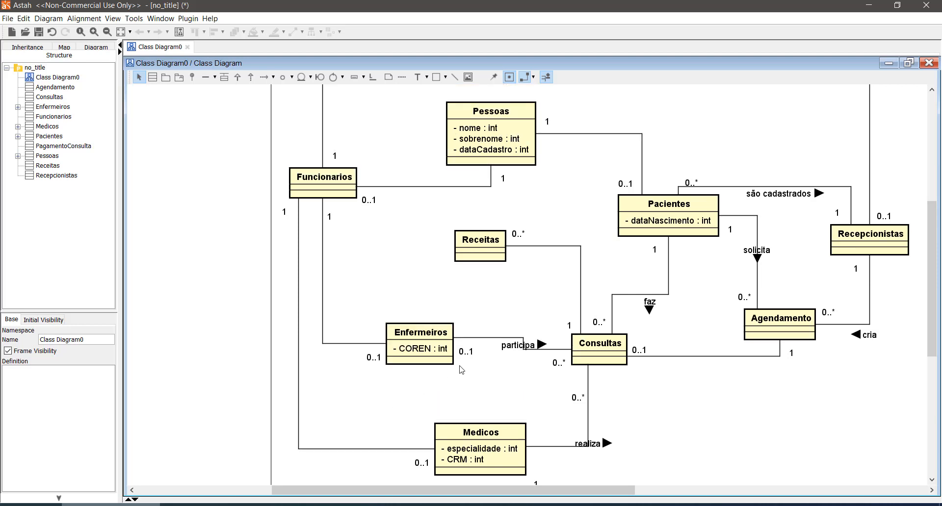
scroll(461, 370, up, 1)
scroll(462, 371, down, 1)
click(349, 189)
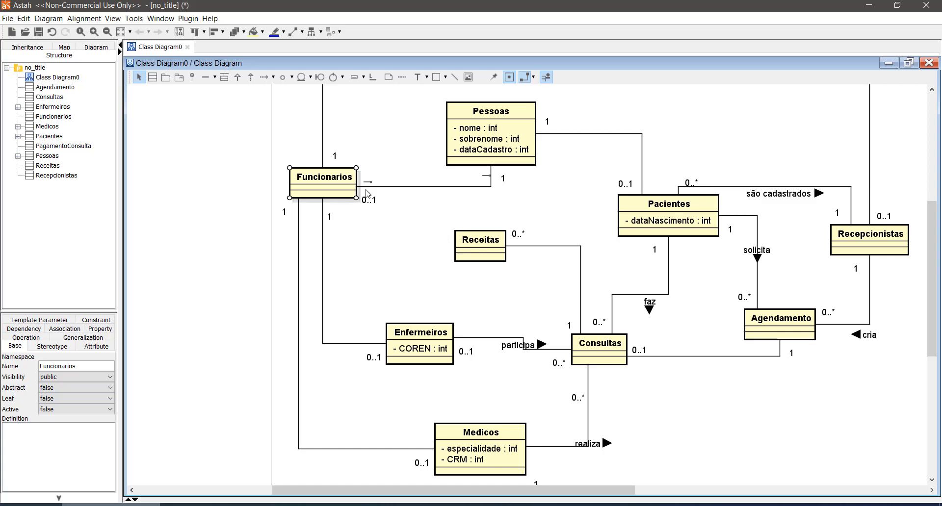
click(348, 188)
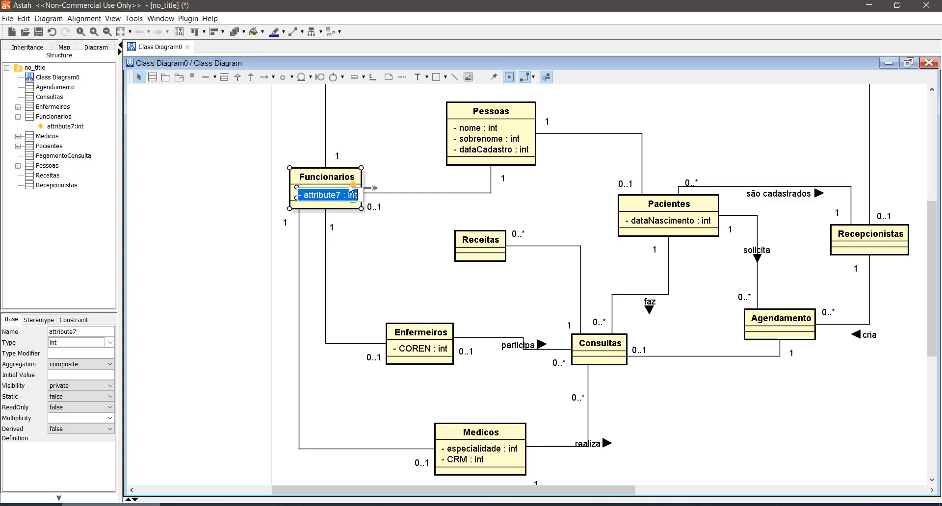
text(carg)
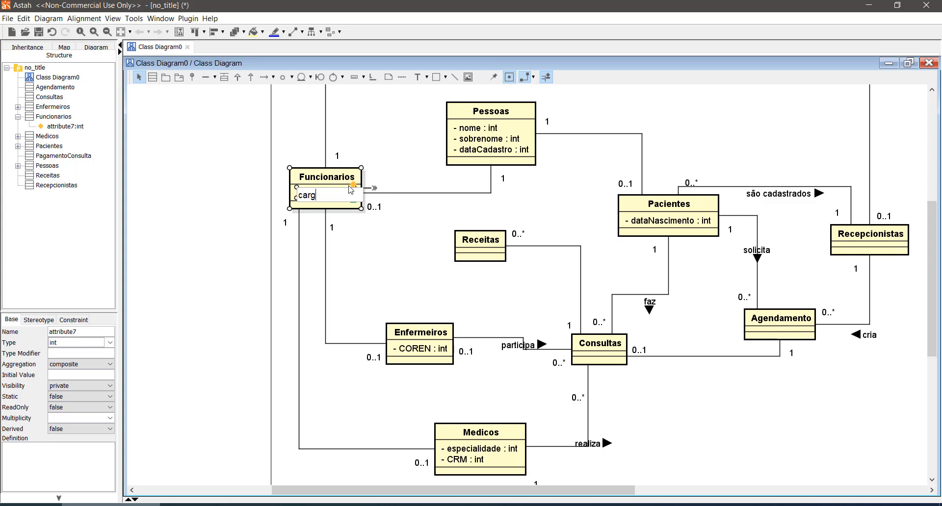
key(BackSpace)
key(BackSpace)
key(BackSpace)
text(slario)
key(BackSpace)
key(BackSpace)
key(BackSpace)
key(BackSpace)
key(BackSpace)
key(BackSpace)
text(salario)
key(Return)
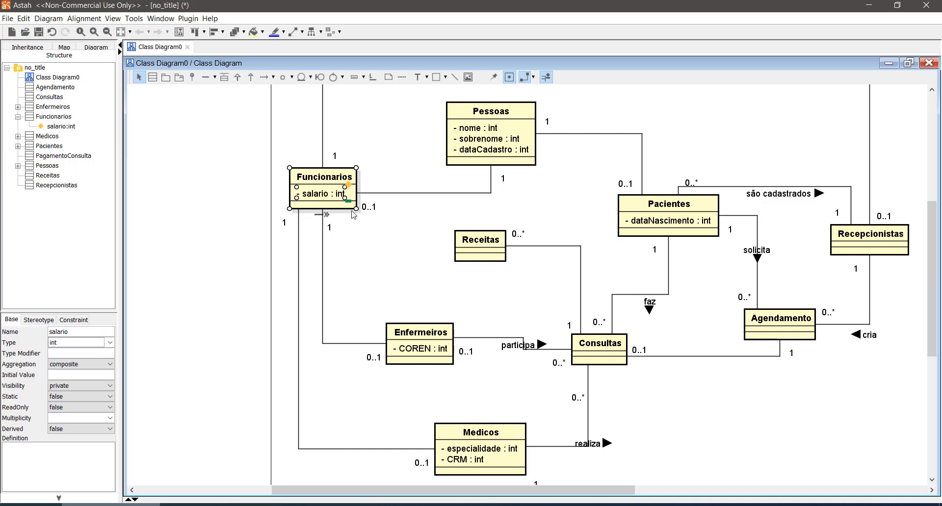
click(367, 259)
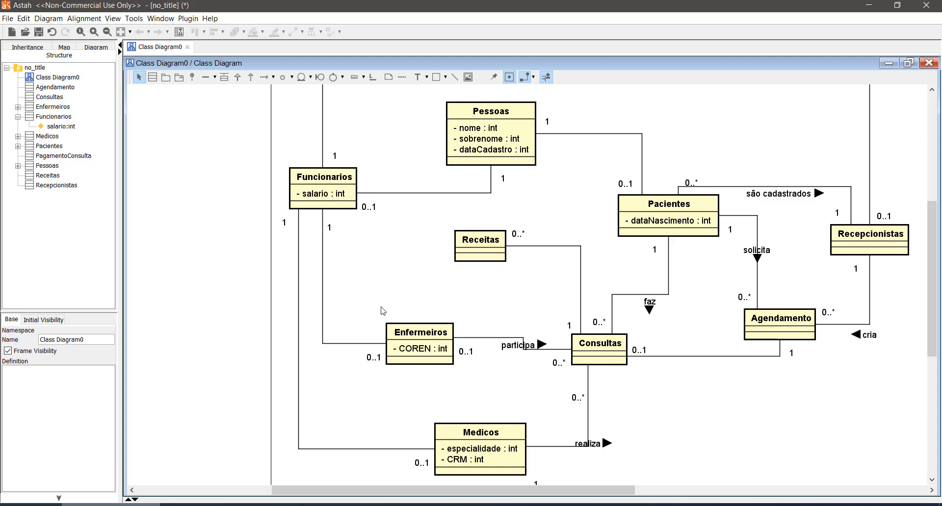
drag(381, 306, 483, 461)
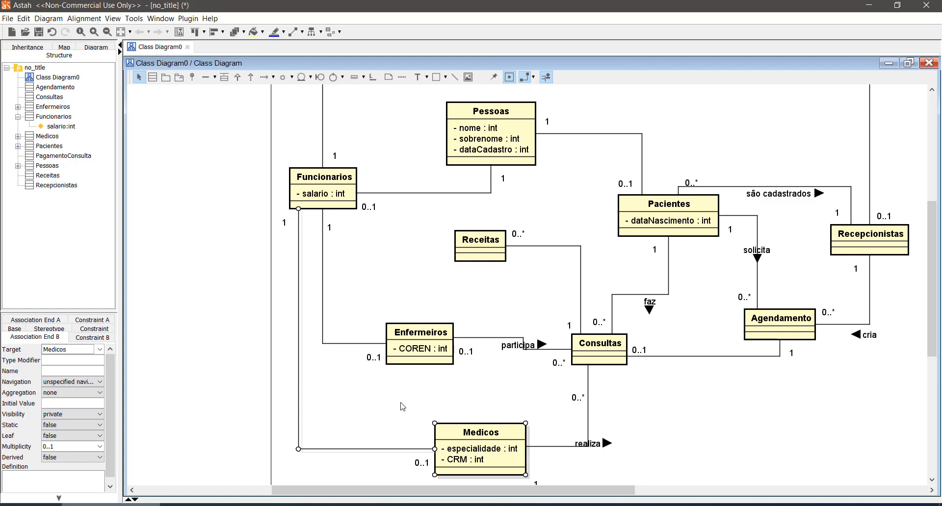
scroll(650, 382, up, 3)
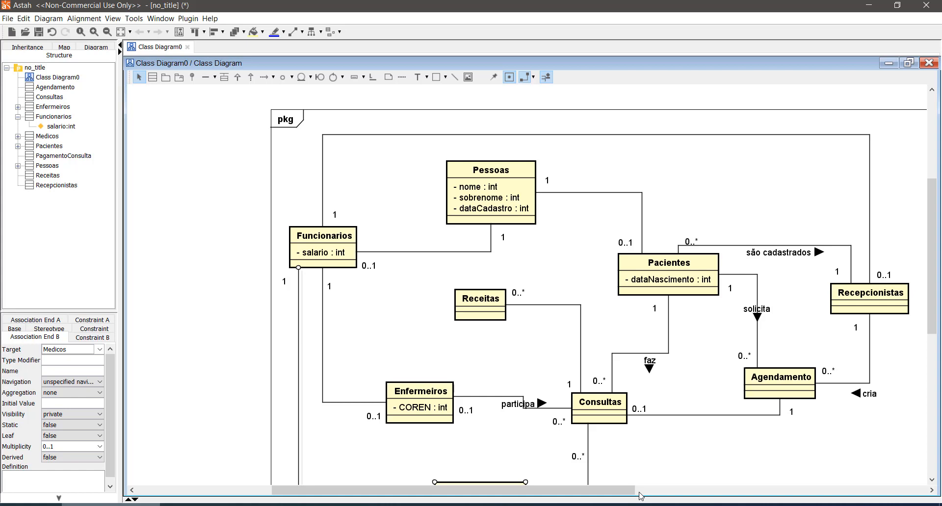
scroll(366, 347, down, 2)
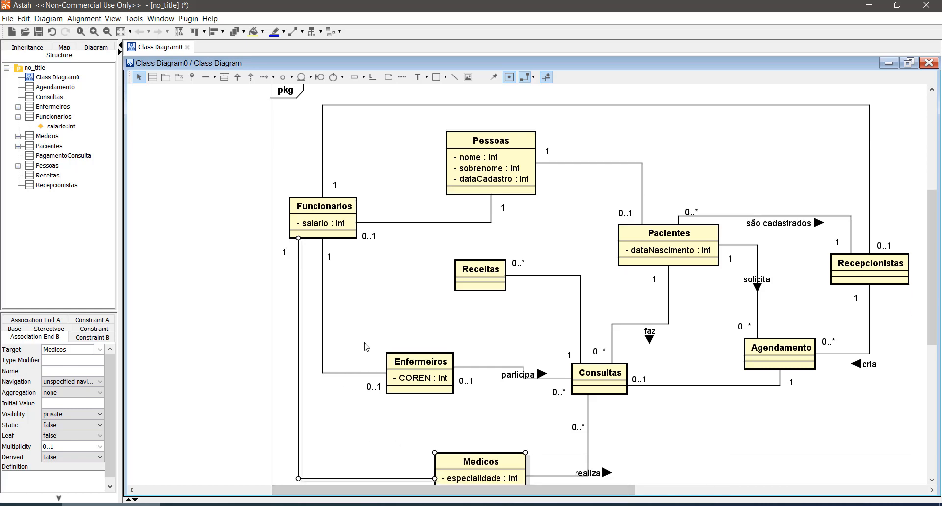
- Draw a self-association on the Funcionarios class
scroll(365, 347, up, 2)
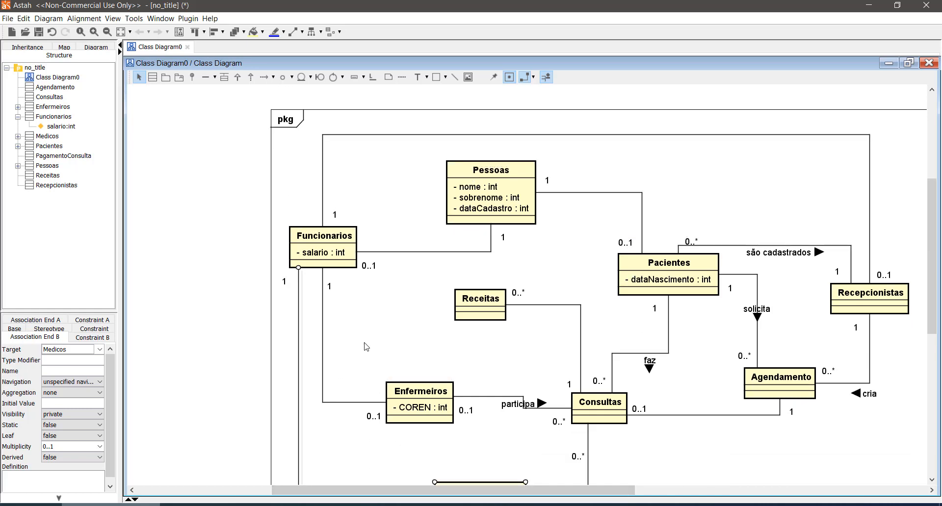
click(204, 80)
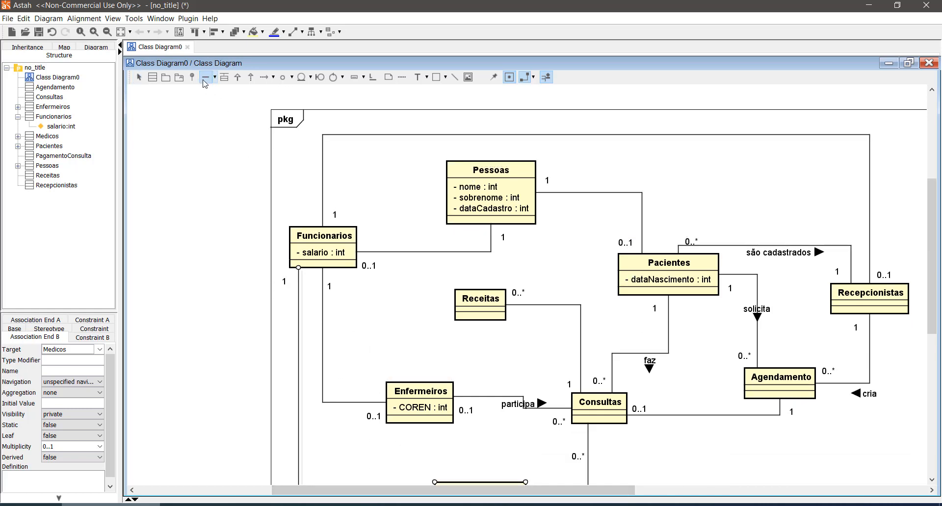
click(328, 253)
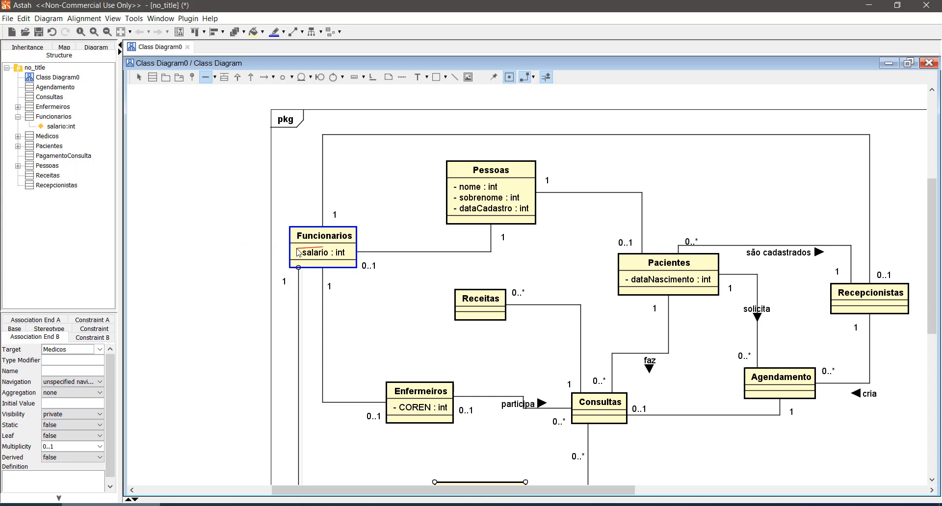
click(300, 250)
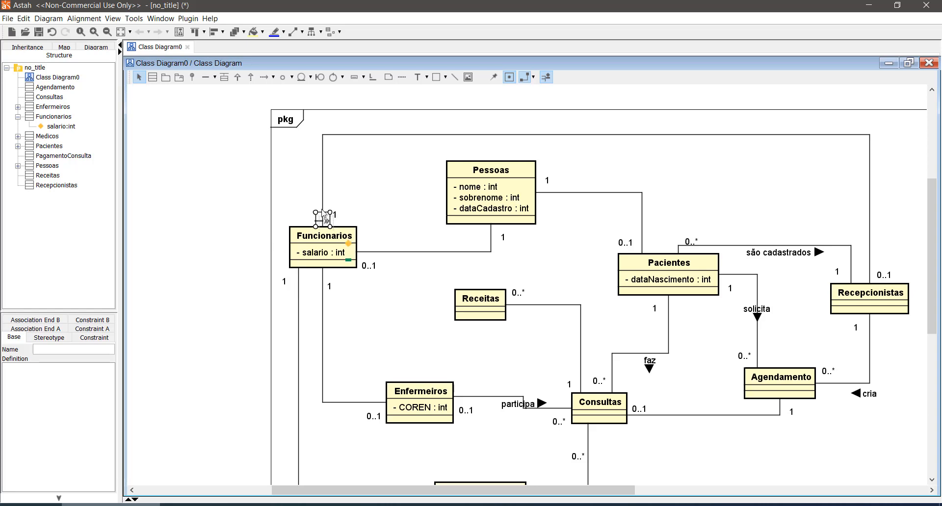
- Reroute the Funcionarios–Recepcionistas association to leave from the right side of Funcionarios, and tidy the nearby Pessoas association line and multiplicity labels
drag(323, 200, 368, 201)
drag(388, 253, 363, 233)
drag(375, 270, 382, 257)
click(388, 289)
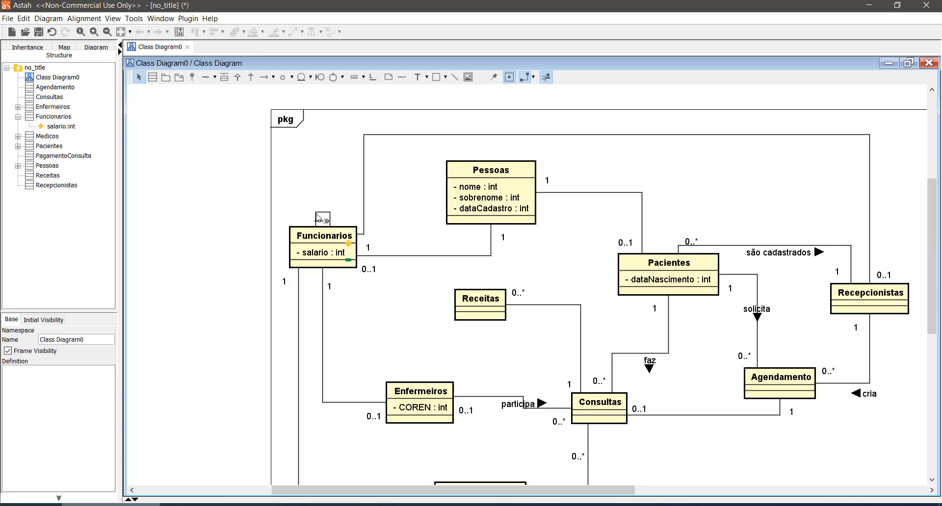
- Enlarge the Funcionarios self-association into a taller loop above the class and select it
click(317, 218)
drag(316, 212, 305, 162)
click(200, 242)
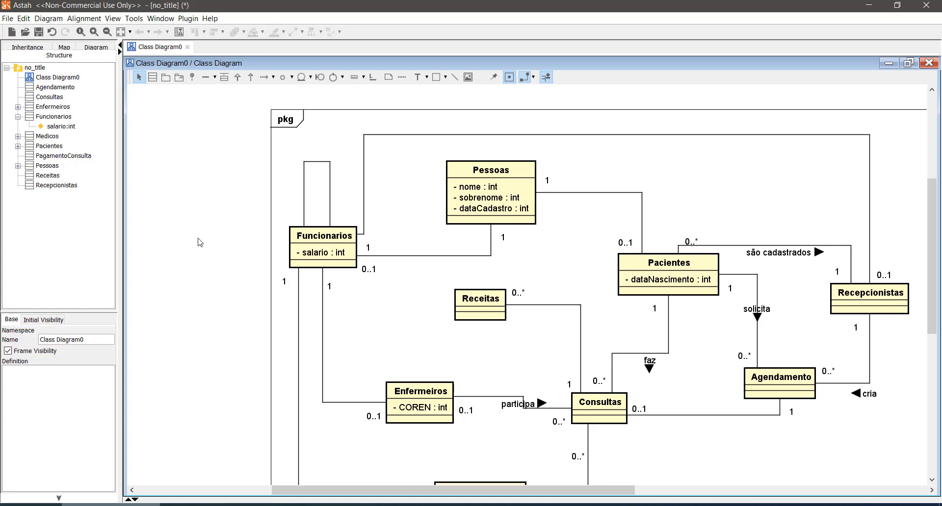
click(314, 162)
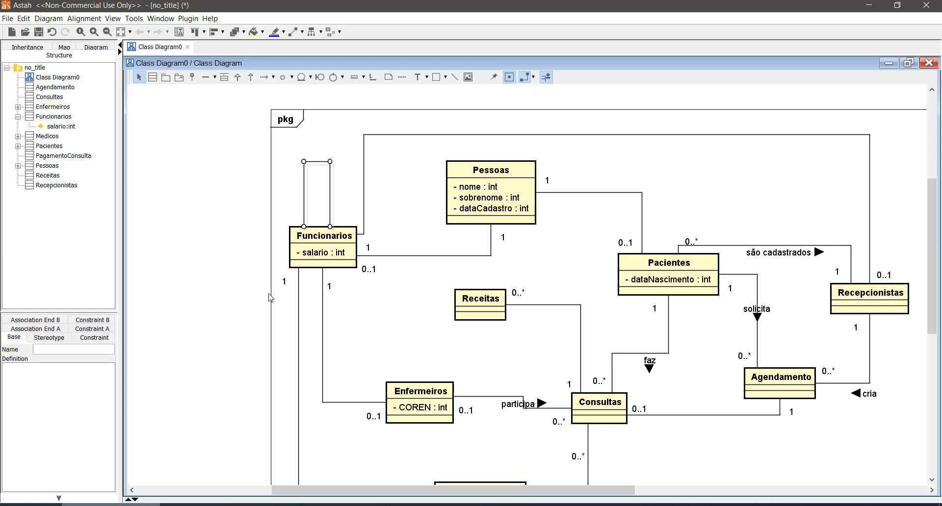
- Name the Funcionarios self-association "chefiam" and give its right end a 0..* multiplicity placed outside the loop
text(chefiam)
key(Return)
click(326, 219)
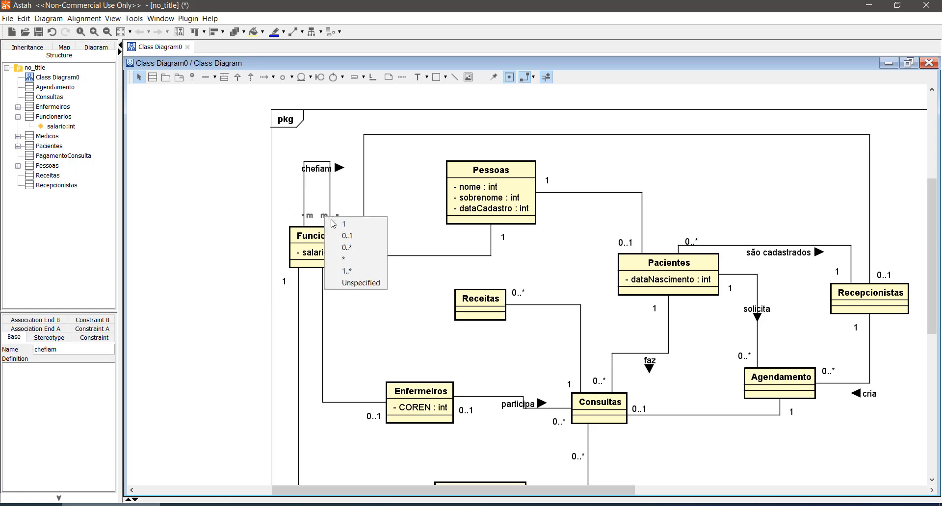
click(360, 248)
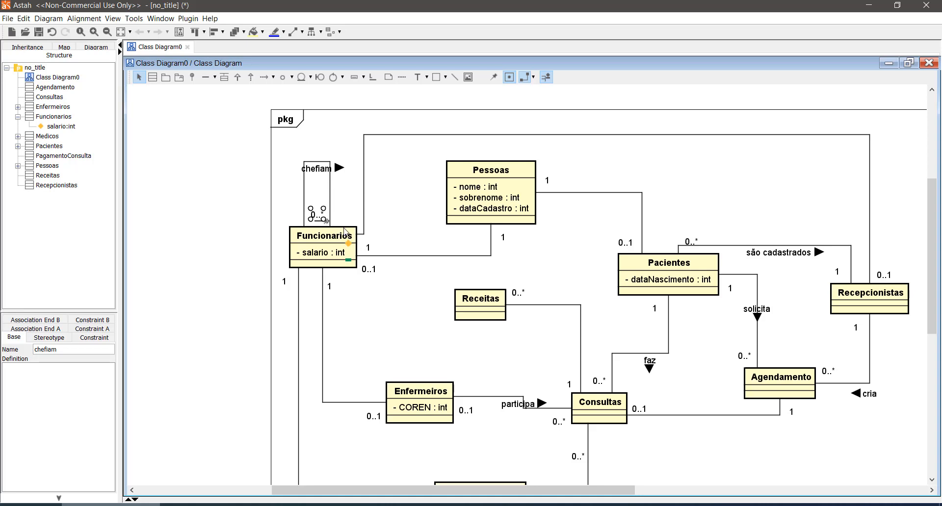
click(317, 219)
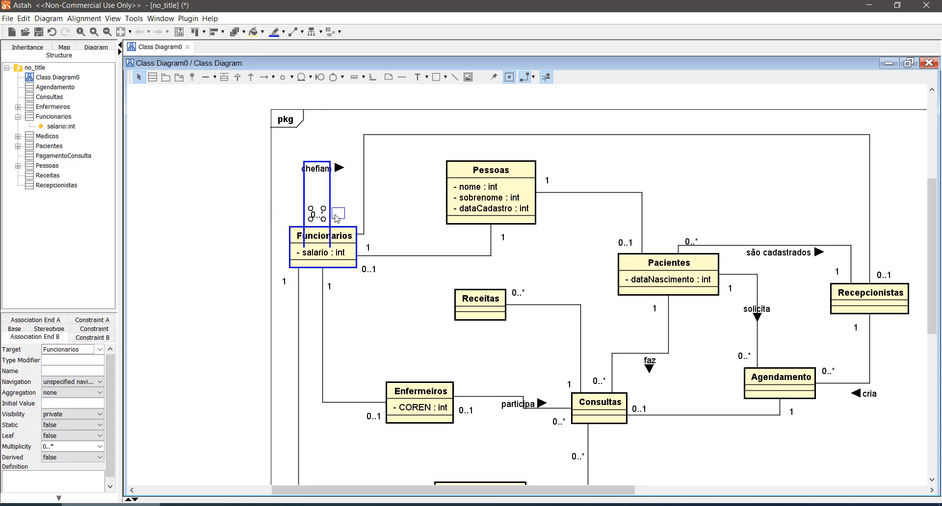
click(236, 227)
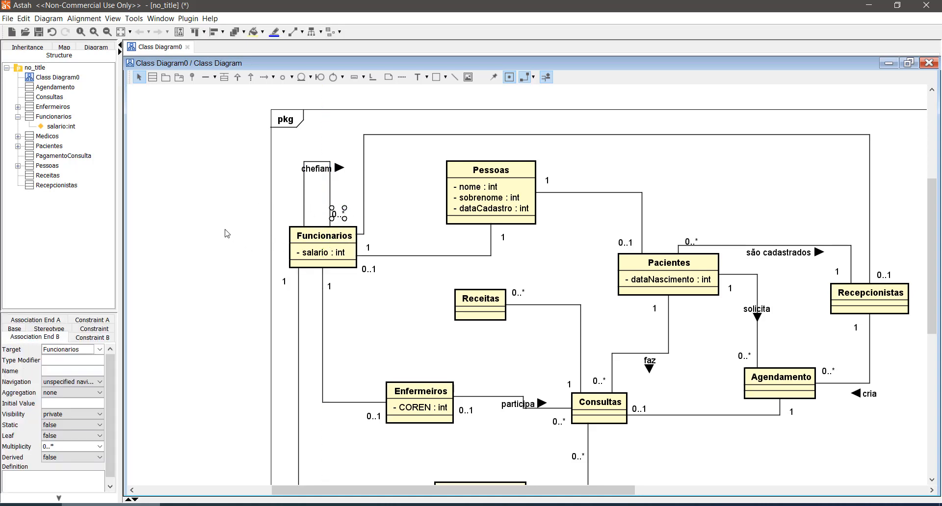
- Set the multiplicity at the left end of the Funcionarios self-association to 0..1 and place its label outside the loop
click(305, 218)
click(314, 228)
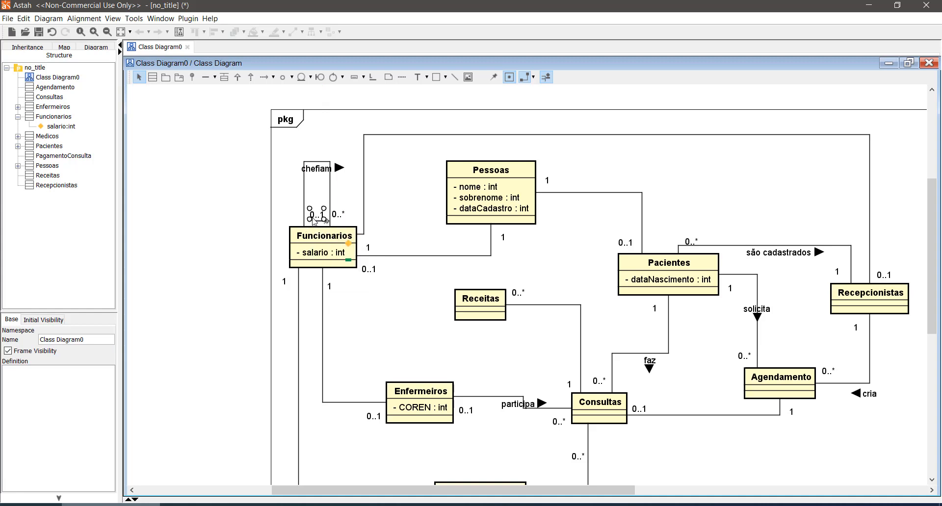
drag(310, 220, 293, 221)
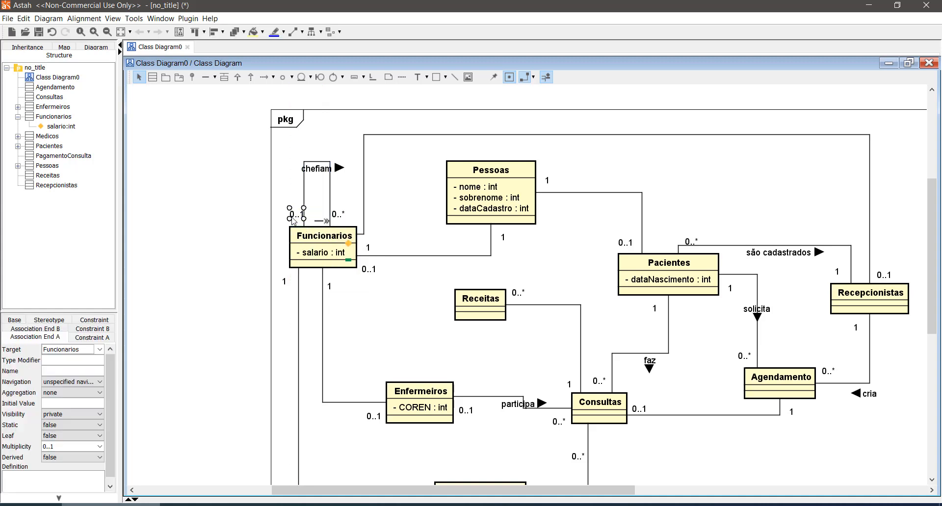
click(243, 244)
click(291, 221)
drag(292, 216, 287, 219)
click(228, 240)
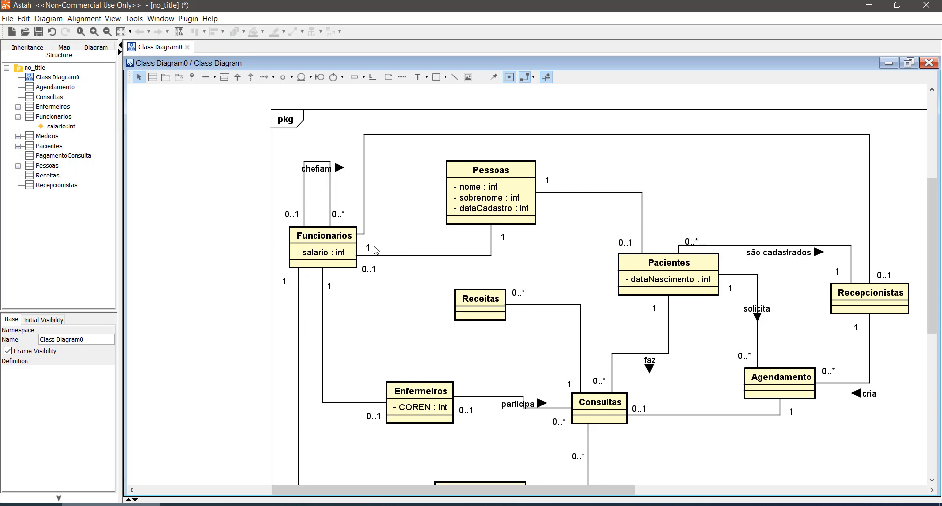
- Move the multiplicity 1 beside the Funcionarios end of the Funcionarios–Recepcionistas association and name that association "podem ser"
drag(369, 248, 370, 233)
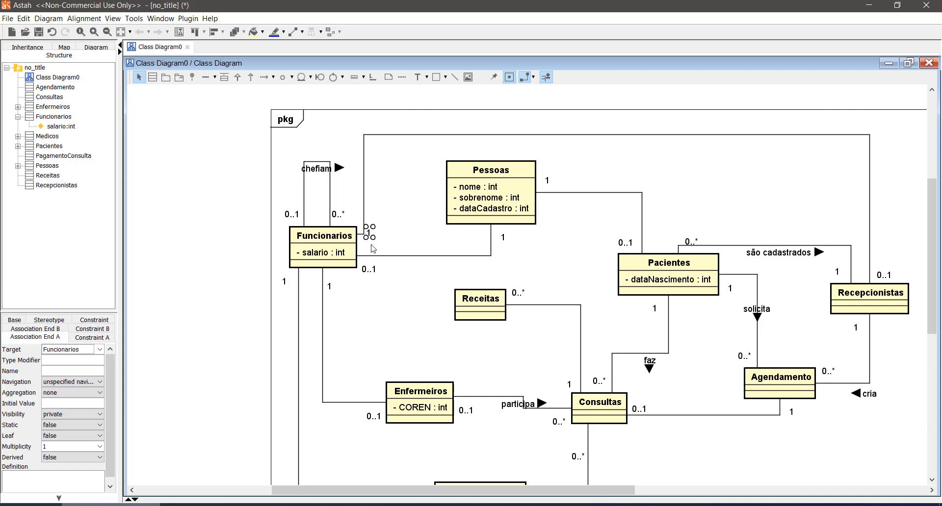
click(622, 138)
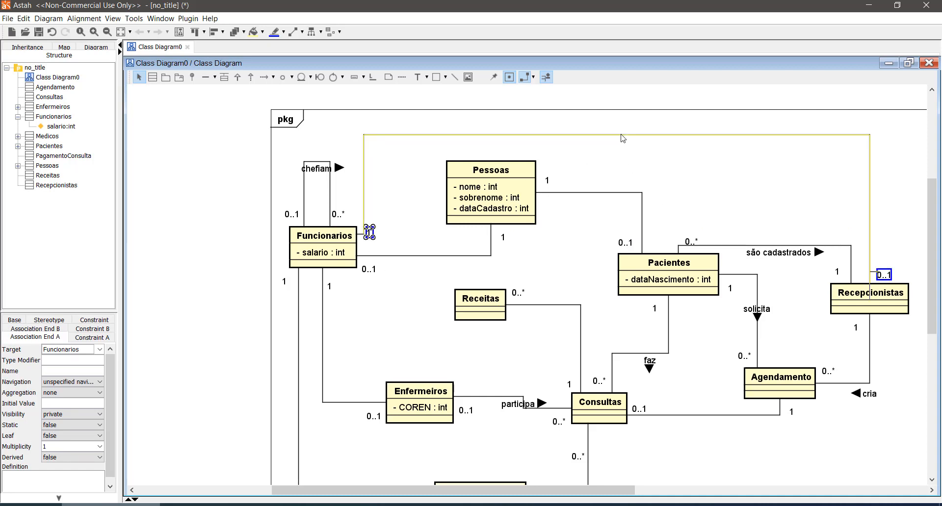
text(ddd)
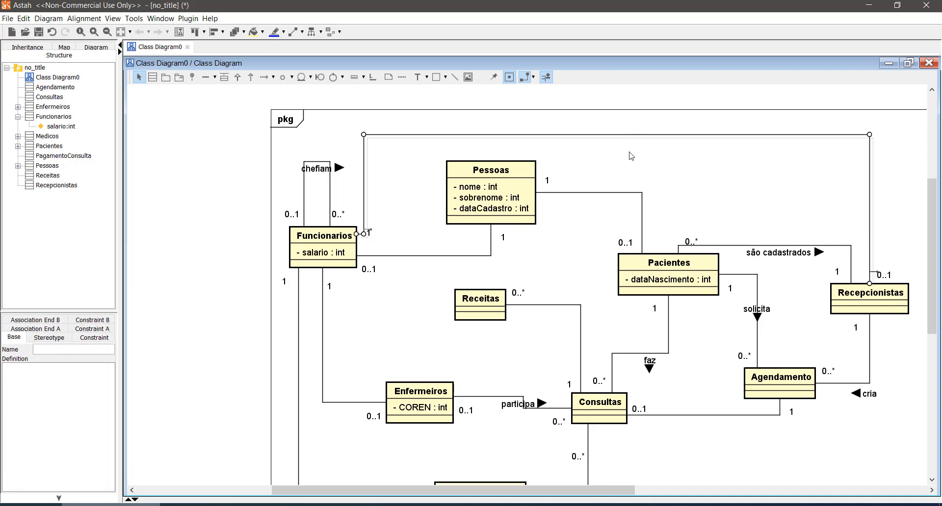
click(633, 157)
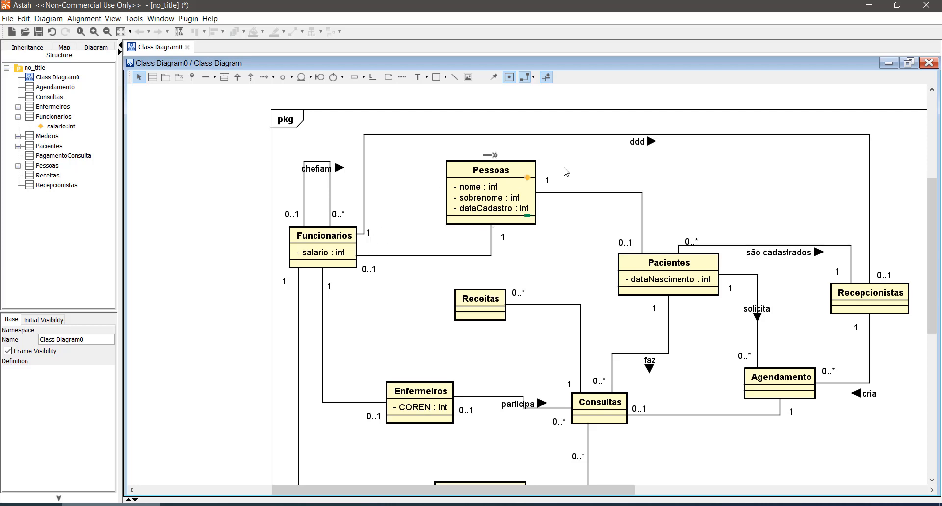
click(638, 143)
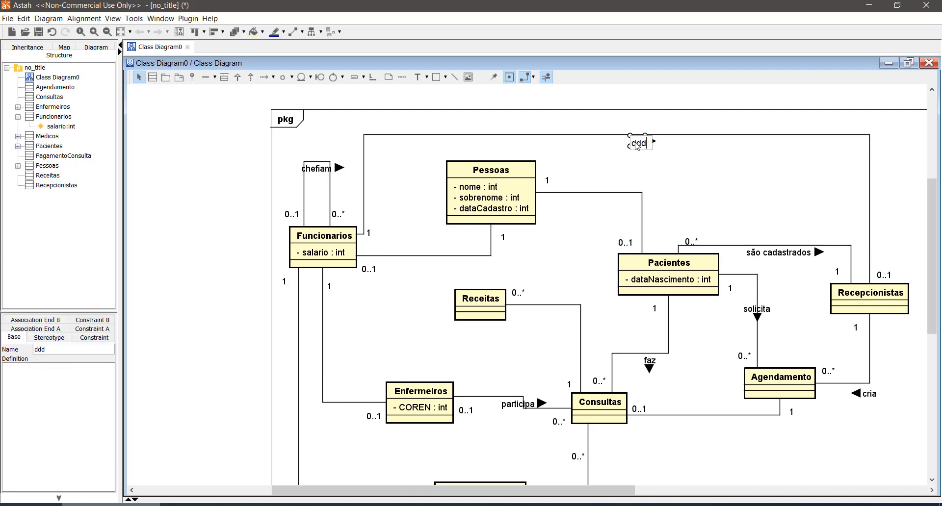
double_click(638, 143)
text(podem ser)
key(Return)
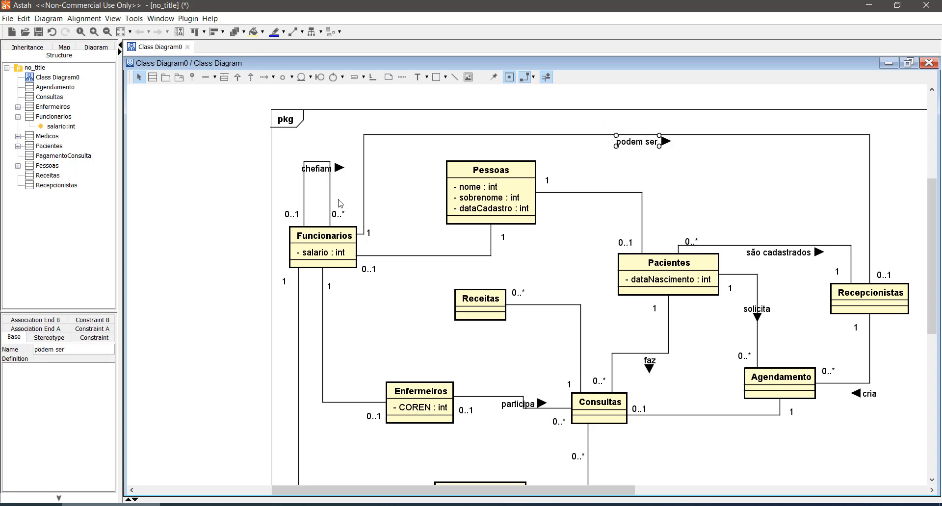
click(230, 231)
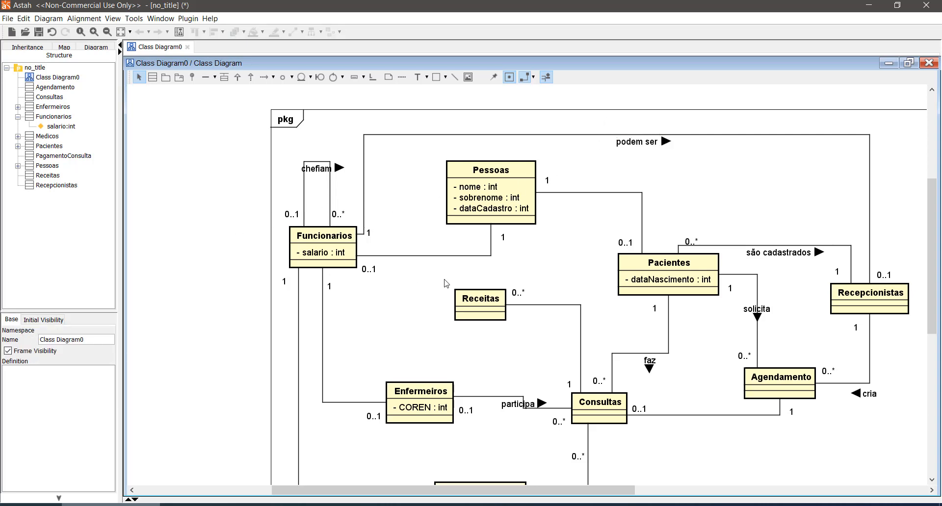
- Name the association between Funcionarios and Pessoas "são"
click(432, 257)
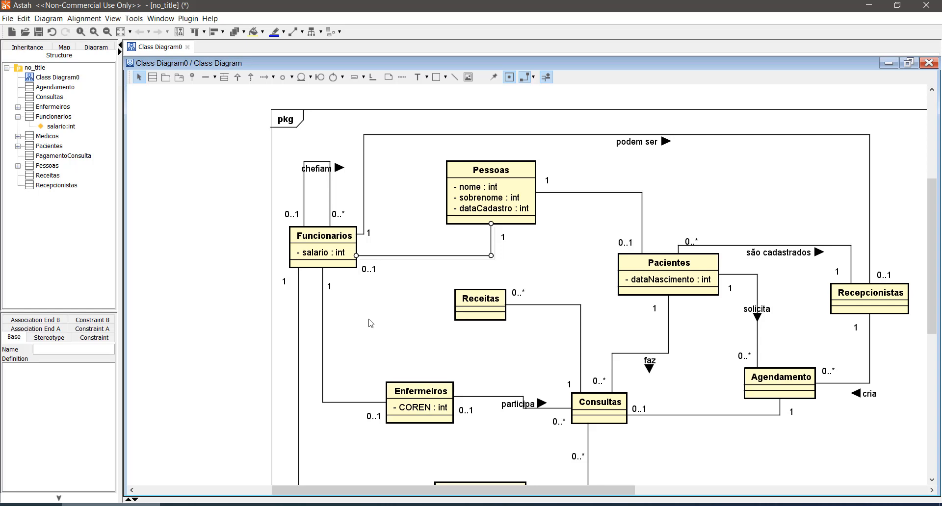
text(ddd)
key(Return)
double_click(439, 264)
text(são)
key(Return)
- Name the Funcionarios–Enfermeiros association "podem ser" and move the name label clear of the association lines
scroll(378, 342, down, 3)
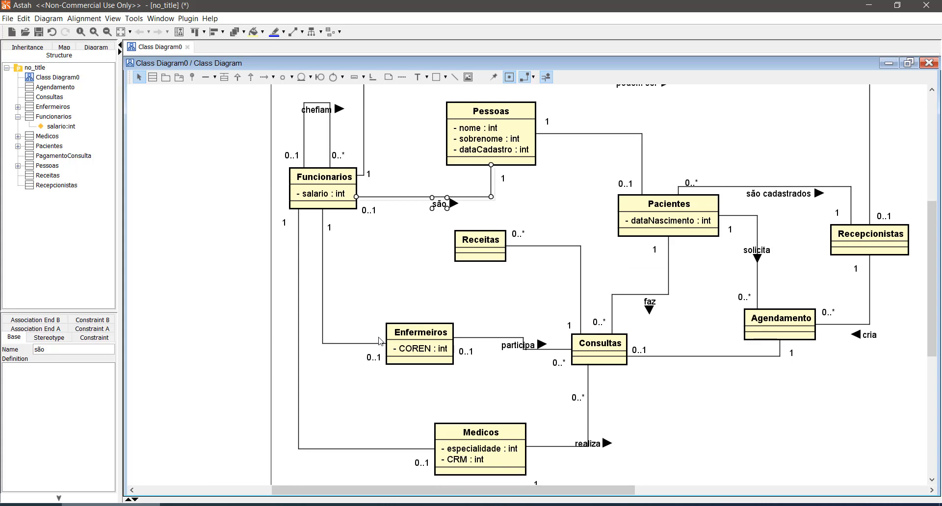
click(337, 345)
text(ddd)
click(353, 373)
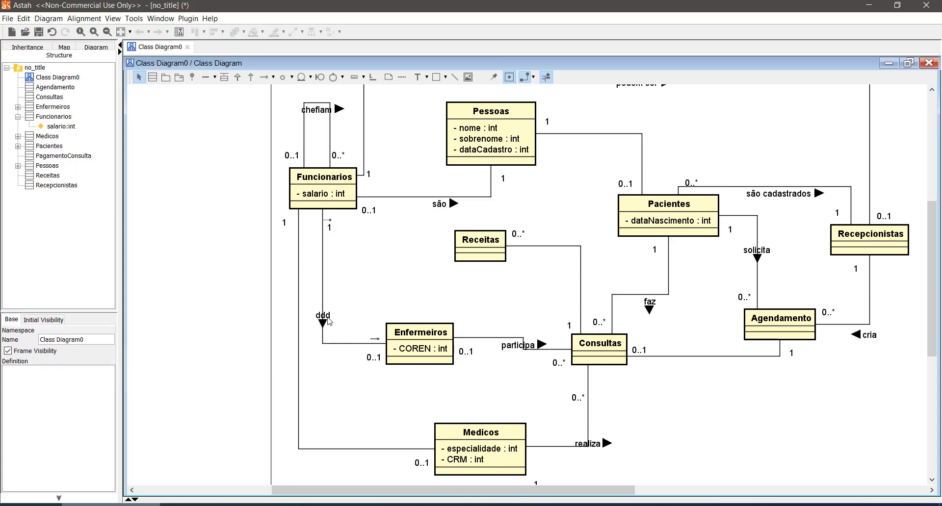
click(326, 318)
click(325, 317)
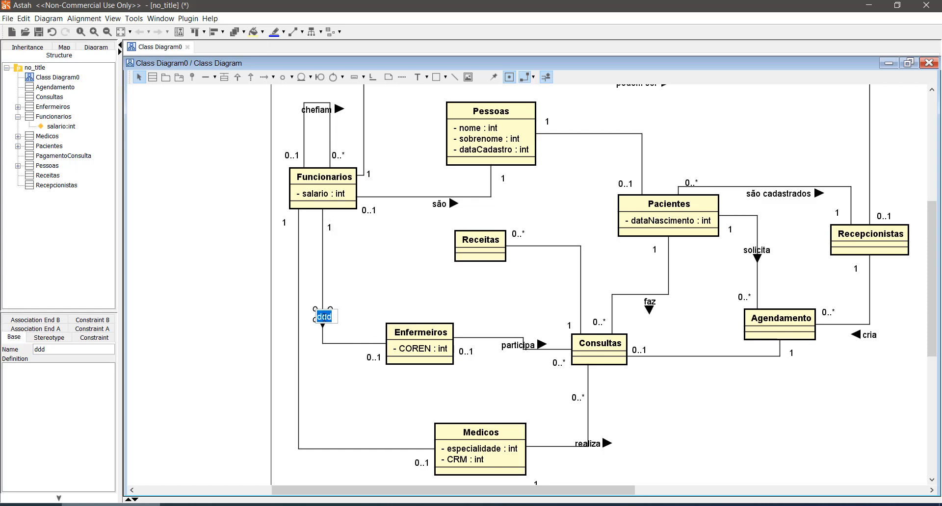
text(podem ser)
click(221, 320)
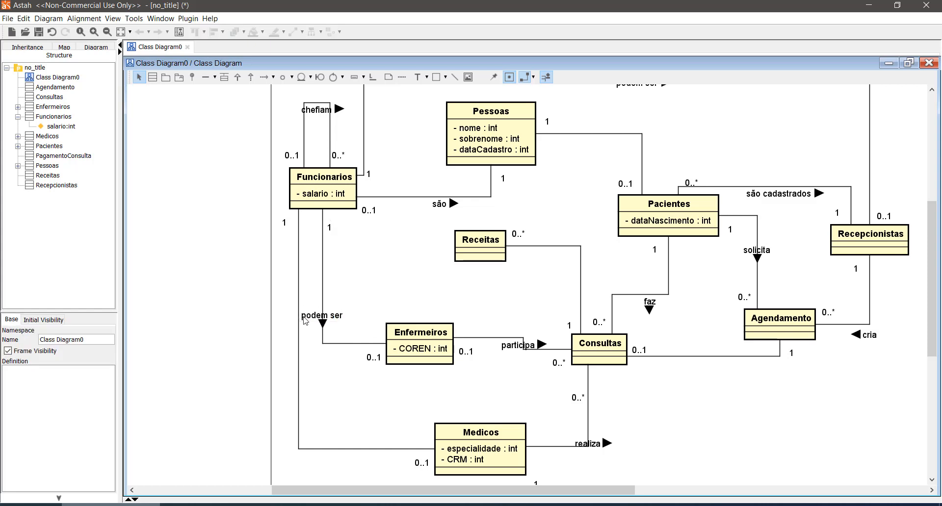
drag(342, 320, 367, 301)
- Name the association between Funcionarios and Medicos "podem ser"
click(299, 345)
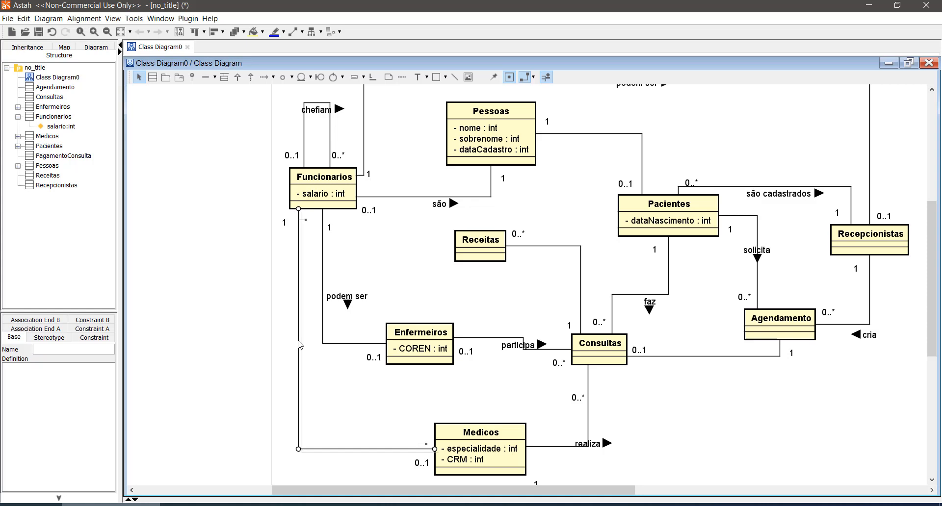
text(podem ser)
key(Return)
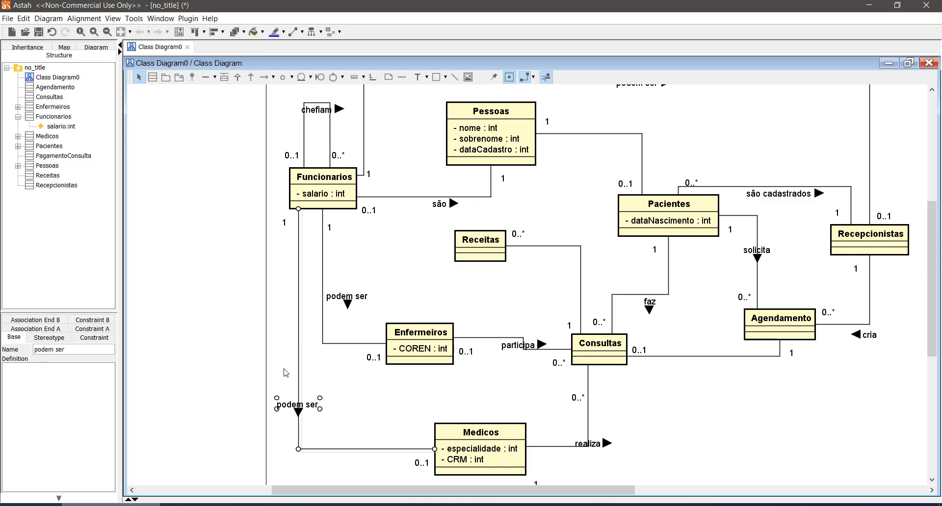
click(269, 355)
- Name the association between Pacientes and Pessoas "são"
scroll(657, 386, up, 3)
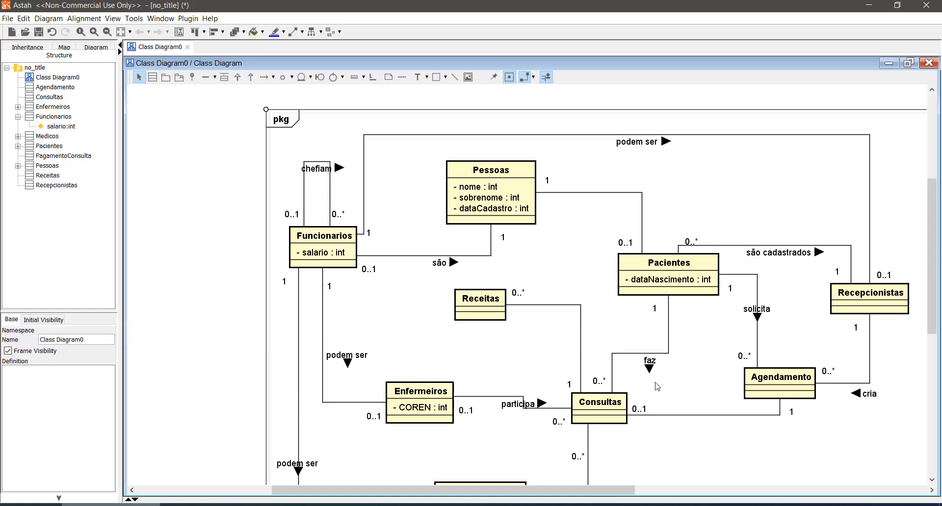
scroll(658, 386, up, 1)
click(576, 224)
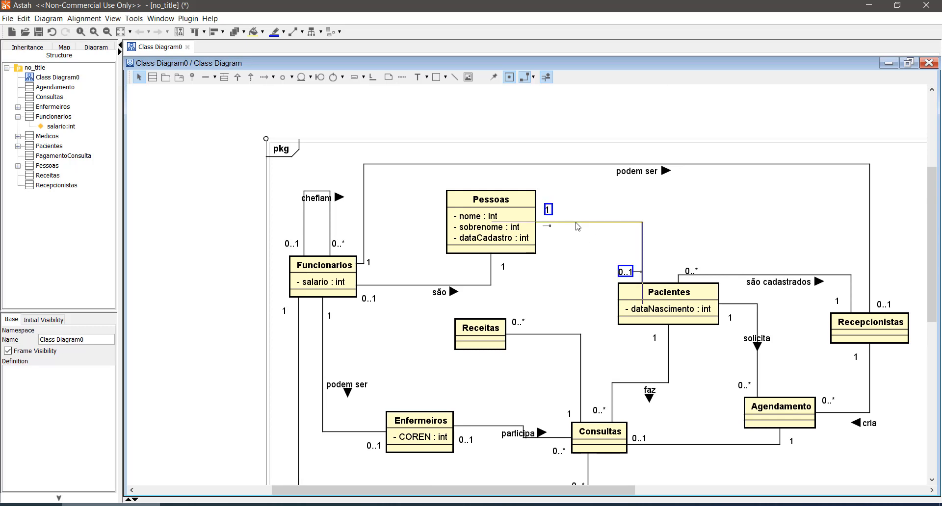
text(ddd)
key(Return)
click(609, 237)
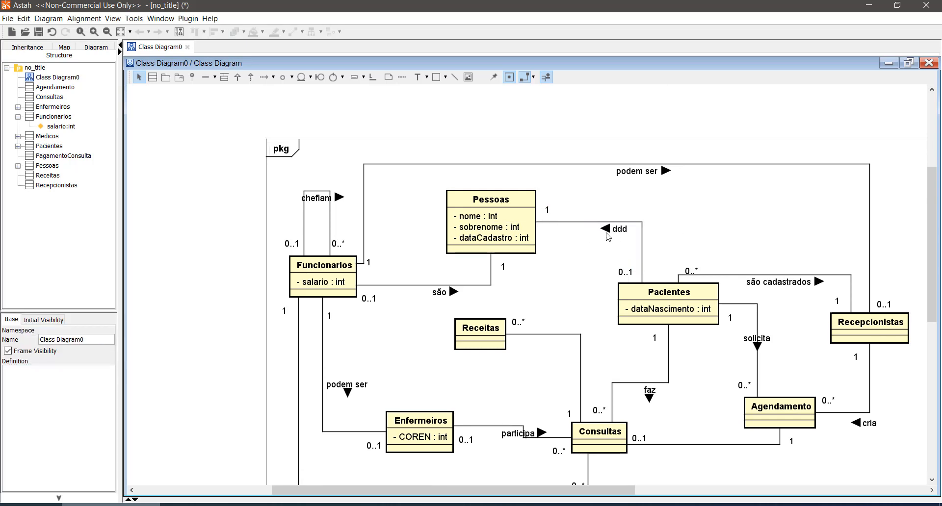
double_click(617, 232)
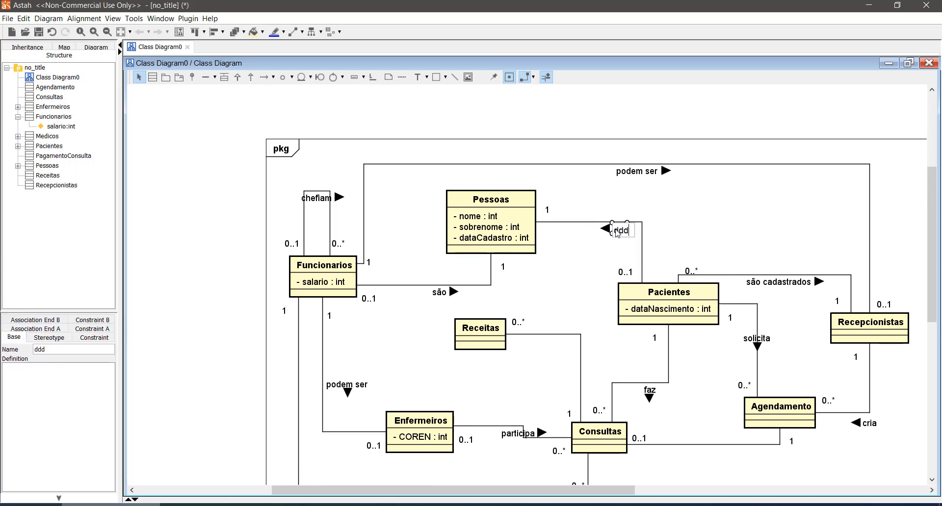
drag(617, 233, 632, 226)
text(são)
key(Return)
click(223, 276)
- Give the association between Consultas and Agendamento the placeholder name "ddd"
scroll(229, 275, down, 2)
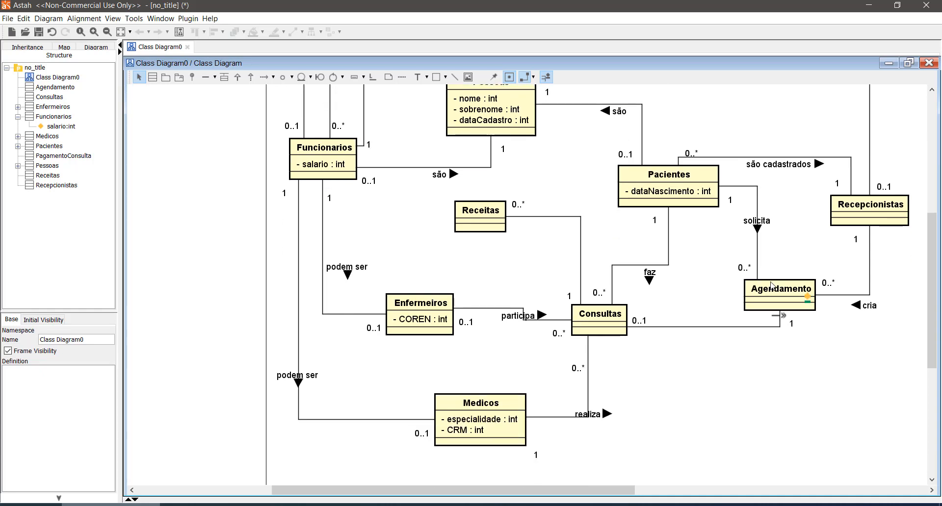
click(699, 328)
text(ddd)
click(723, 393)
double_click(715, 337)
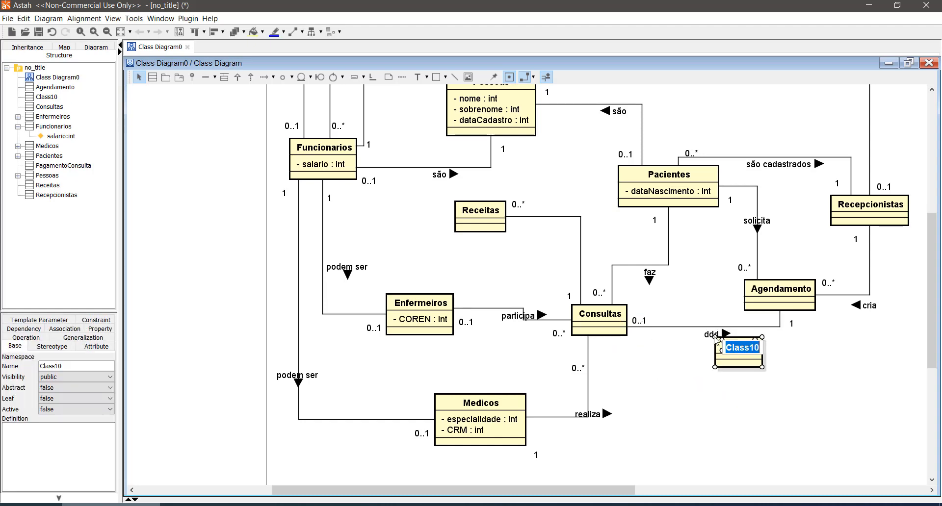
click(700, 407)
key(ctrl+z)
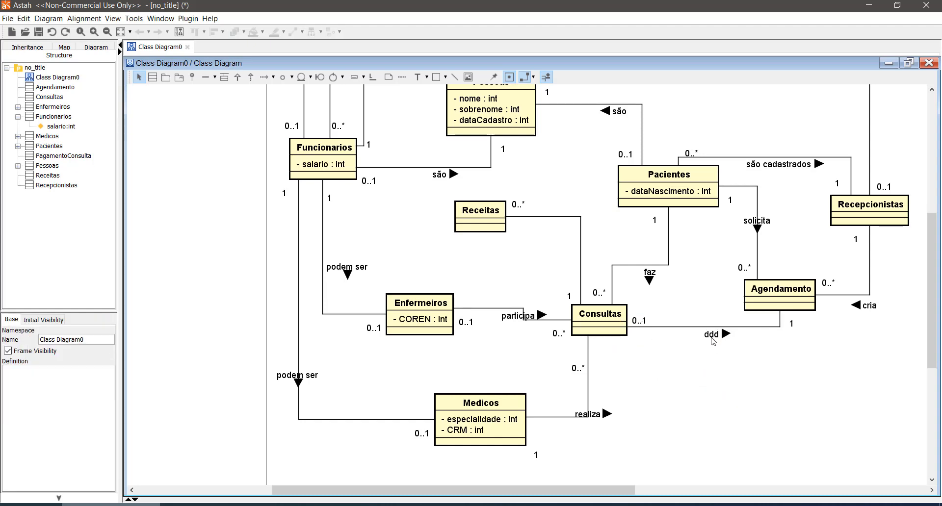
- Rename the Consultas–Agendamento association "possui"
click(709, 337)
click(712, 336)
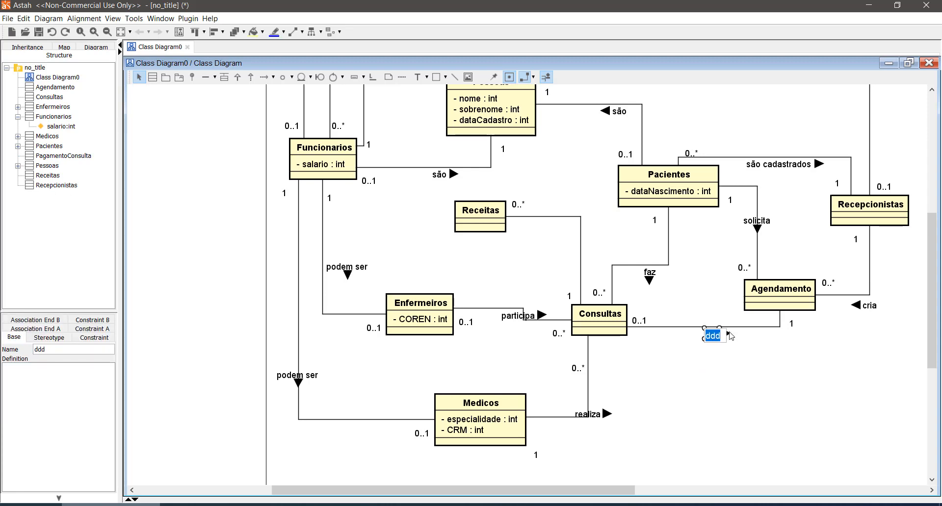
text(possui)
key(Return)
click(701, 369)
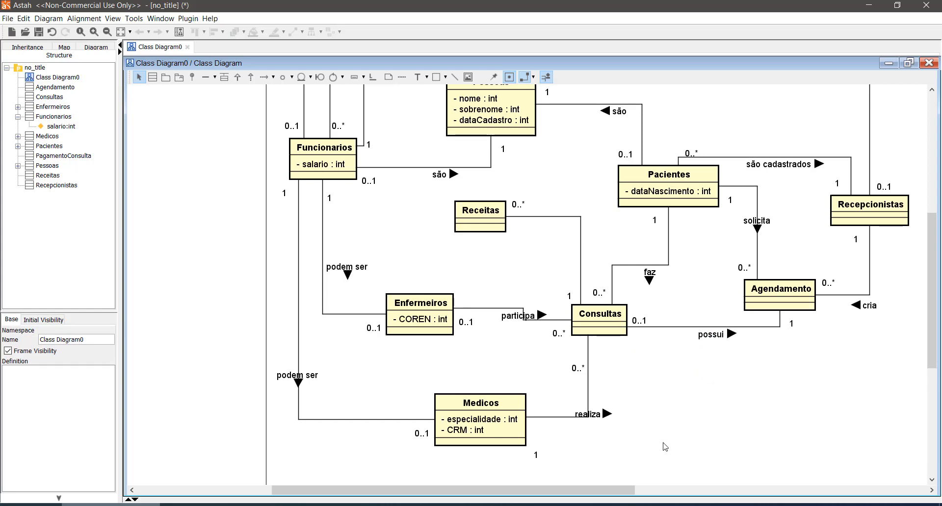
click(581, 248)
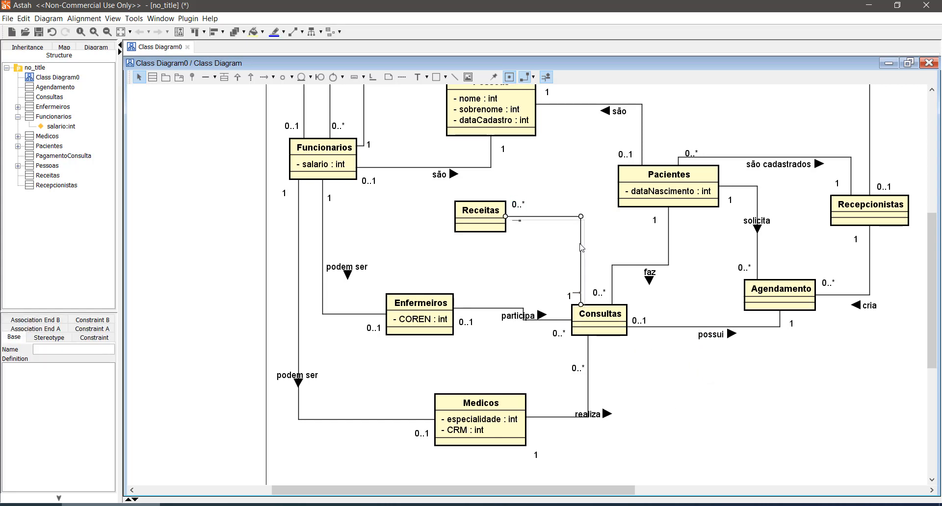
click(706, 490)
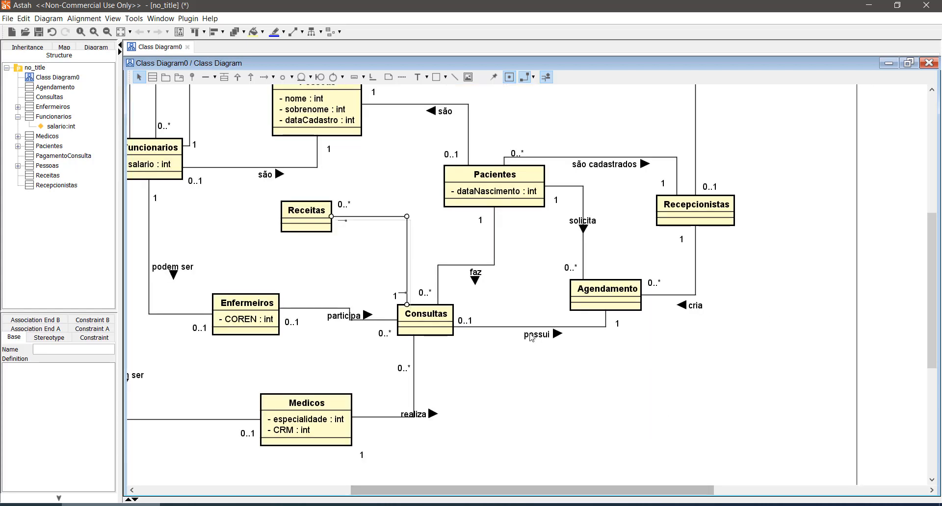
double_click(408, 245)
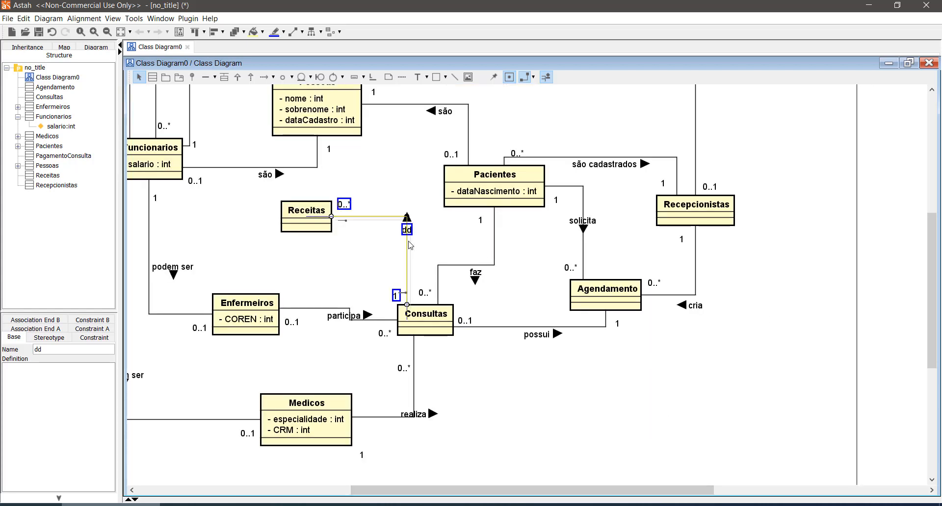
click(421, 230)
double_click(411, 230)
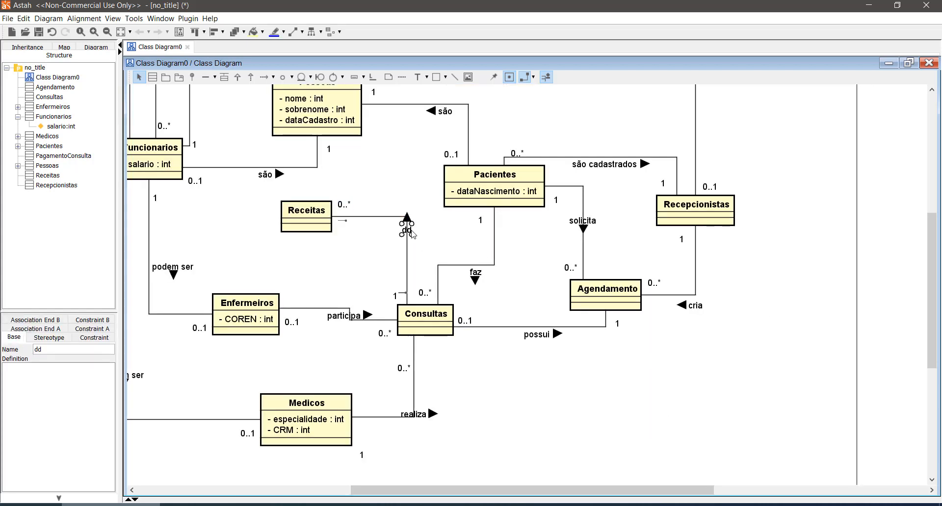
key(ctrl+z)
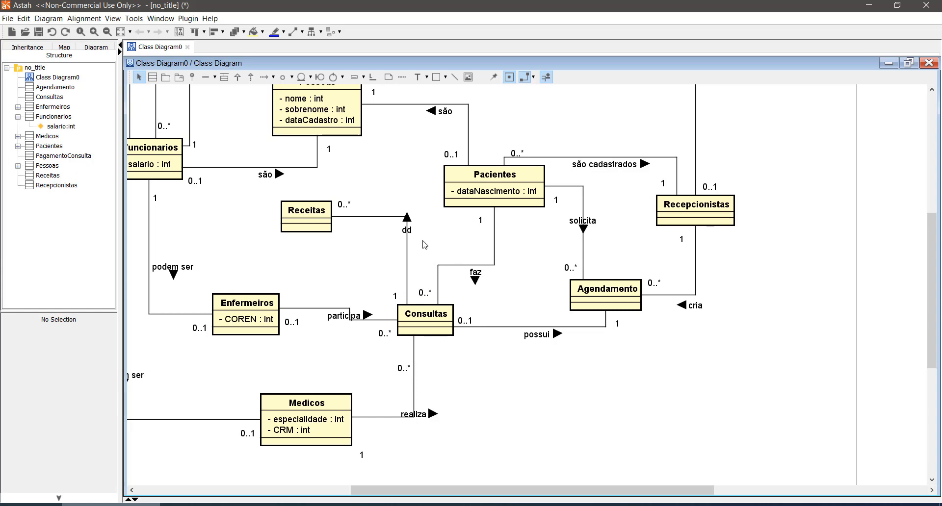
key(ctrl+z)
- Rename the association between Consultas and Receitas "possui"
click(407, 243)
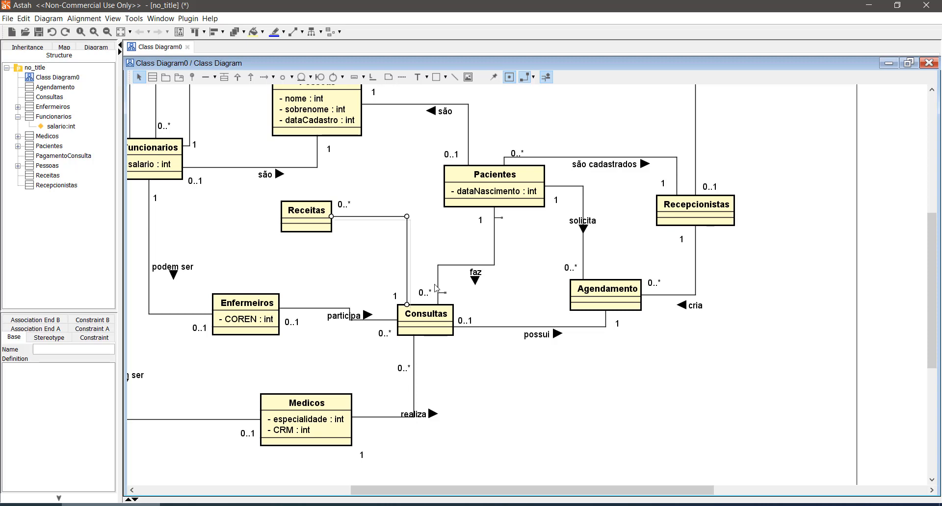
text(pode ter)
key(Return)
key(ctrl+z)
key(ctrl+y)
click(579, 415)
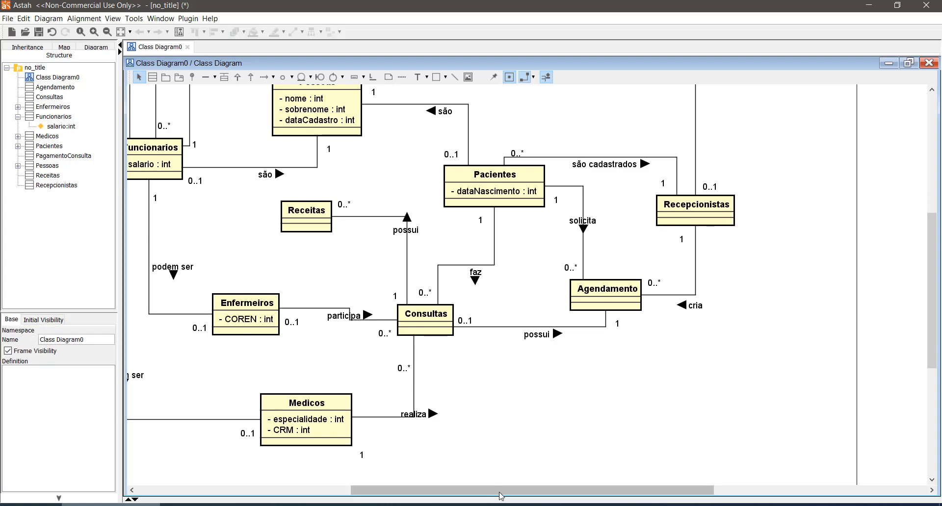
- Review the class diagram from Pessoas and Funcionarios down to Medicos, checking the classes, attributes, association names and multiplicities
drag(492, 494, 445, 493)
scroll(539, 402, up, 3)
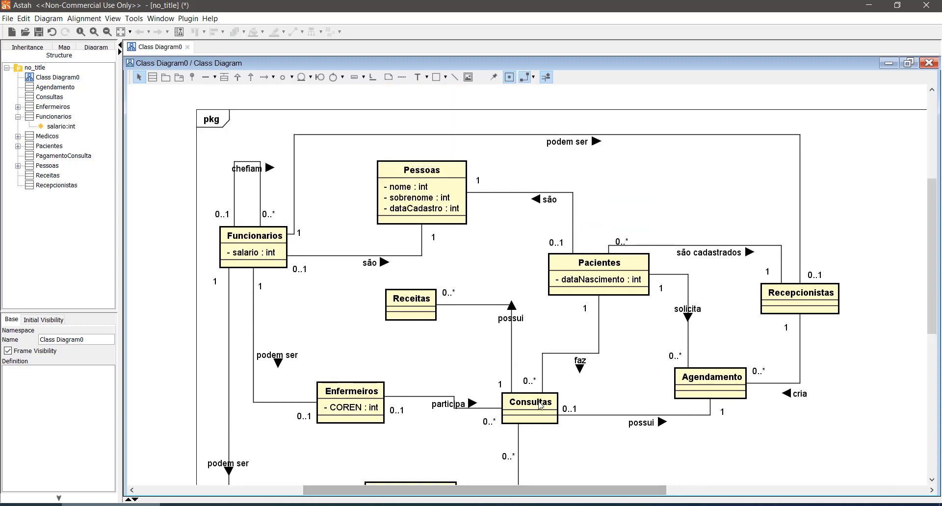
scroll(540, 405, up, 1)
scroll(540, 405, down, 4)
scroll(540, 405, up, 3)
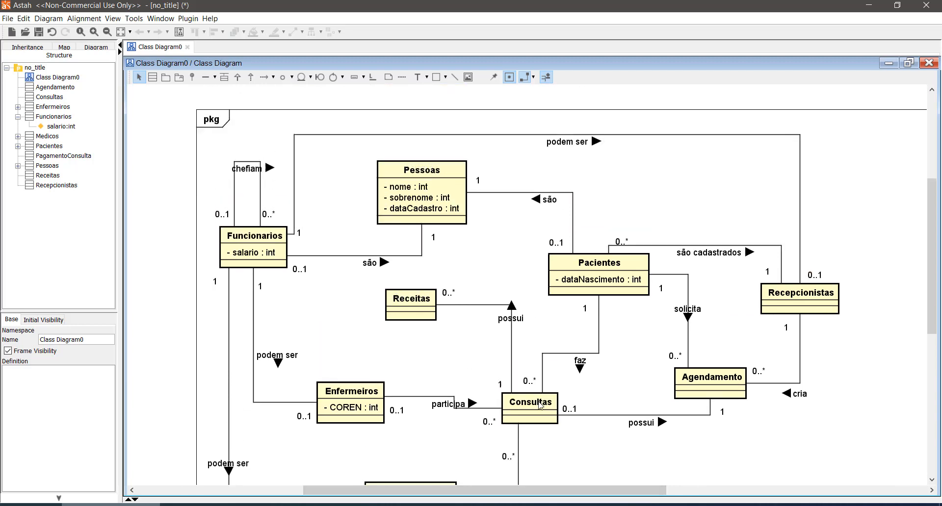
scroll(539, 403, down, 3)
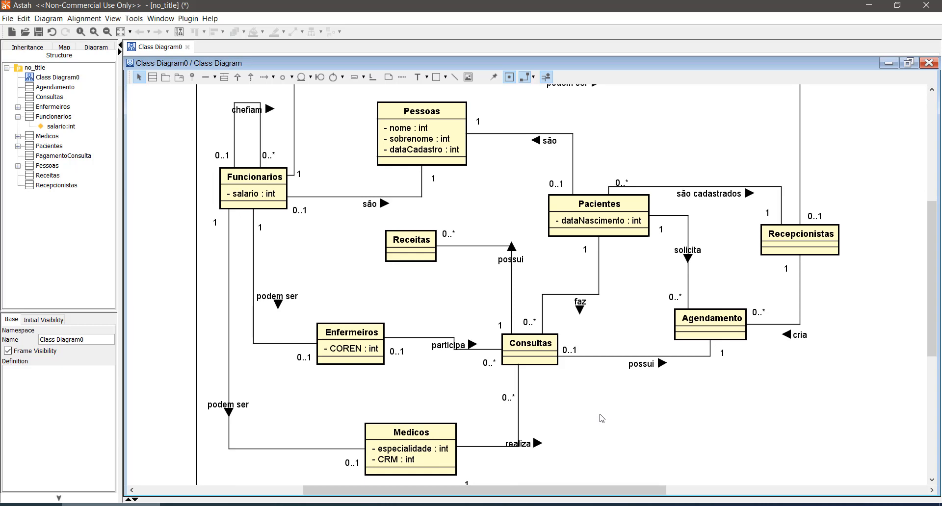
scroll(510, 378, up, 2)
scroll(511, 378, down, 2)
scroll(162, 287, up, 2)
scroll(136, 231, down, 2)
scroll(262, 249, up, 2)
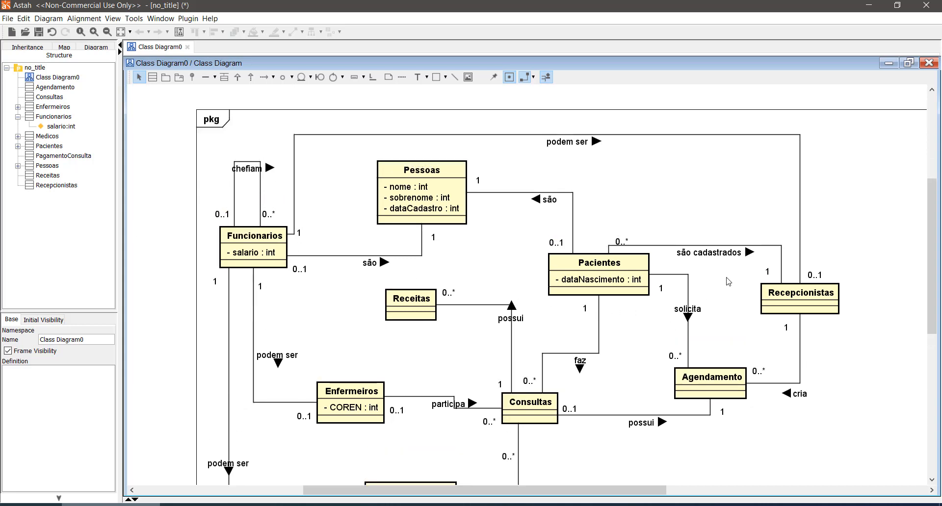
scroll(726, 282, down, 2)
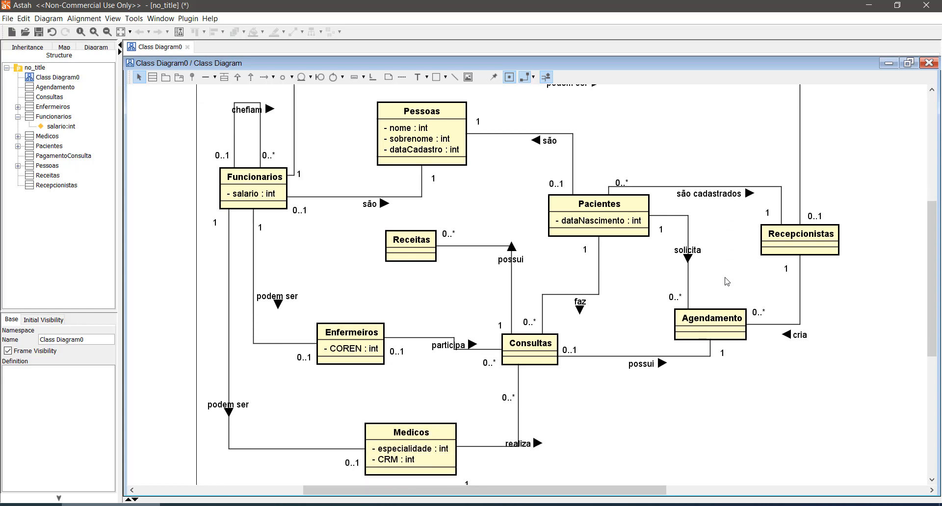
scroll(727, 282, up, 2)
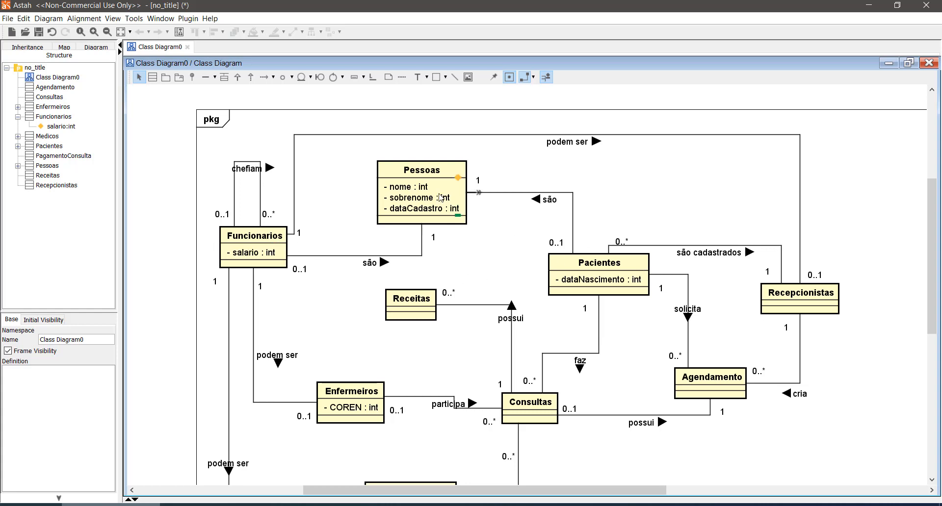
scroll(519, 244, down, 3)
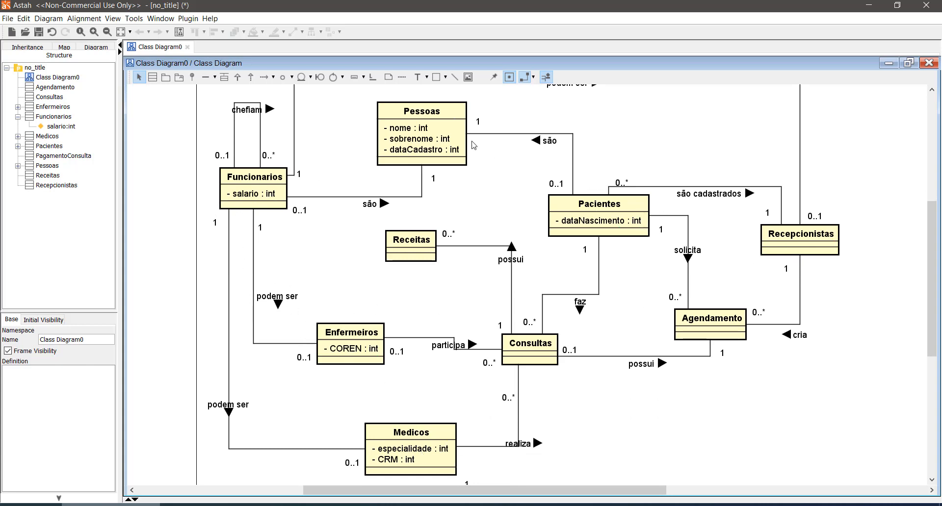
- Add an attribute named "endereco" of type int to the Pessoas class
scroll(456, 288, up, 3)
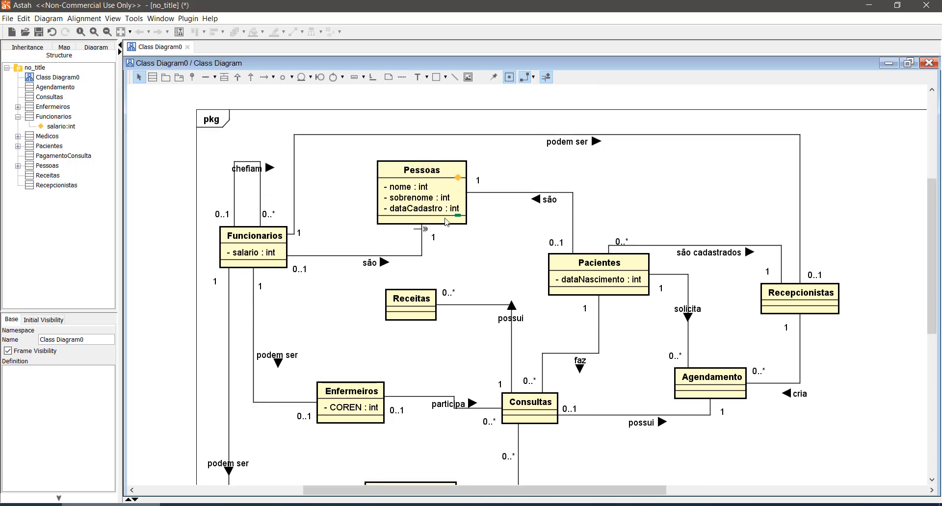
click(458, 178)
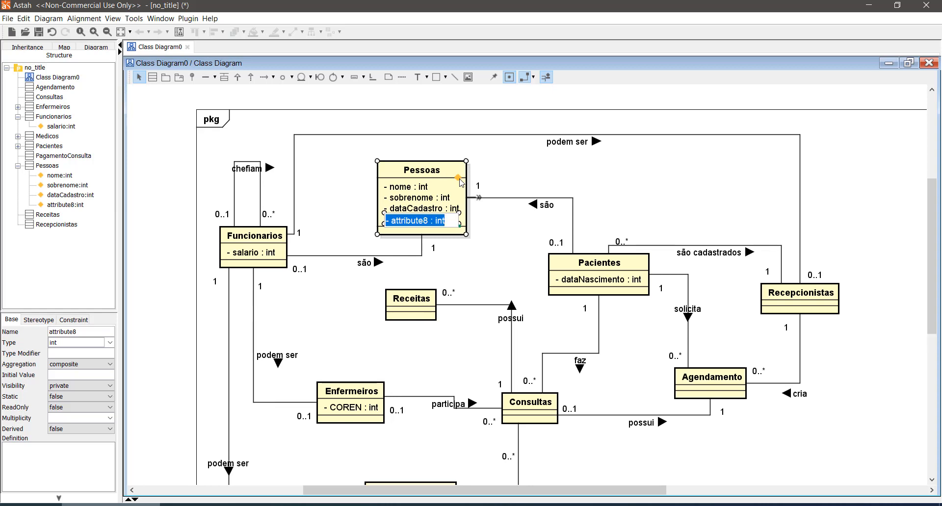
text(endereco)
key(Return)
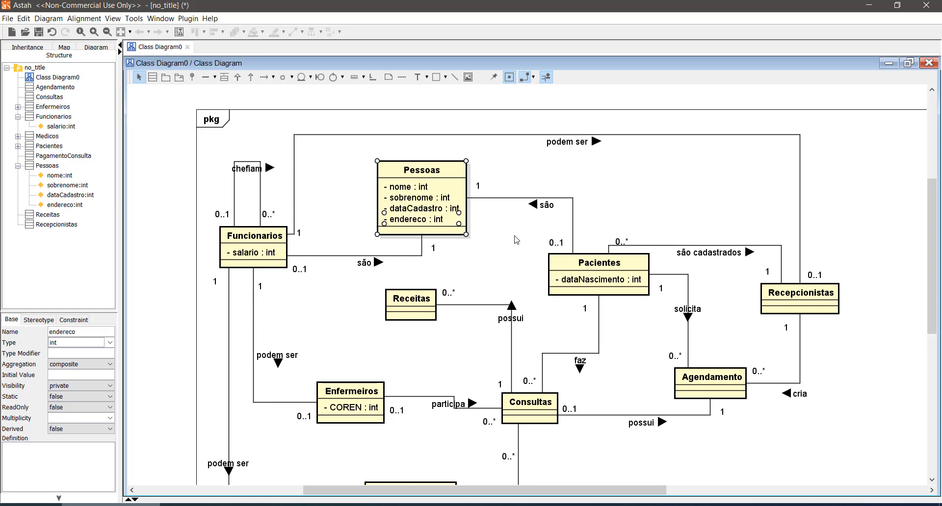
double_click(410, 222)
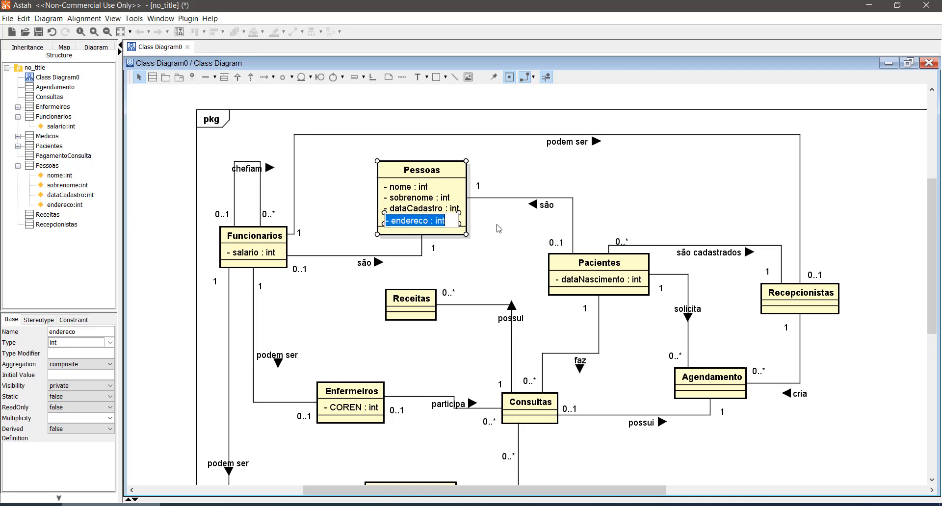
key(Return)
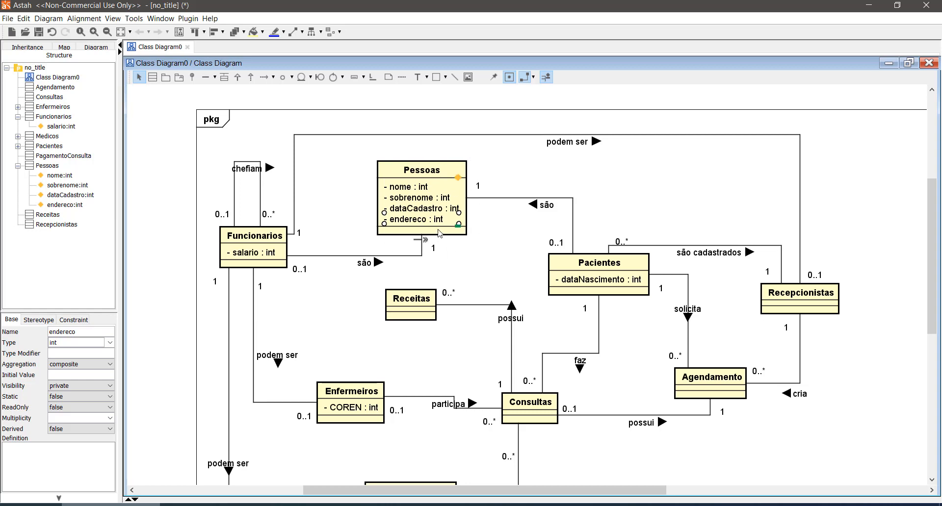
- Replace the "endereco" attribute of the Pessoas class with a new attribute named "logradouro"
double_click(414, 222)
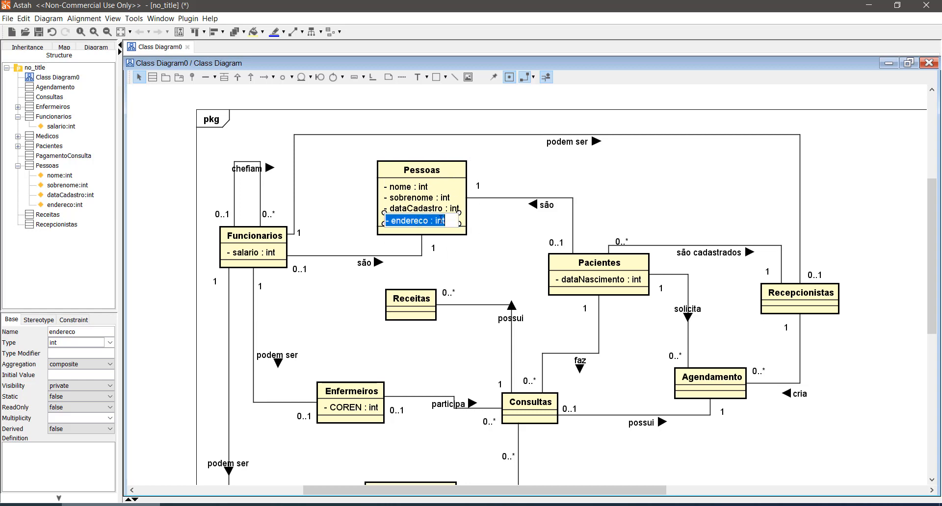
click(505, 252)
click(427, 222)
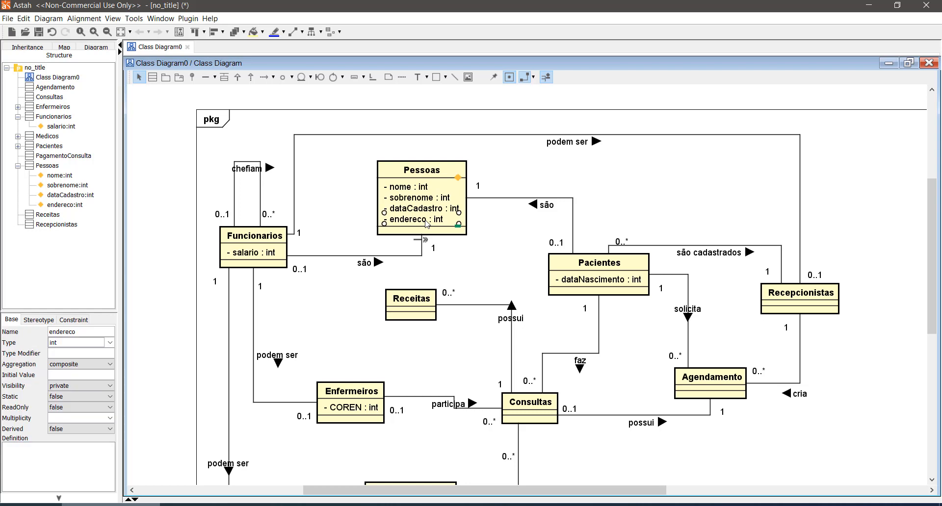
key(Delete)
click(458, 178)
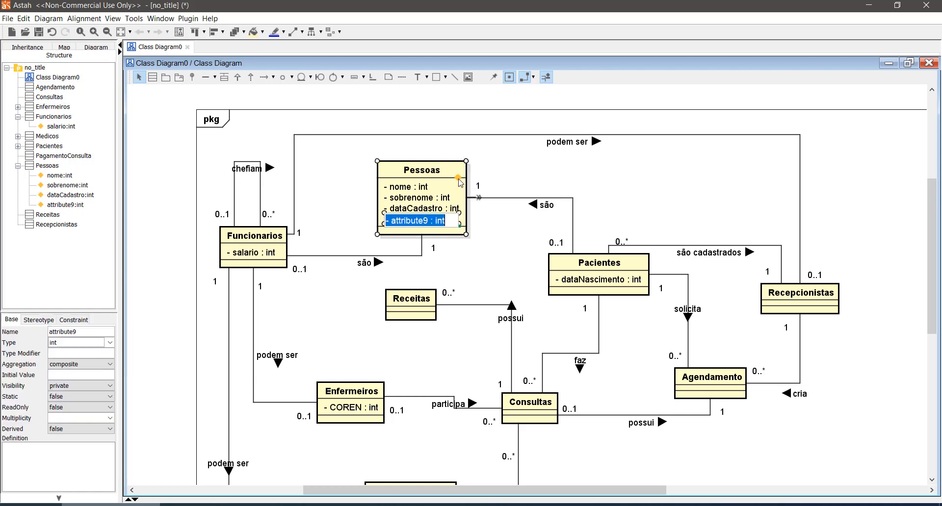
text(r)
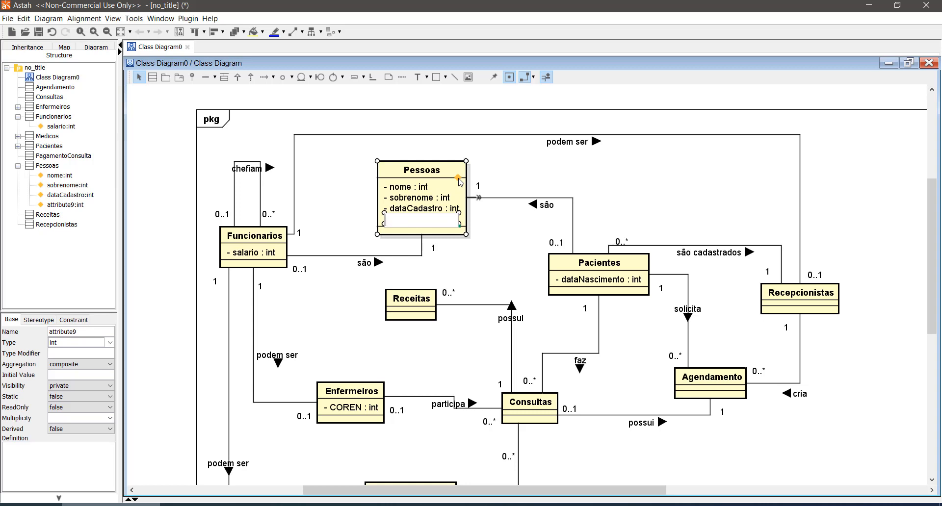
text(ogradouro)
key(Return)
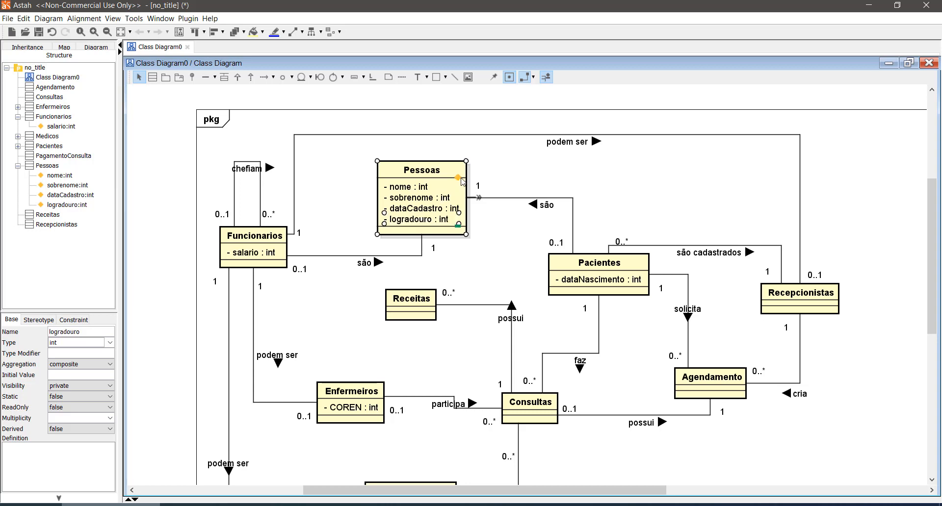
- Add the attributes "numero" and "bairro" to the Pessoas class
click(458, 178)
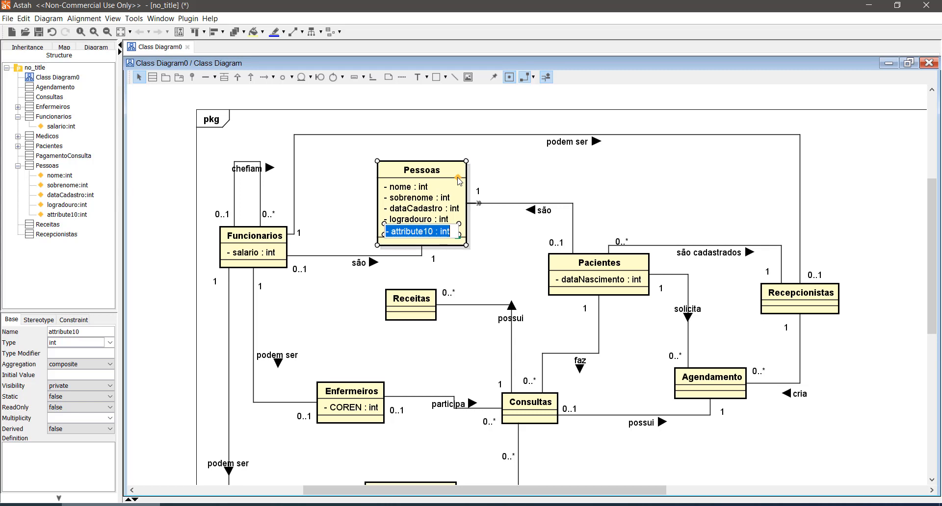
text(numero)
key(Return)
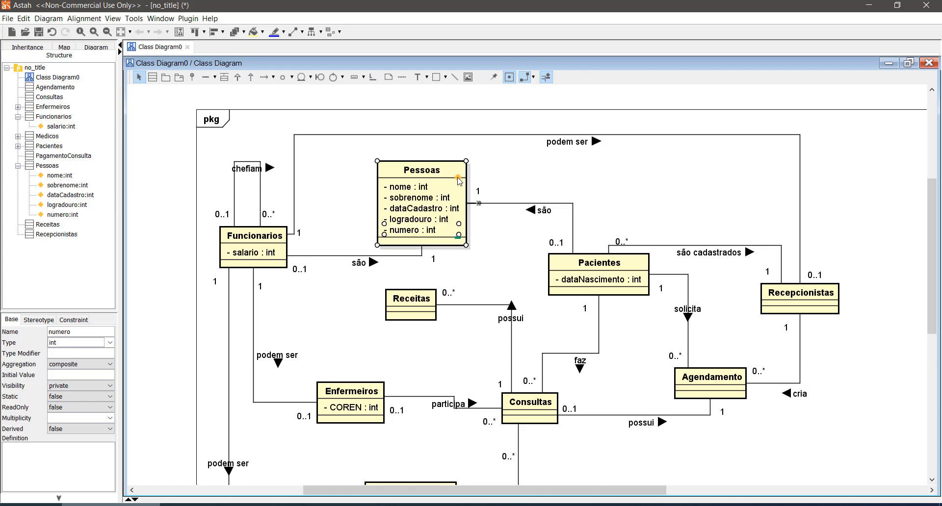
click(459, 179)
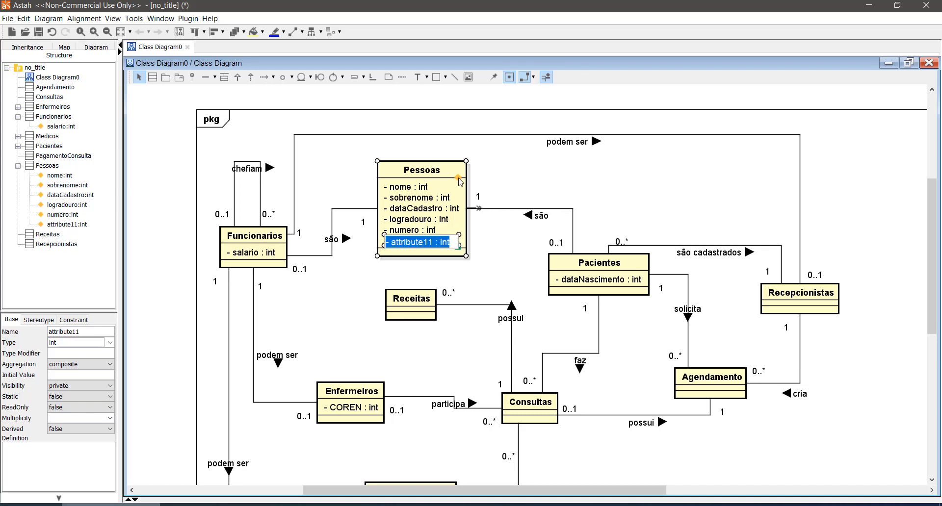
text(bairro)
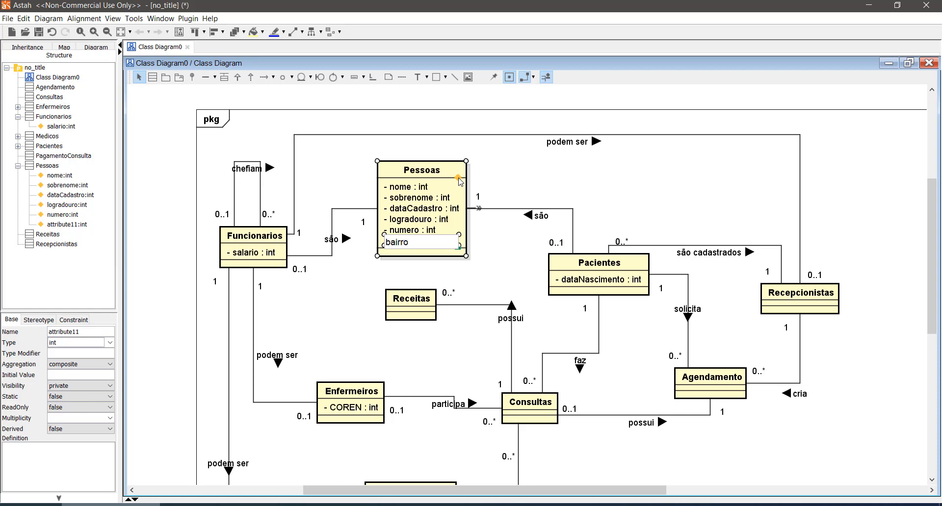
key(Return)
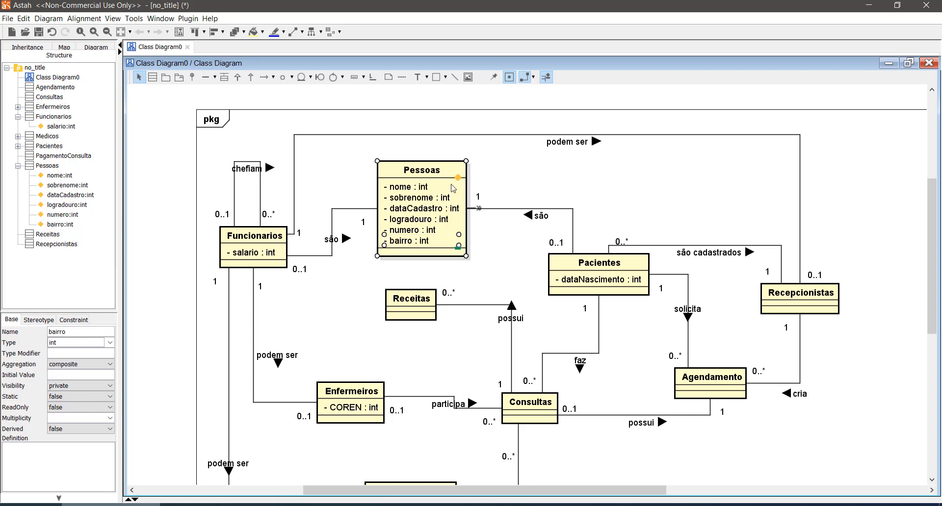
- Add the attributes "cidade" and "UF" to the Pessoas class
click(459, 179)
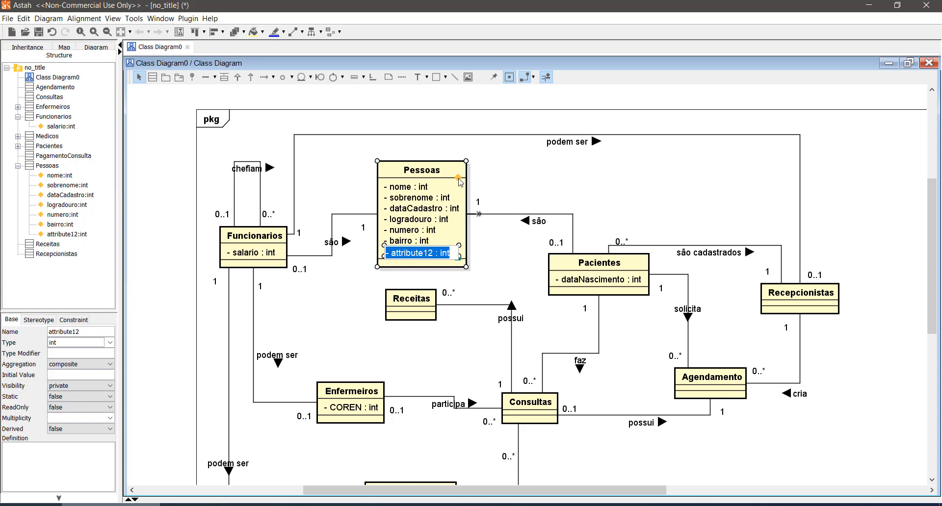
text(cidade)
key(Return)
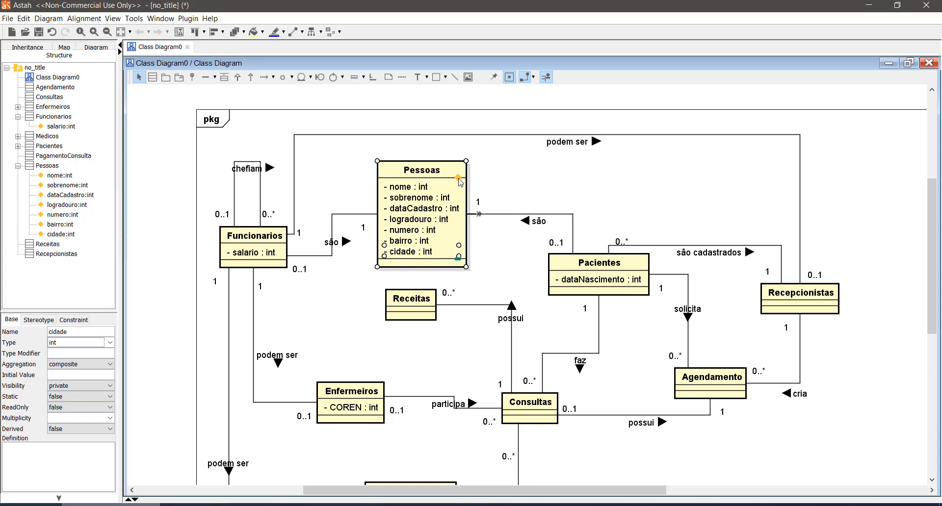
click(459, 179)
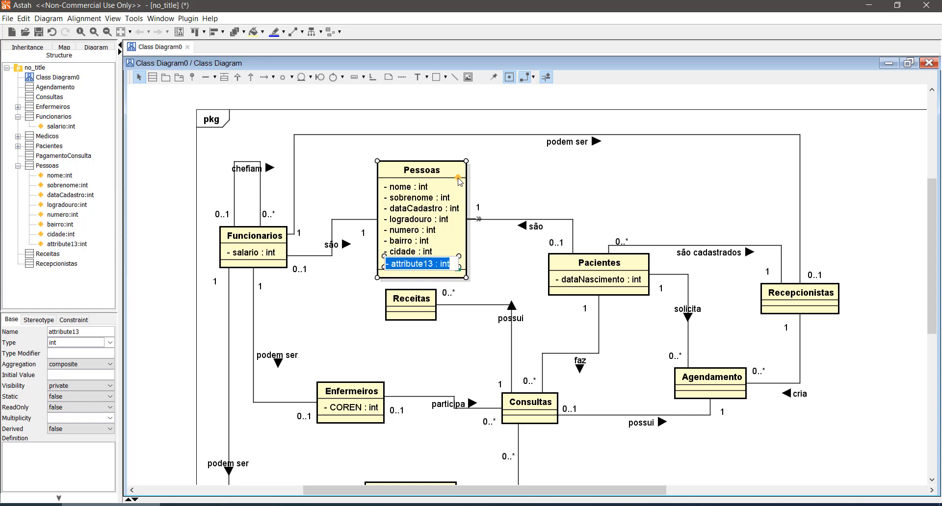
text(UF)
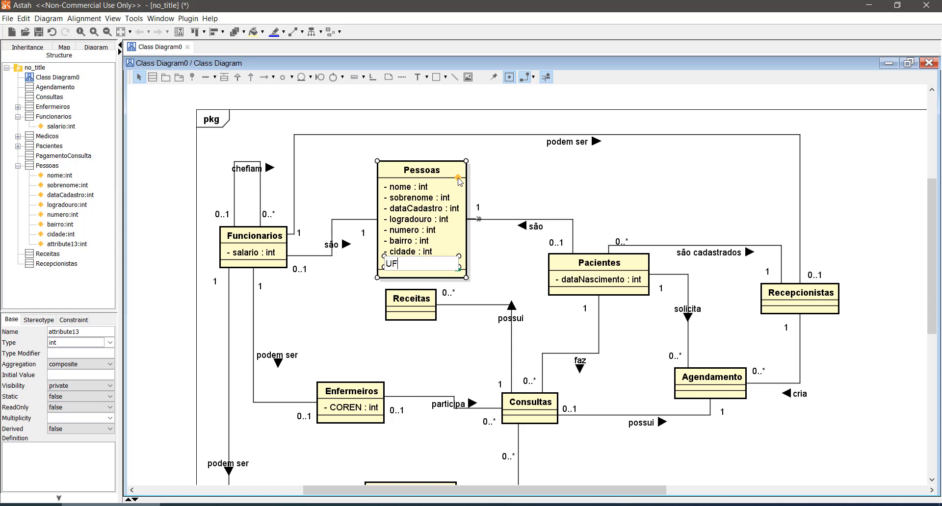
key(Return)
- Add the attributes "CEP" and "complemento" to the Pessoas class
click(458, 179)
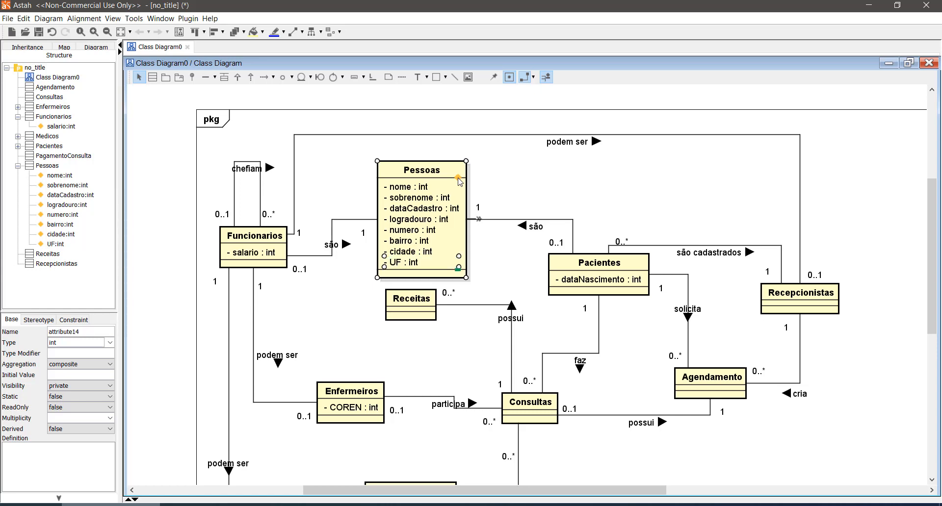
text(C)
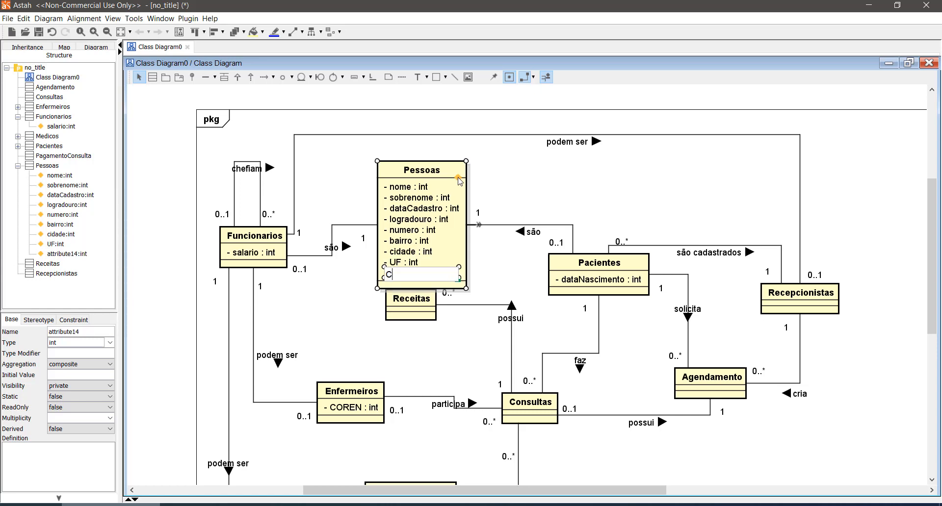
text(EP)
key(Return)
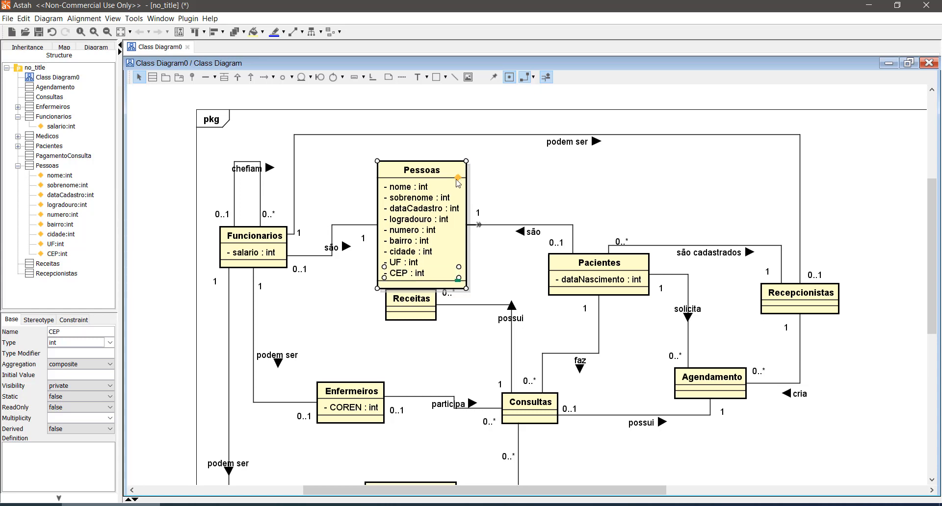
click(459, 178)
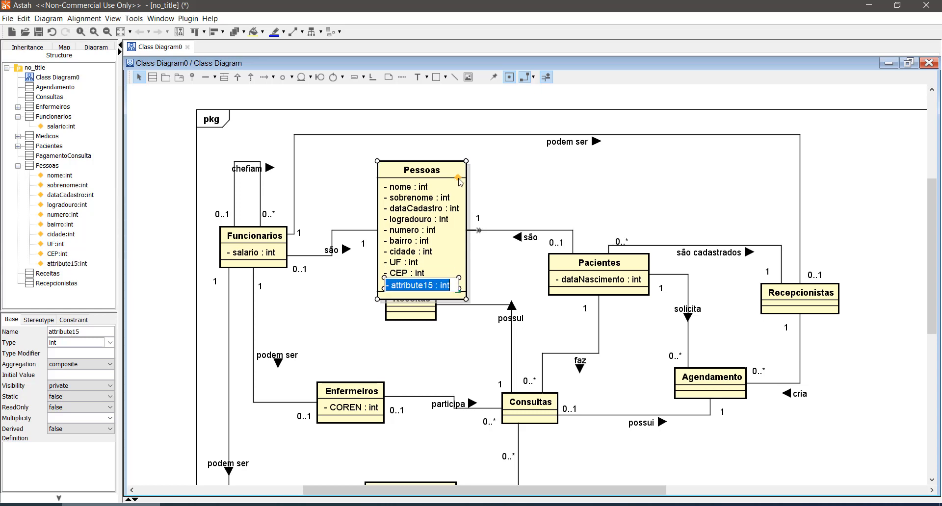
text(complemento)
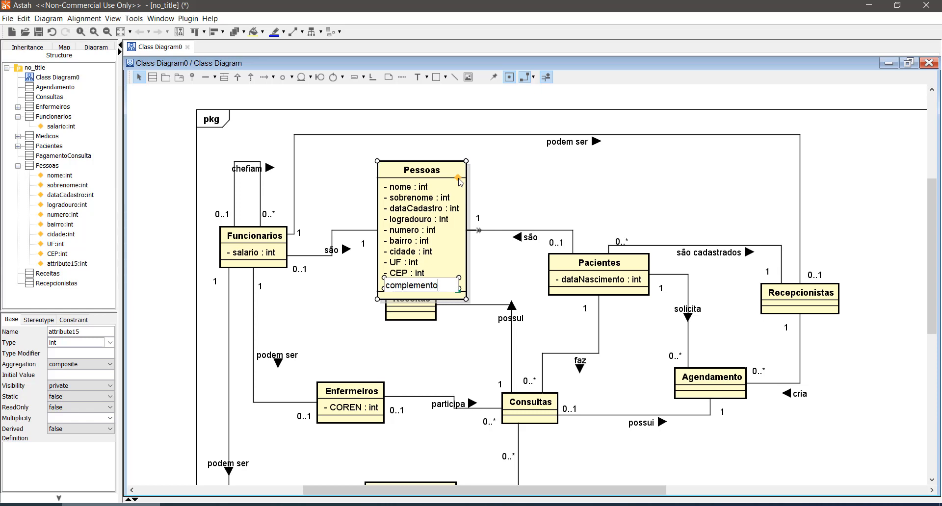
key(Return)
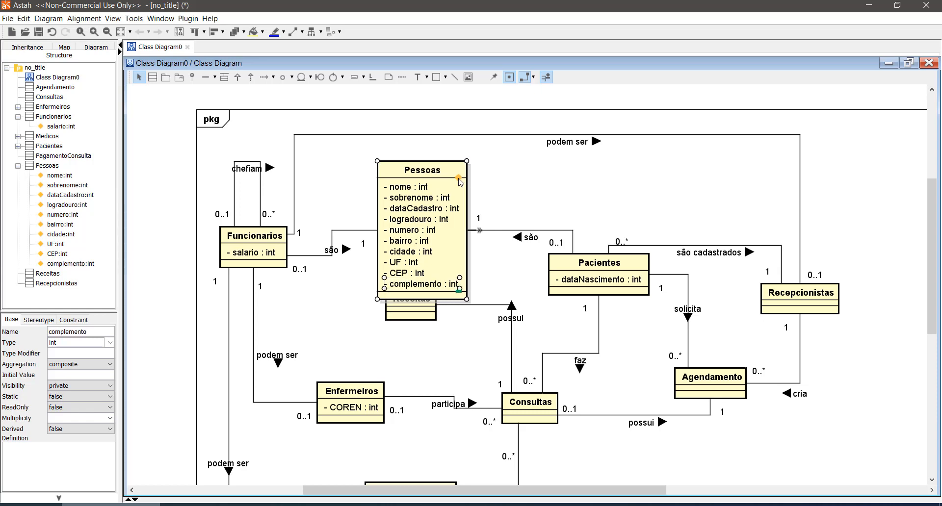
- Move the Pessoas class up clear of Receitas and raise the Funcionarios–Recepcionistas "podem ser" line above it
drag(454, 172, 467, 140)
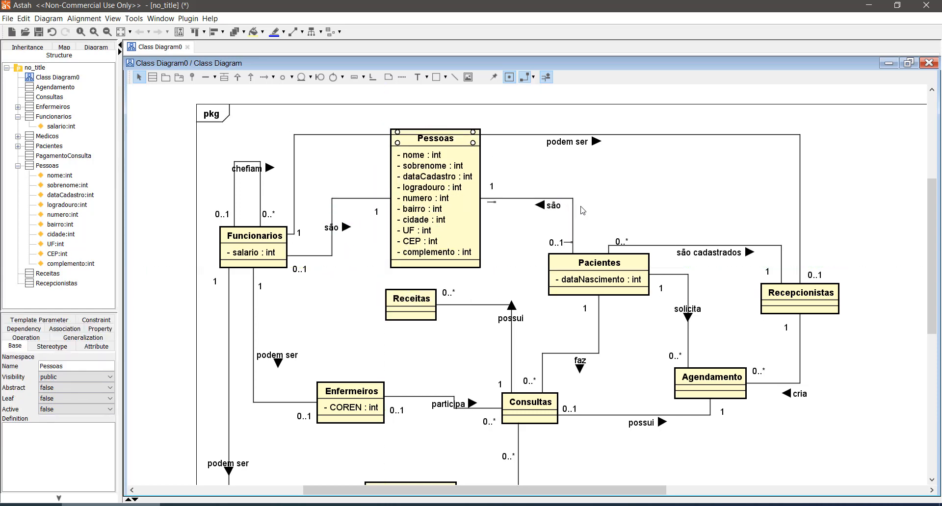
scroll(582, 207, up, 3)
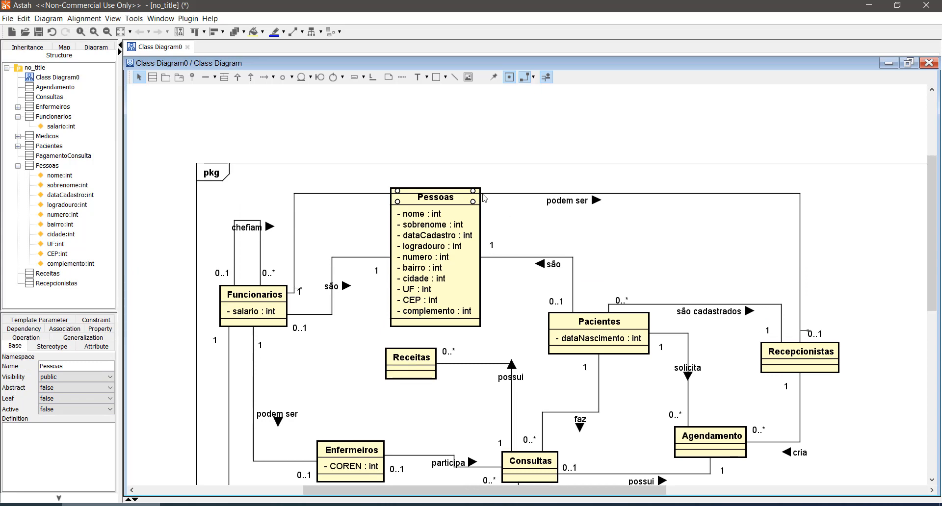
drag(498, 194, 507, 164)
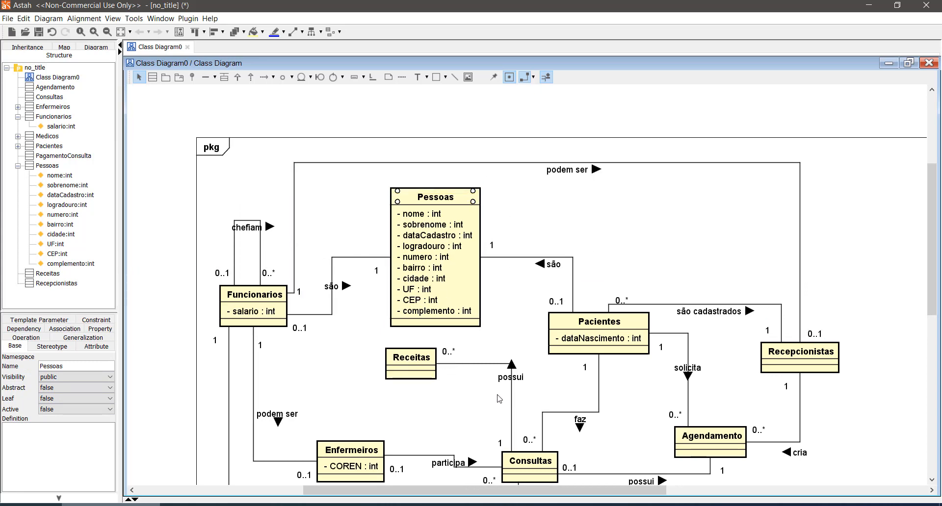
- Add an attribute named "codPessoa" to the Pessoas class
scroll(605, 264, down, 3)
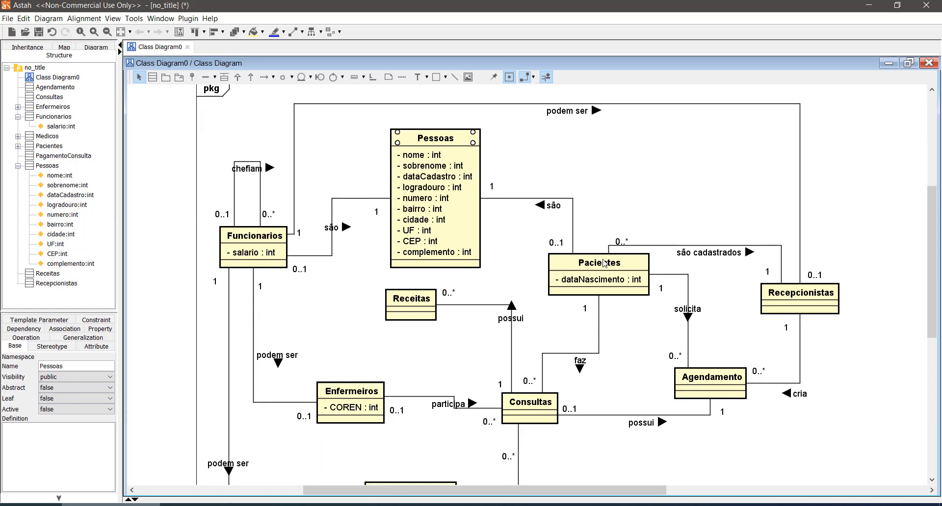
scroll(604, 263, down, 3)
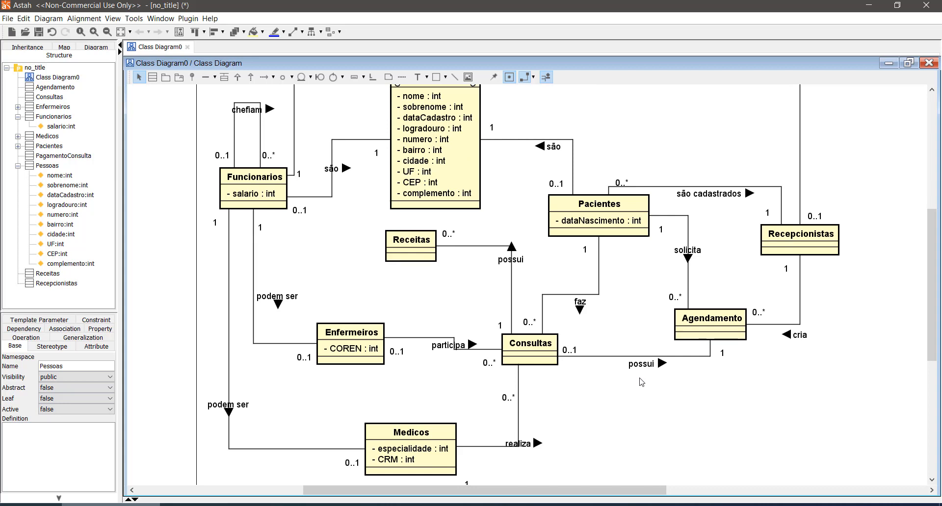
scroll(697, 390, up, 1)
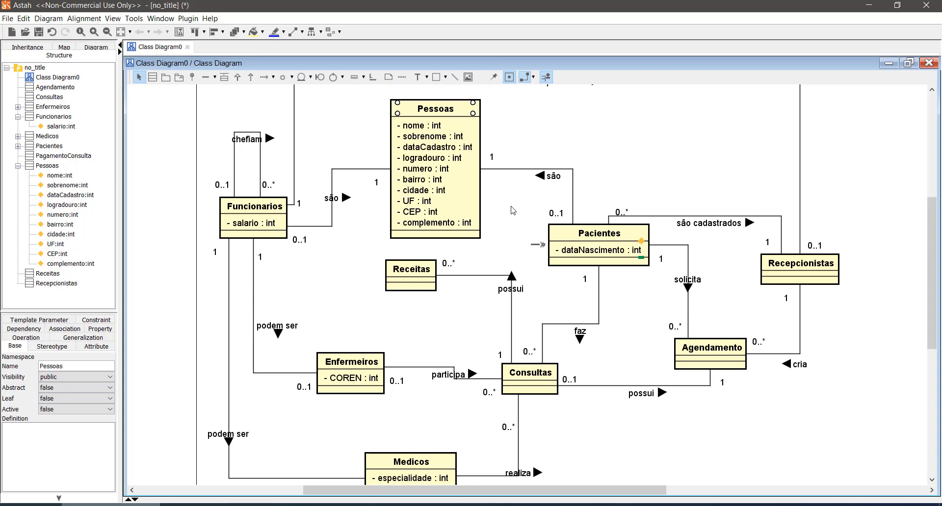
click(473, 117)
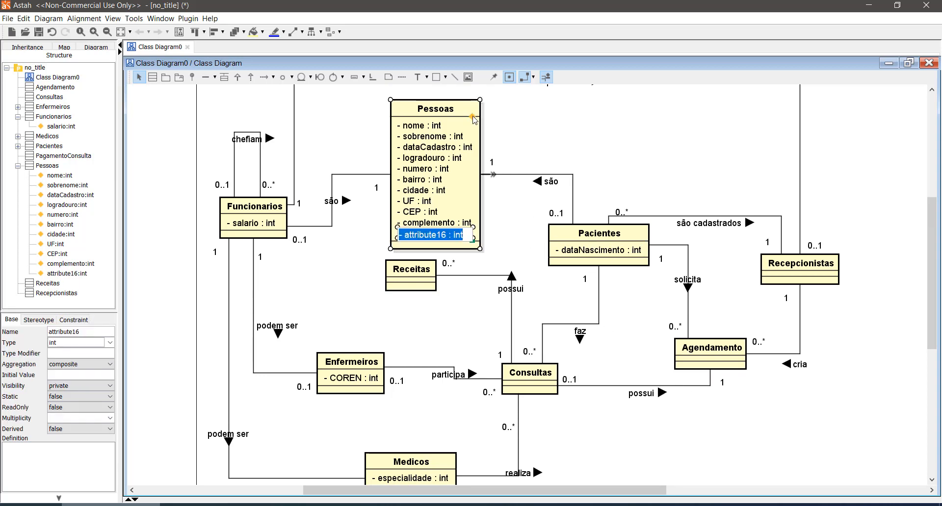
text(cod)
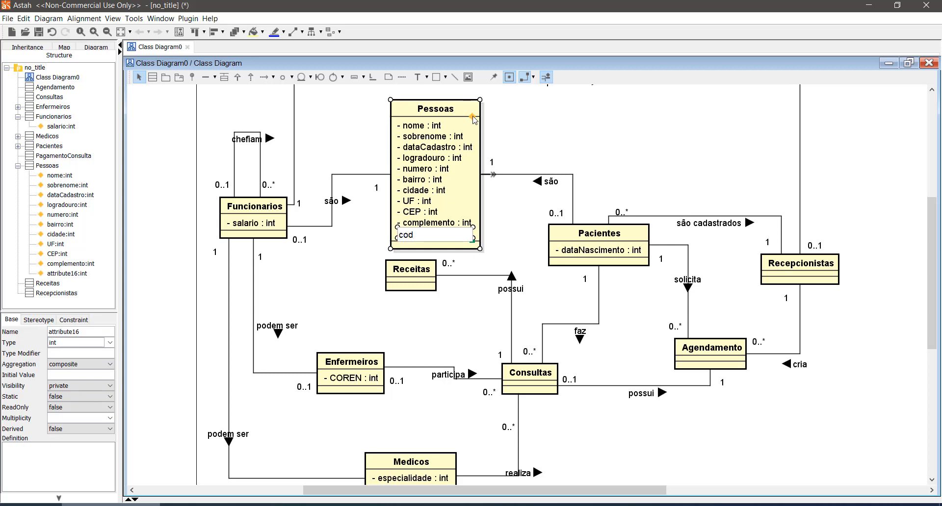
text(Pessoa)
key(Return)
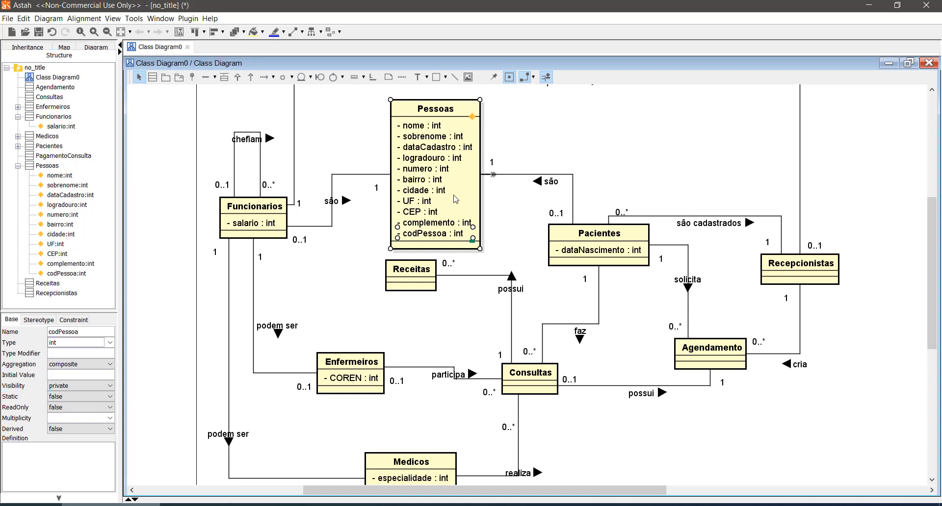
- Turn off the attribute type display for all classes in the diagram, then clear the selection
key(ctrl+a)
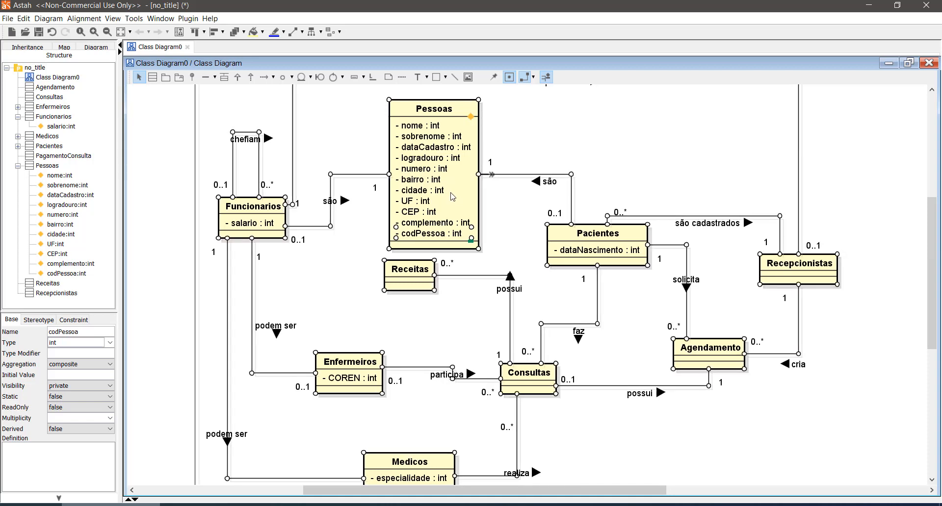
right_click(451, 193)
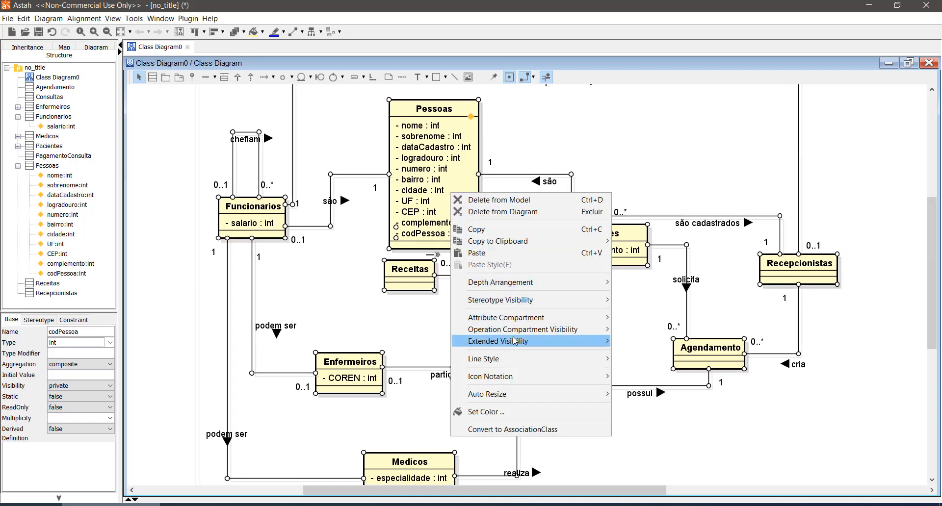
mouse_move(514, 340)
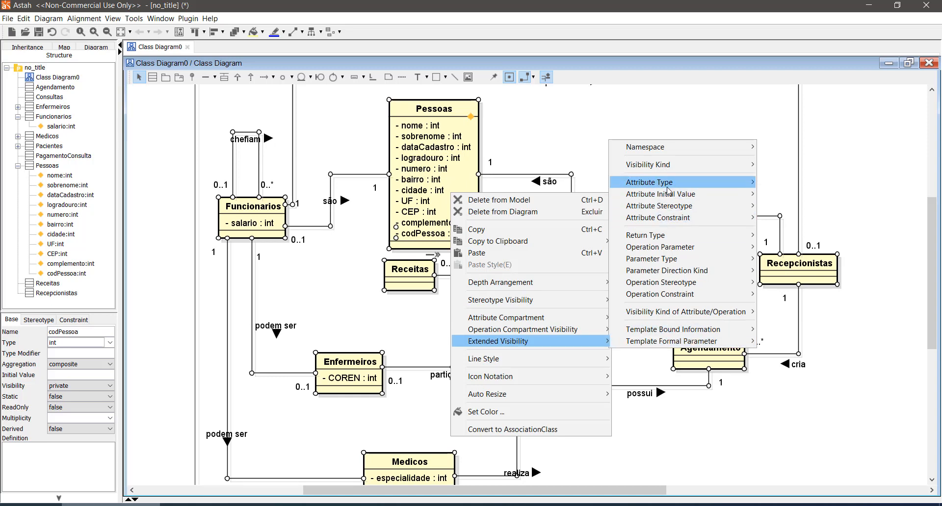
mouse_move(668, 188)
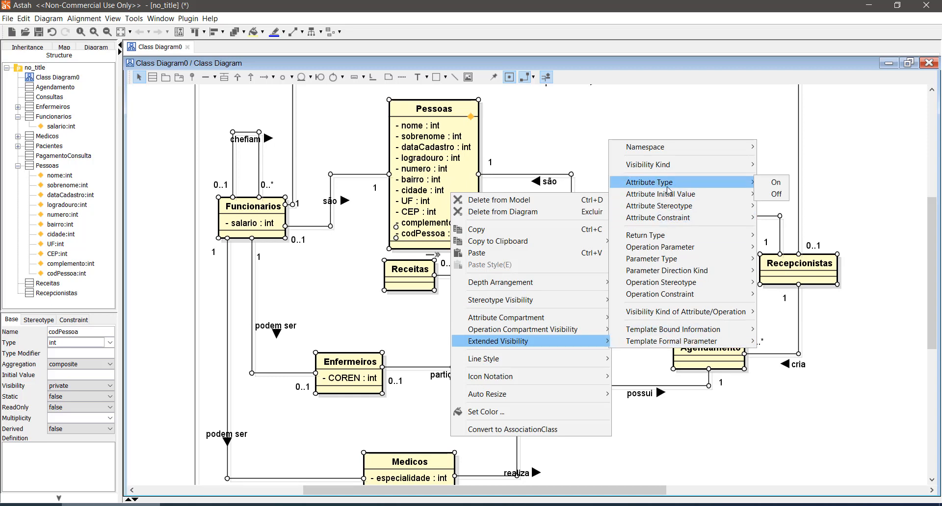
click(777, 196)
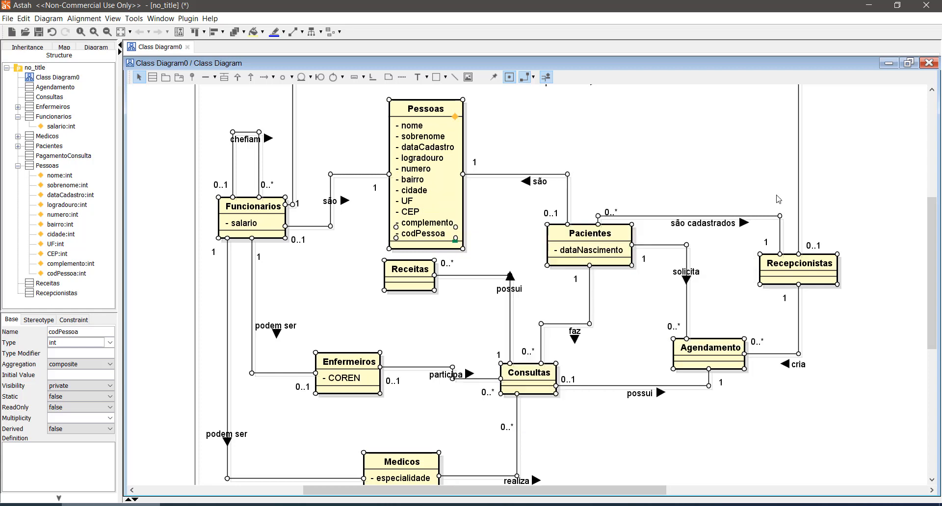
click(691, 145)
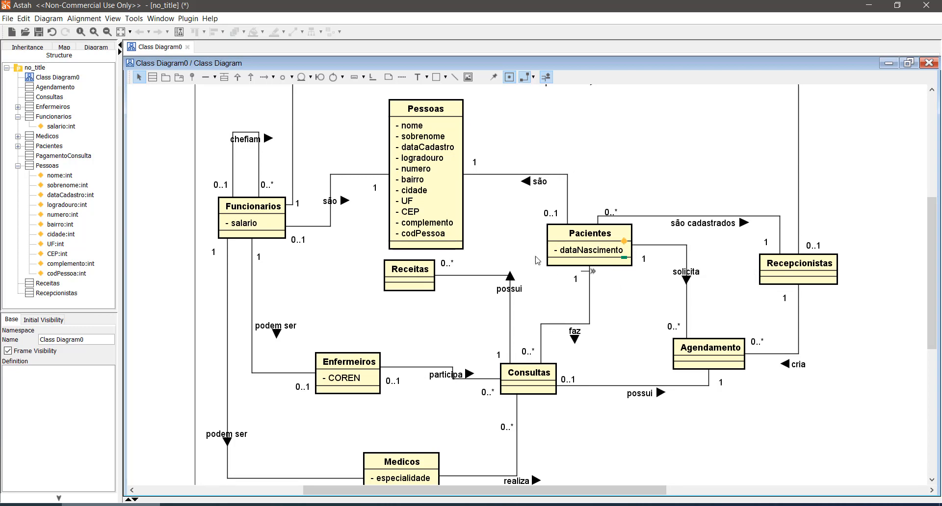
- Move the codPessoa attribute to the start of the Pessoas attribute list and shift the class slightly up and left
scroll(537, 259, up, 3)
click(436, 294)
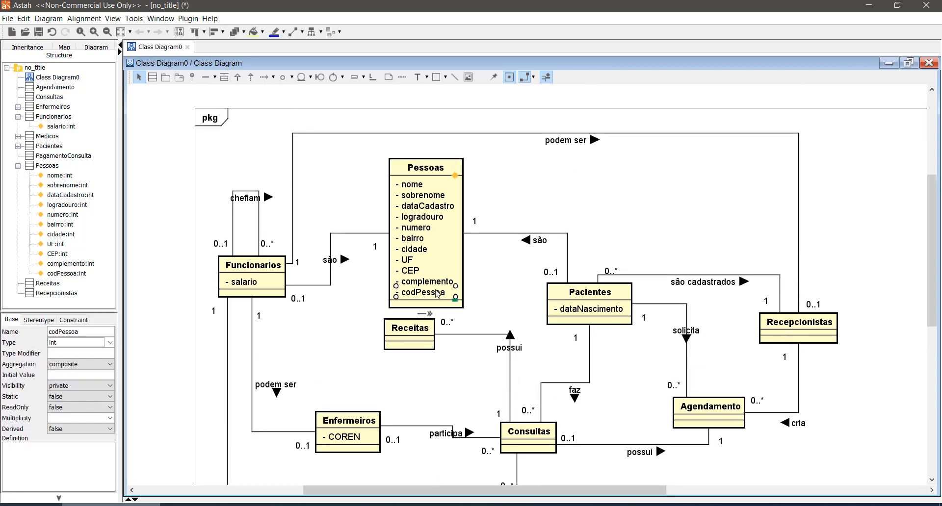
drag(436, 297, 444, 156)
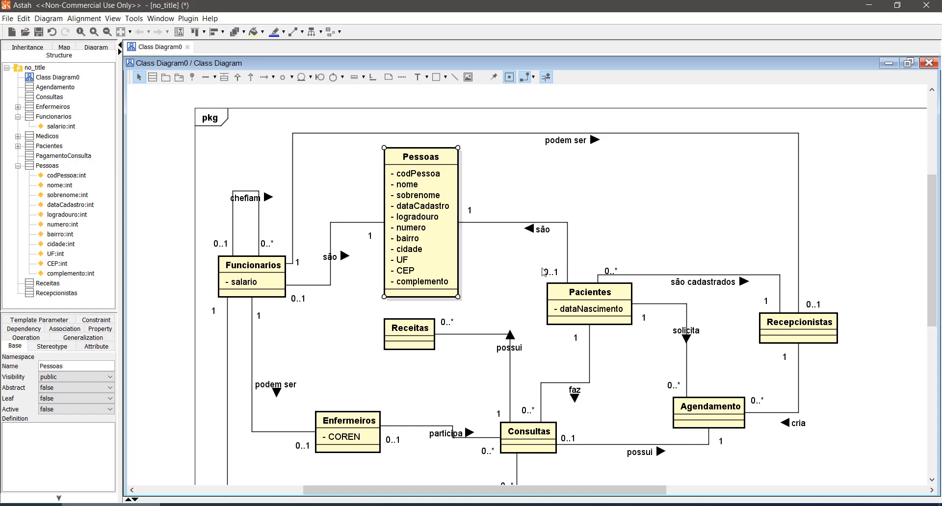
- Examine the "são" associations and their multiplicities linking Funcionarios and Pacientes to Pessoas, along with the codPessoa attribute
click(579, 290)
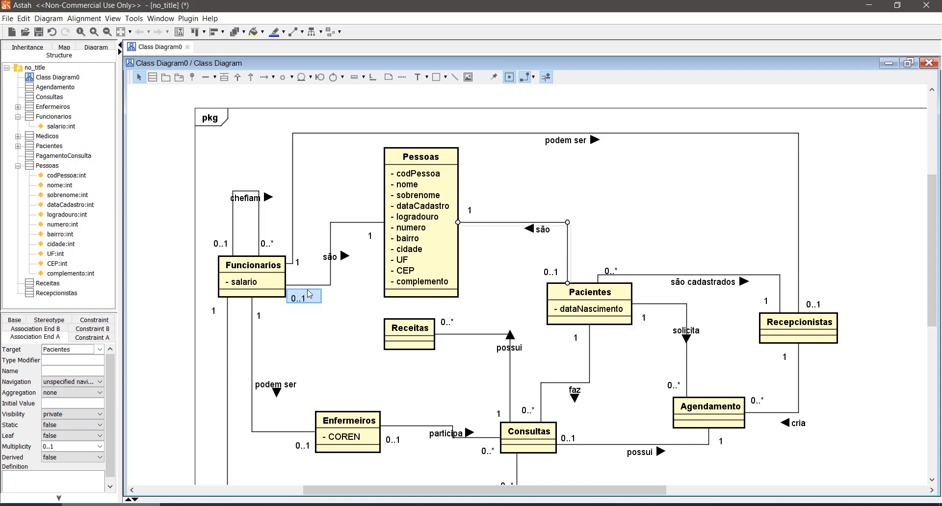
click(362, 298)
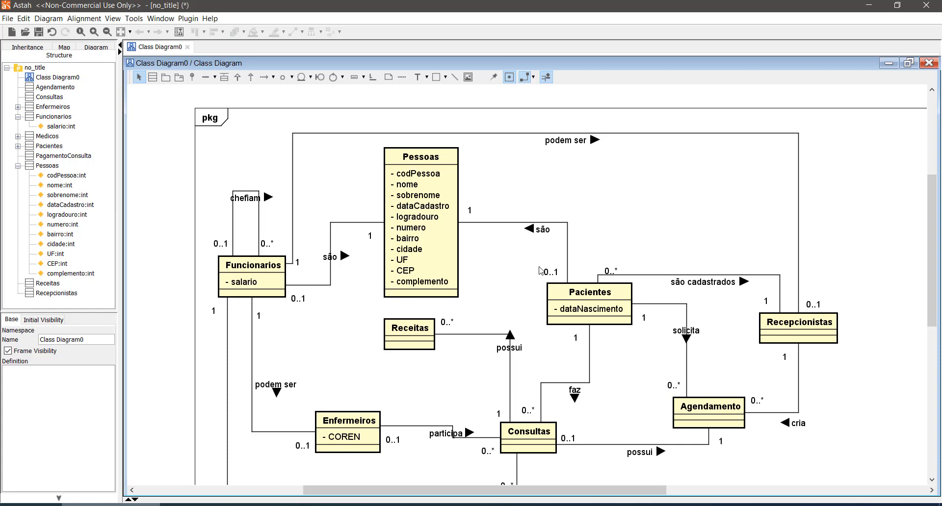
drag(535, 260, 553, 285)
drag(368, 141, 483, 297)
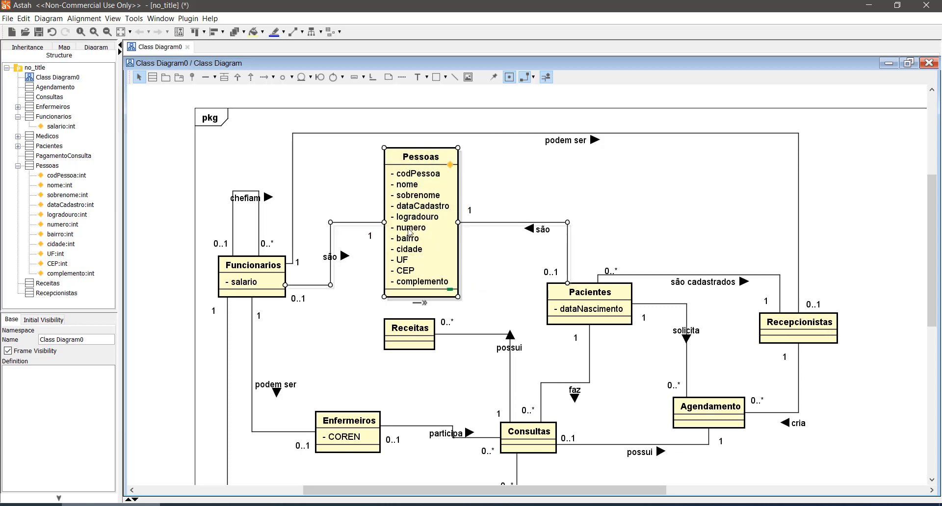
click(351, 199)
drag(327, 313, 284, 291)
drag(376, 140, 467, 309)
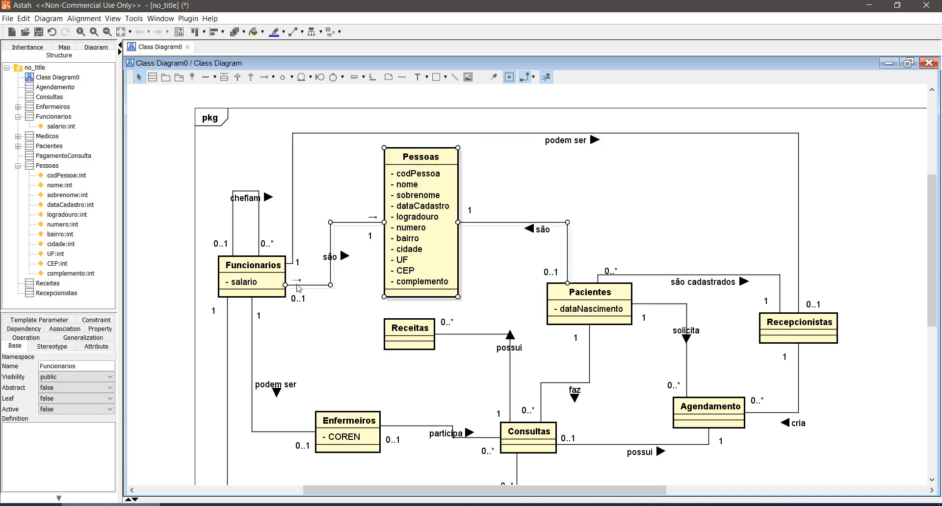
drag(288, 295, 316, 310)
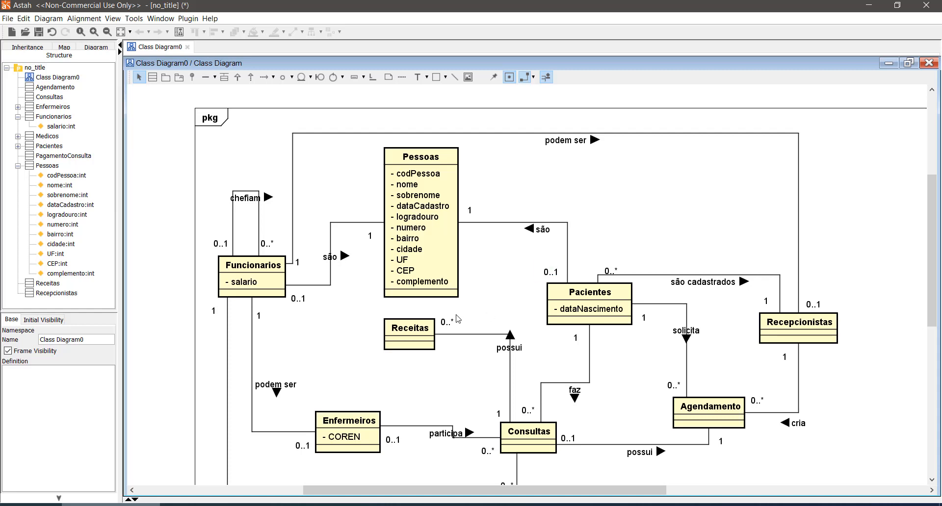
click(433, 175)
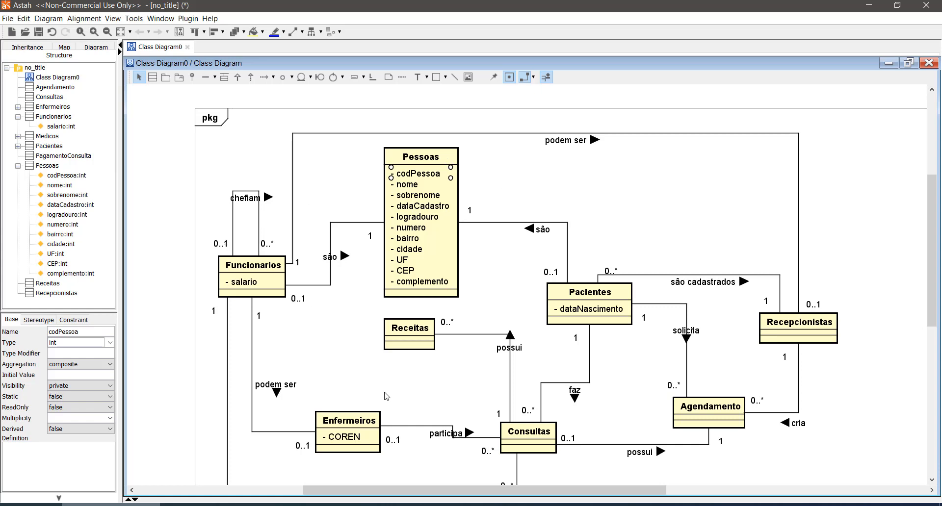
- Add an attribute named "codFuncionario" to the Funcionarios class and place it above salario
drag(461, 493, 465, 492)
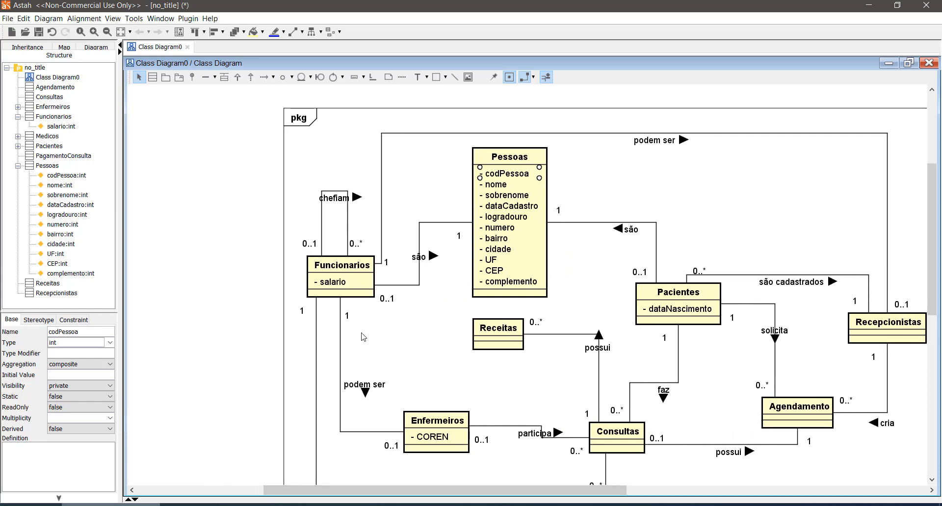
scroll(360, 326, down, 2)
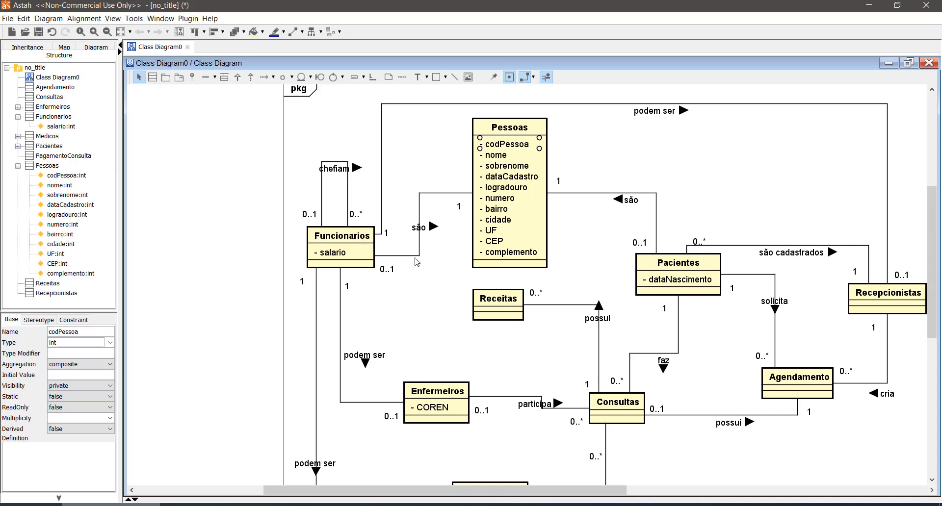
click(367, 244)
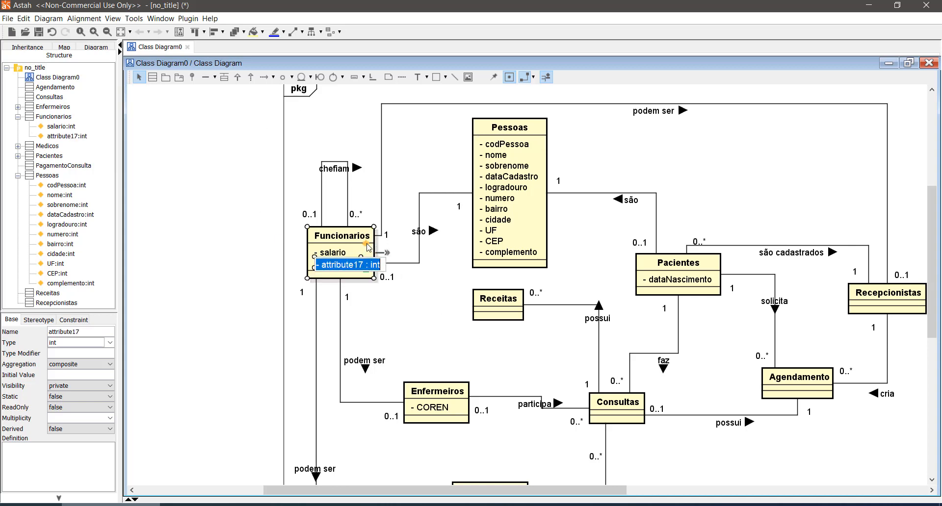
text(codFu)
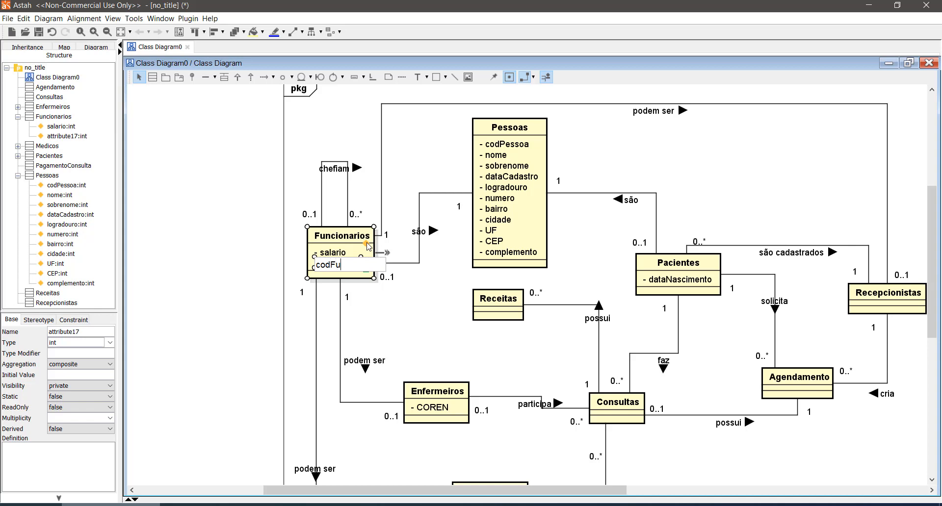
text(ncionario)
key(Return)
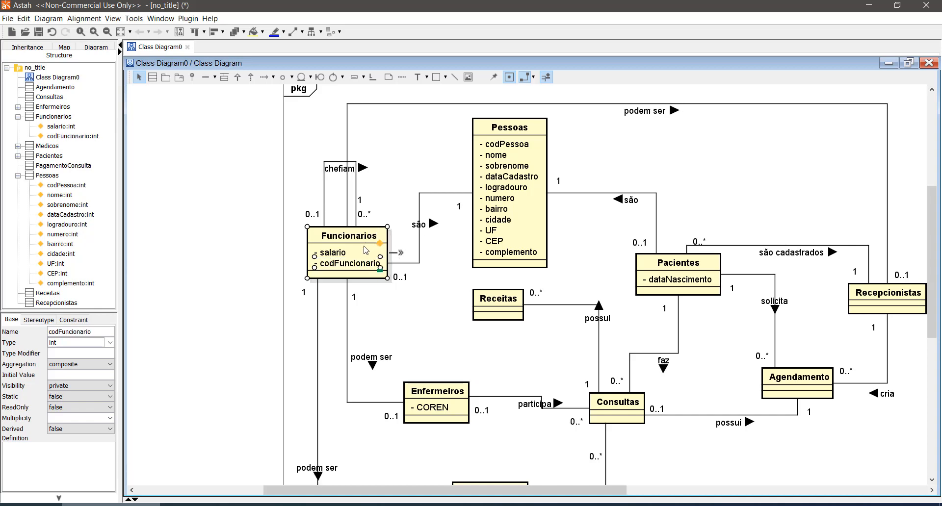
click(249, 253)
drag(349, 269, 341, 232)
- Shift the Funcionarios class left and reroute its "podem ser" line to Recepcionistas so it leaves from the class's right side
click(244, 252)
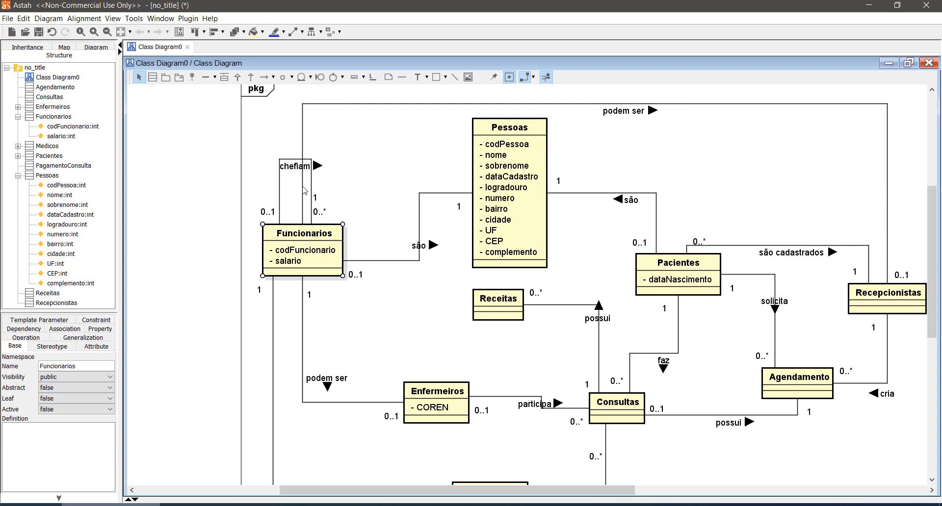
drag(307, 148, 366, 157)
click(176, 200)
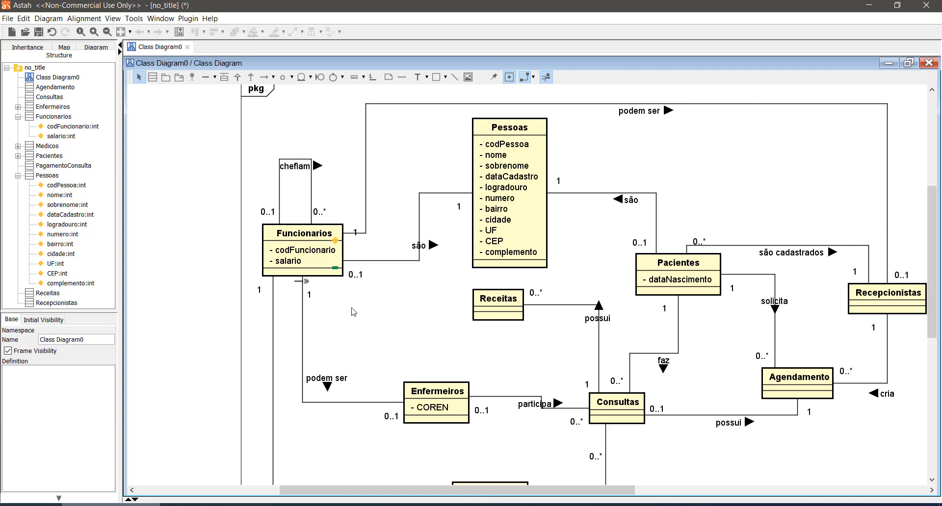
- Copy the codPessoa attribute from the Pessoas class into Funcionarios, placing it below salario
click(297, 253)
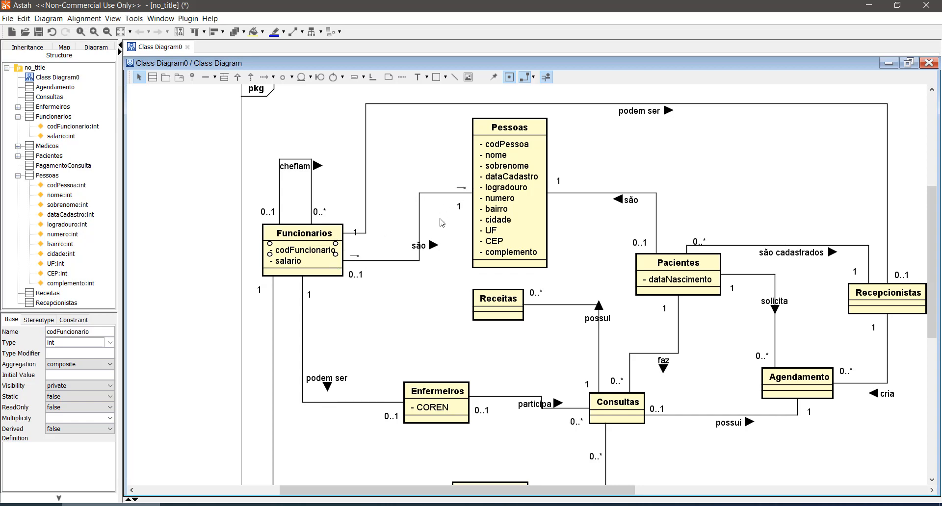
click(459, 208)
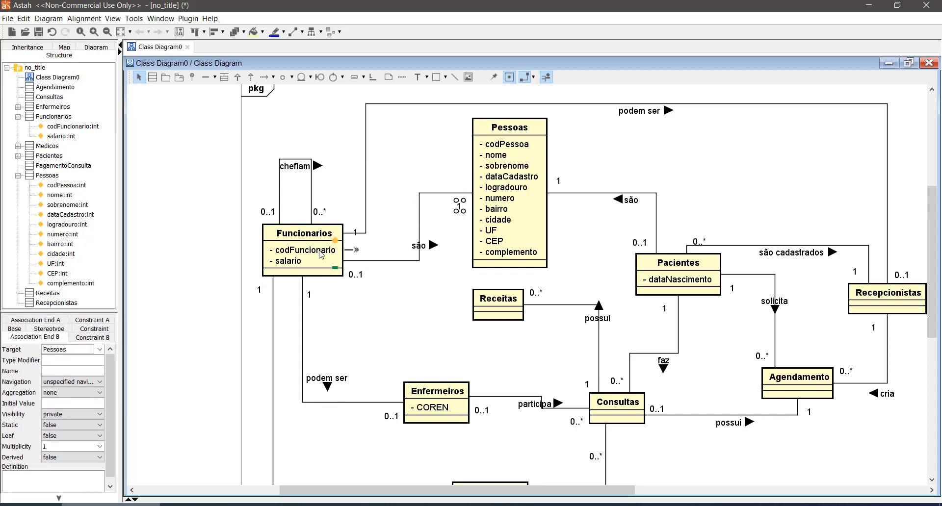
click(519, 147)
drag(516, 150, 334, 253)
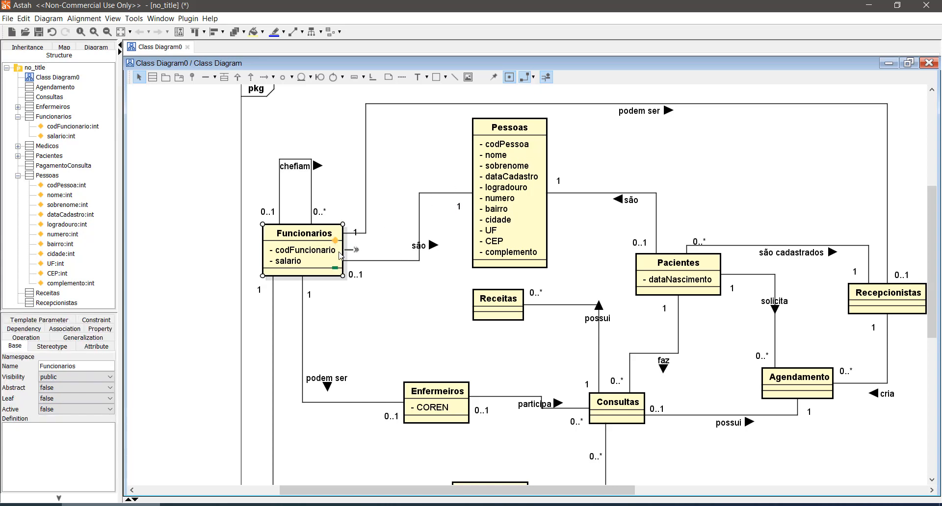
click(193, 257)
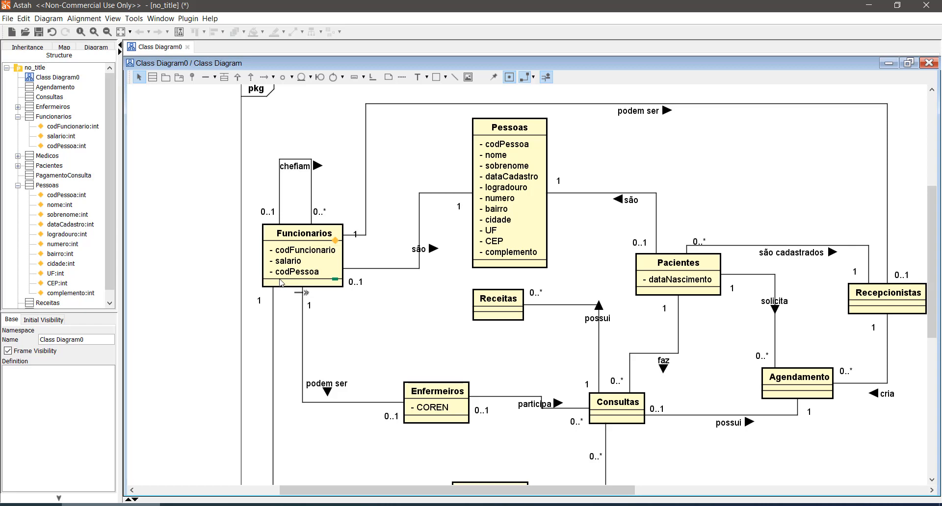
- Add a small note containing "1" beside the Funcionarios class and paste three copies of it
click(305, 255)
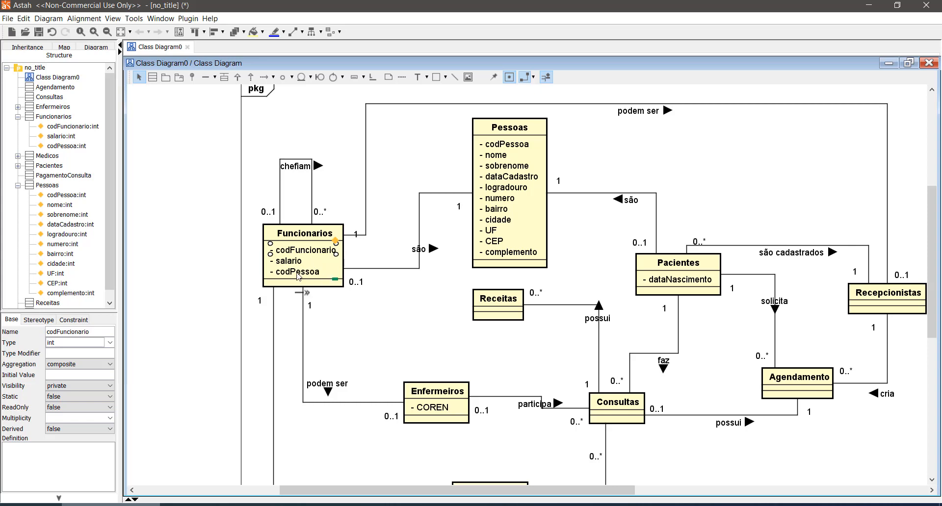
click(300, 275)
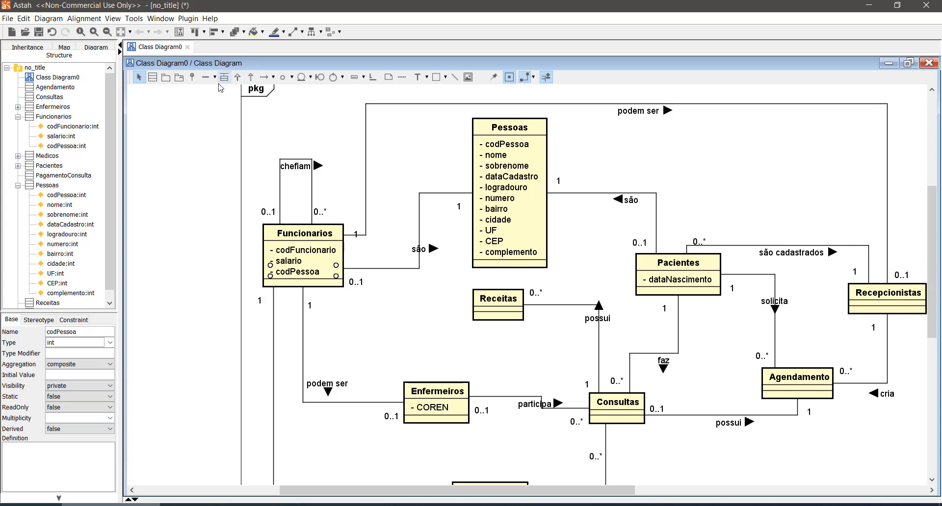
click(389, 77)
click(204, 249)
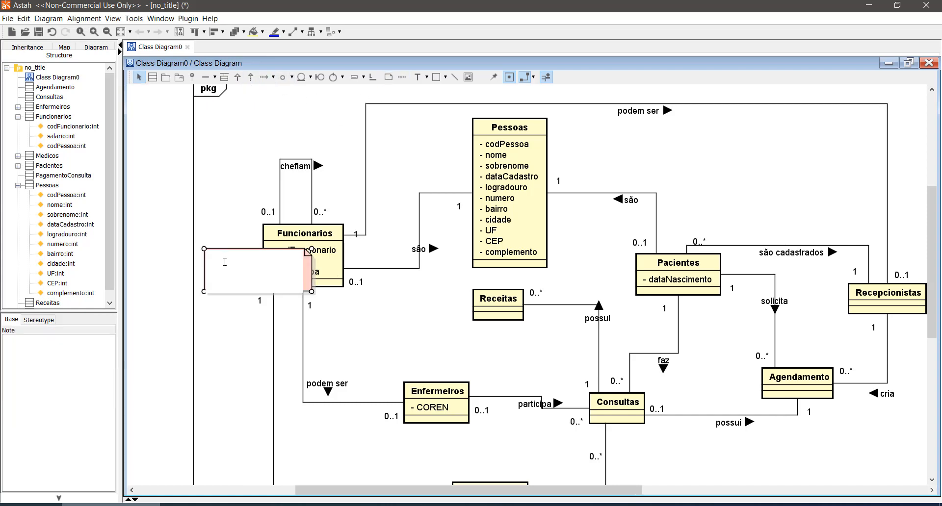
click(224, 320)
drag(311, 291, 207, 275)
key(ctrl+v)
key(ctrl+v)
key(ctrl+v)
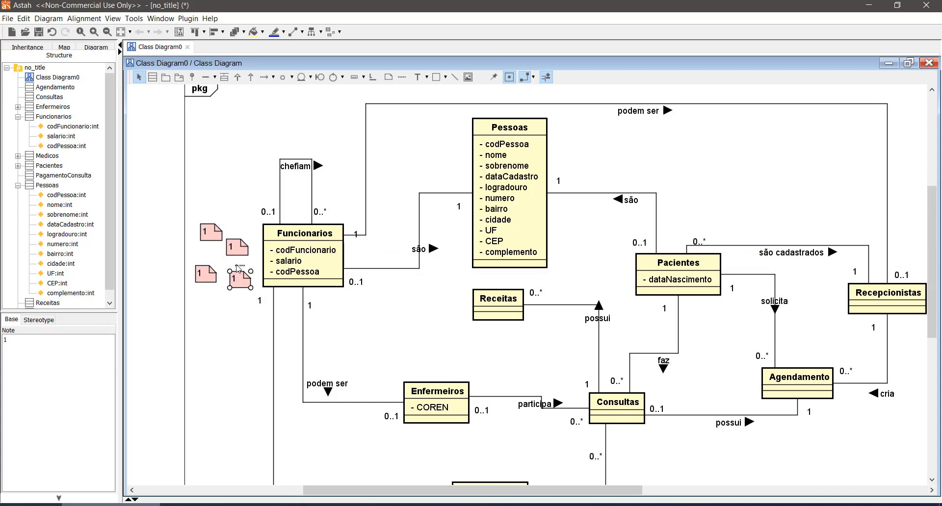
- Change the text of the three copied notes to "2", "3" and "4"
double_click(231, 247)
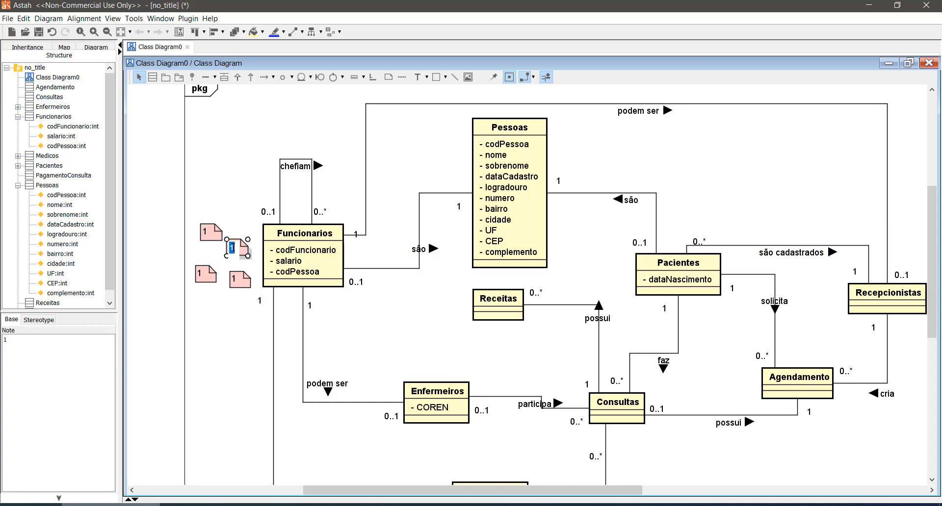
text(2)
click(208, 274)
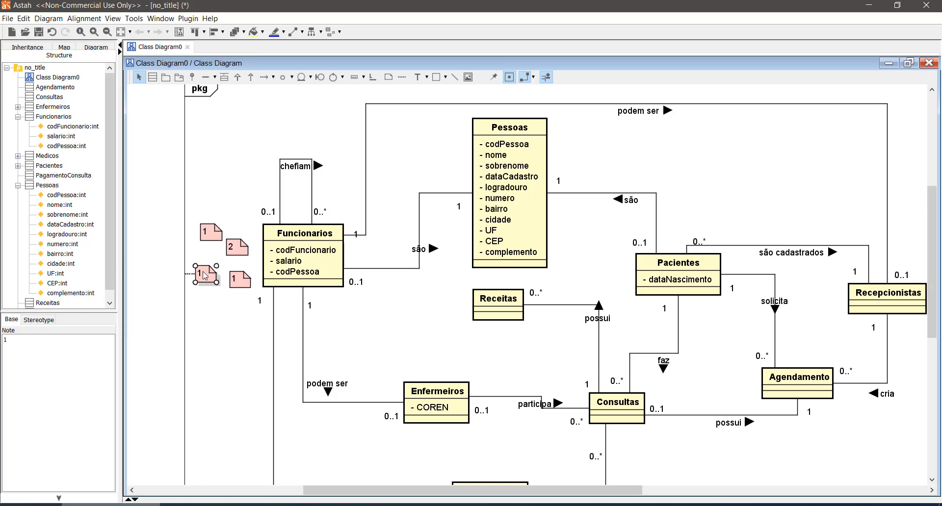
double_click(209, 275)
text(3)
click(239, 281)
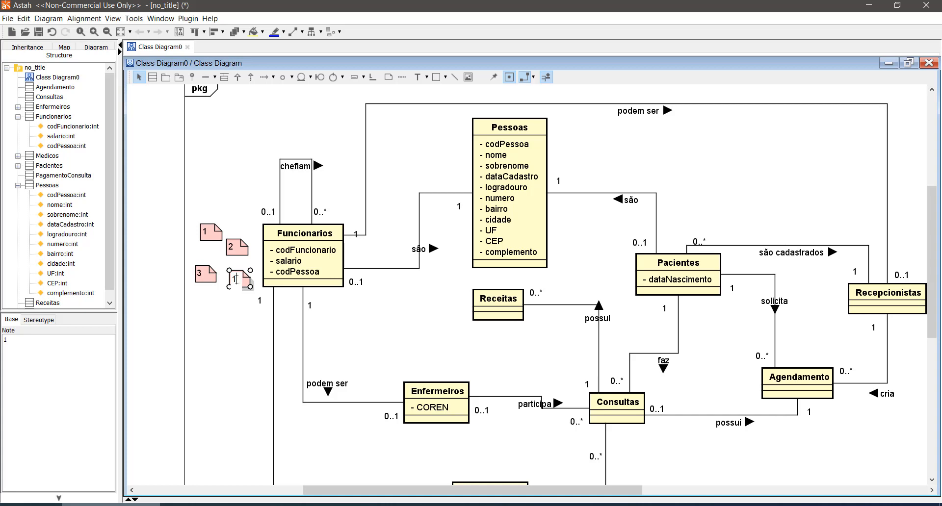
text(4)
- Move the four numbered notes together to the right of the Pessoas class
click(225, 274)
drag(189, 208, 601, 175)
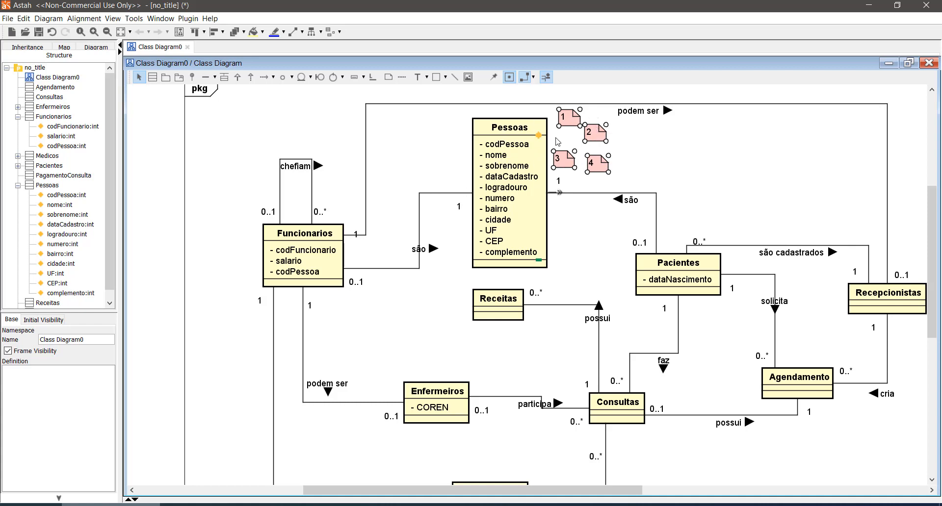
click(218, 188)
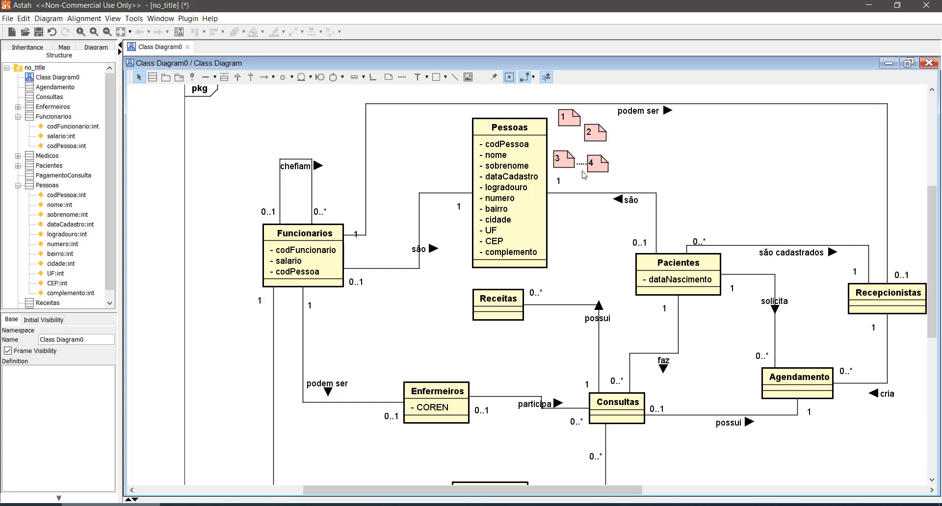
- Copy notes 1 and 3 from beside Pessoas and stack the copies to the left of the Funcionarios class
click(595, 134)
ctrl+click(572, 121)
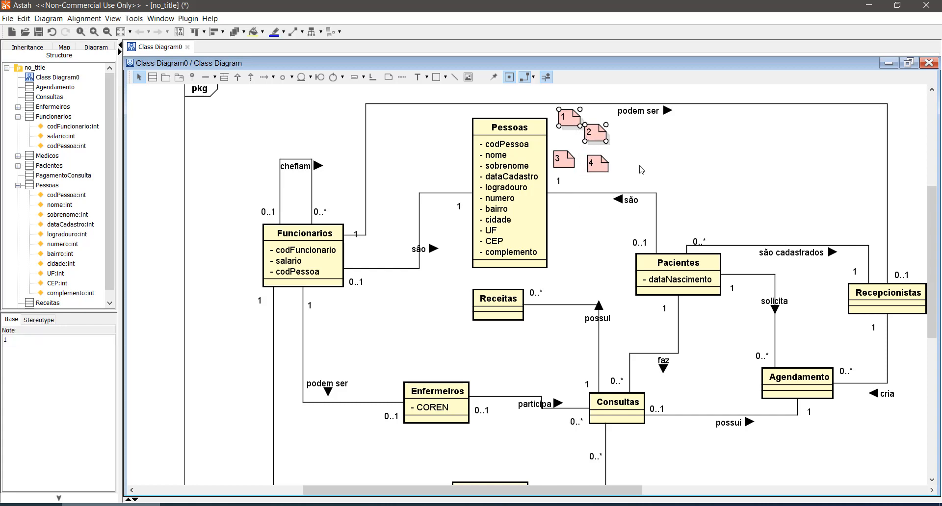
click(640, 166)
click(570, 119)
ctrl+click(570, 161)
click(239, 261)
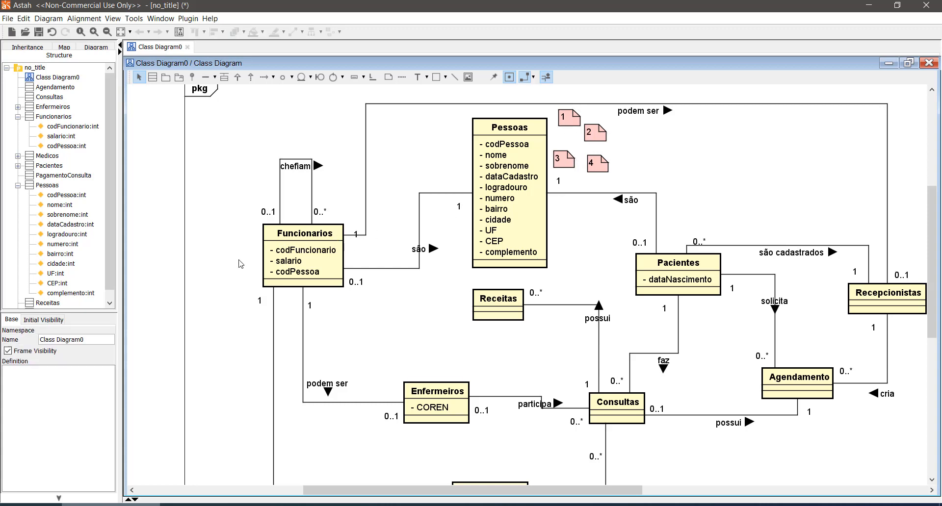
key(ctrl+v)
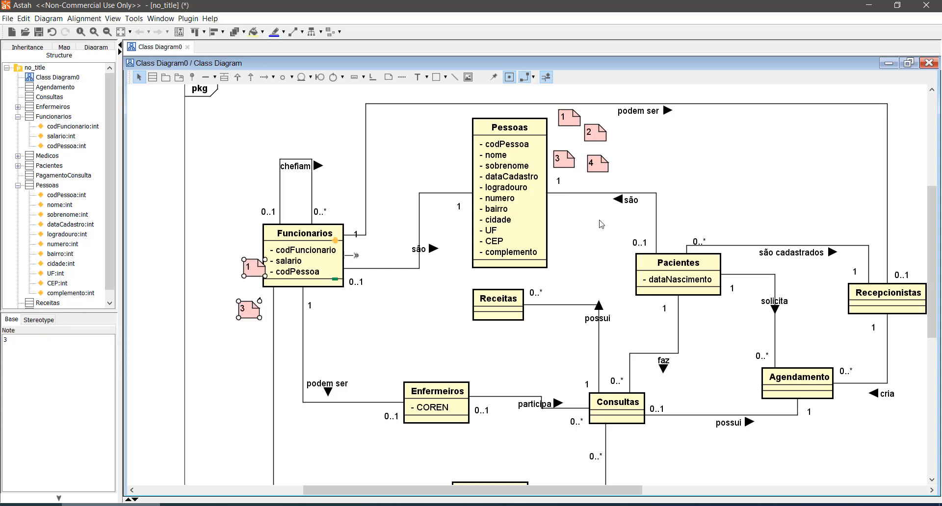
click(204, 292)
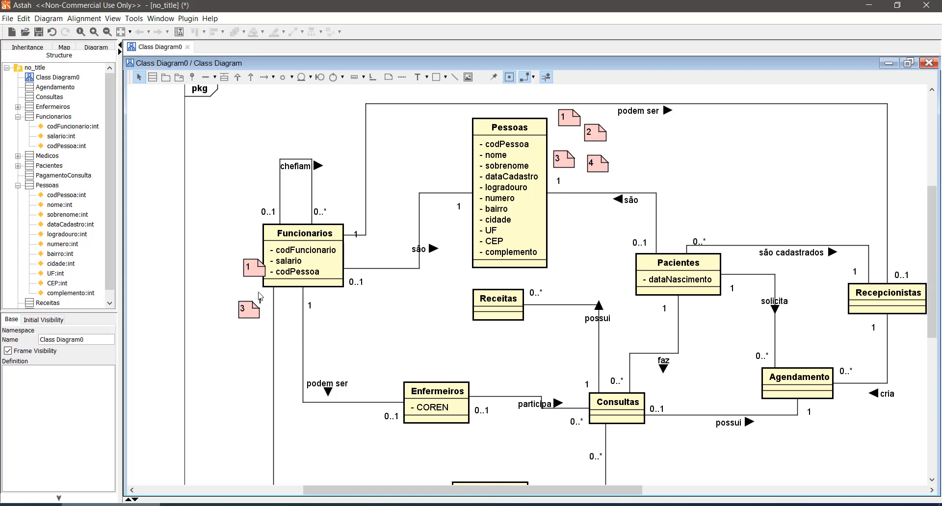
drag(255, 273, 243, 268)
drag(252, 308, 246, 286)
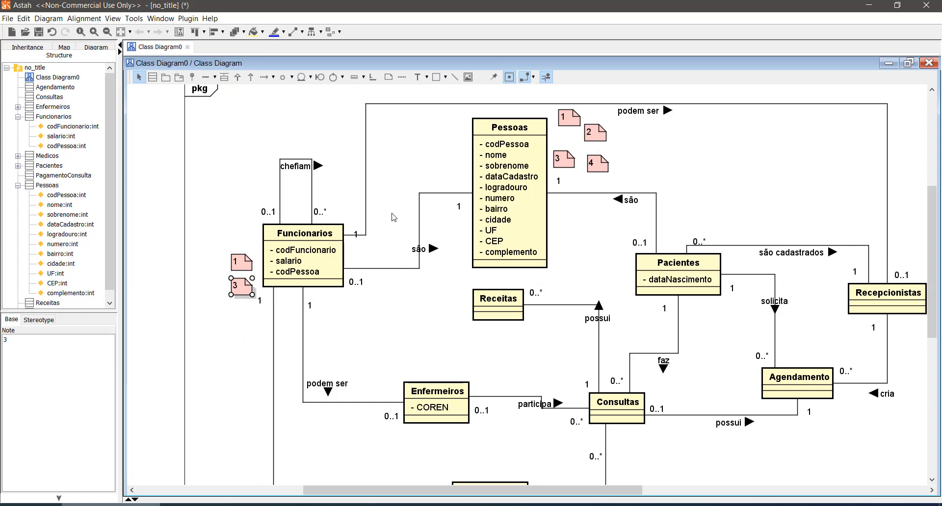
click(301, 255)
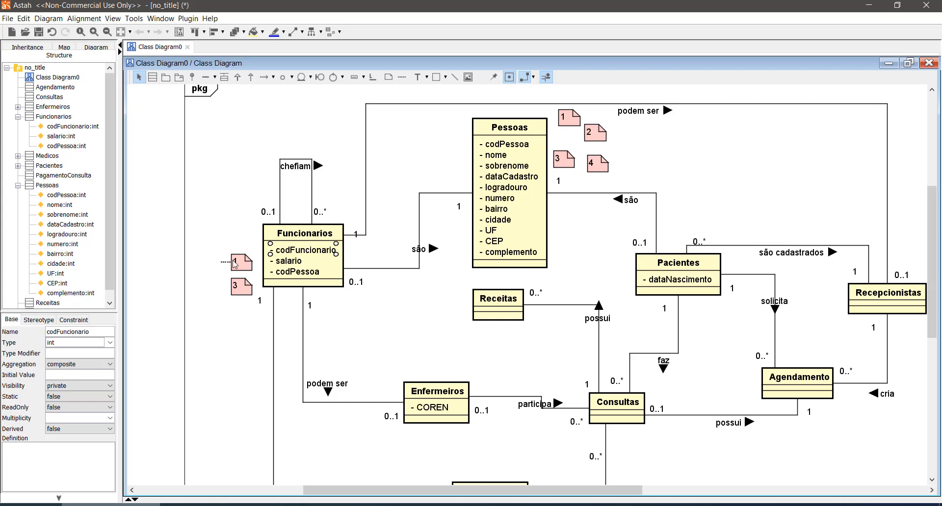
click(495, 145)
click(310, 252)
click(564, 120)
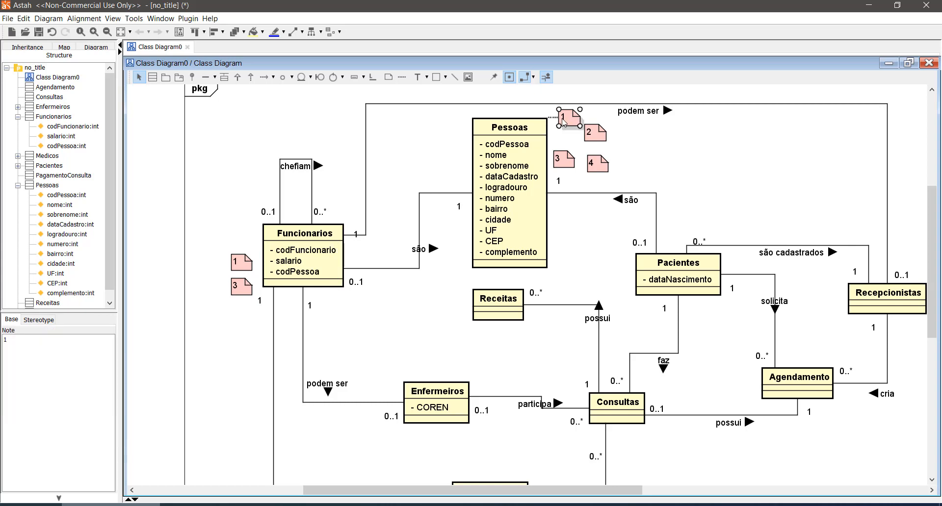
- Delete the codPessoa attribute from the Funcionarios class
click(237, 265)
click(308, 255)
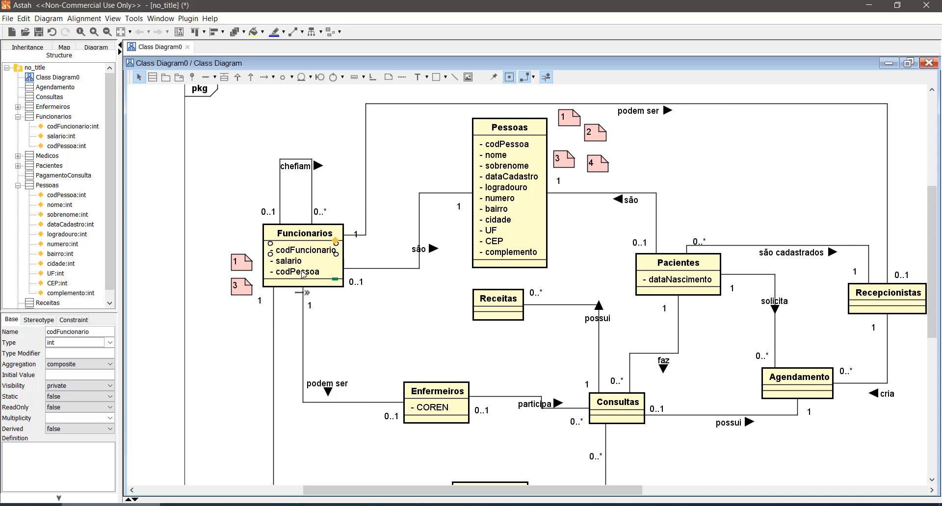
click(304, 273)
key(Delete)
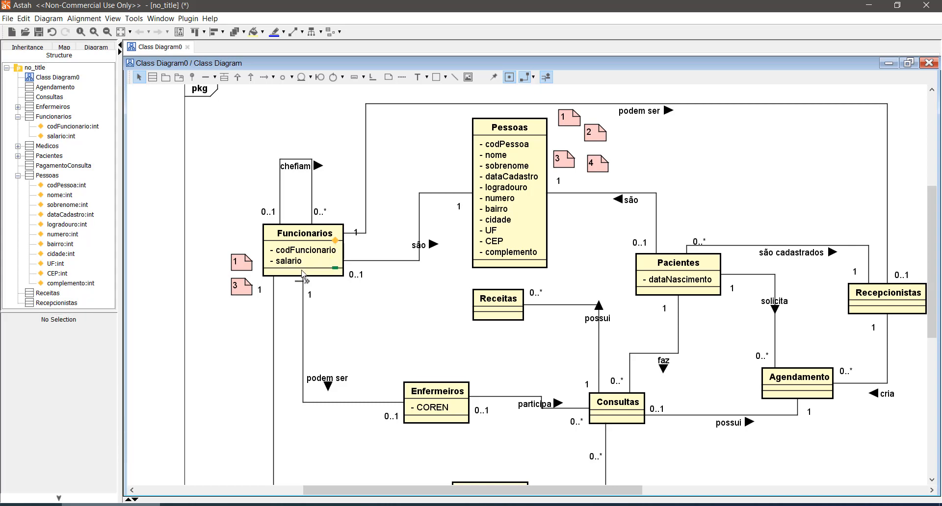
click(302, 256)
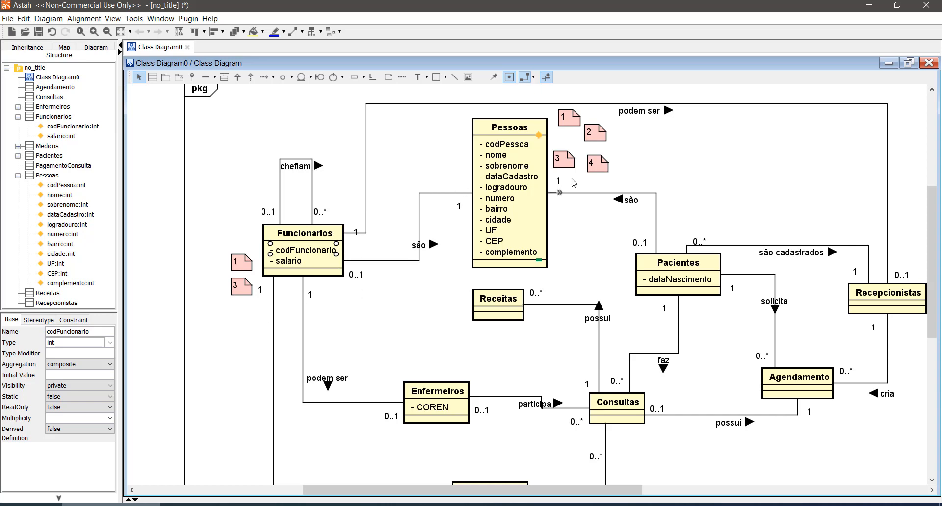
- Copy notes 2 and 4 from beside Pessoas and place the copies just above the Pacientes class
click(569, 164)
shift+click(601, 166)
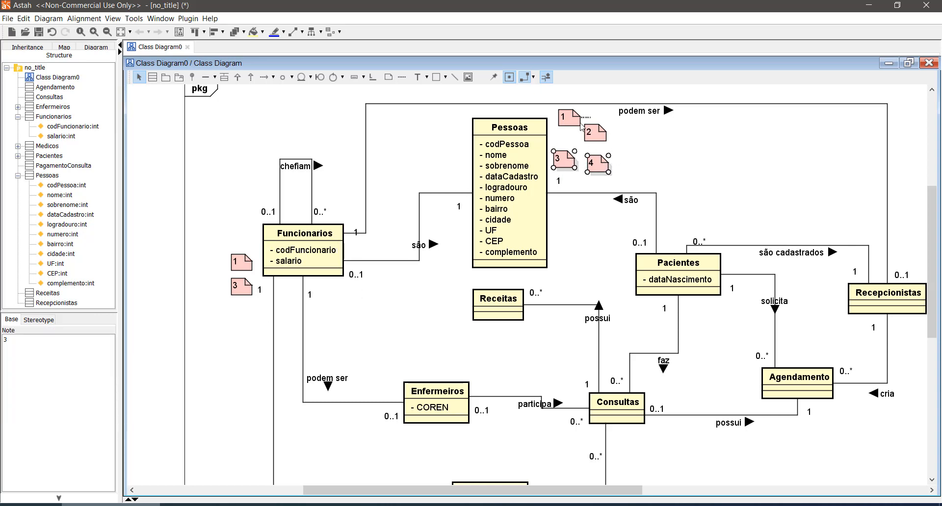
click(598, 137)
shift+click(602, 167)
drag(602, 169, 691, 245)
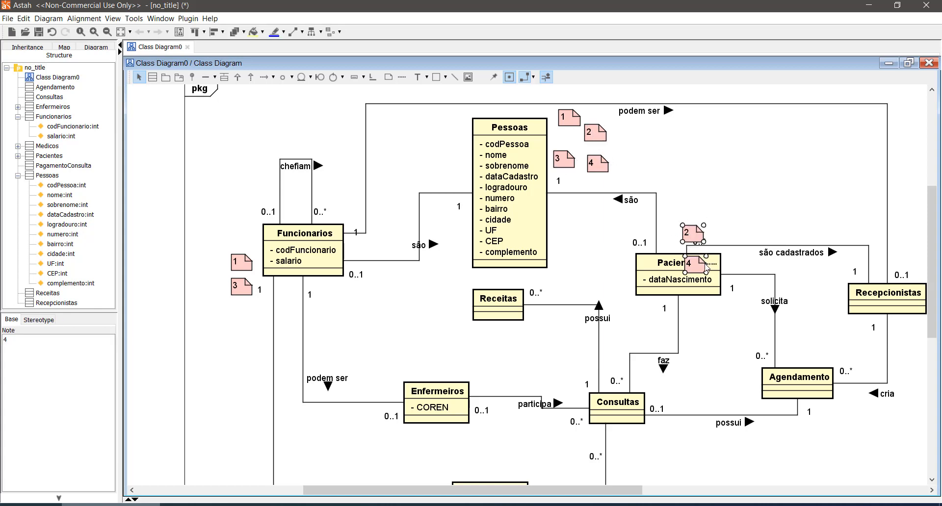
click(745, 214)
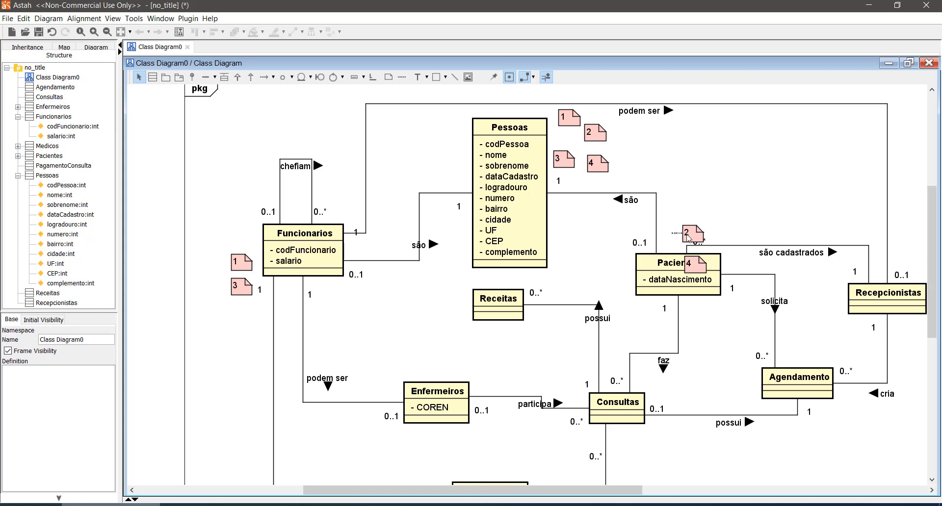
drag(687, 236, 673, 235)
drag(694, 269, 697, 227)
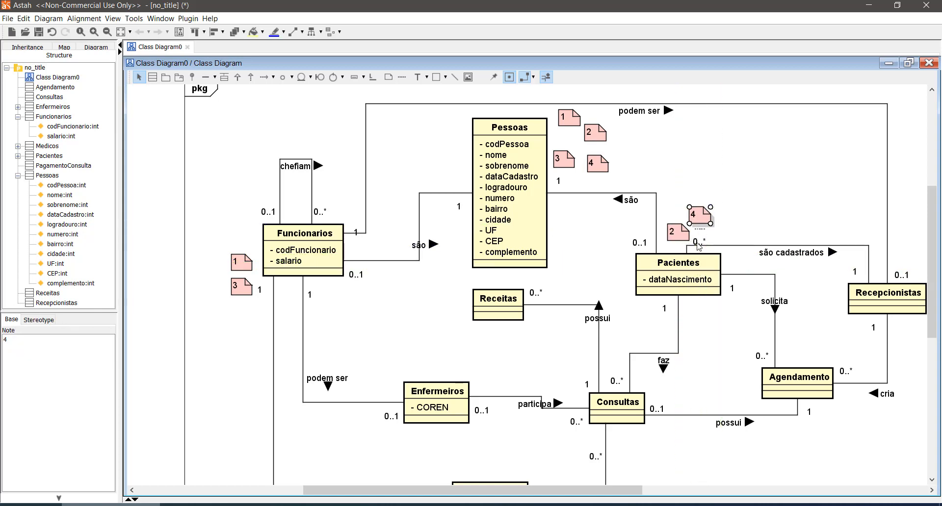
drag(214, 239, 273, 294)
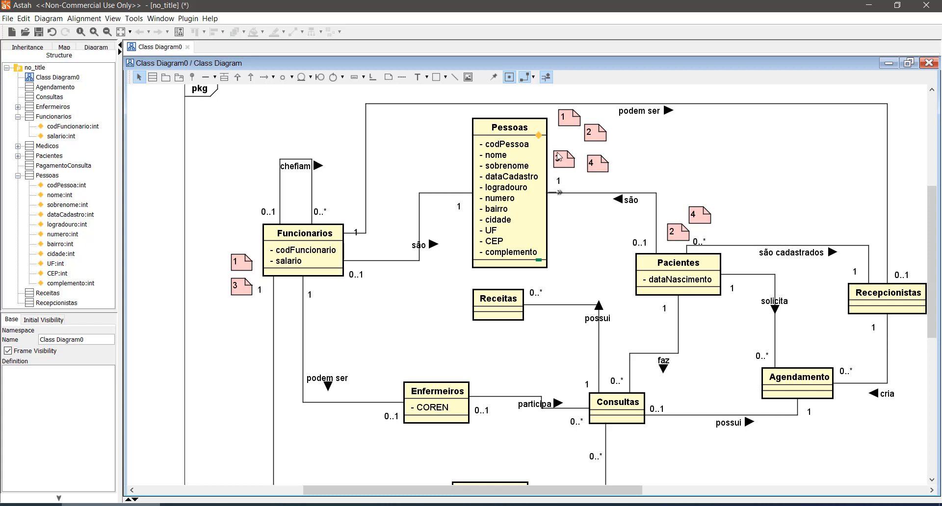
click(597, 136)
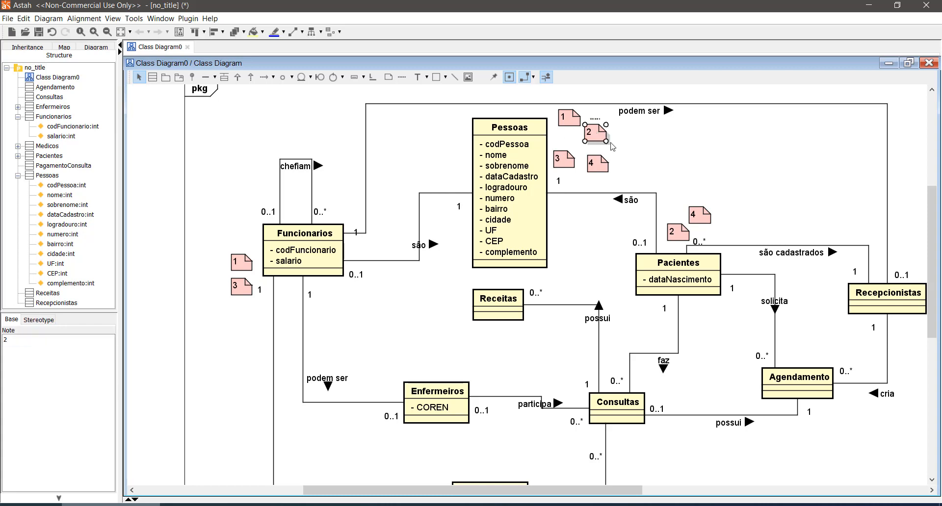
click(681, 236)
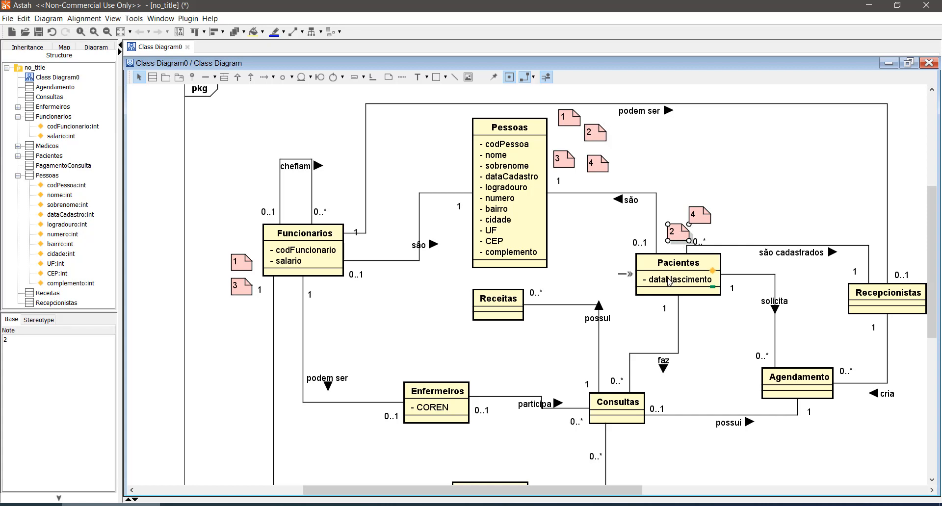
- Add a codPaciente attribute to the Pacientes class and place it above dataNascimento
click(713, 270)
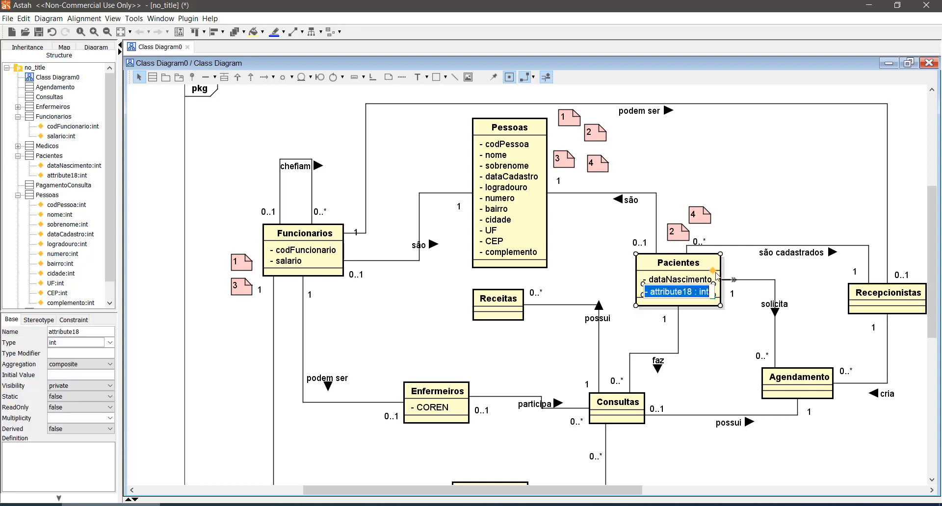
text(codPaciente)
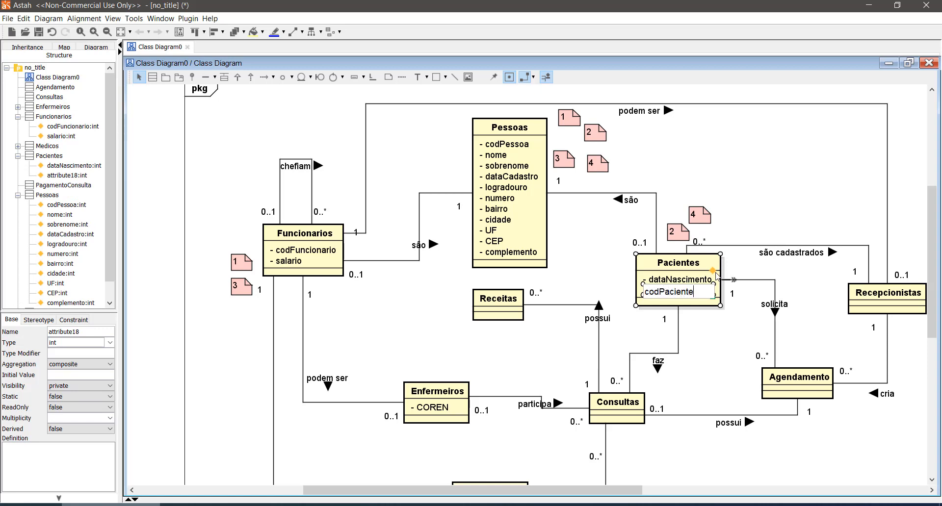
key(Return)
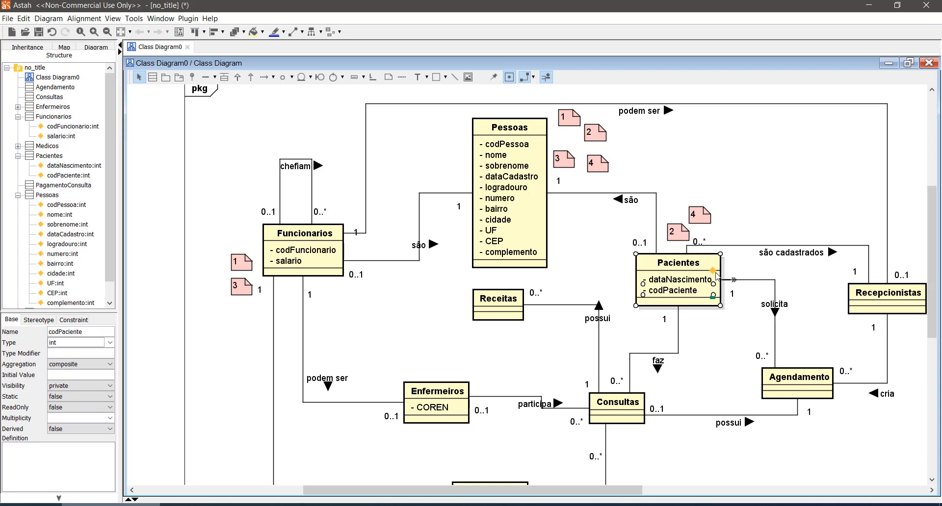
click(684, 306)
drag(679, 292, 674, 286)
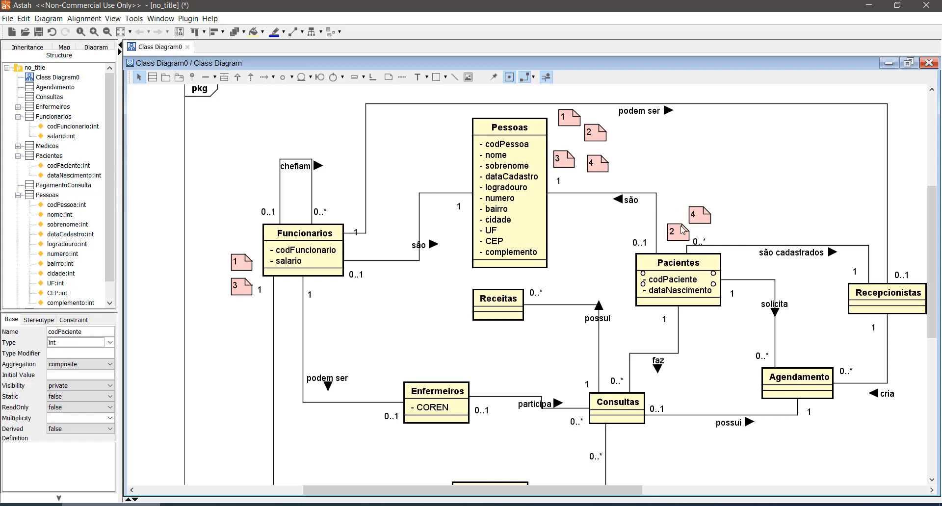
- Nudge notes 1, 2 and 3 beside the Pessoas class so the four notes form a tidier two-by-two arrangement
click(698, 217)
click(599, 167)
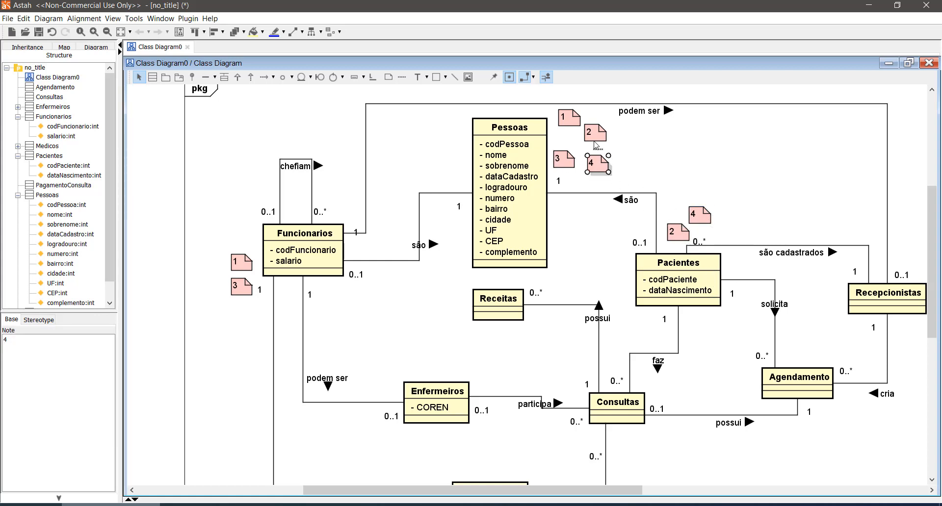
click(597, 132)
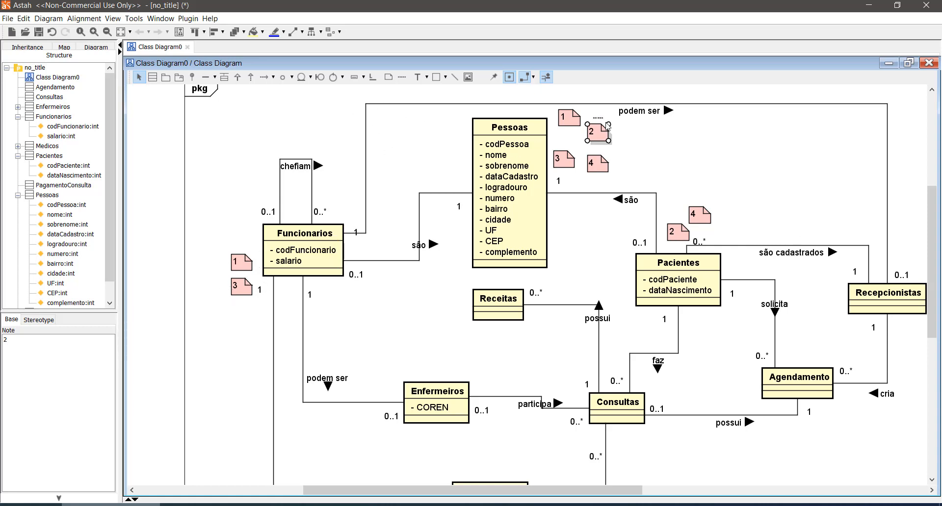
click(566, 120)
click(564, 164)
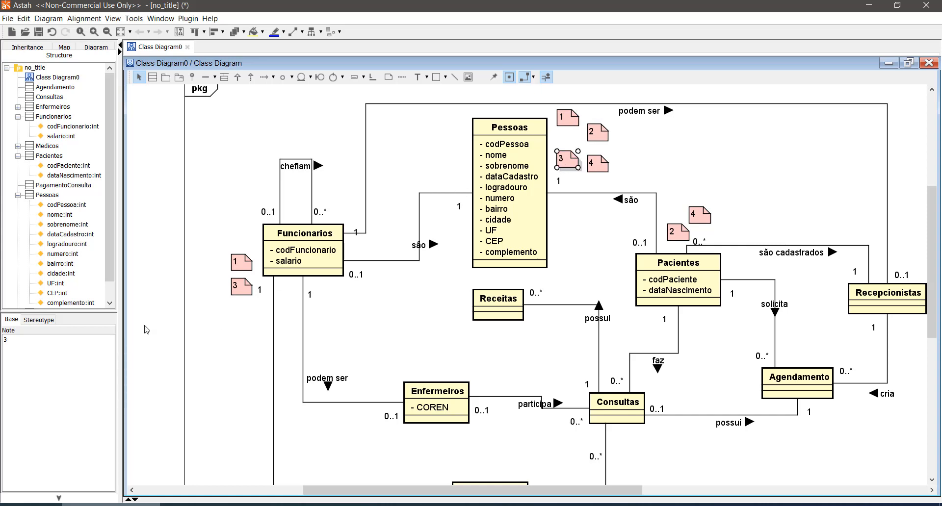
click(234, 332)
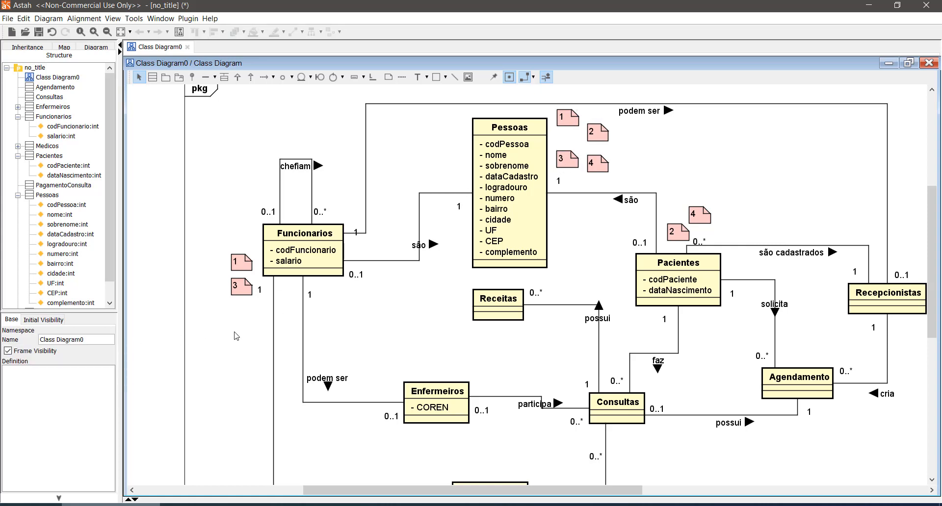
- Copy note 3 from beside Funcionarios and place the copy just above the Enfermeiros class
click(242, 292)
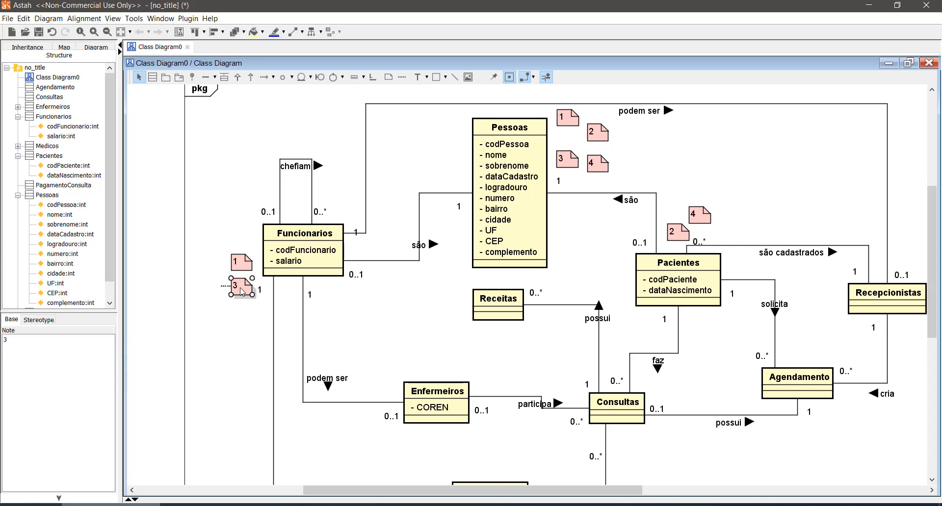
click(421, 373)
key(ctrl+v)
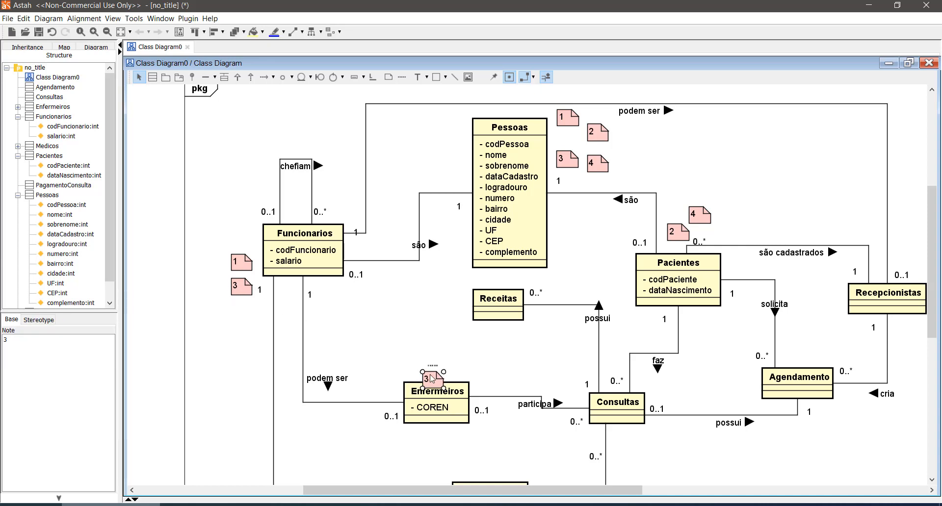
drag(431, 378, 434, 366)
- Copy note 1 from beside Funcionarios and place the copy just below the Medicos class
click(240, 262)
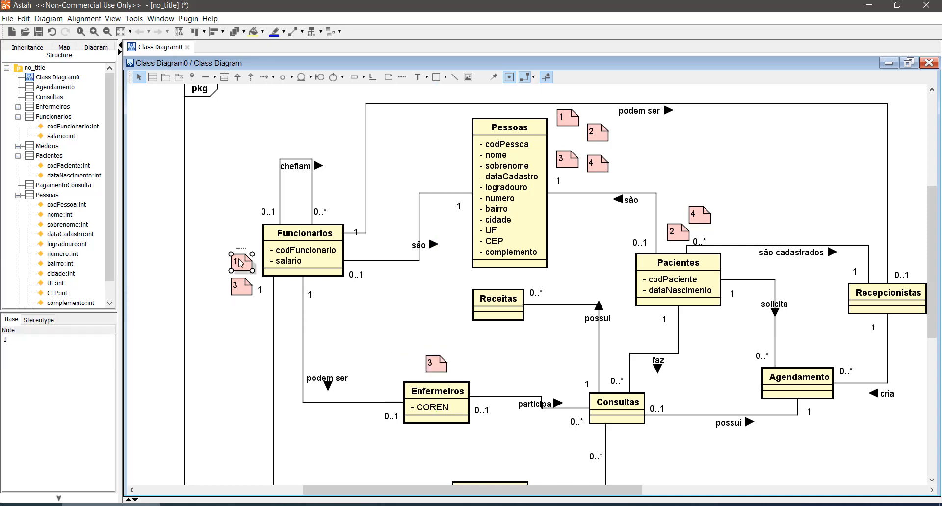
scroll(304, 368, down, 2)
scroll(305, 371, down, 6)
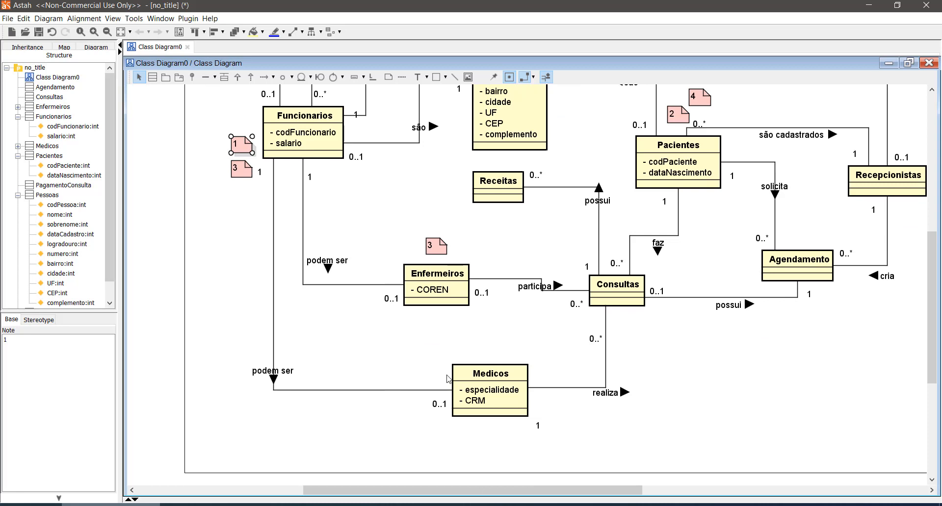
key(ctrl+v)
drag(457, 402, 479, 452)
- Examine how the numbered notes at Pessoas, Funcionarios, Pacientes, Enfermeiros and Medicos correspond across the diagram
scroll(374, 336, up, 2)
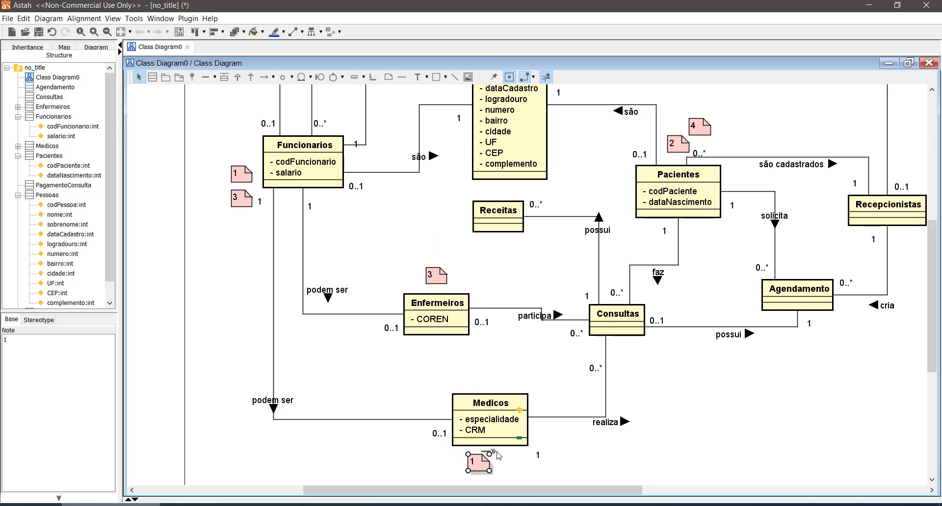
scroll(497, 455, up, 3)
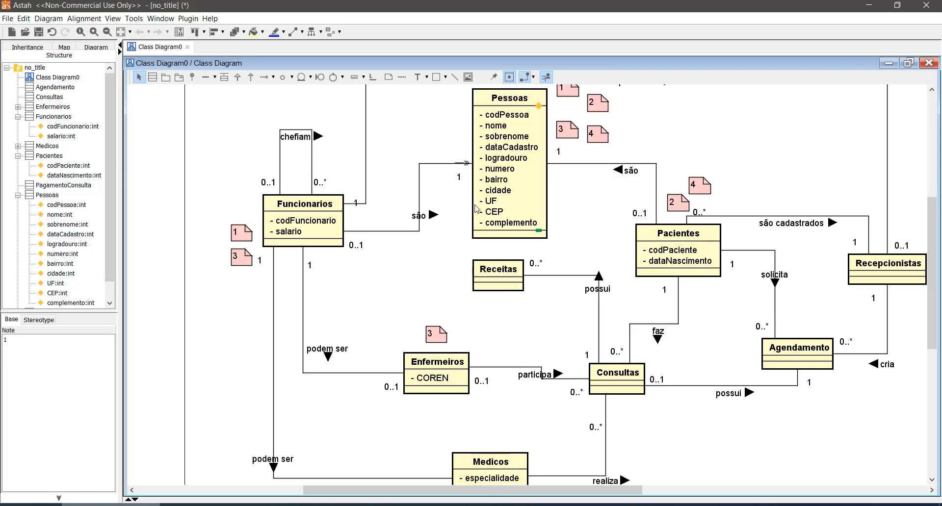
scroll(381, 377, up, 3)
scroll(413, 442, down, 3)
scroll(575, 141, up, 1)
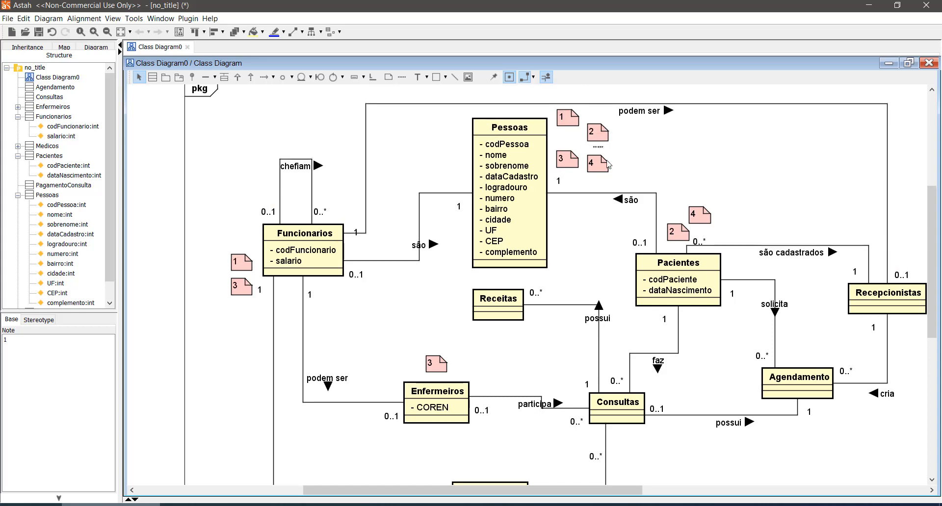
scroll(480, 432, down, 4)
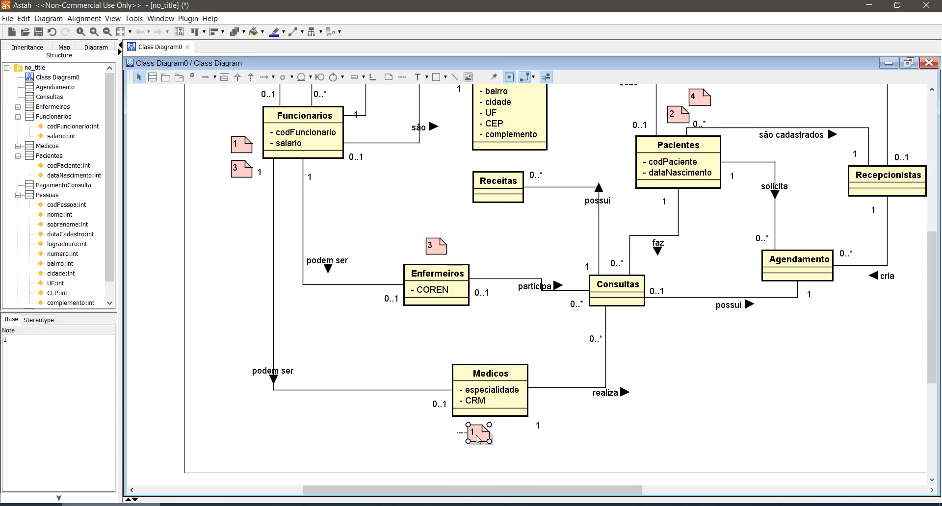
scroll(477, 438, up, 1)
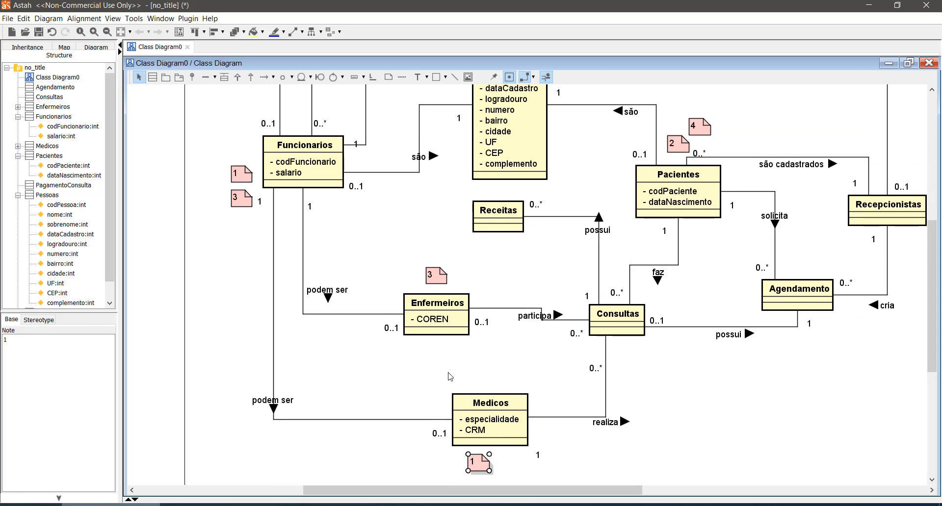
scroll(450, 376, up, 1)
scroll(498, 411, down, 2)
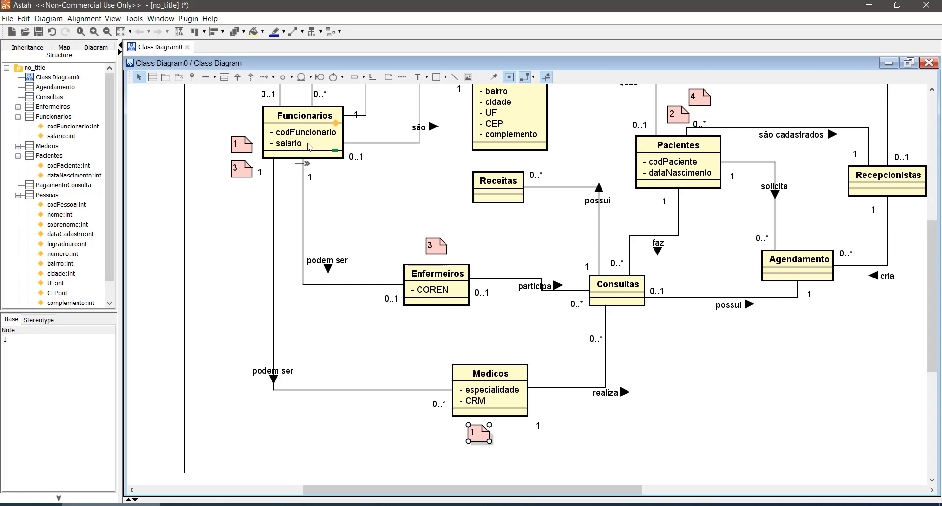
scroll(309, 146, up, 3)
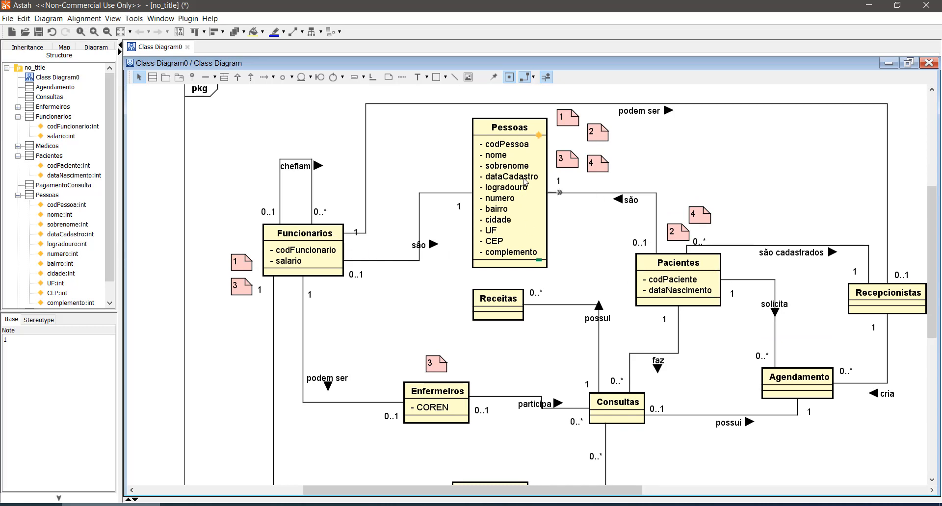
- Add a codEnfermeiro attribute to the Enfermeiros class and place it above COREN
scroll(462, 221, down, 3)
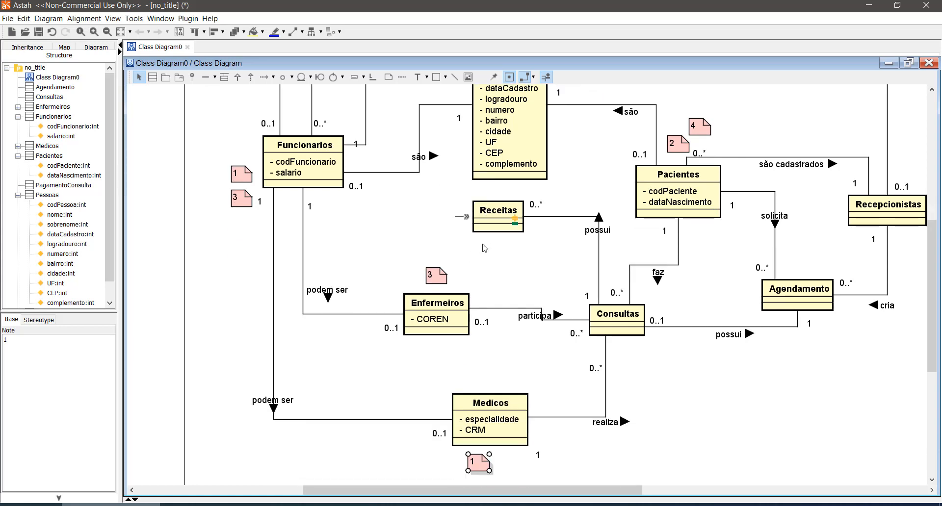
click(462, 311)
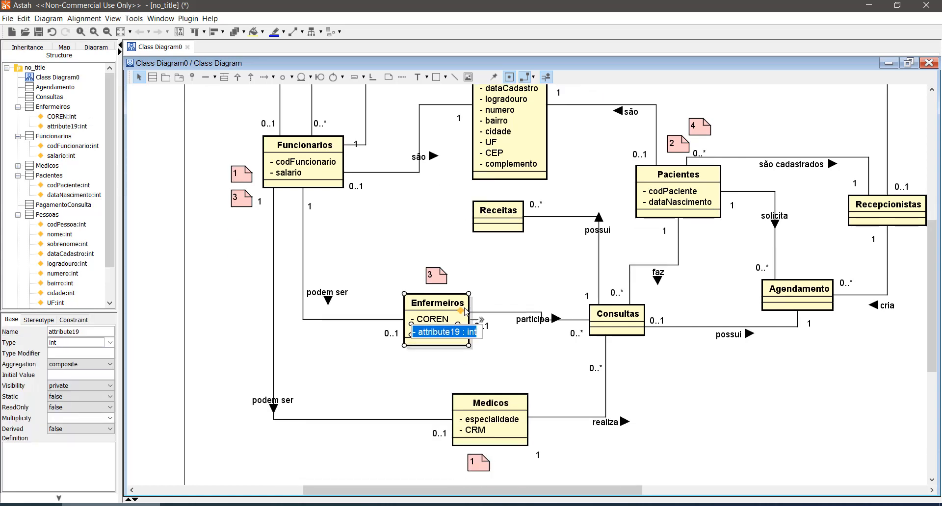
text(codEnfermeiro)
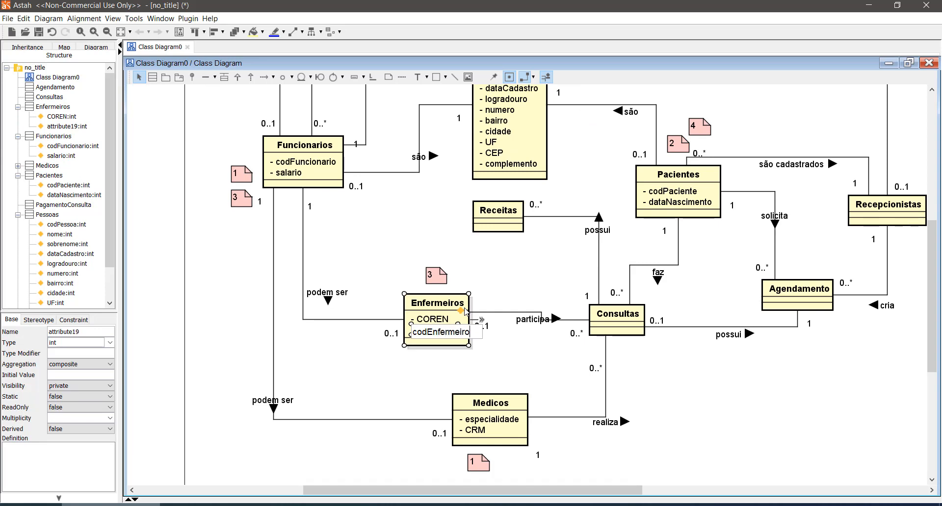
click(440, 367)
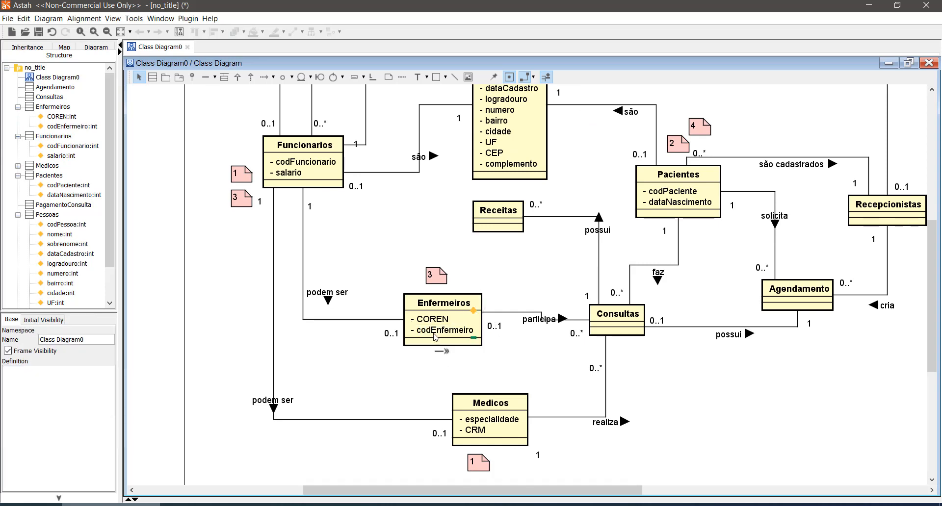
click(435, 337)
drag(436, 336, 435, 328)
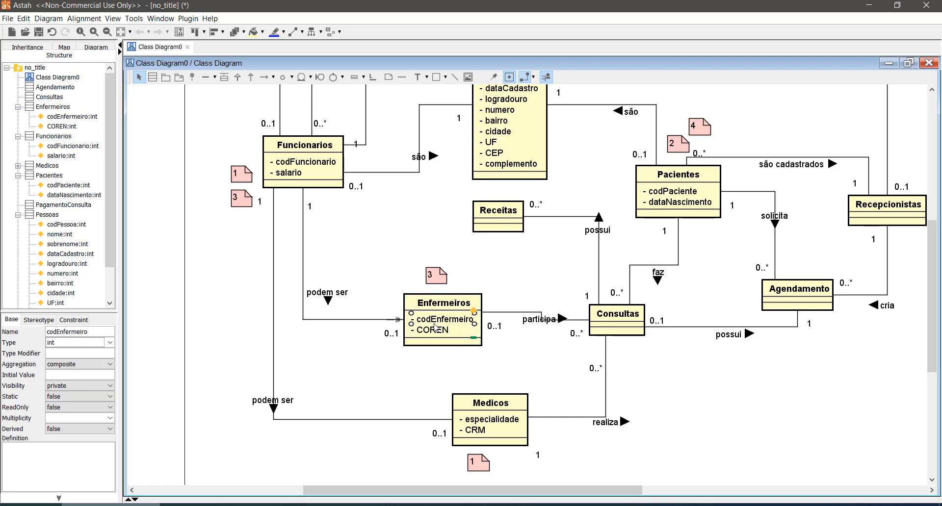
click(298, 168)
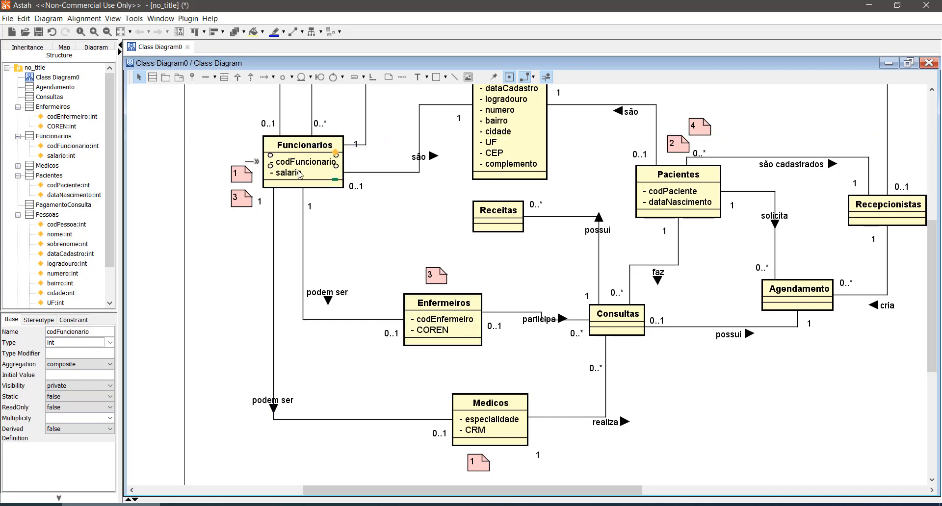
- Add a codMedico attribute to the Medicos class and place it above especialidade
click(442, 320)
click(328, 171)
scroll(327, 170, up, 3)
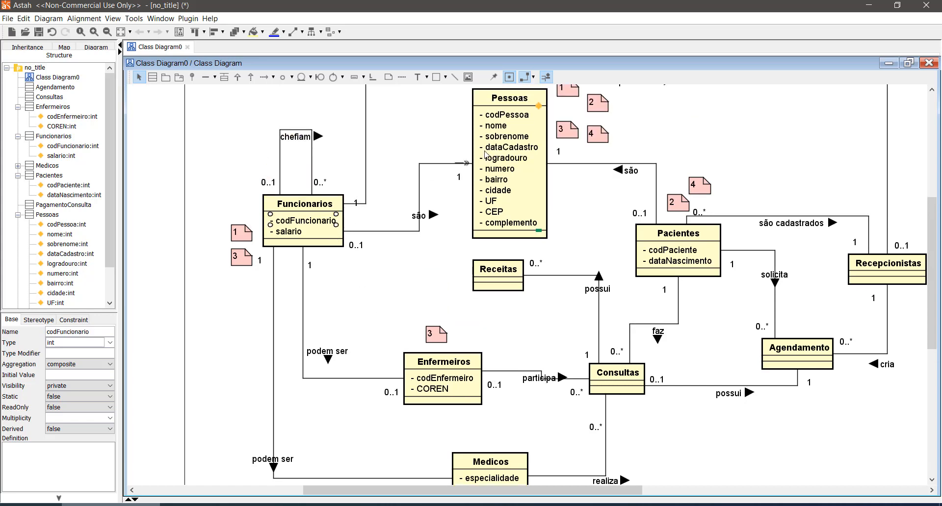
click(504, 120)
scroll(370, 329, down, 3)
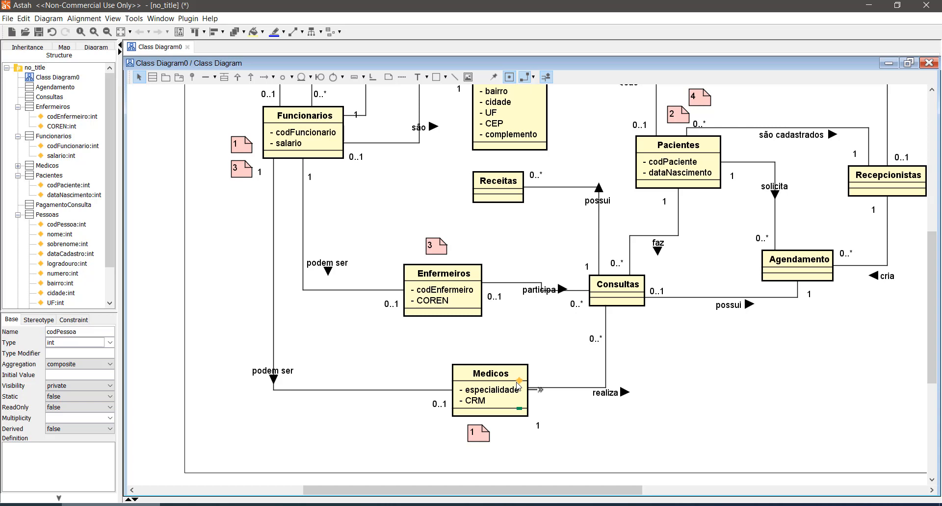
click(519, 382)
text(codMedico)
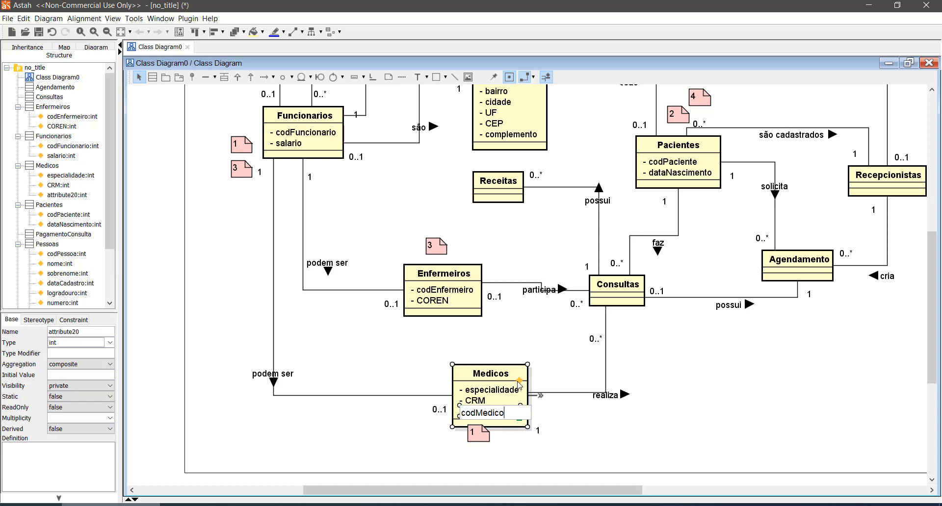
key(Return)
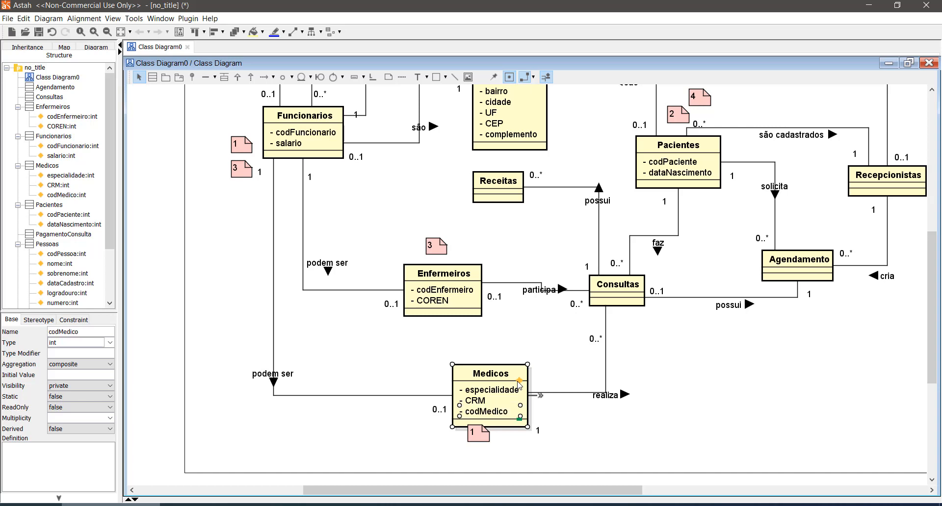
double_click(493, 412)
click(517, 432)
click(505, 416)
drag(505, 415, 493, 388)
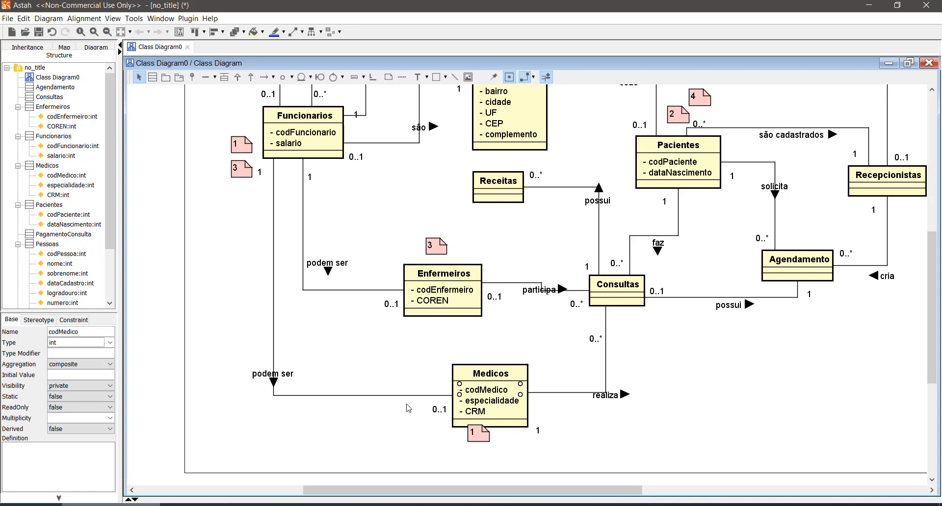
- Delete note 1 below the Medicos class and note 3 above the Enfermeiros class
scroll(408, 408, up, 3)
scroll(408, 408, up, 3)
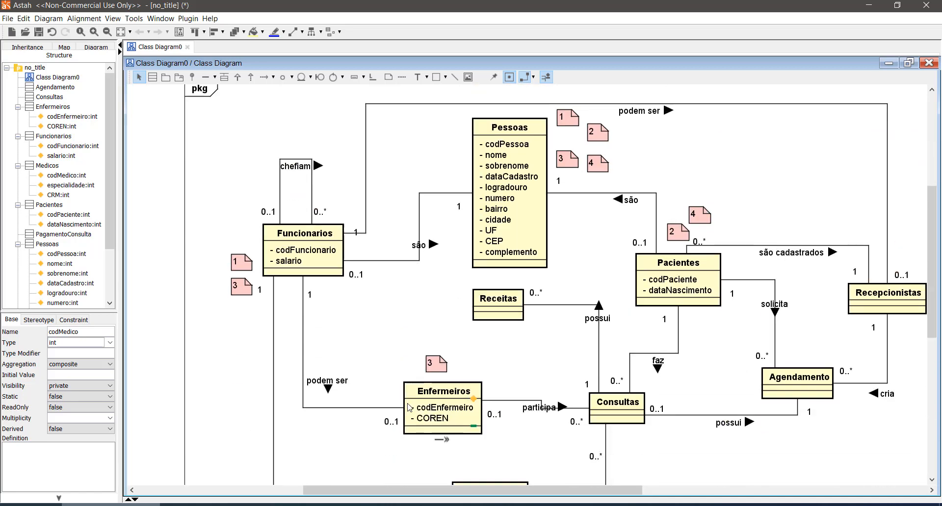
scroll(346, 378, down, 6)
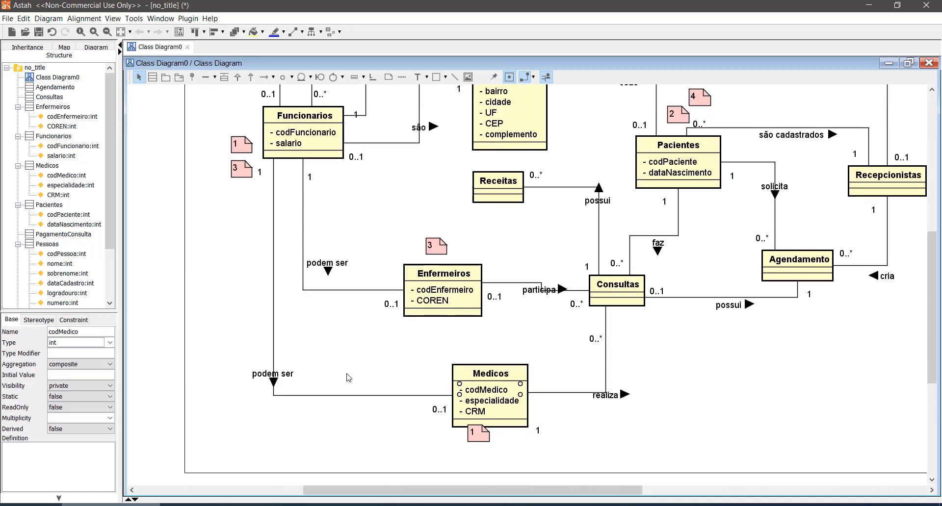
click(483, 442)
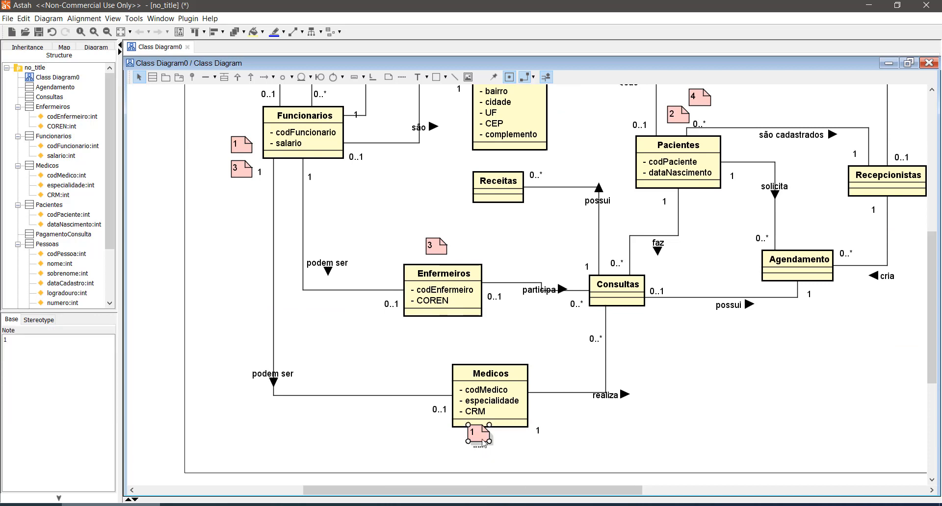
key(Delete)
click(438, 249)
key(Delete)
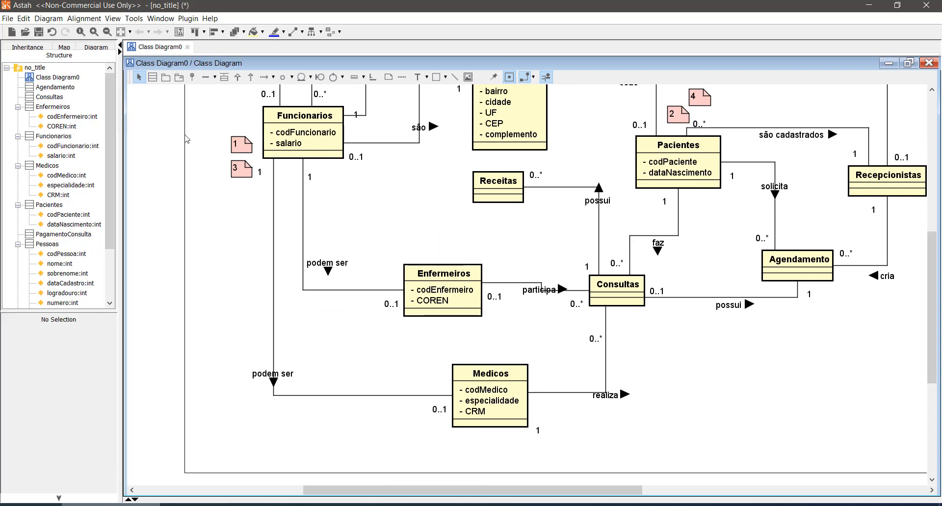
- Delete notes 1 and 3 beside the Funcionarios class together
drag(200, 114, 253, 187)
scroll(246, 228, down, 2)
key(Delete)
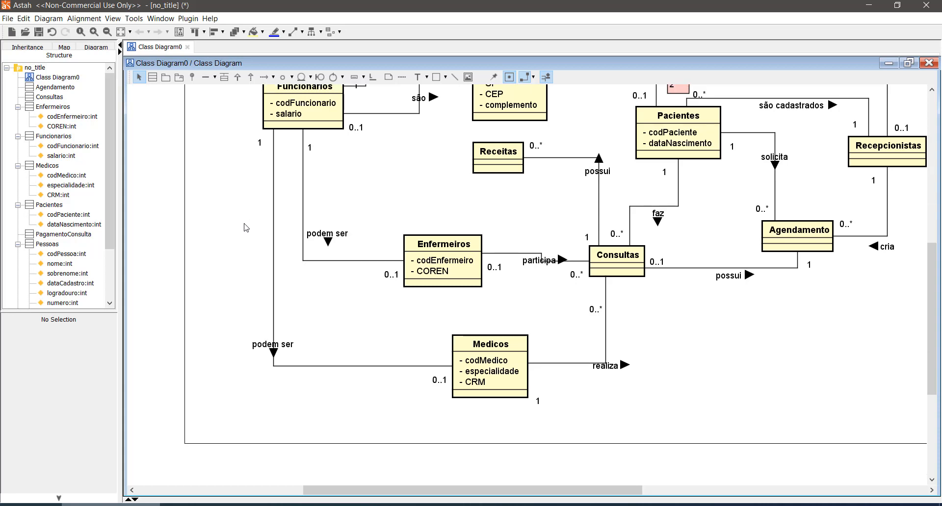
- Delete notes 4 and 2 above the Pacientes class
scroll(245, 227, up, 7)
click(695, 280)
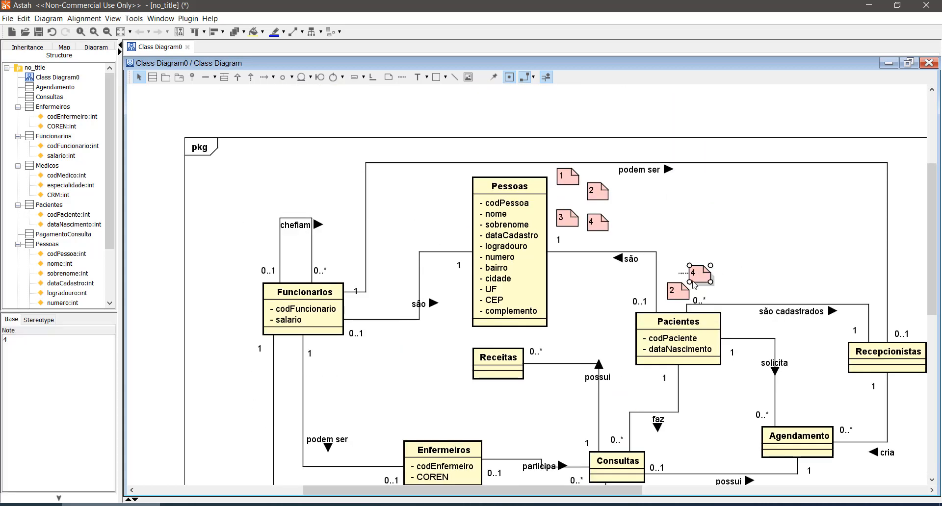
key(Delete)
click(678, 291)
key(Delete)
- Delete the four numbered notes 1, 2, 4 and 3 beside the Pessoas class
click(568, 176)
key(Delete)
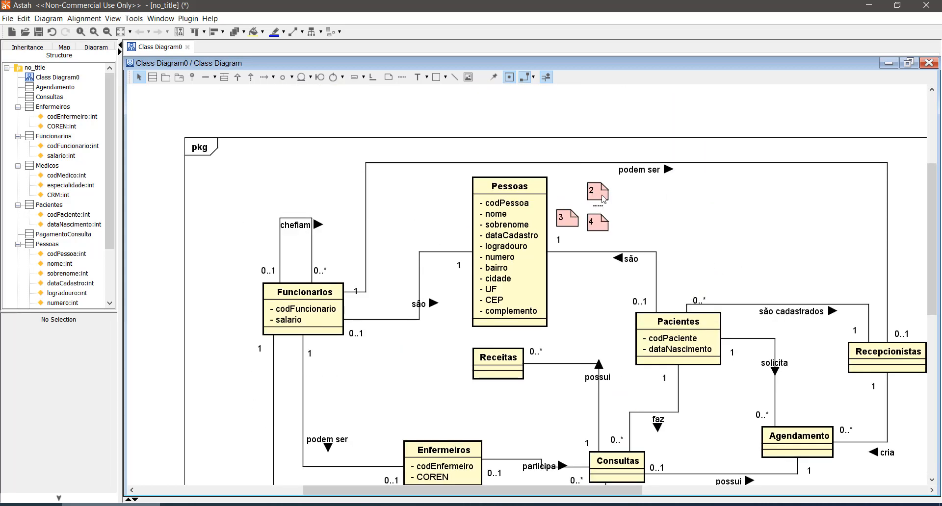
click(603, 197)
key(Delete)
click(600, 223)
key(Delete)
click(564, 220)
key(Delete)
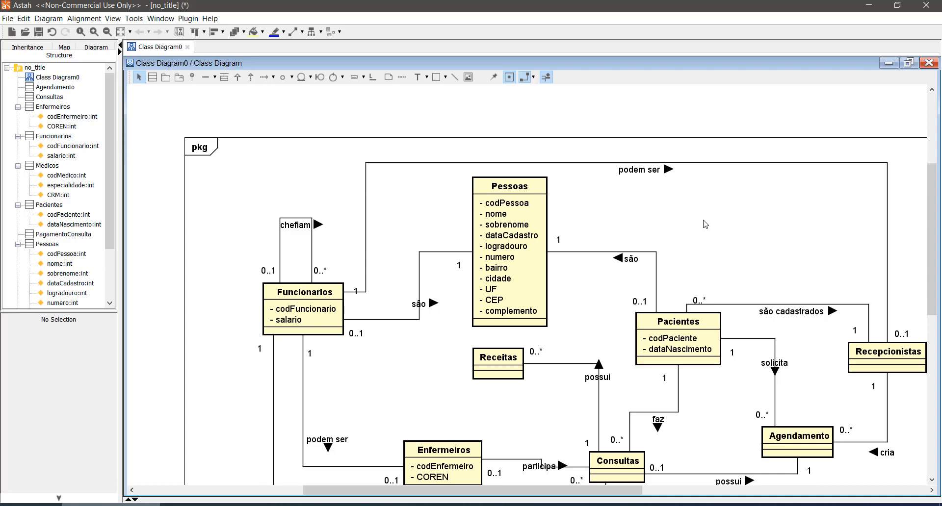
click(705, 224)
scroll(662, 255, down, 3)
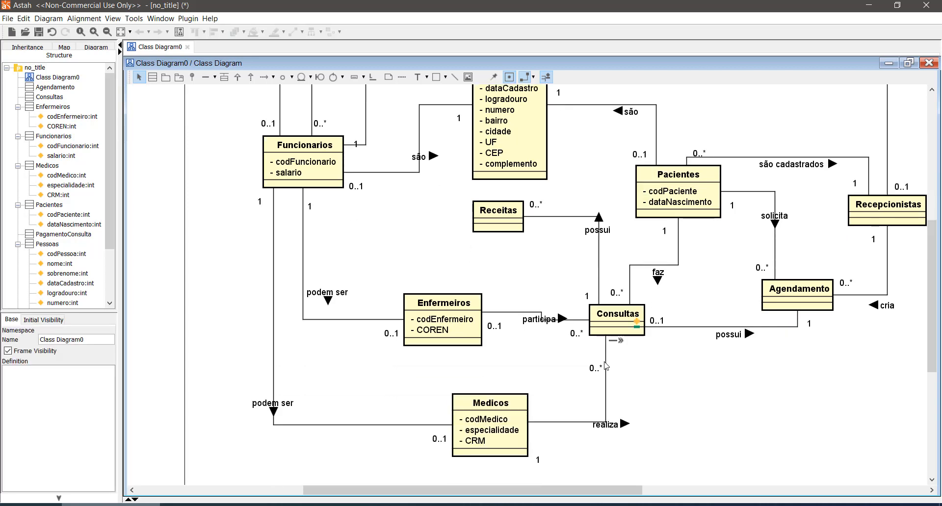
scroll(419, 363, up, 3)
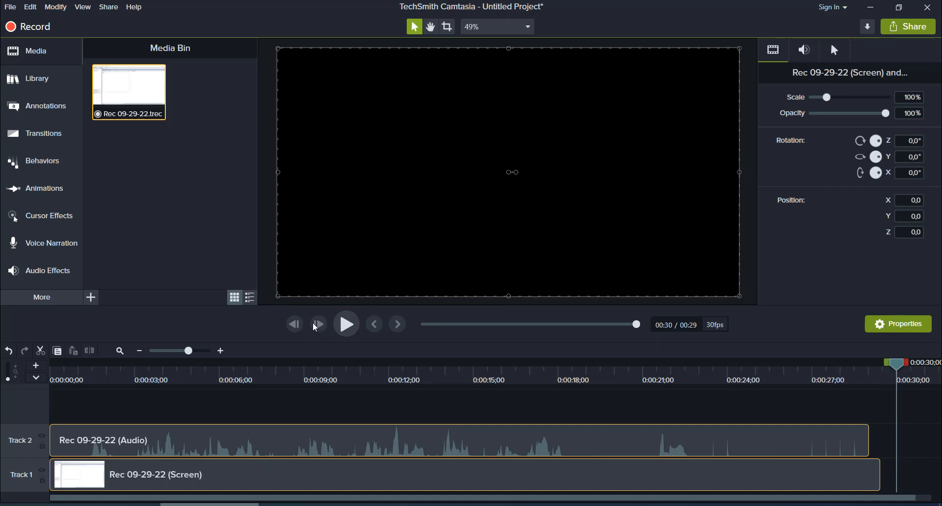
click(344, 505)
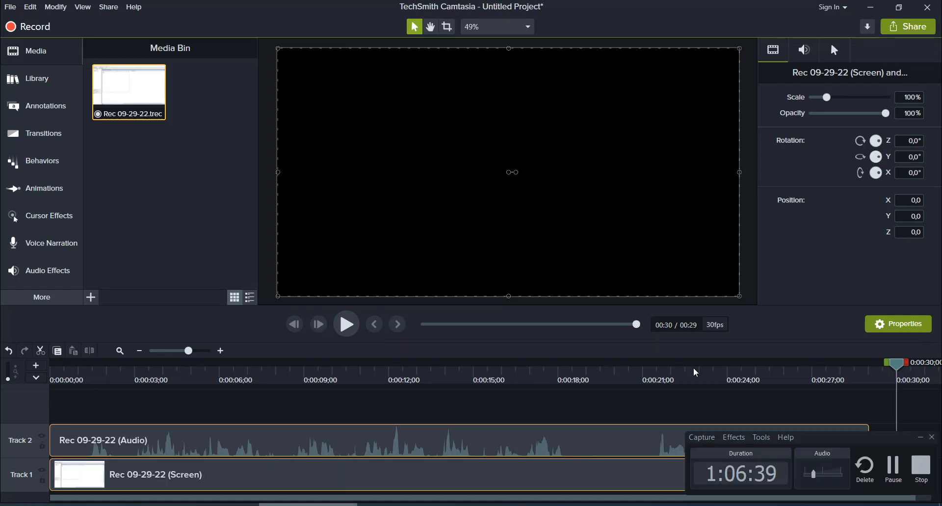